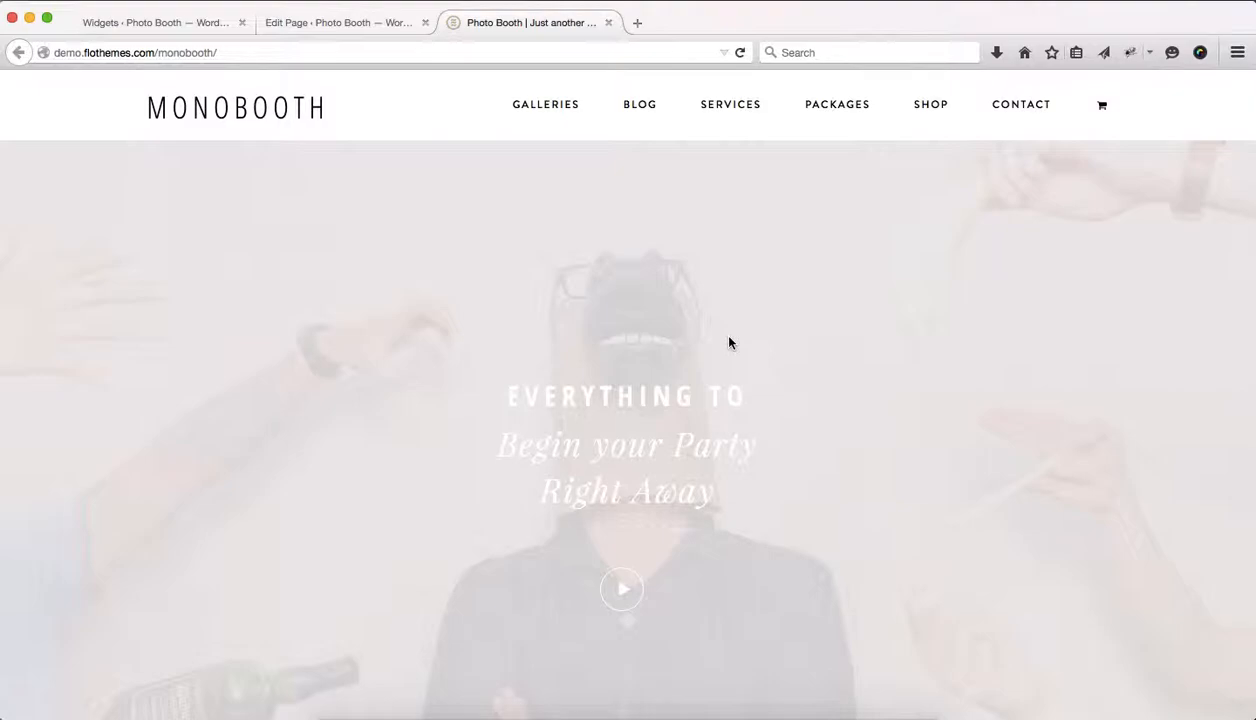
# Look over the demo home page, from the opening slideshow down to the Instagram strip and footer columns
pyautogui.scroll(-15, 728, 342)
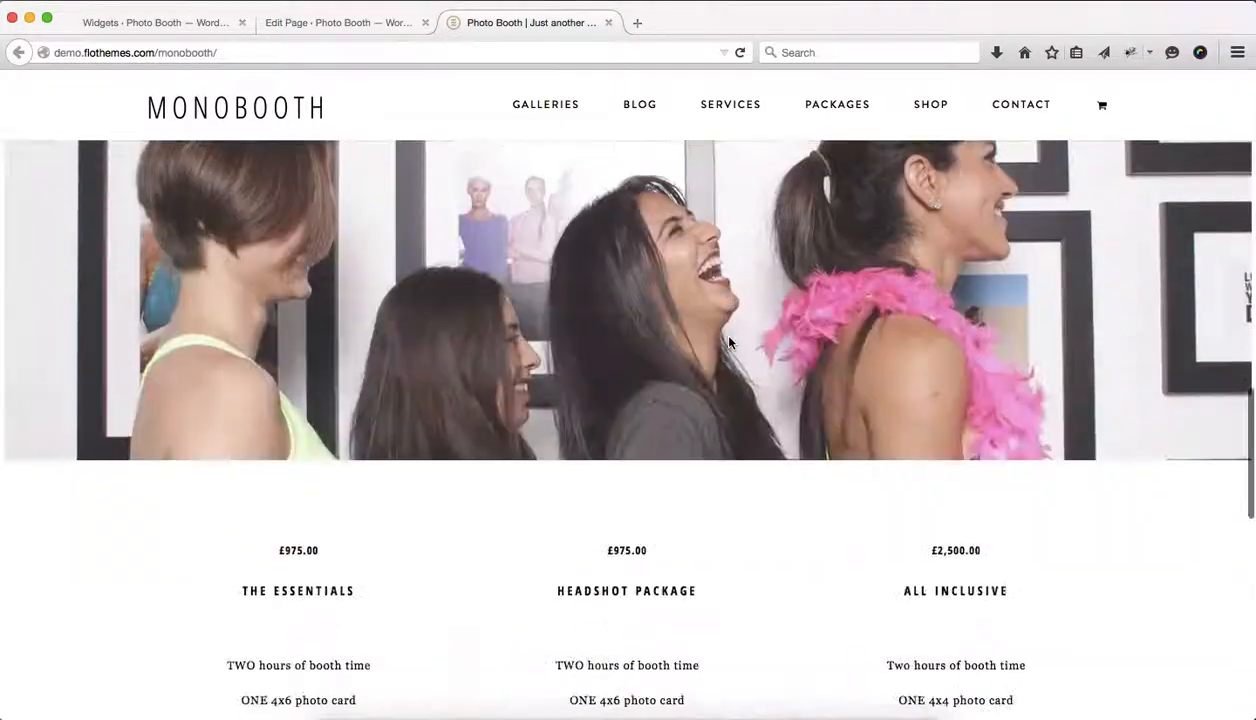
pyautogui.scroll(-15, 728, 342)
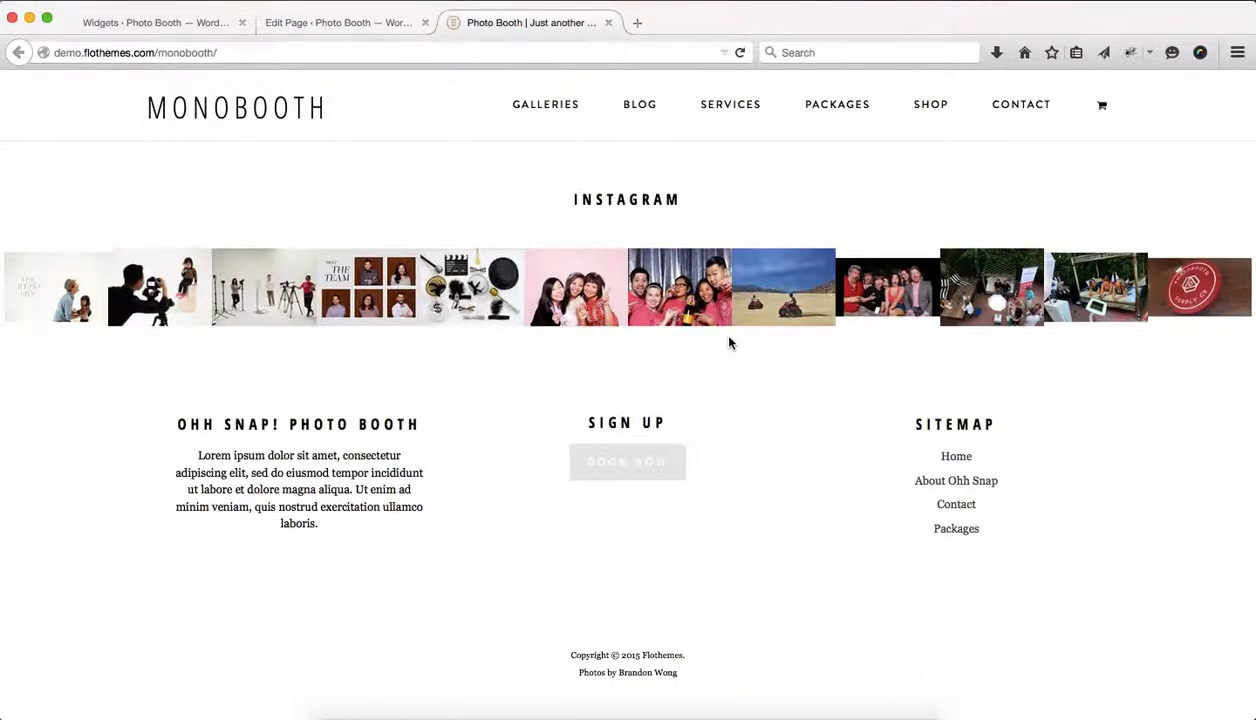
pyautogui.scroll(20, 728, 342)
pyautogui.scroll(2, 728, 342)
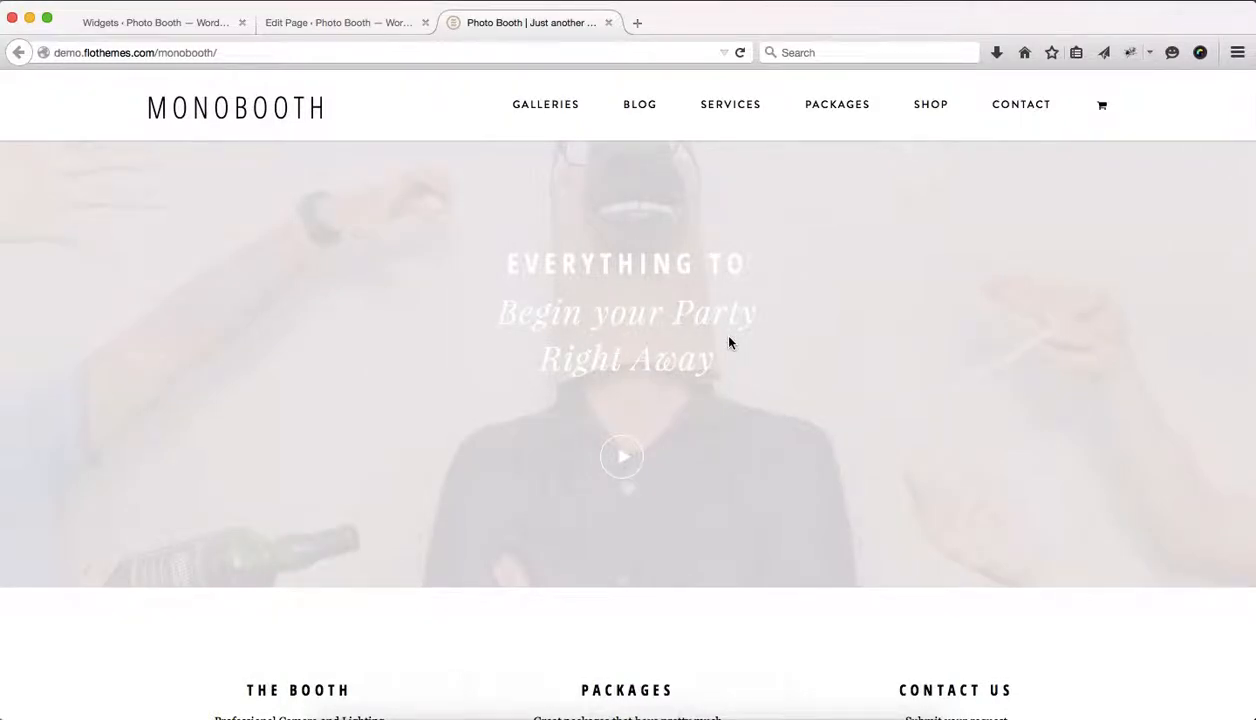
# Switch to the Home page's editor and examine its content area, page settings and slideshow settings
pyautogui.hotkey('ctrl', 'shift', 'Tab')
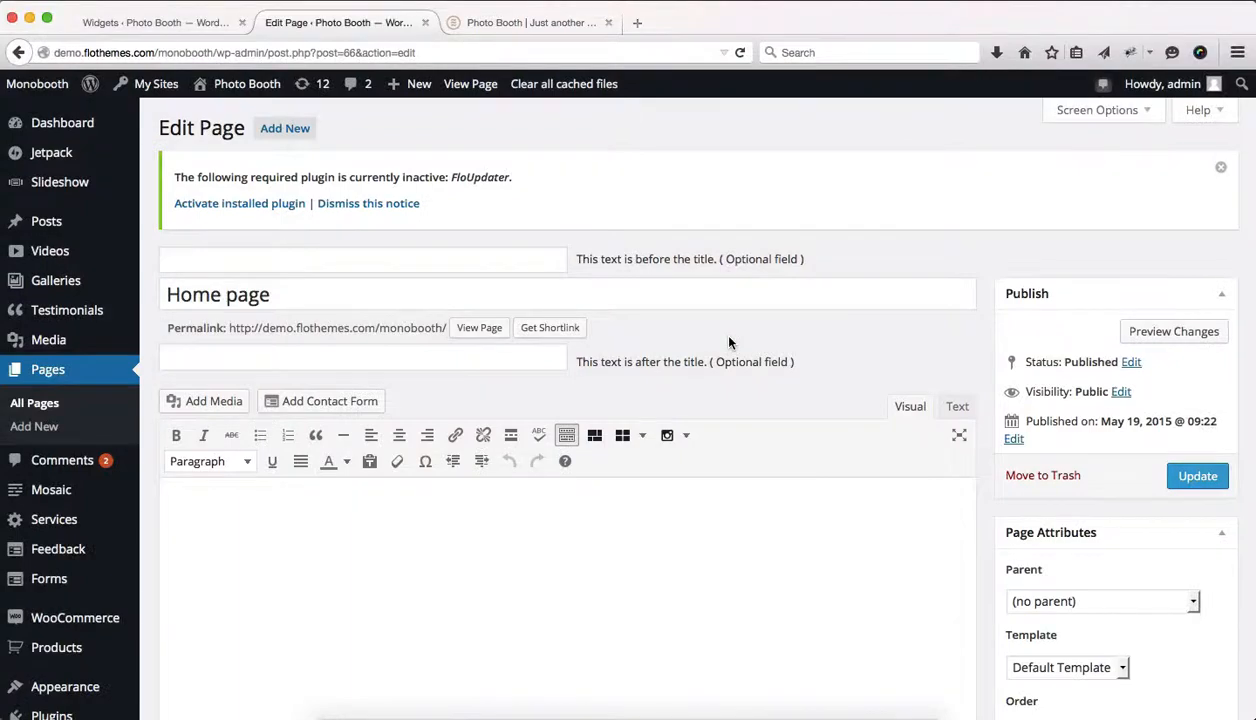
pyautogui.scroll(-6, 728, 342)
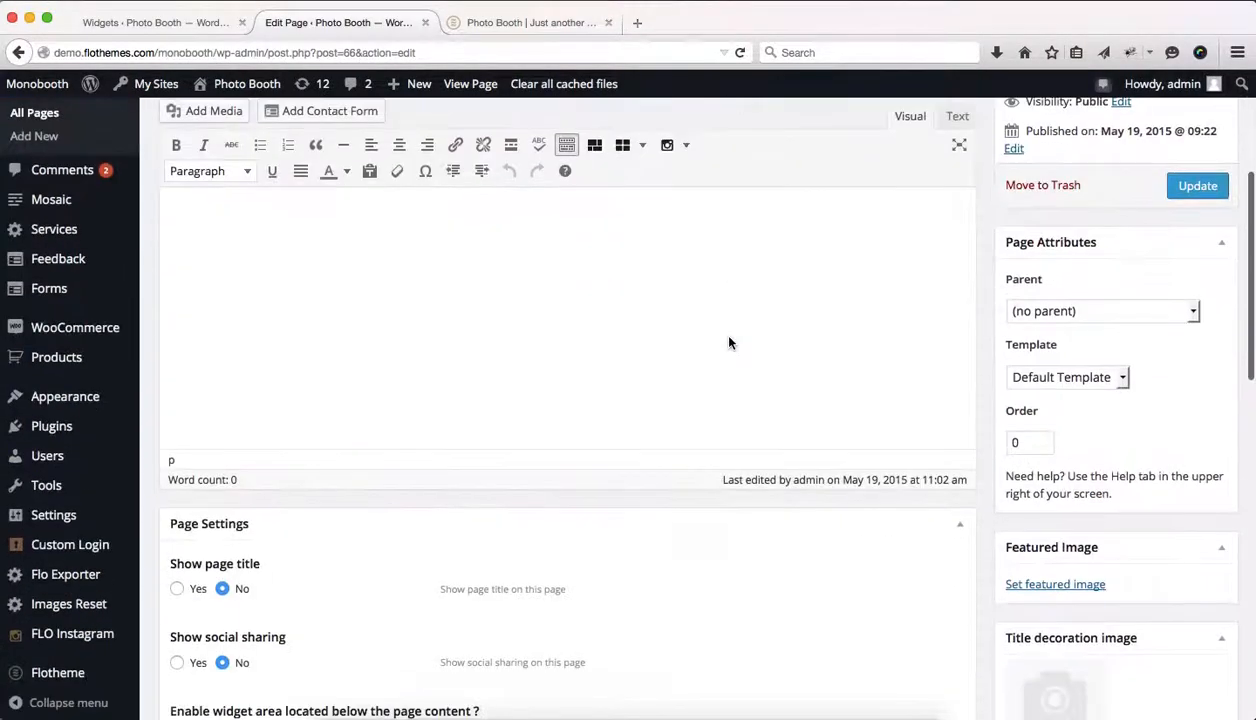
pyautogui.scroll(8, 728, 342)
pyautogui.scroll(-11, 728, 342)
pyautogui.scroll(-2, 728, 337)
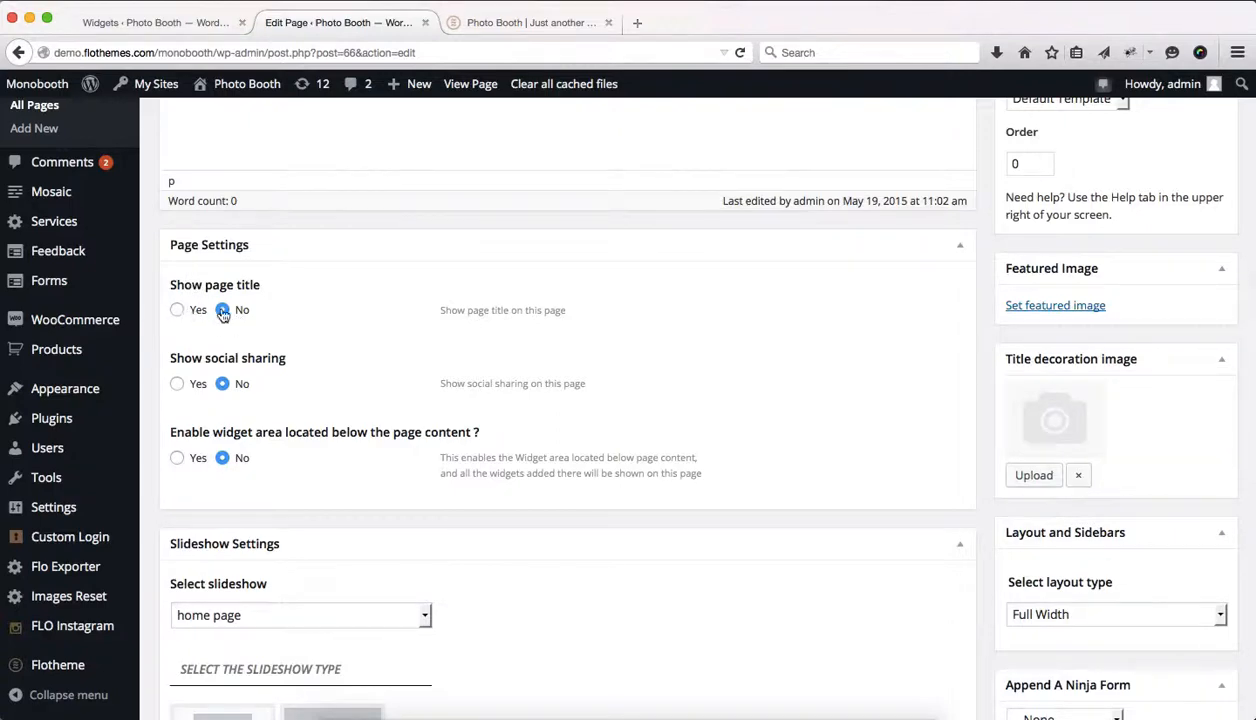
pyautogui.scroll(-2, 220, 315)
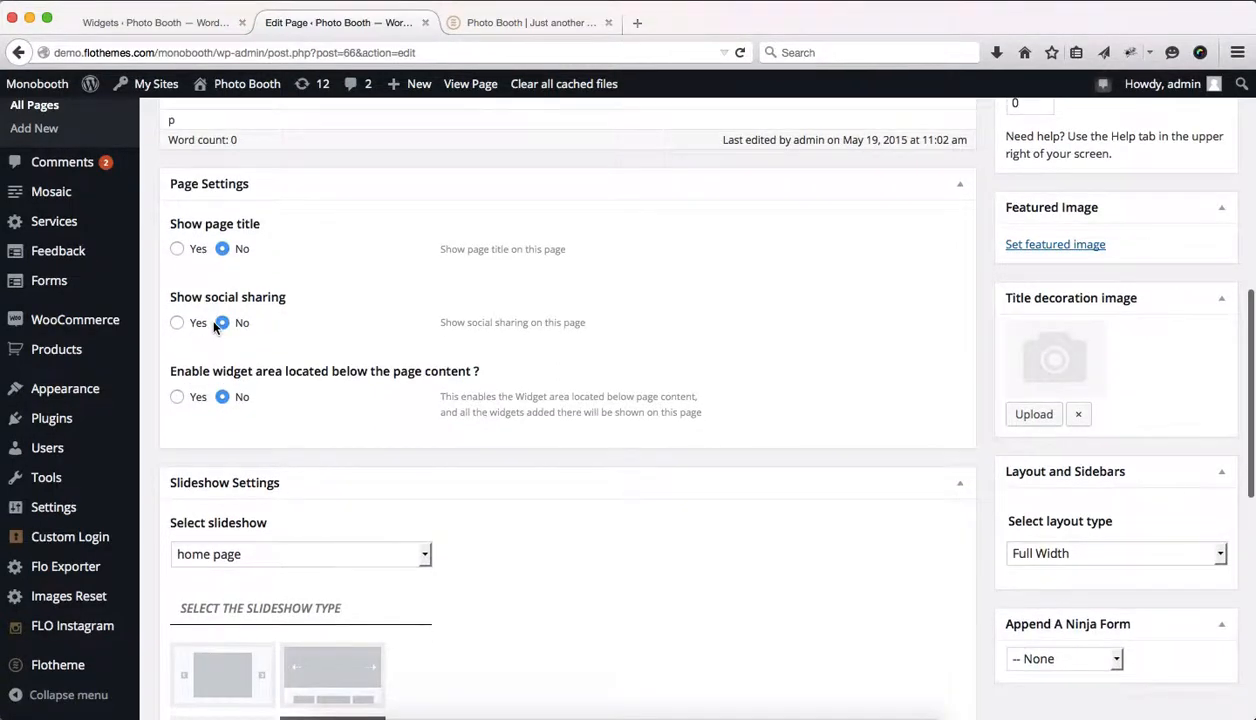
pyautogui.scroll(-2, 215, 327)
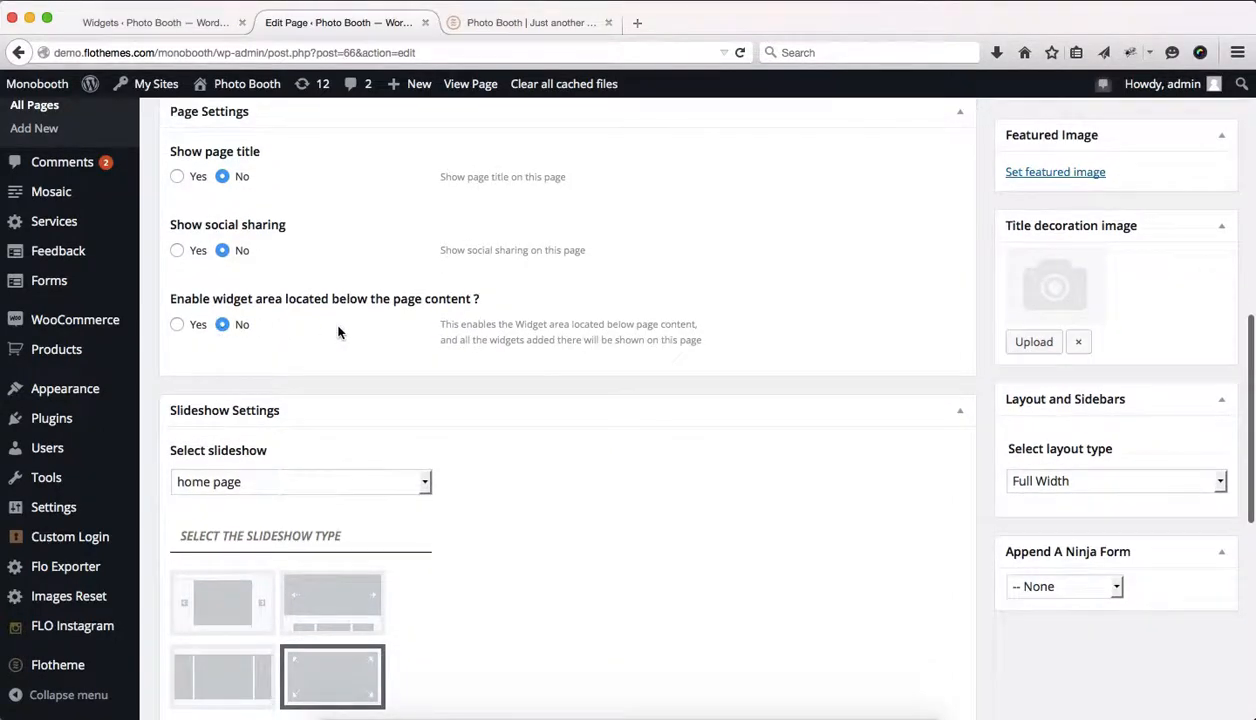
pyautogui.scroll(-3, 338, 332)
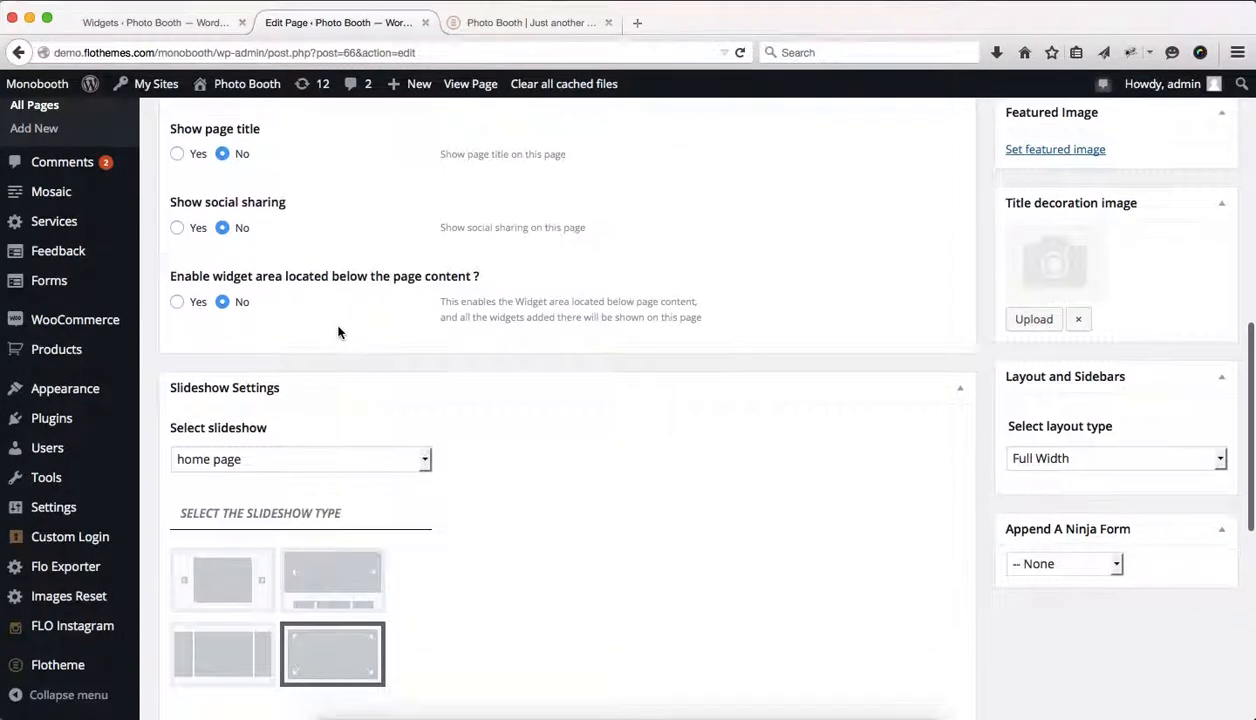
pyautogui.scroll(-1, 372, 291)
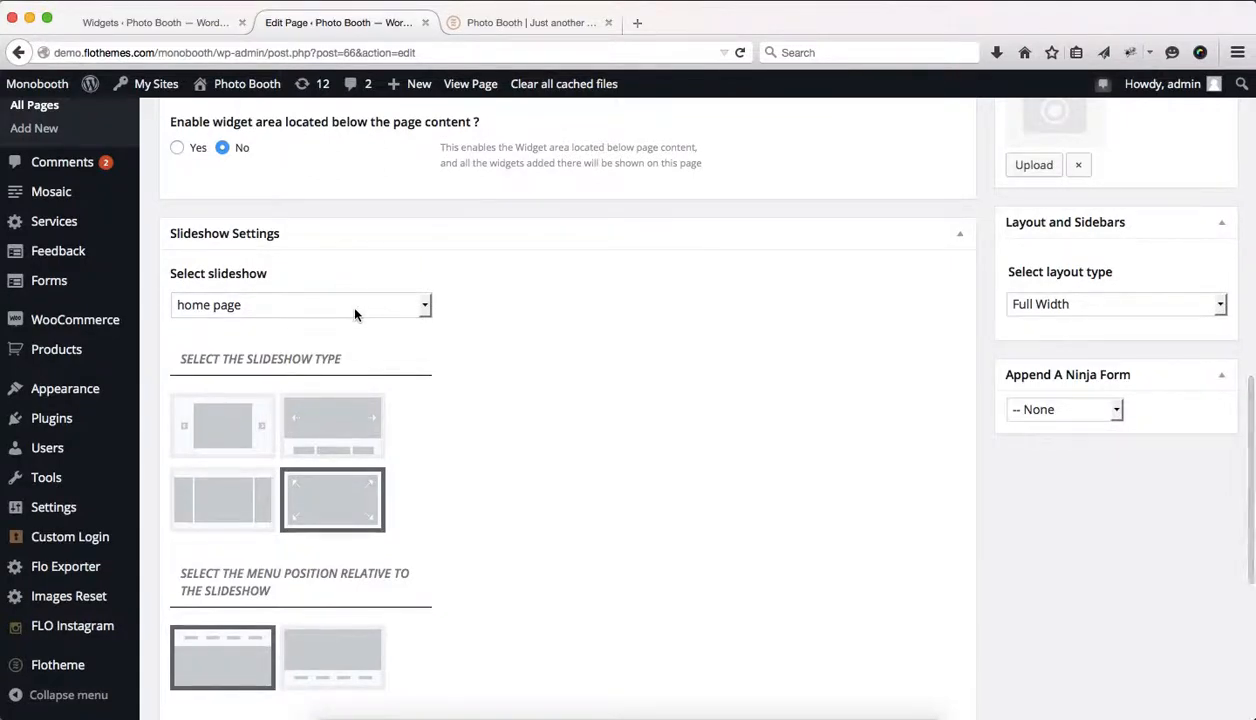
pyautogui.scroll(-2, 560, 400)
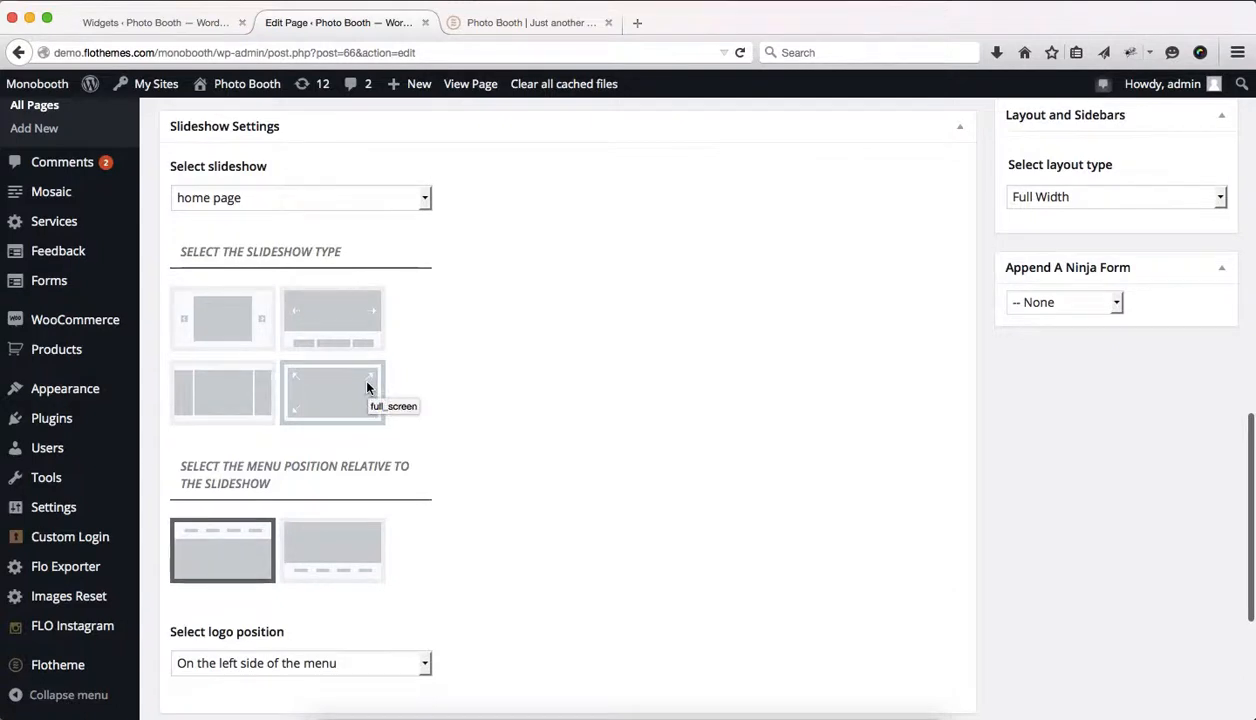
# Choose the full_screen slideshow type for the Home page and the menu position above the slideshow
pyautogui.click(367, 384)
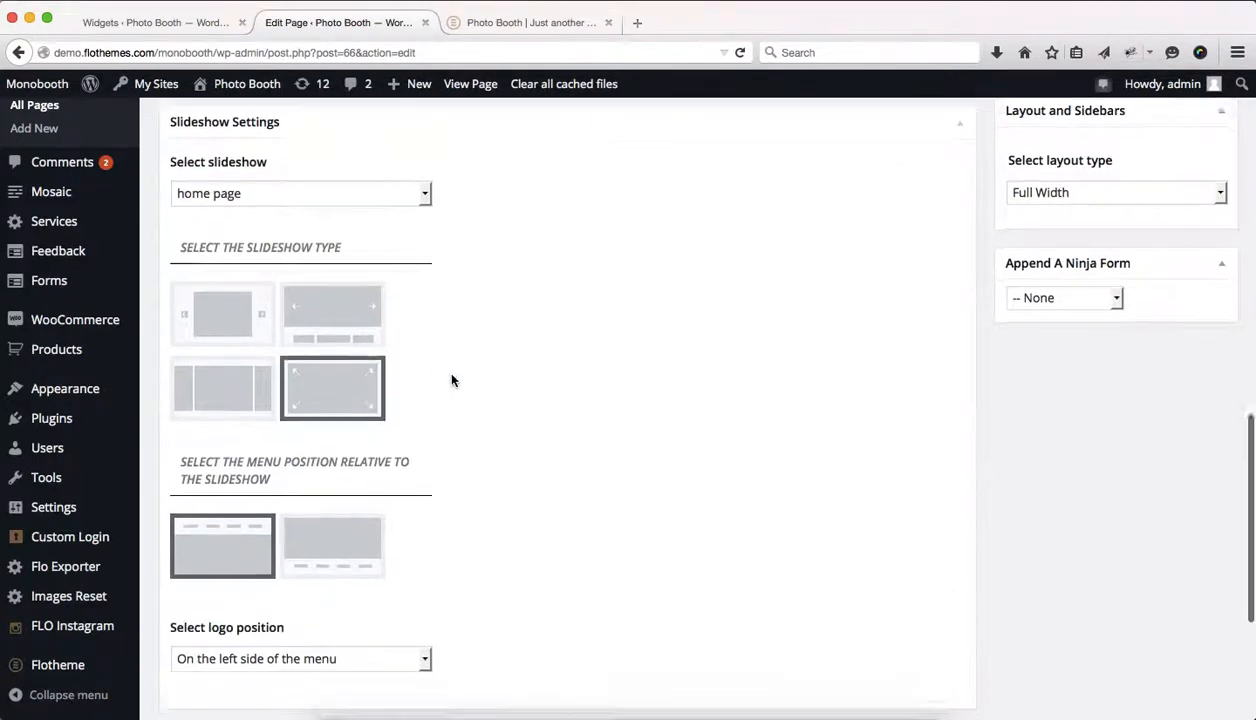
pyautogui.scroll(-3, 445, 370)
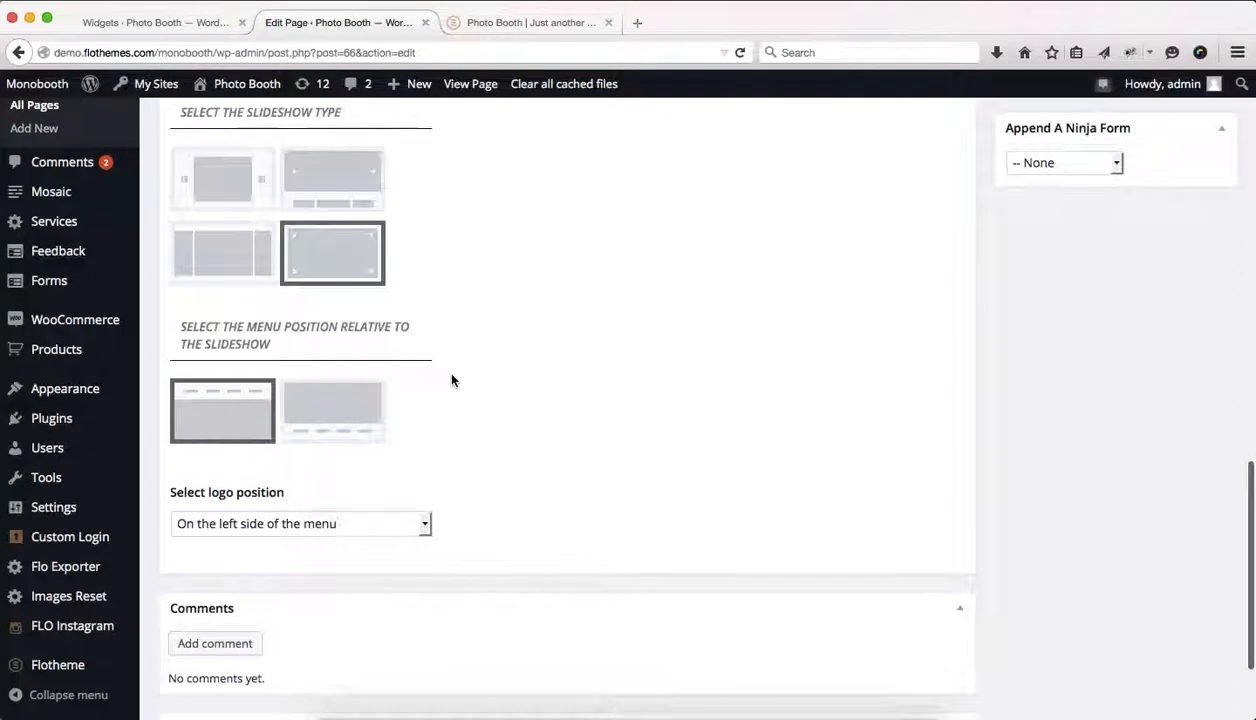
pyautogui.click(243, 413)
# Check the available logo position options in the slideshow settings and compare them with the published demo home page
pyautogui.scroll(-2, 505, 369)
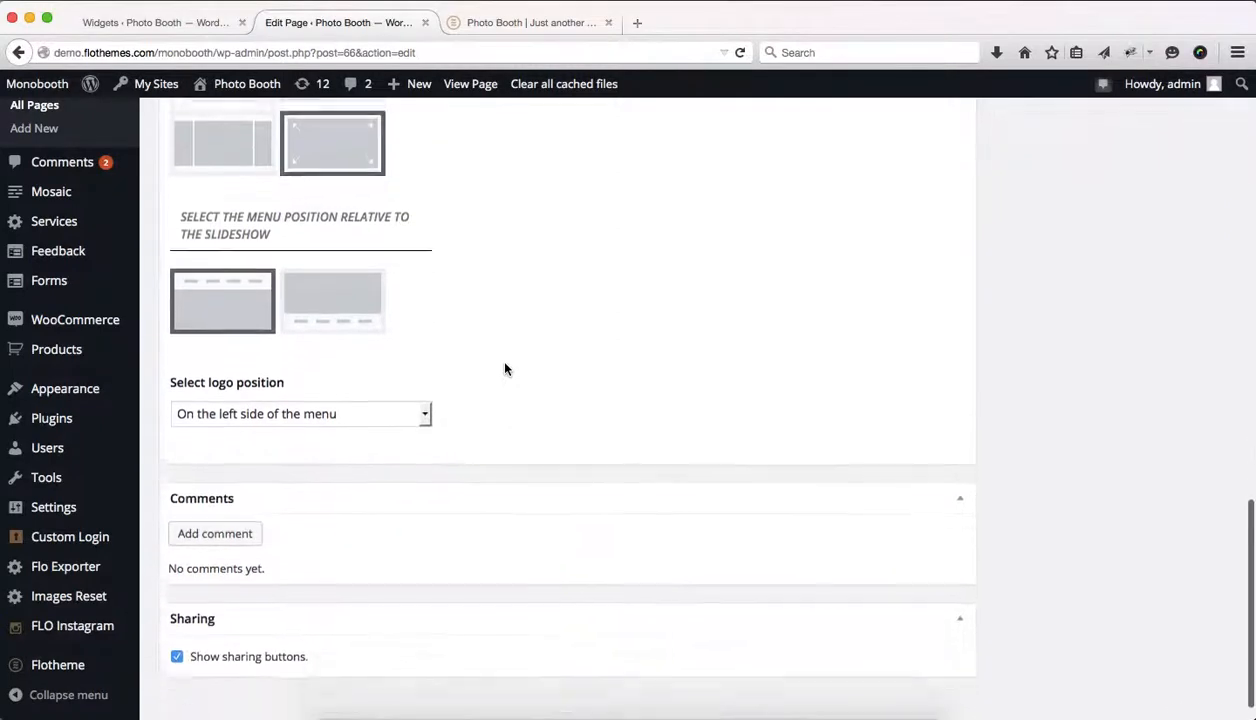
pyautogui.scroll(-1, 505, 369)
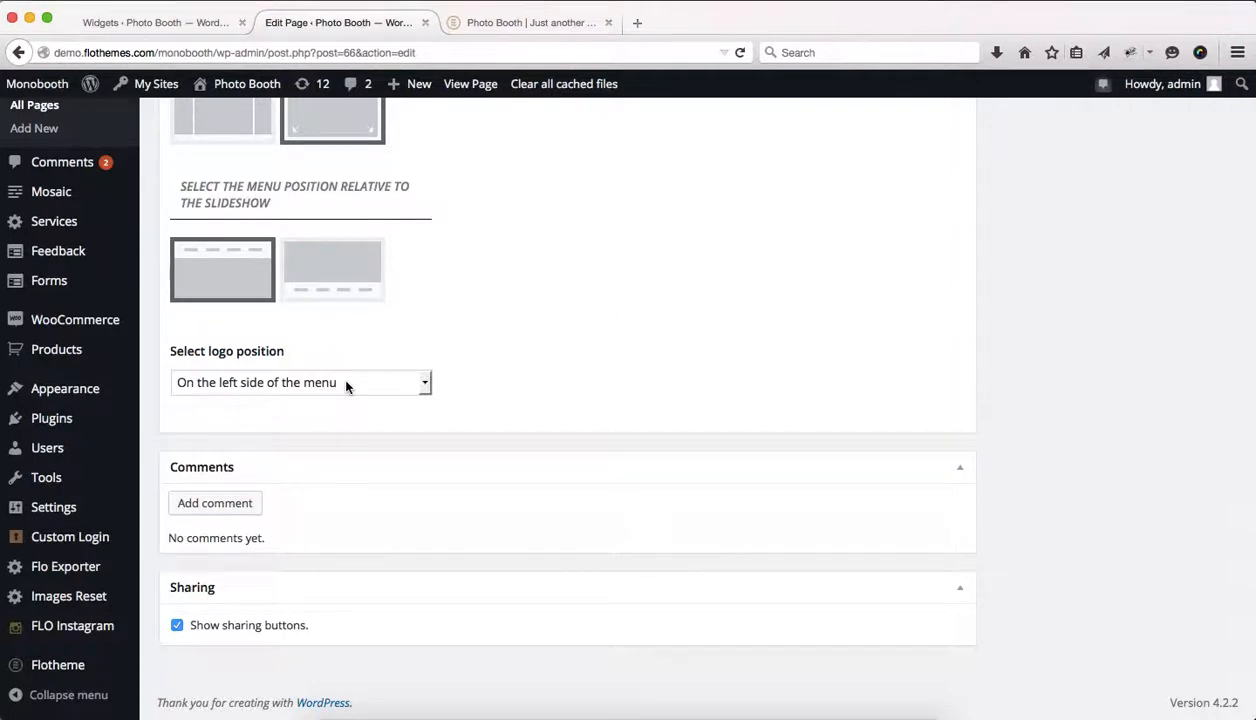
pyautogui.click(347, 387)
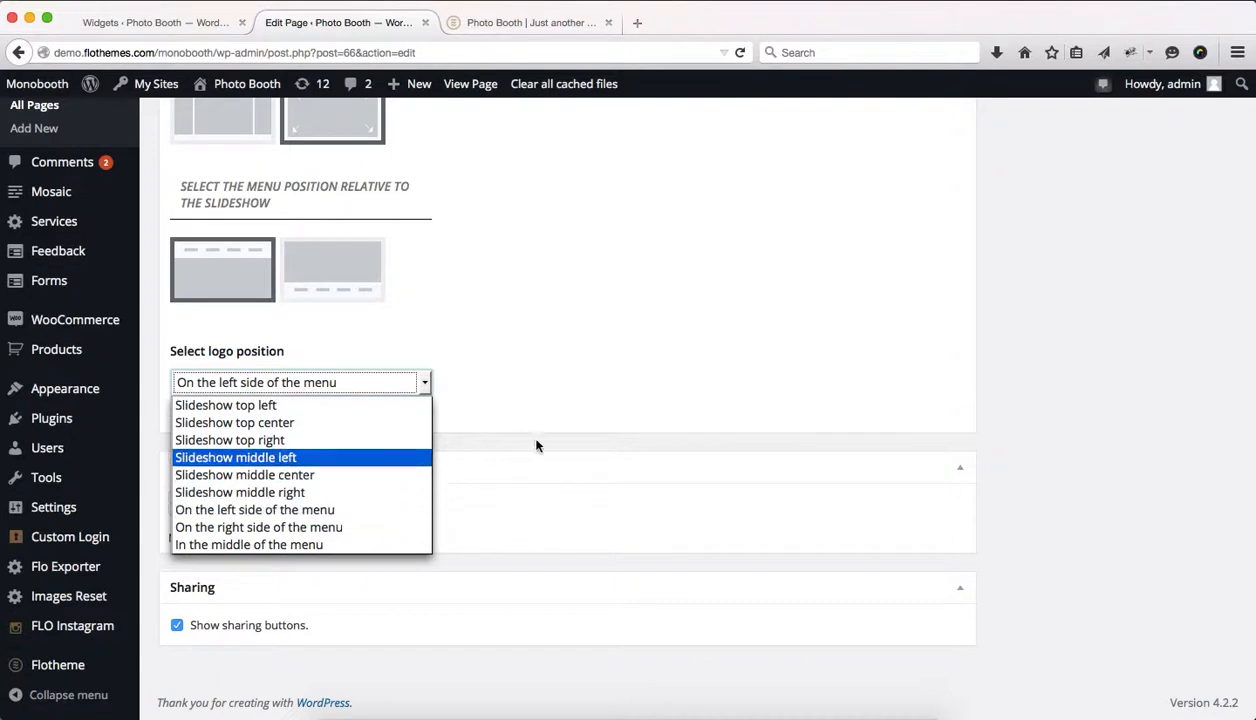
pyautogui.click(585, 360)
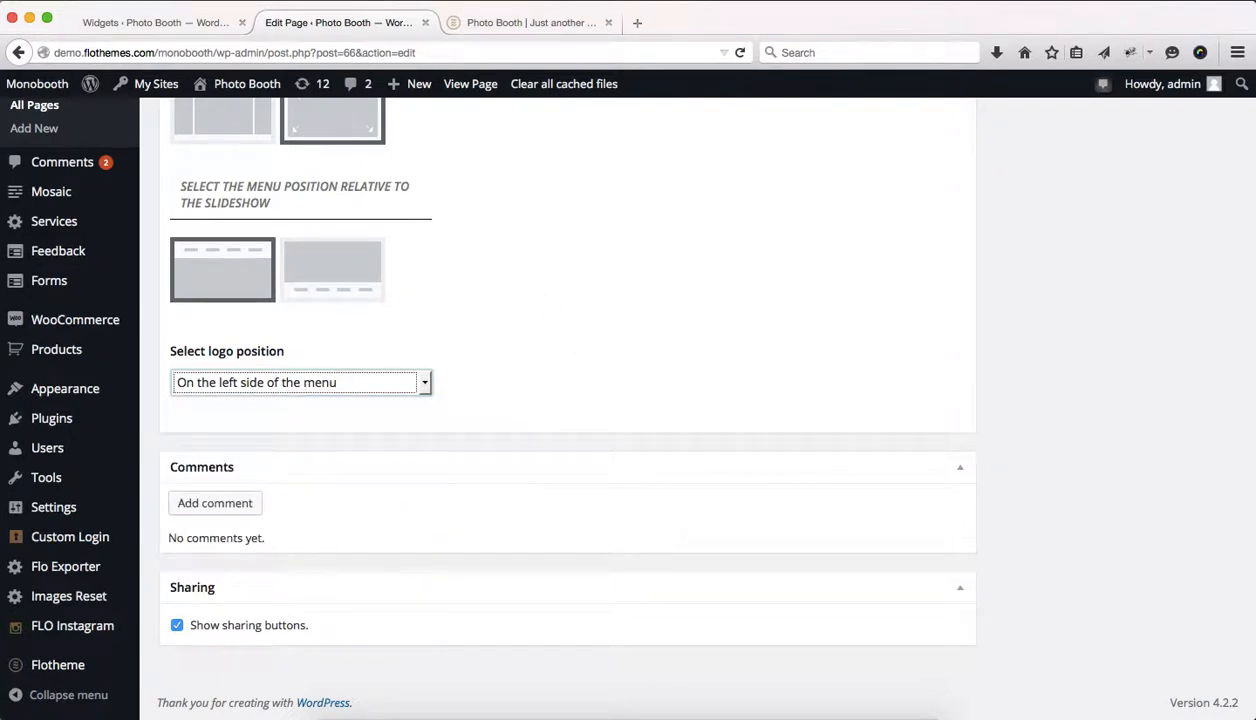
pyautogui.click(477, 24)
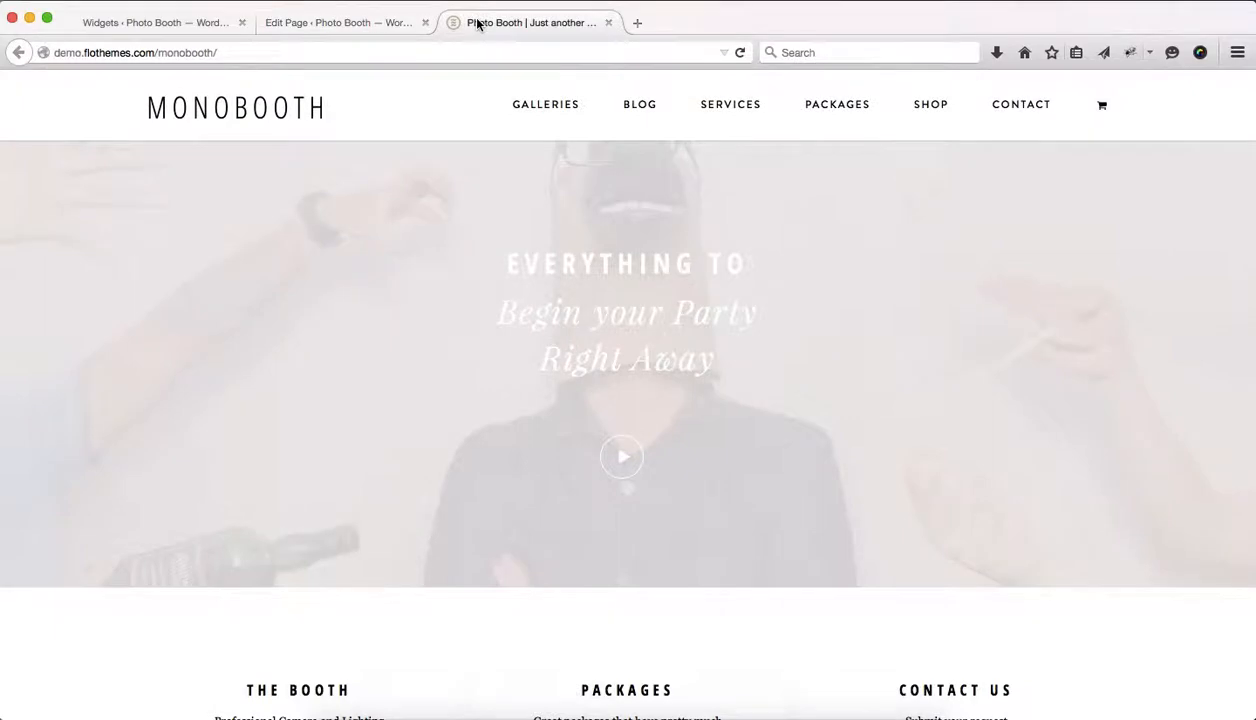
pyautogui.click(315, 23)
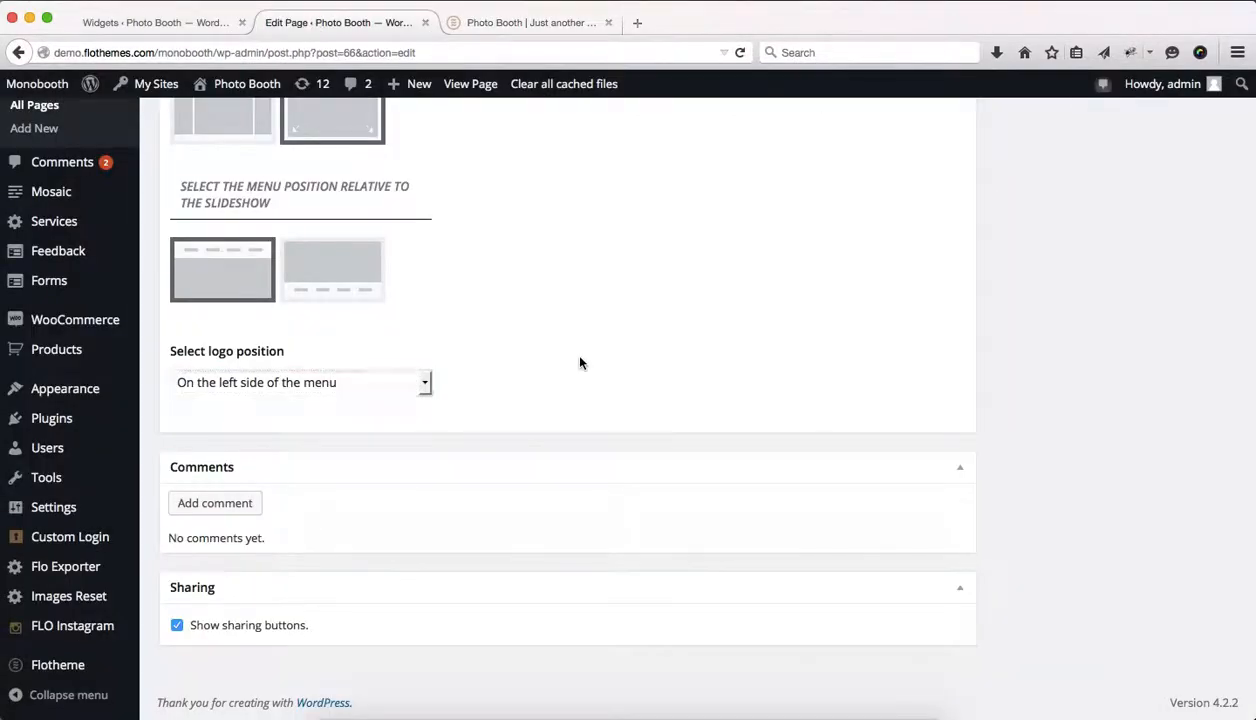
# Review the Home page's template, layout type and page attributes, and close its editor
pyautogui.scroll(10, 580, 363)
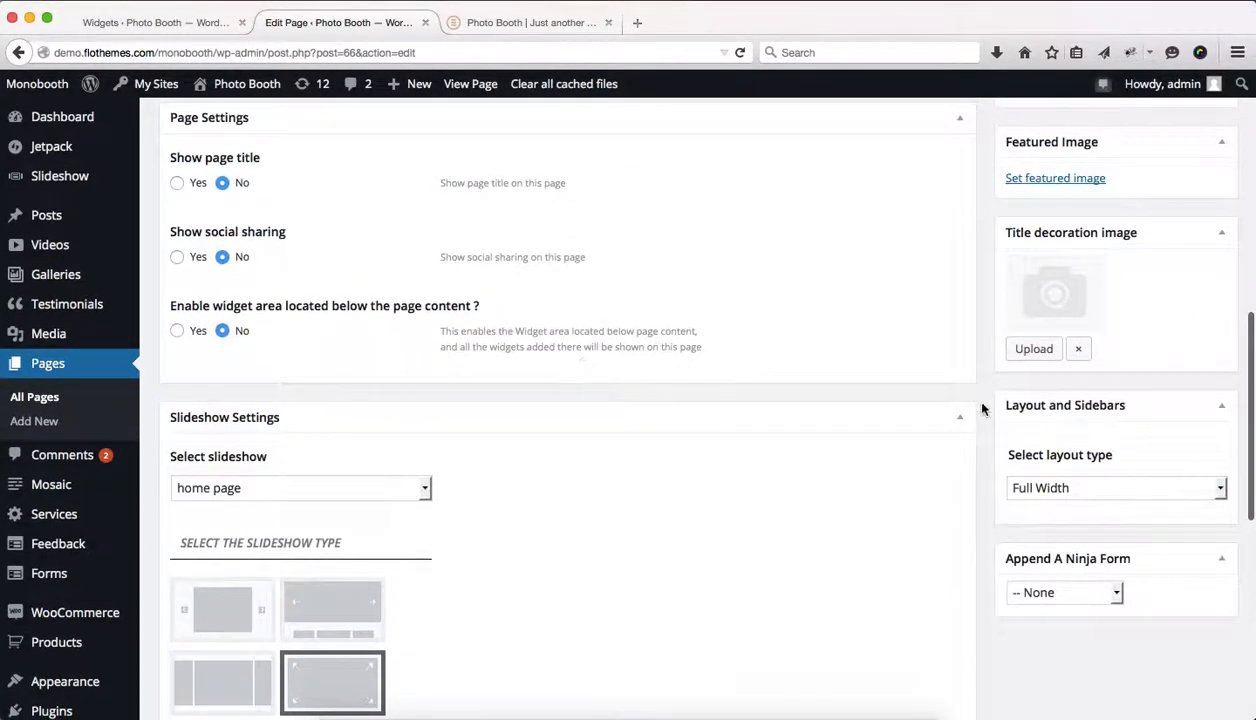
pyautogui.scroll(5, 980, 408)
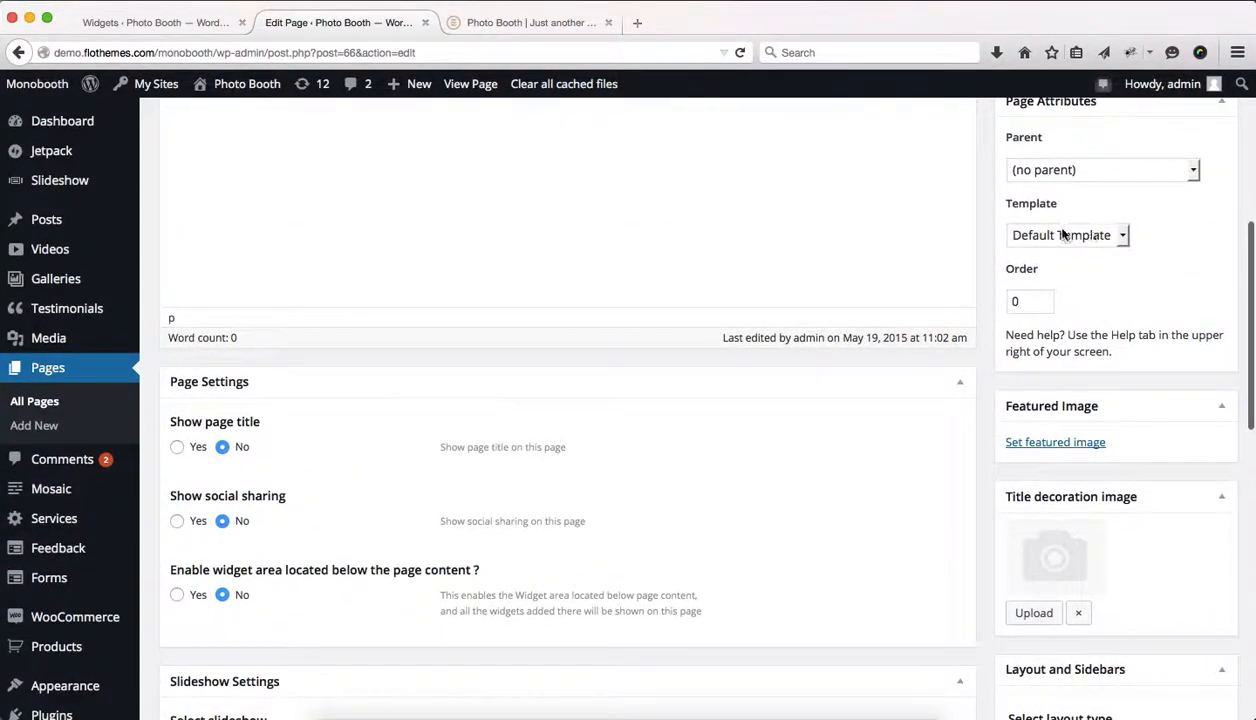
pyautogui.scroll(-6, 1062, 236)
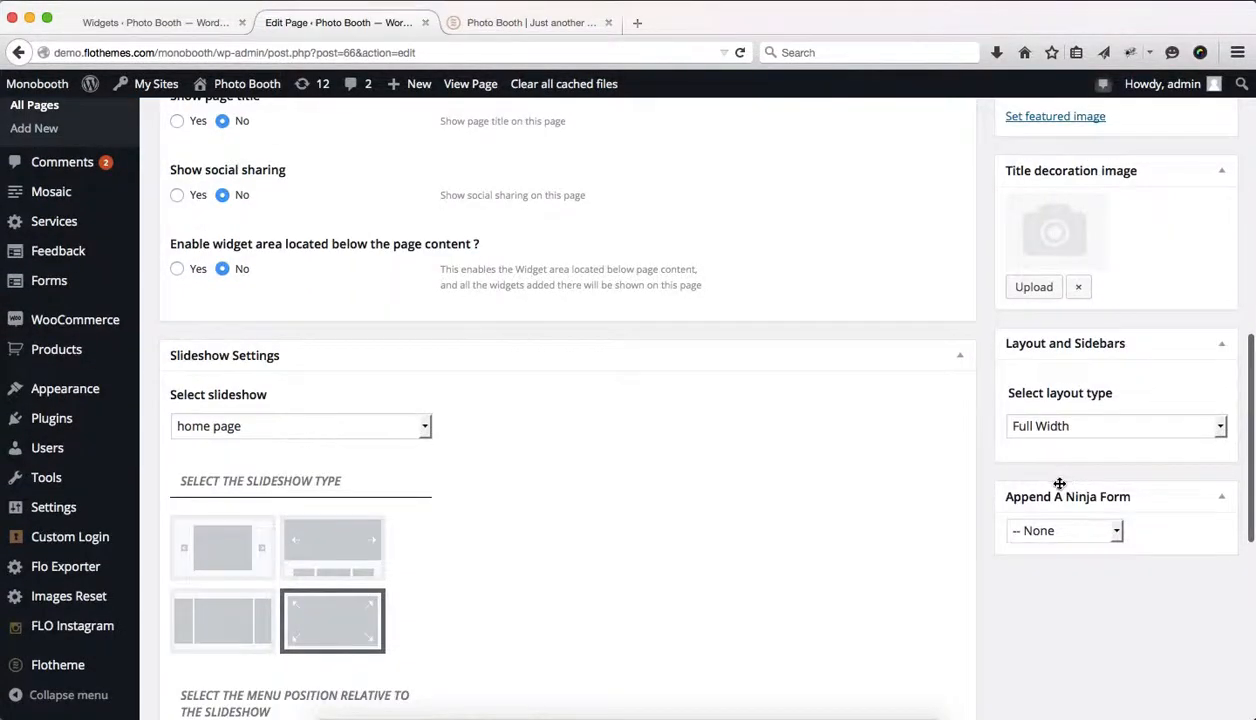
pyautogui.scroll(8, 1037, 426)
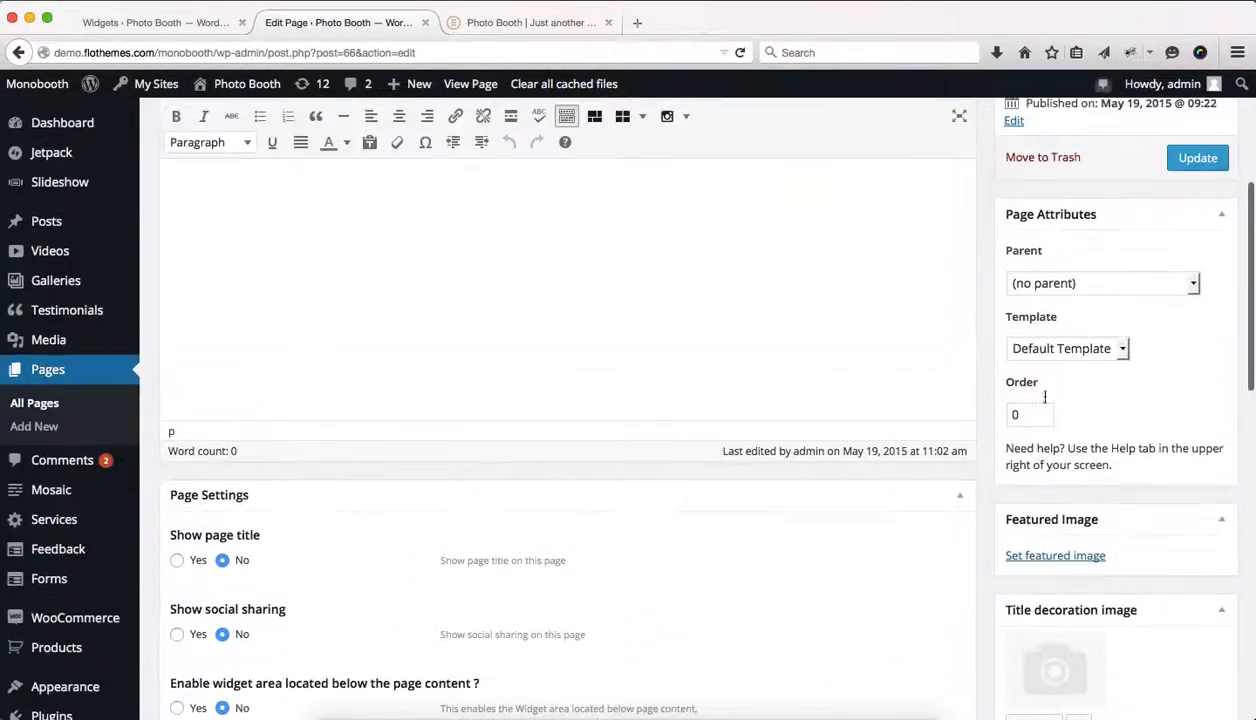
pyautogui.press('super+w')
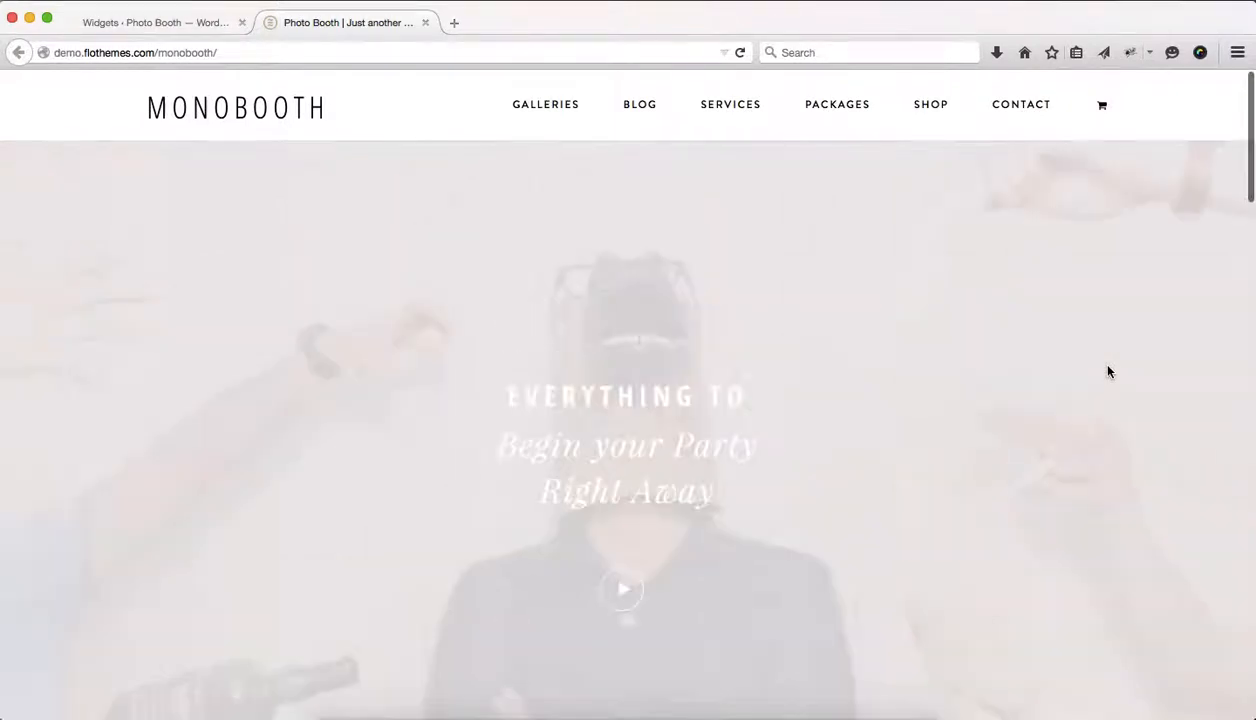
# Switch to Chrome to inspect the test website's home page and compare it with the demo home page in Firefox
pyautogui.press('super+Tab')
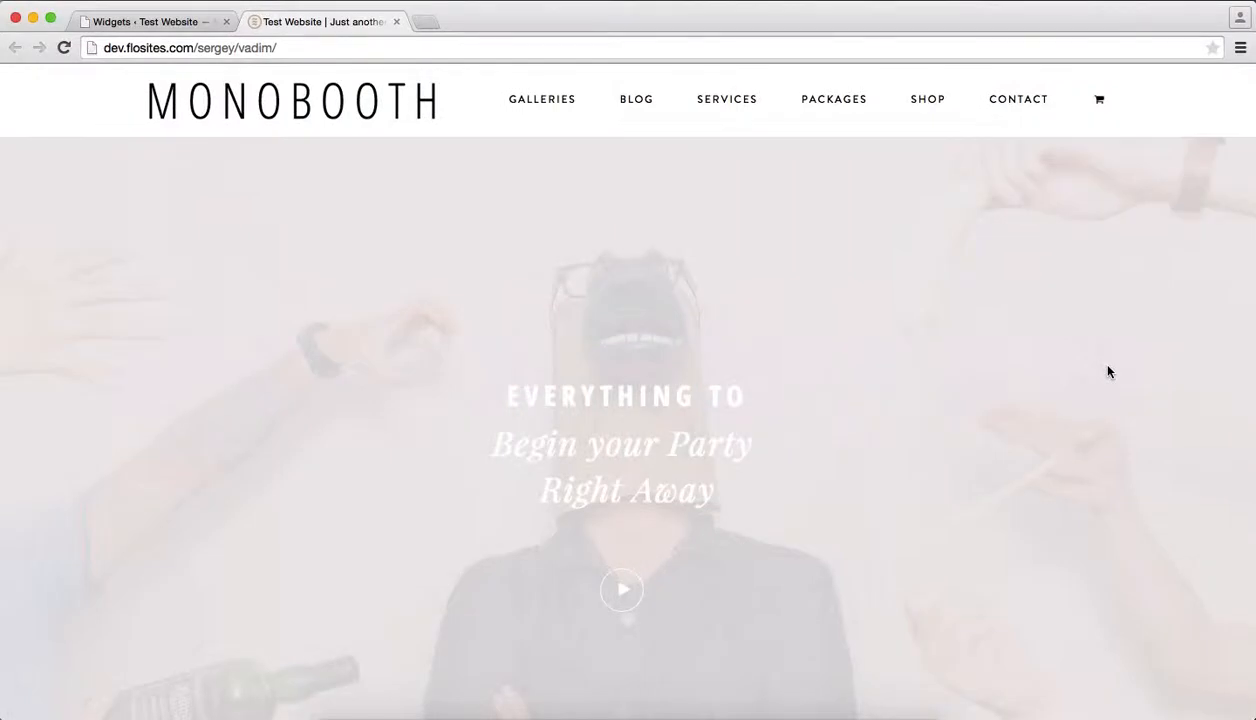
pyautogui.scroll(-3, 1108, 372)
pyautogui.scroll(4, 1108, 372)
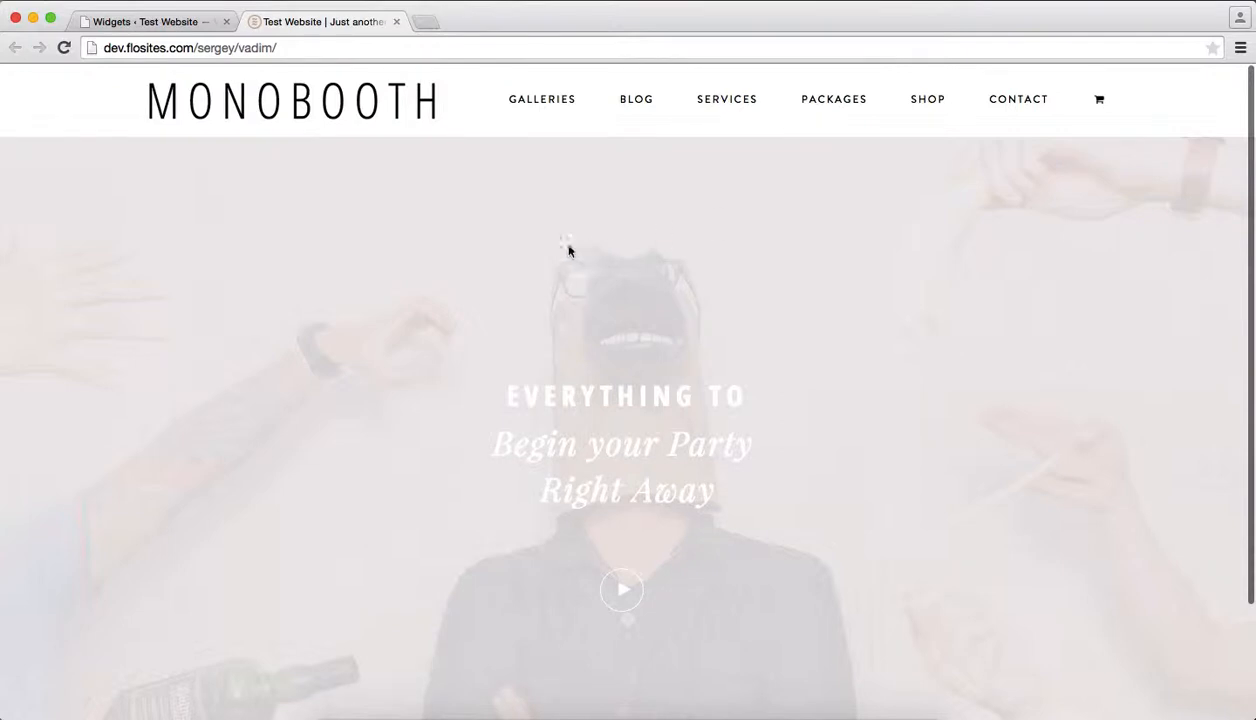
pyautogui.scroll(-3, 666, 372)
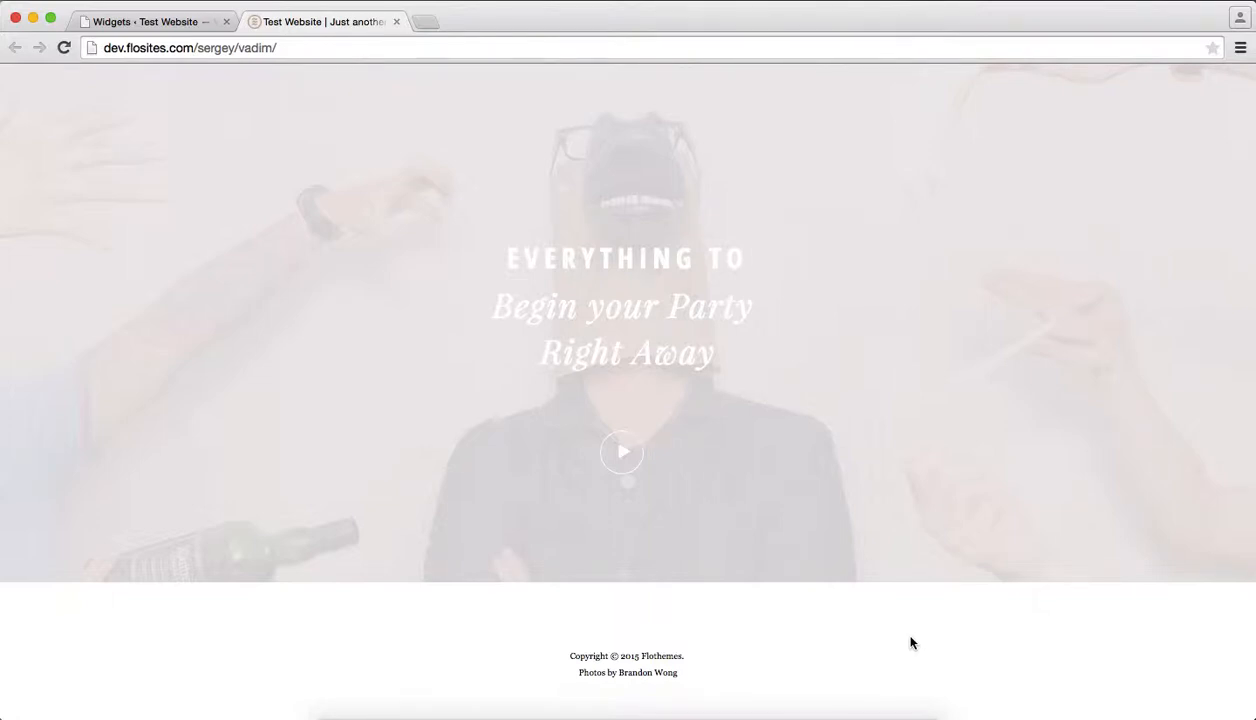
pyautogui.hotkey('ctrl', 'shift', 'Tab')
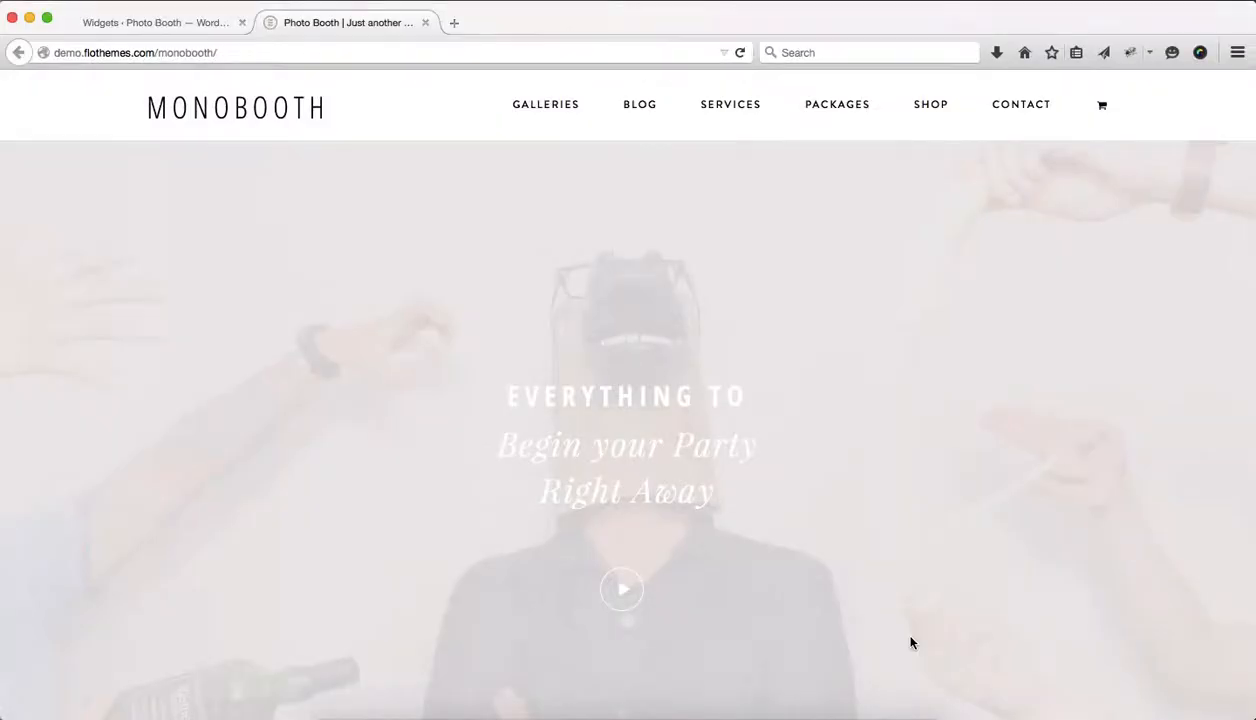
# Open the test website's Widgets page in Chrome and examine the available Monobooth widgets and the widget areas
pyautogui.scroll(-5, 910, 642)
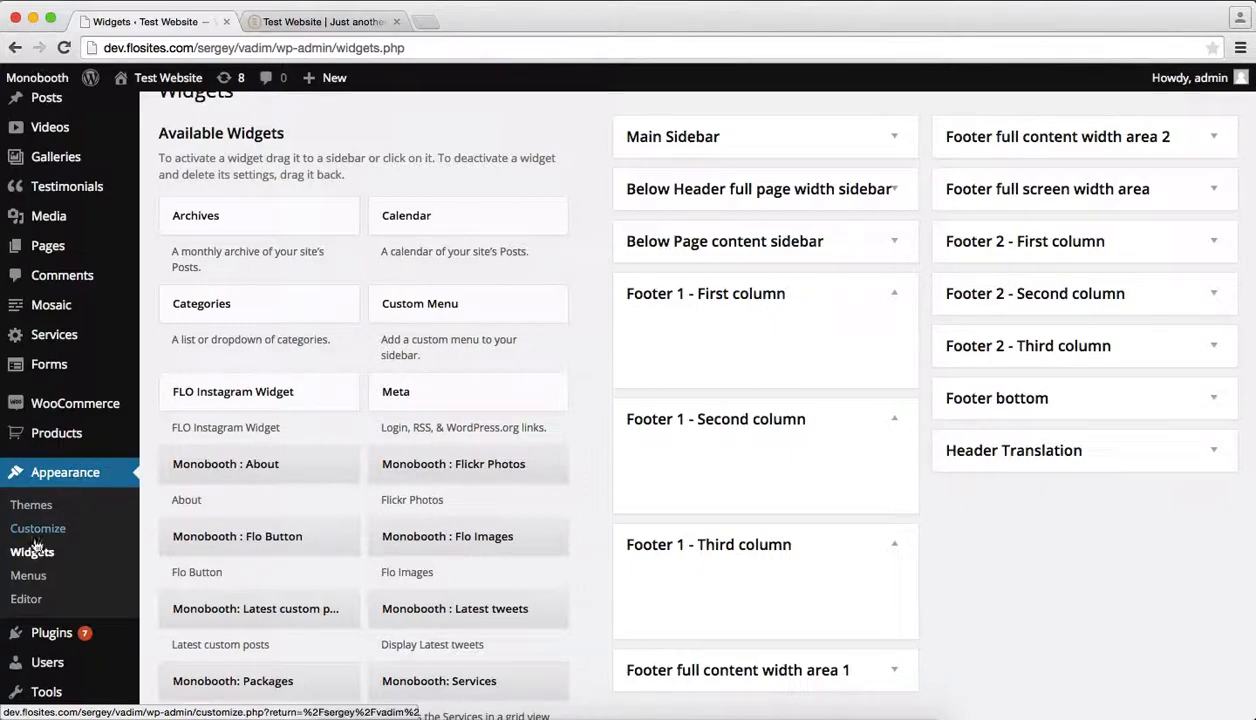
pyautogui.scroll(-1, 640, 446)
pyautogui.scroll(-2, 640, 446)
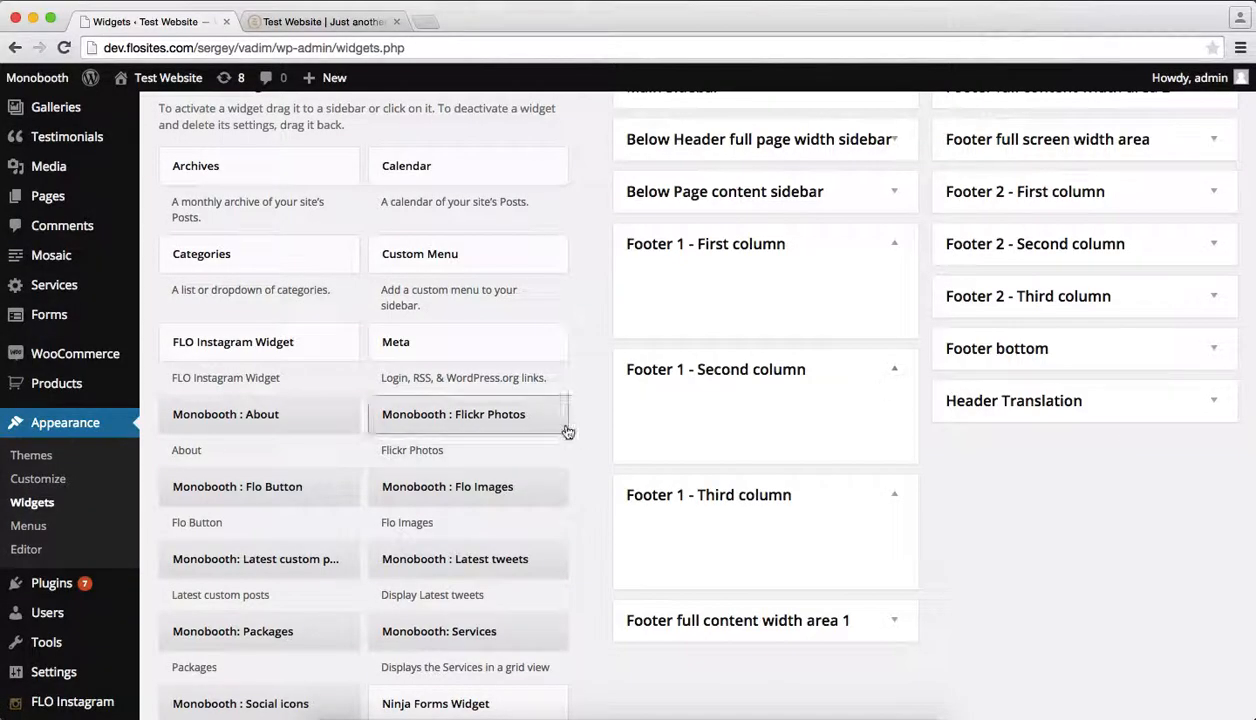
pyautogui.press('super+minus')
pyautogui.scroll(-3, 404, 486)
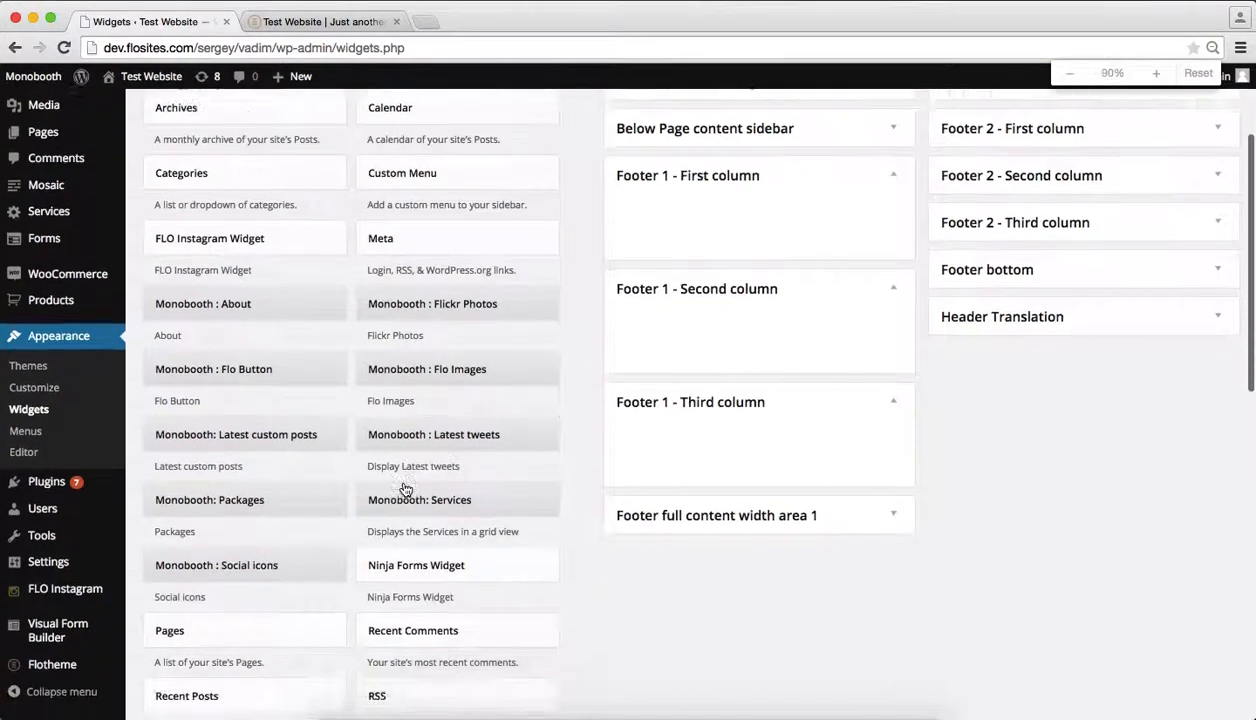
pyautogui.scroll(-3, 480, 484)
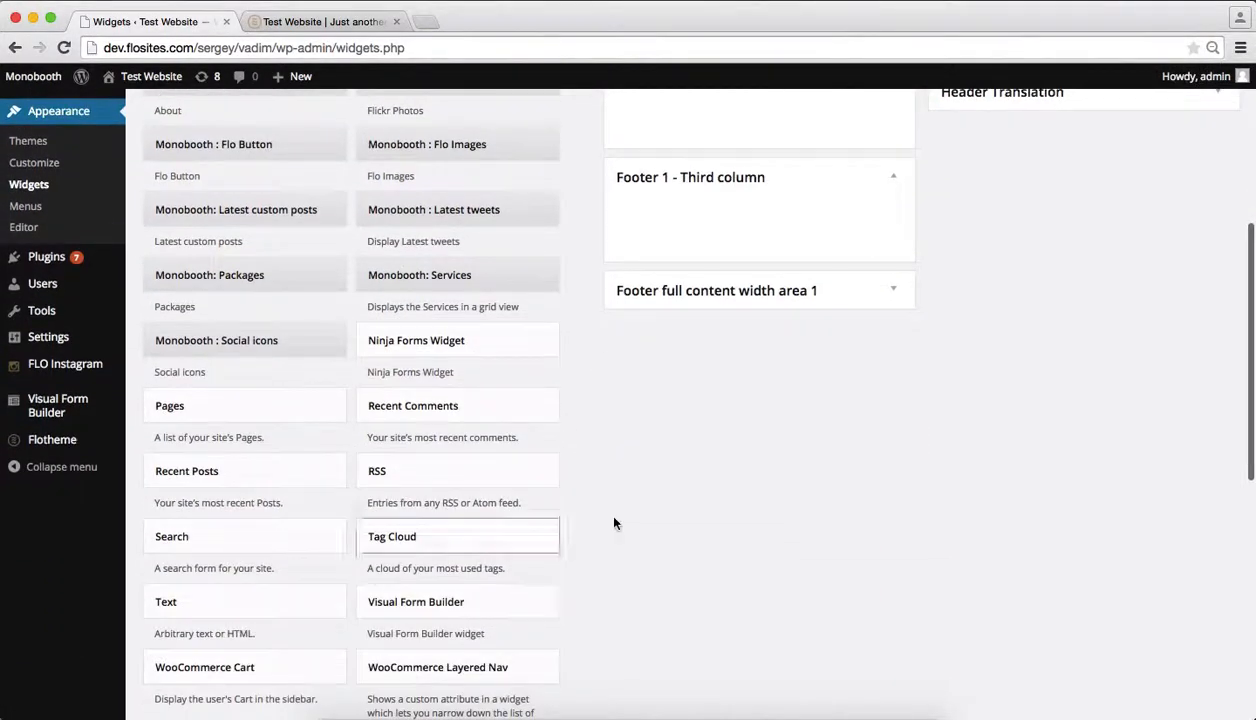
pyautogui.scroll(1, 640, 515)
pyautogui.scroll(1, 656, 513)
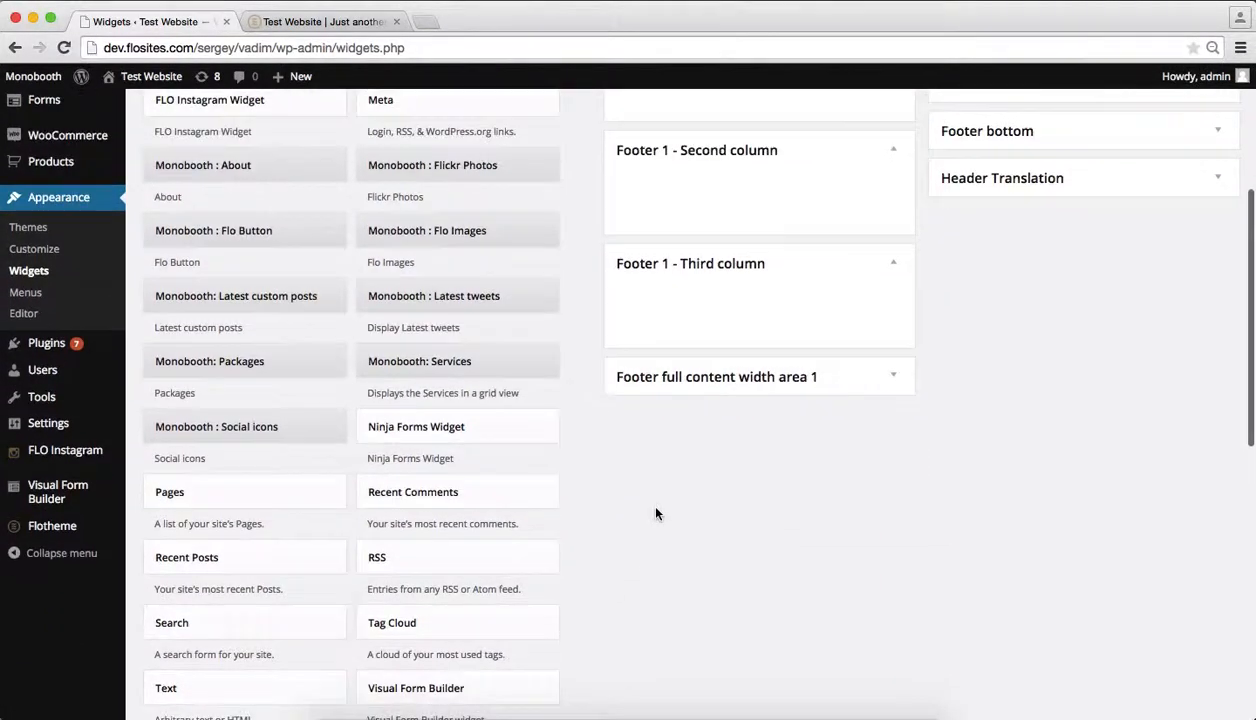
# Collapse the Footer 1 - Third column and Footer 1 - Second column widget areas
pyautogui.click(895, 267)
pyautogui.click(894, 155)
pyautogui.scroll(3, 968, 318)
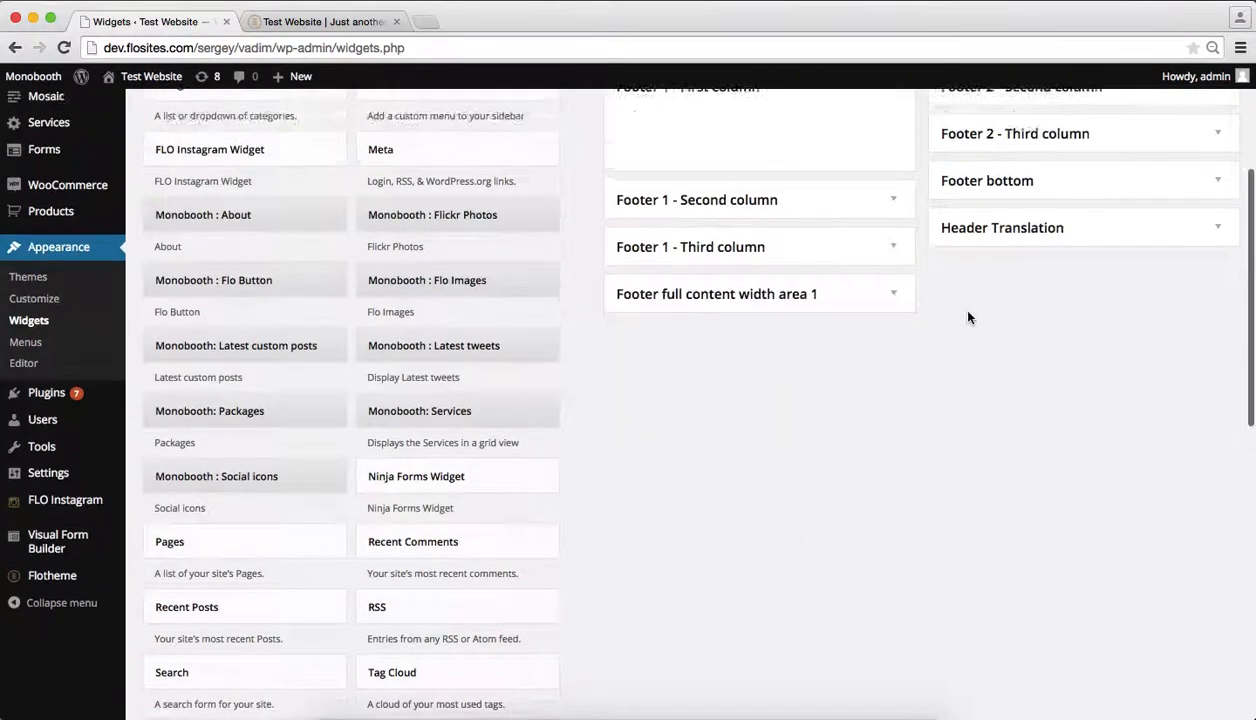
pyautogui.scroll(-1, 968, 318)
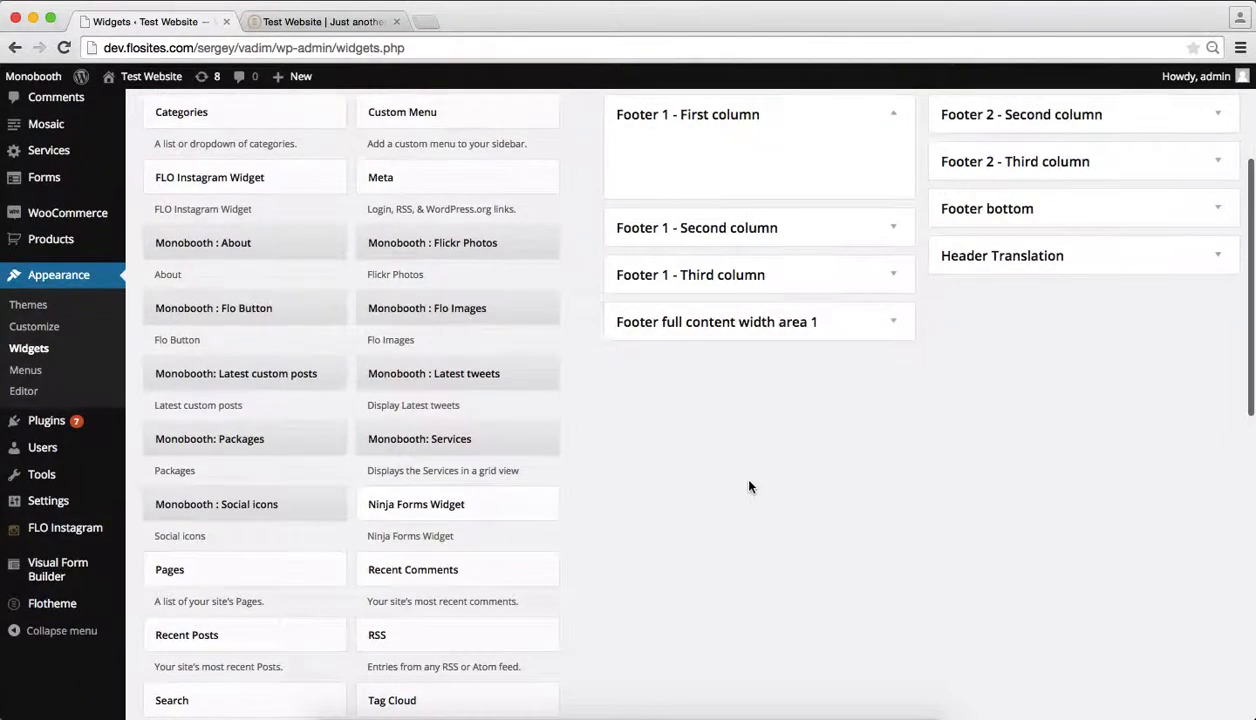
# Add a Text widget titled "THE BOOTH!" with "<center>Professional Camera and Lighting</center>" to Footer 1 - First column, save it and collapse it
pyautogui.scroll(-2, 750, 485)
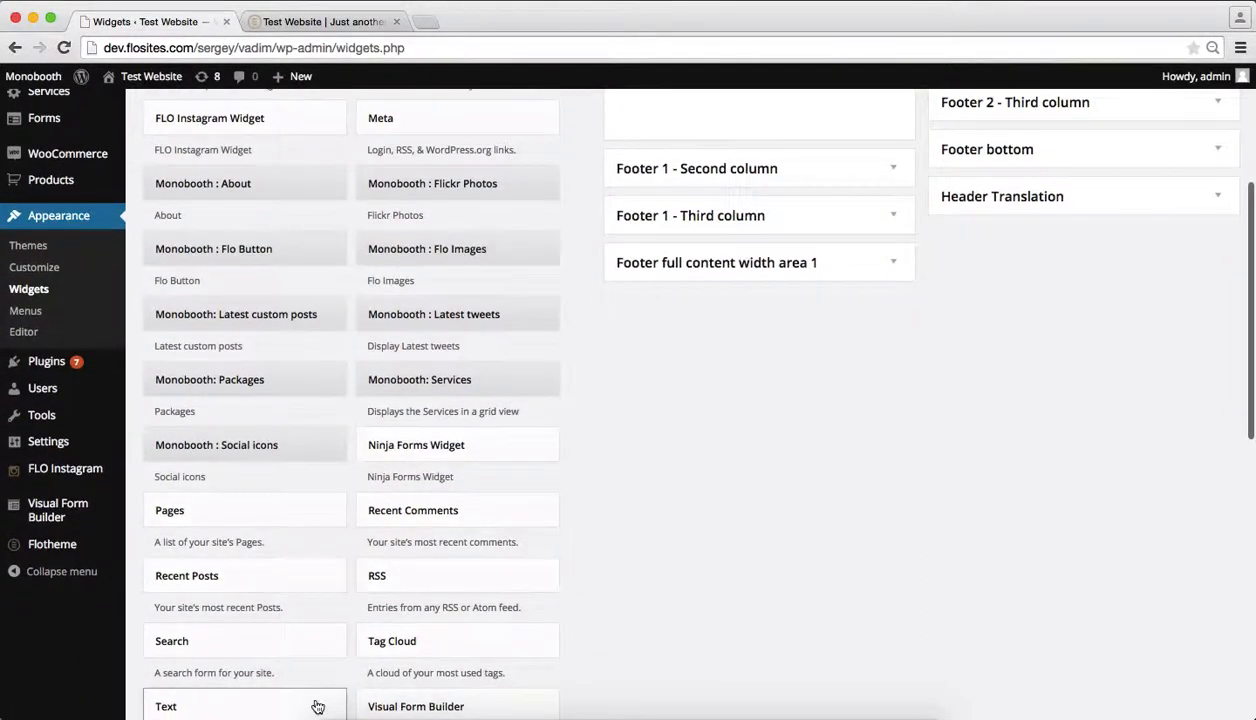
pyautogui.moveTo(314, 706); pyautogui.dragTo(695, 115)
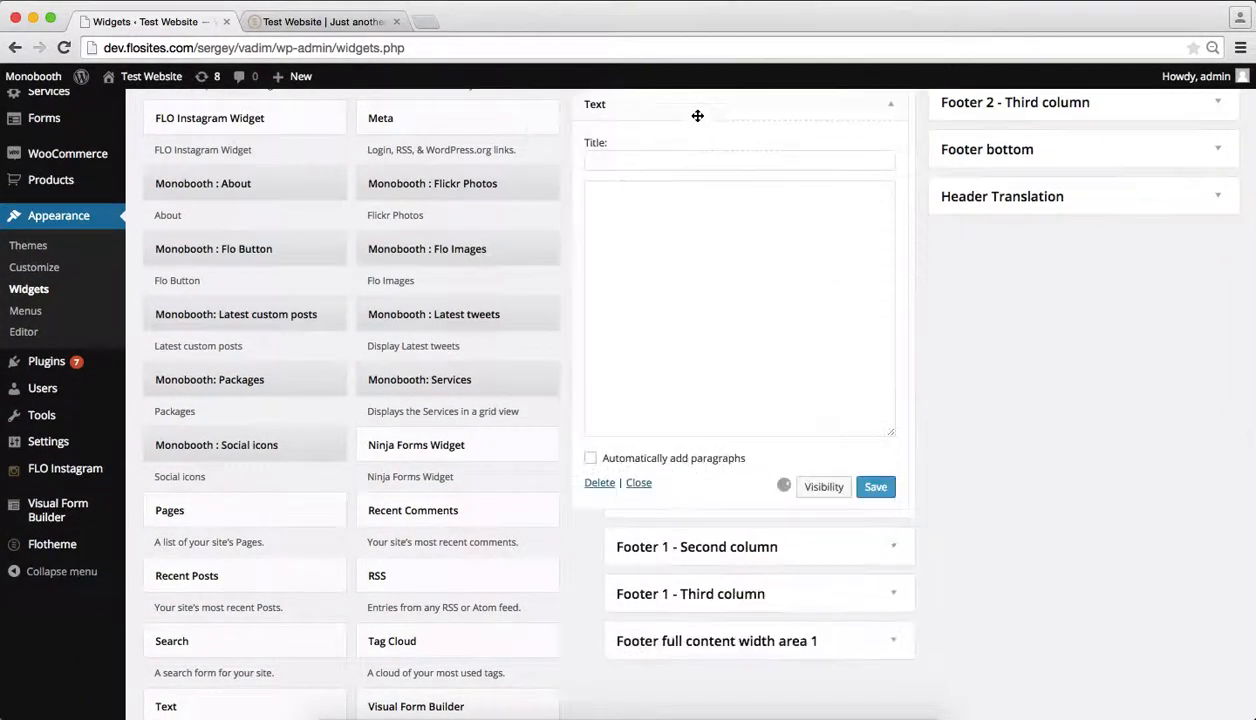
pyautogui.click(686, 162)
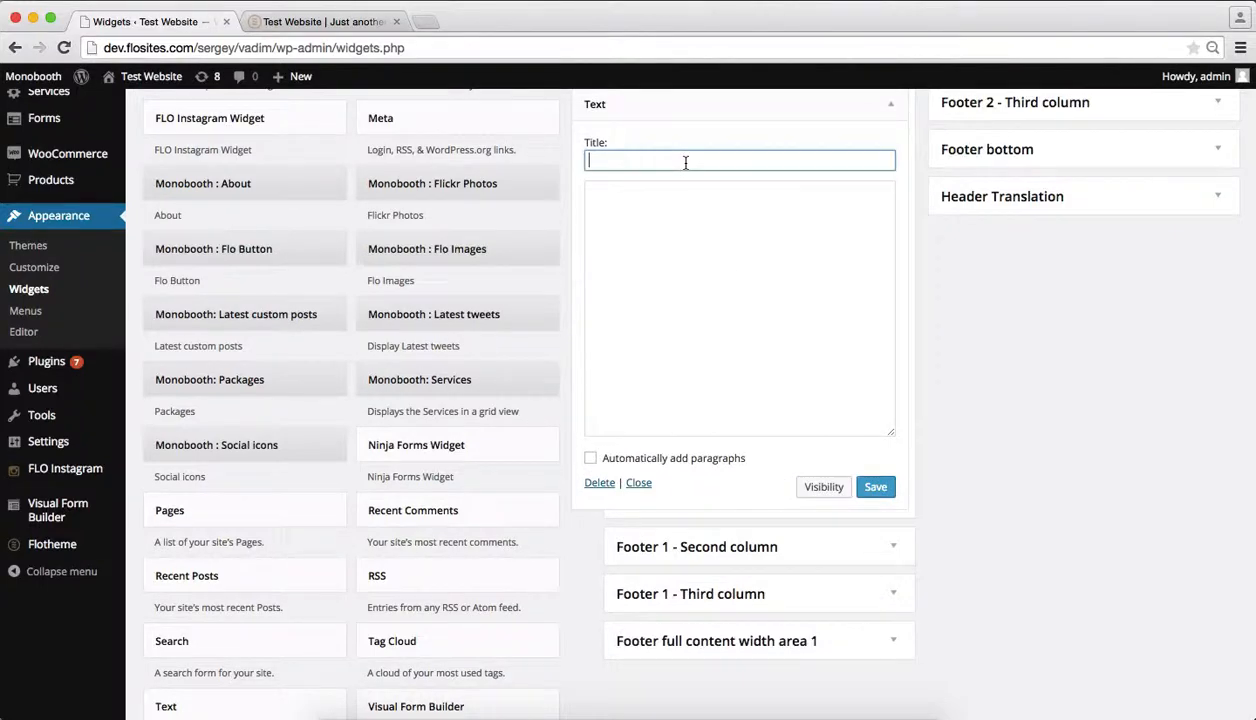
pyautogui.write('THE BOOTH!')
pyautogui.click(699, 240)
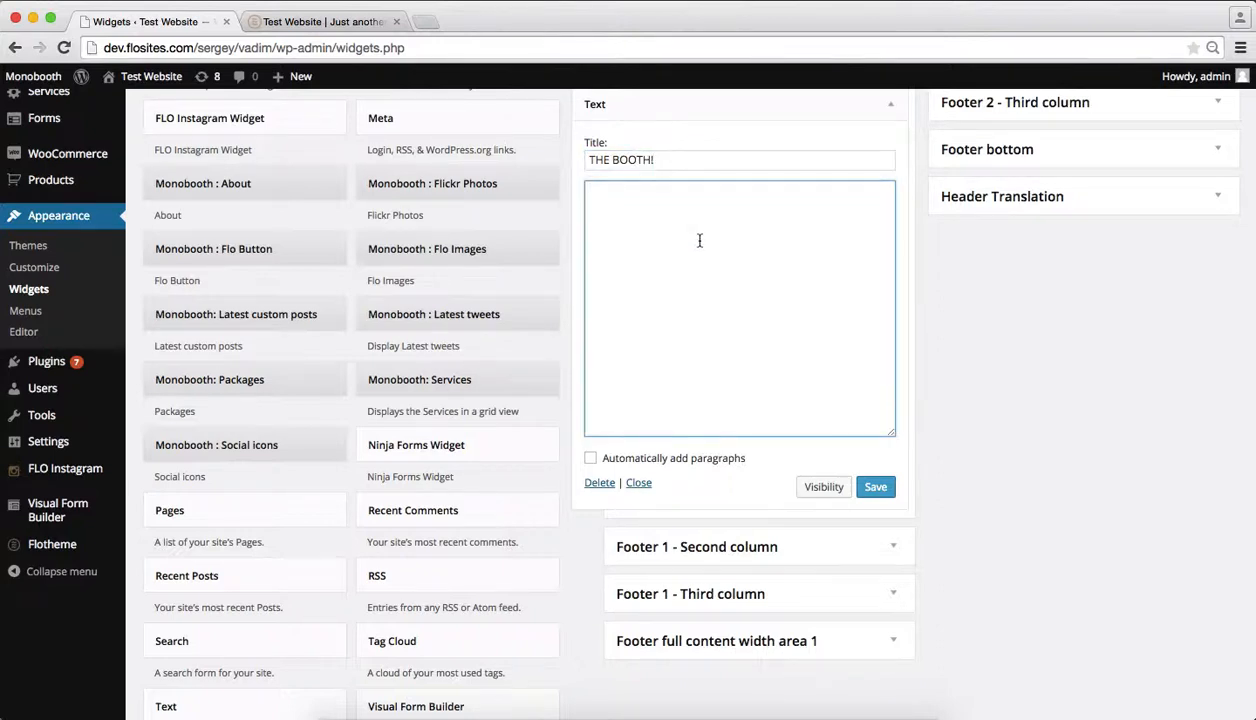
pyautogui.write('<center>Professional Camera and Lighting</center>')
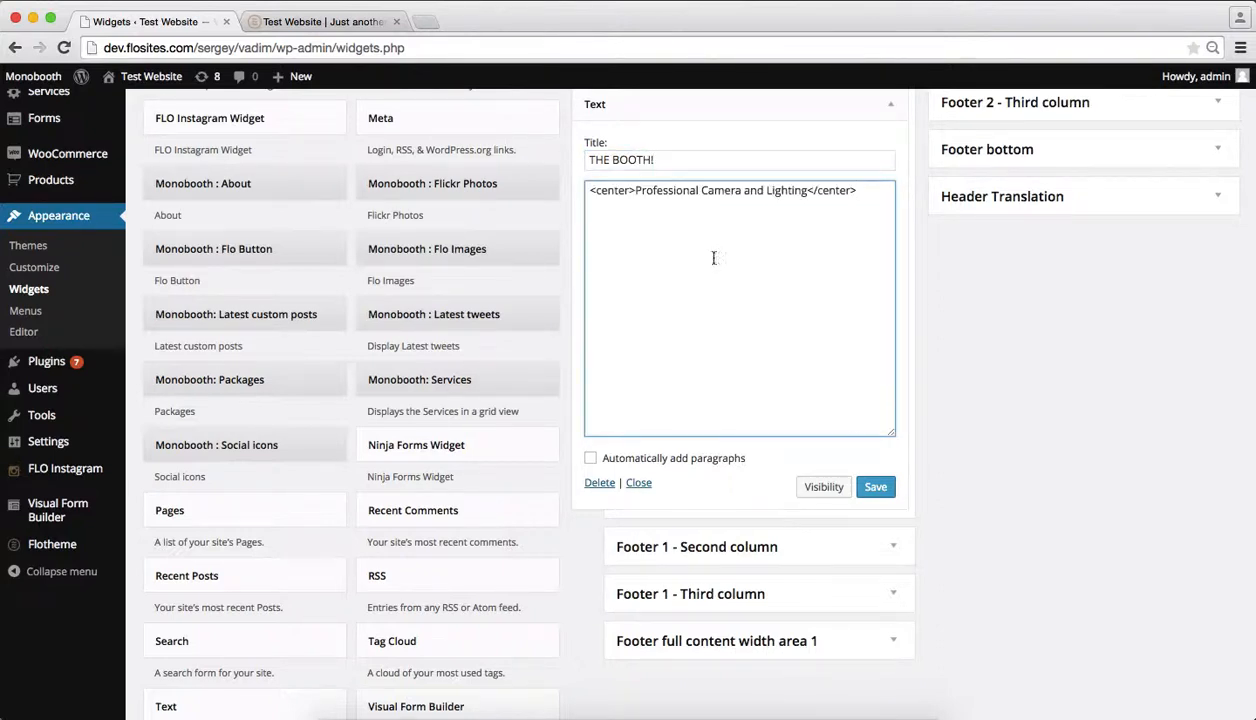
pyautogui.click(874, 490)
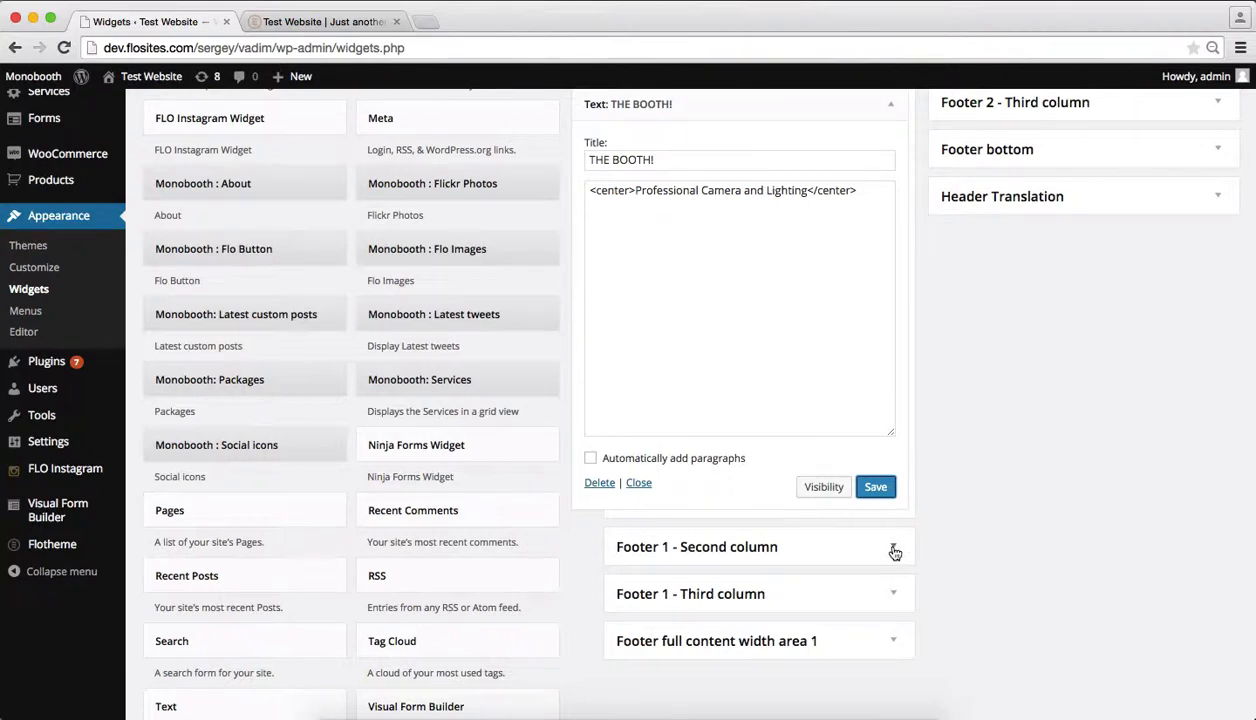
pyautogui.click(891, 109)
# Add and save a Text widget titled "TITLE 2" in Footer 1 - Second column with the same centered "Professional Camera and Lighting" text, and collapse the area
pyautogui.click(893, 168)
pyautogui.scroll(-1, 317, 646)
pyautogui.moveTo(317, 648); pyautogui.dragTo(740, 165)
pyautogui.click(653, 217)
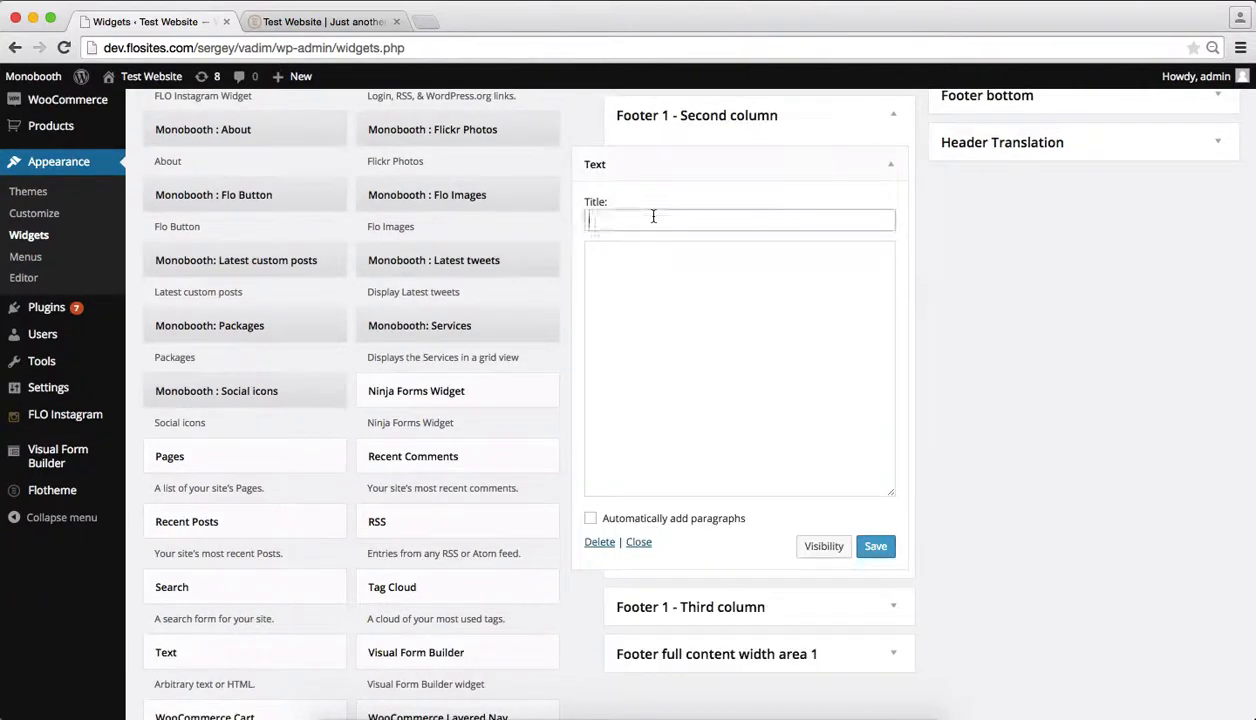
pyautogui.write('TITLE 2')
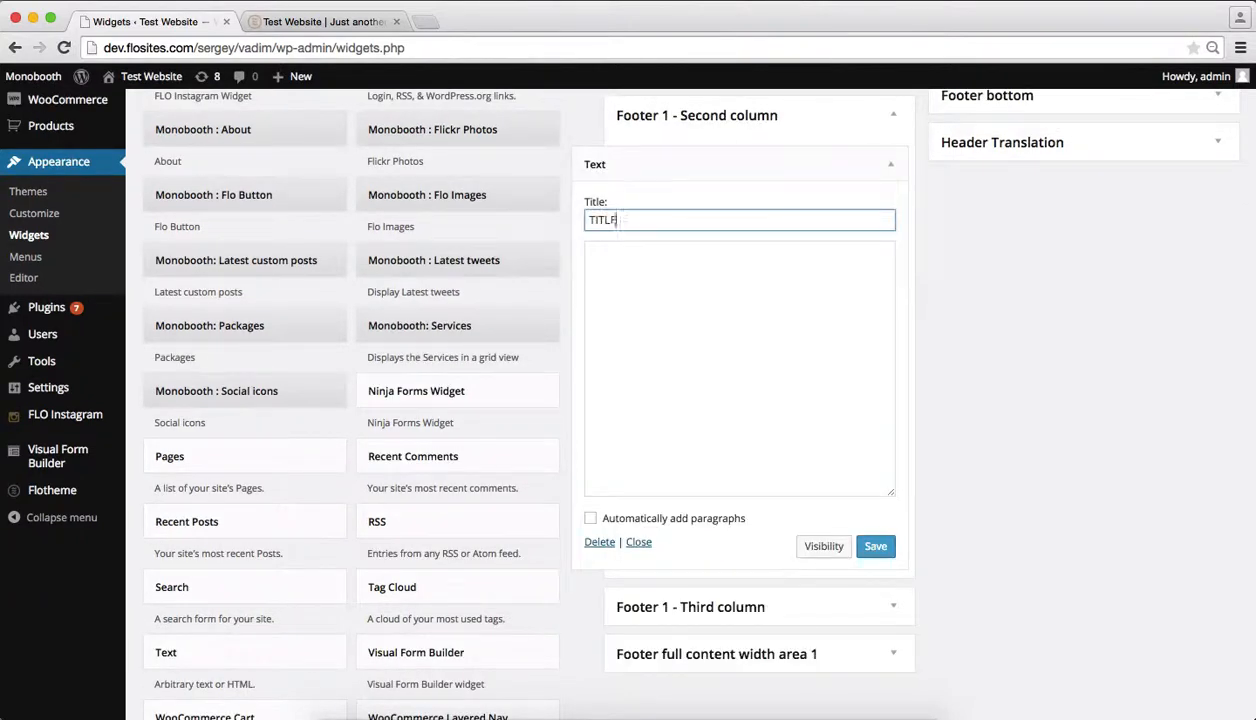
pyautogui.click(680, 290)
pyautogui.write('<center>Professional Camera and Lighting</center>')
pyautogui.click(875, 547)
pyautogui.click(893, 118)
# Add and save a Text widget titled "TITLE 3" in Footer 1 - Third column with the centered "Professional Camera and Lighting" text, and collapse the area
pyautogui.click(893, 162)
pyautogui.moveTo(233, 655); pyautogui.dragTo(712, 221)
pyautogui.click(700, 266)
pyautogui.write('TITLE 3')
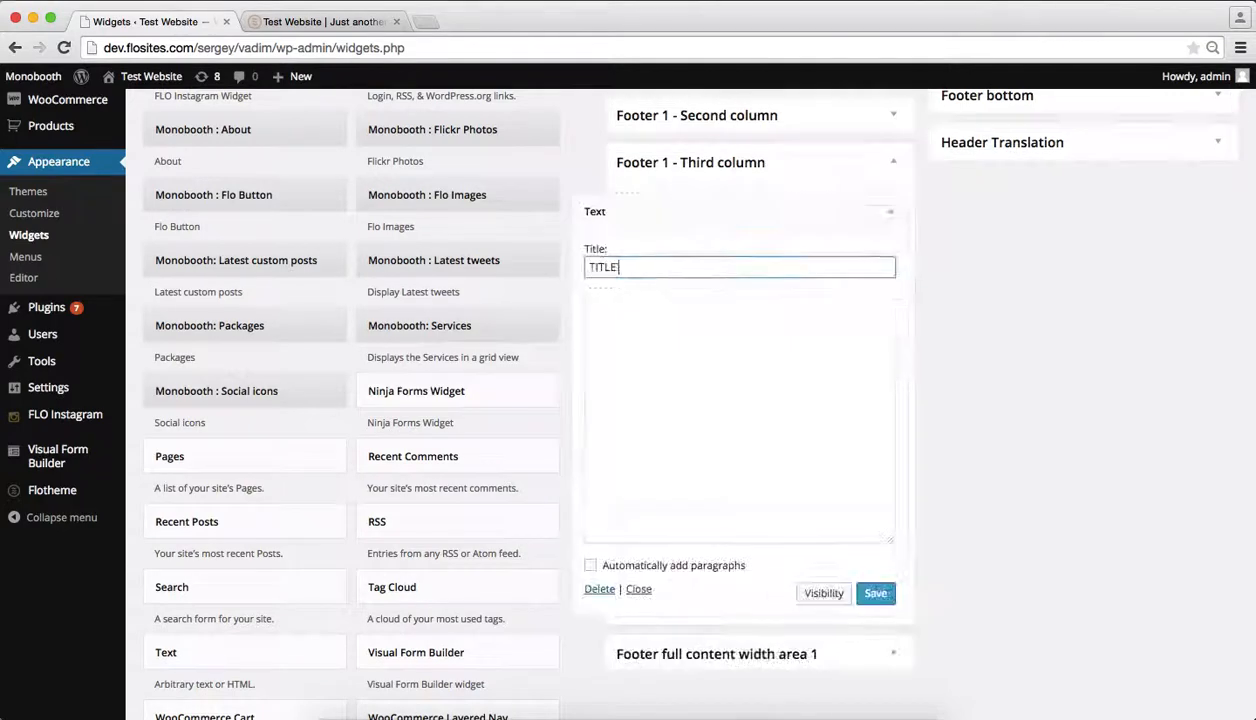
pyautogui.click(700, 330)
pyautogui.write('<center>Professional Camera and Lighting</center>')
pyautogui.click(872, 590)
pyautogui.click(893, 162)
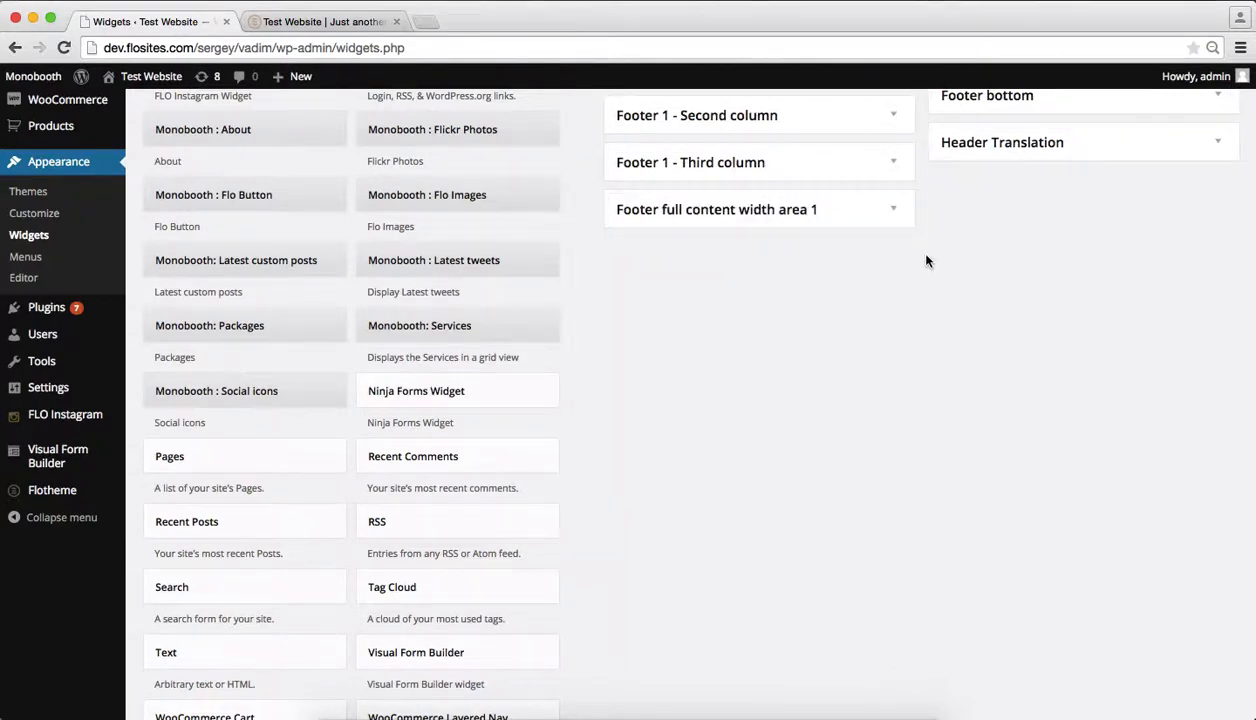
# Reload the test website's home page, reset its zoom to the default and inspect the three footer columns
pyautogui.hotkey('ctrl', 'Tab')
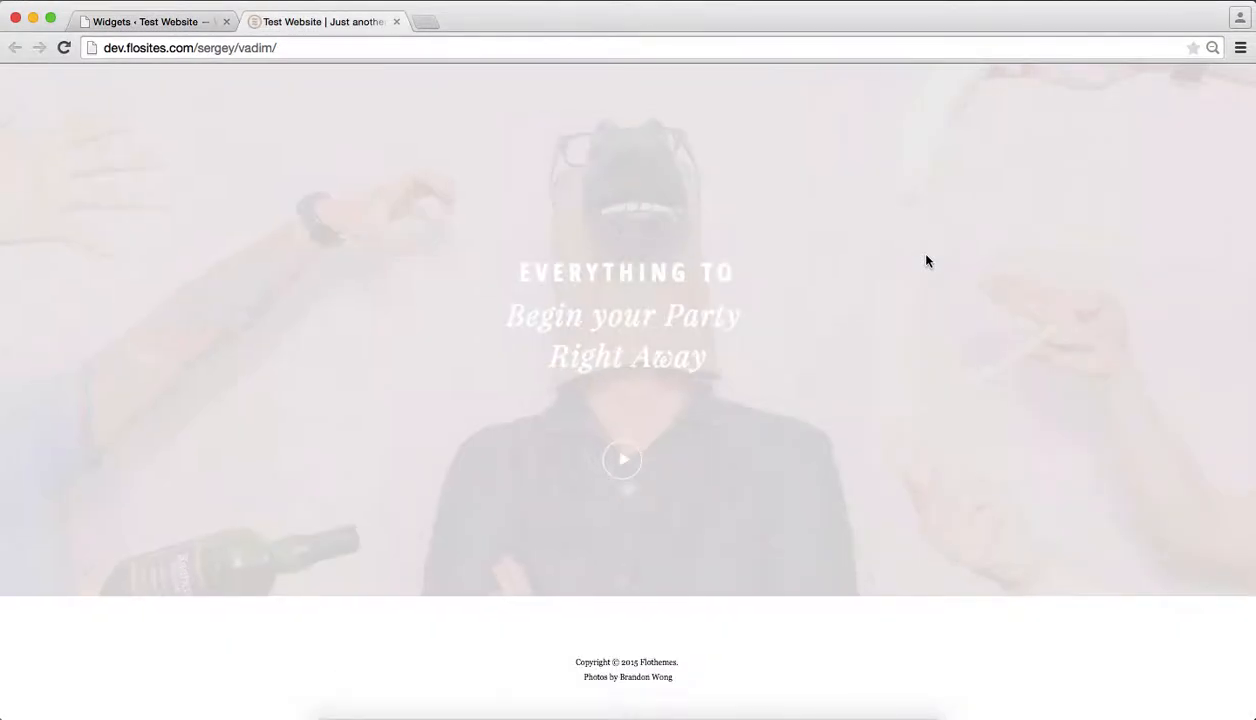
pyautogui.press('super+r')
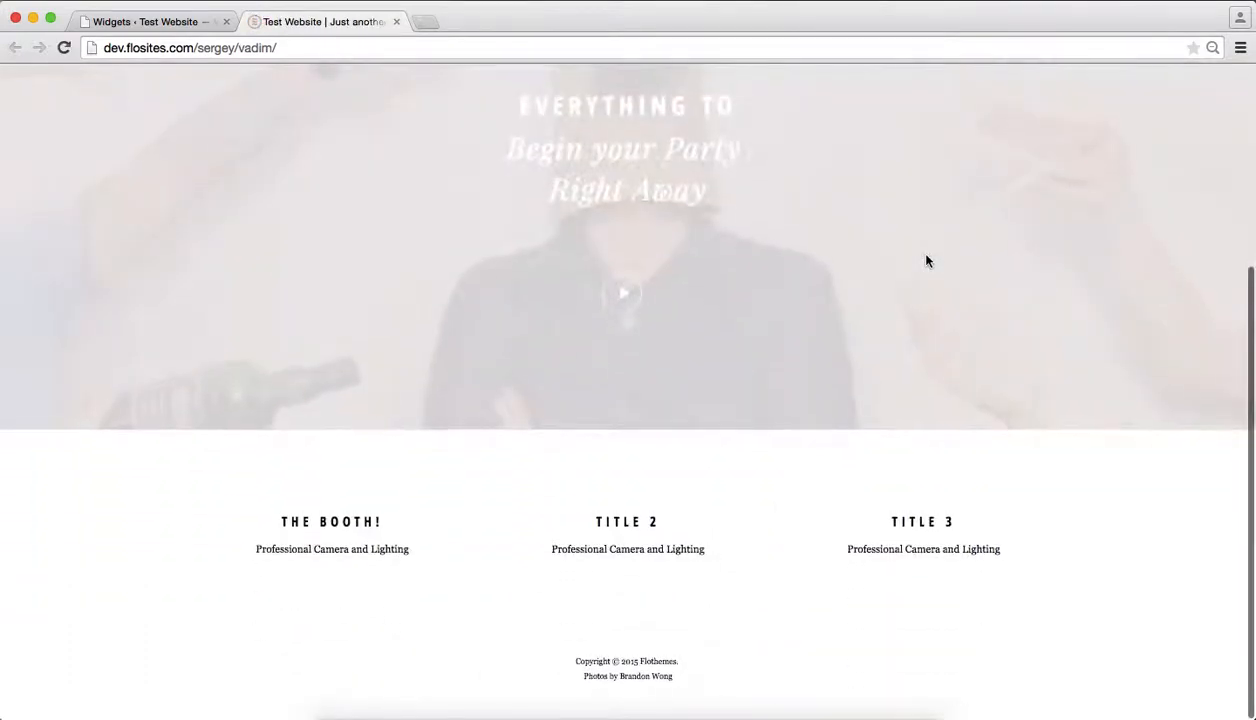
pyautogui.press('super+0')
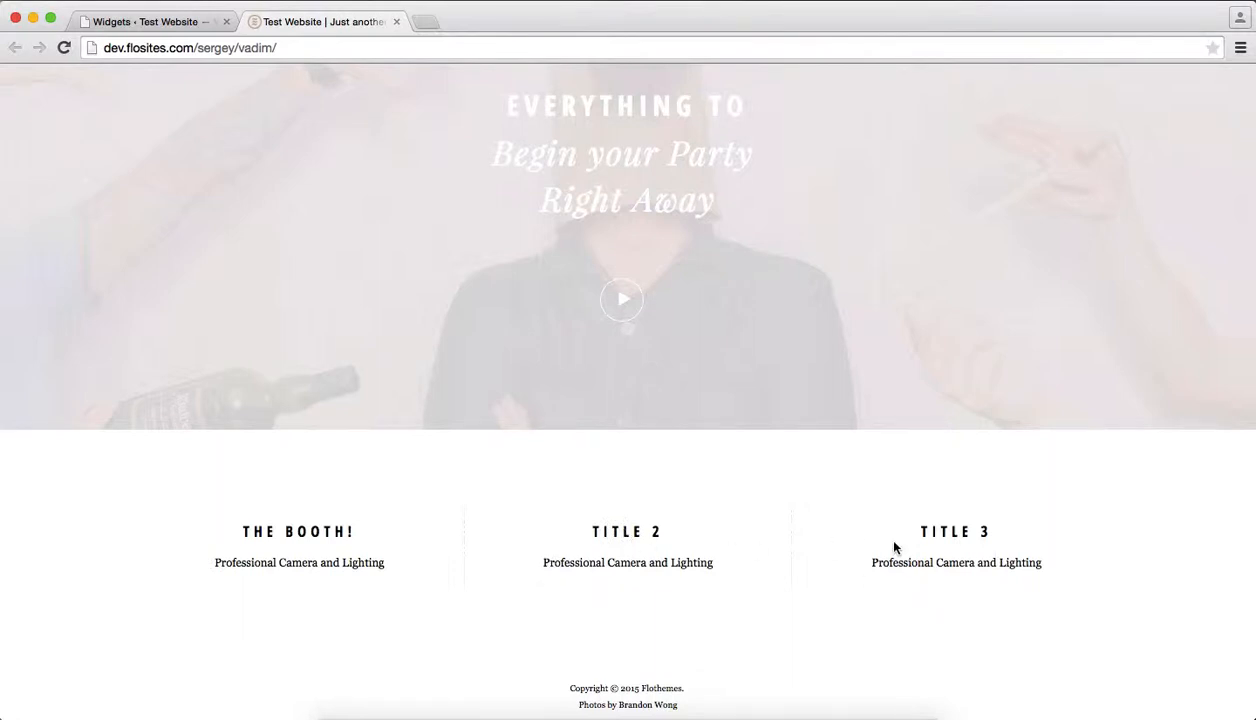
pyautogui.scroll(-1, 895, 547)
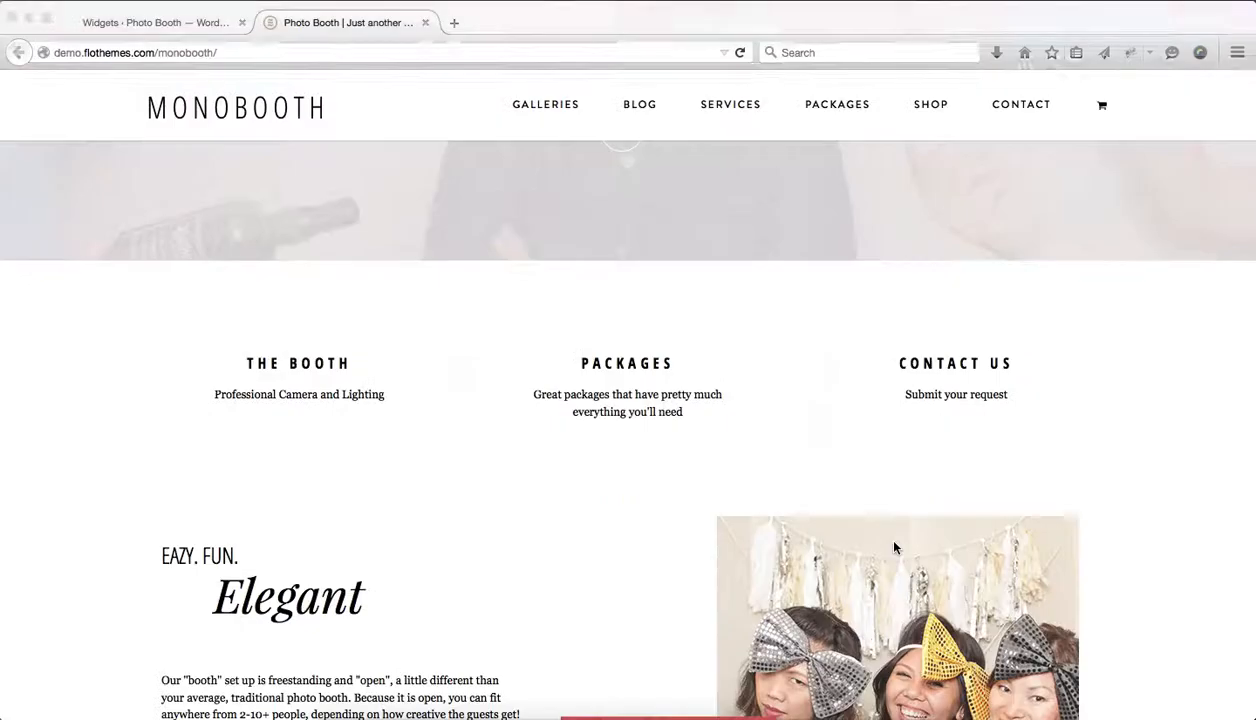
# In Firefox, examine the demo's "Eazy. Fun. Elegant" section and the Monobooth : About widget in its Footer full content width area 2
pyautogui.scroll(-5, 864, 434)
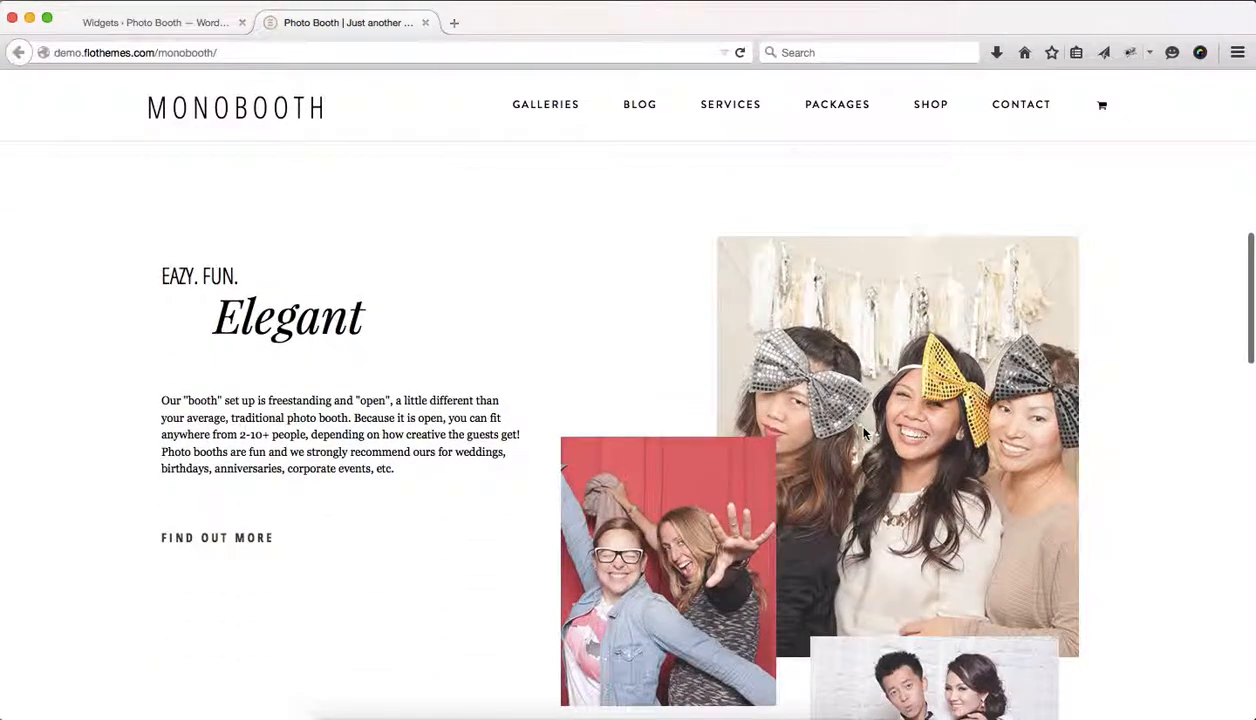
pyautogui.scroll(-1, 864, 434)
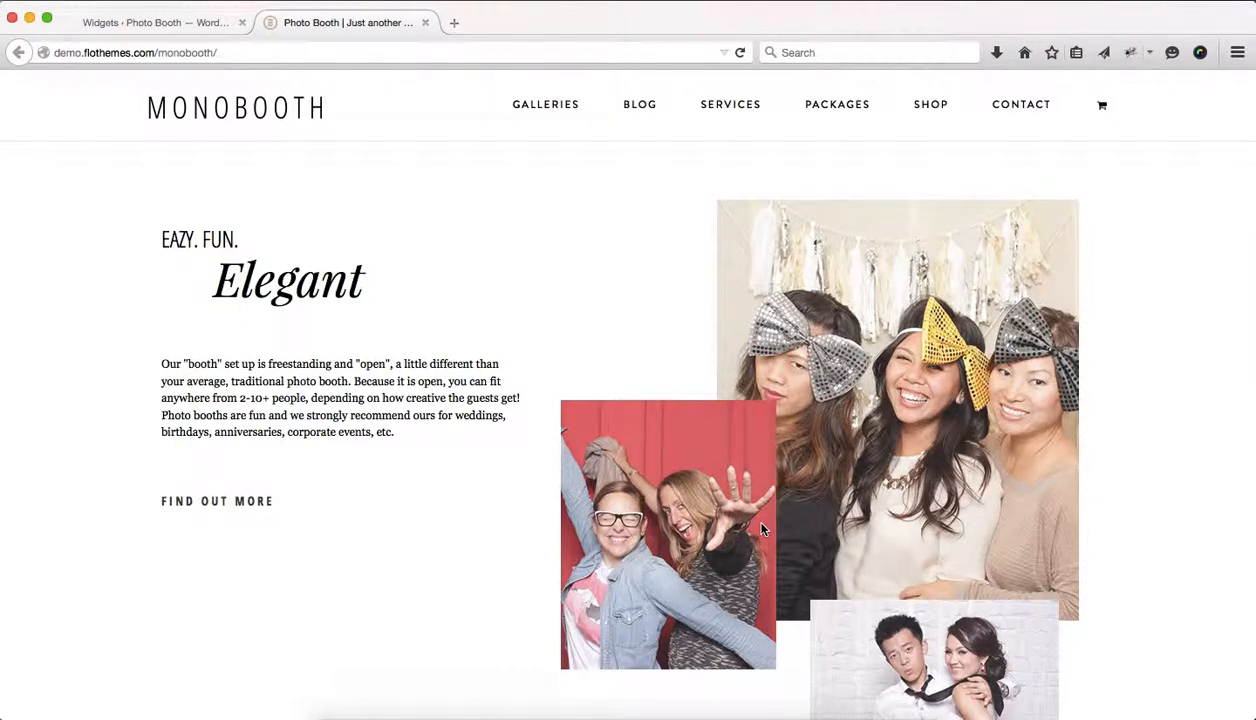
pyautogui.hotkey('ctrl', 'shift', 'Tab')
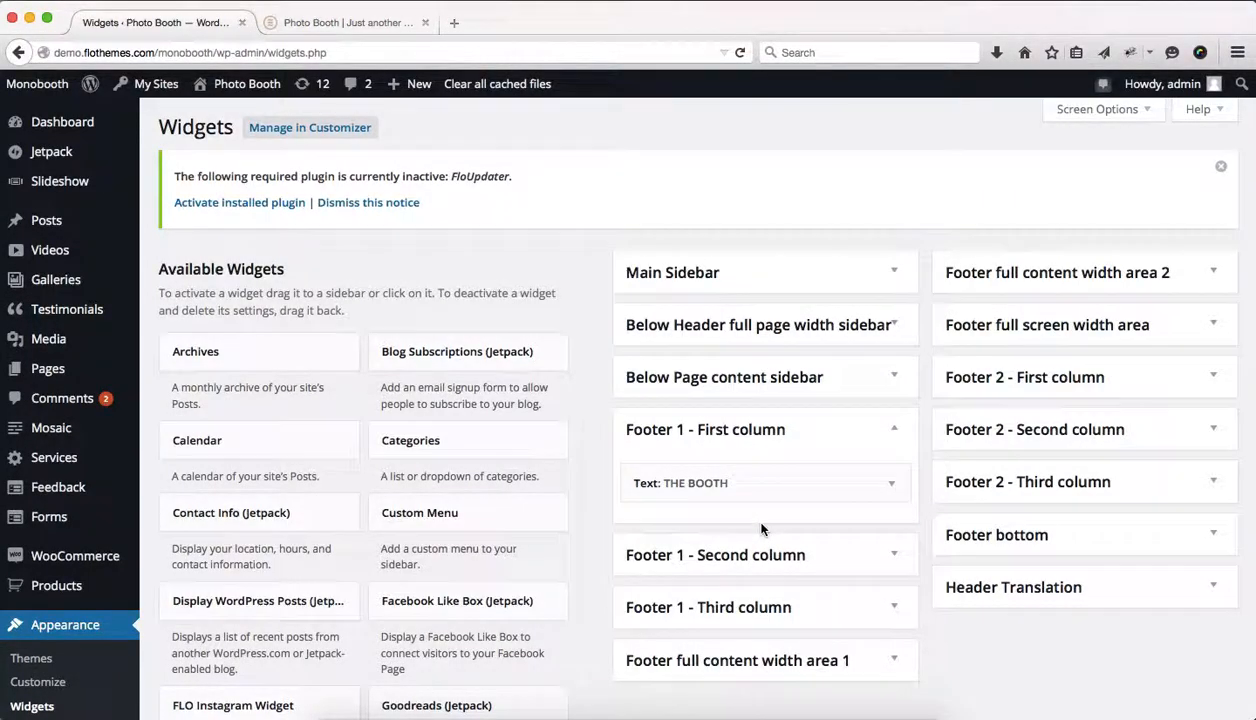
pyautogui.click(1213, 273)
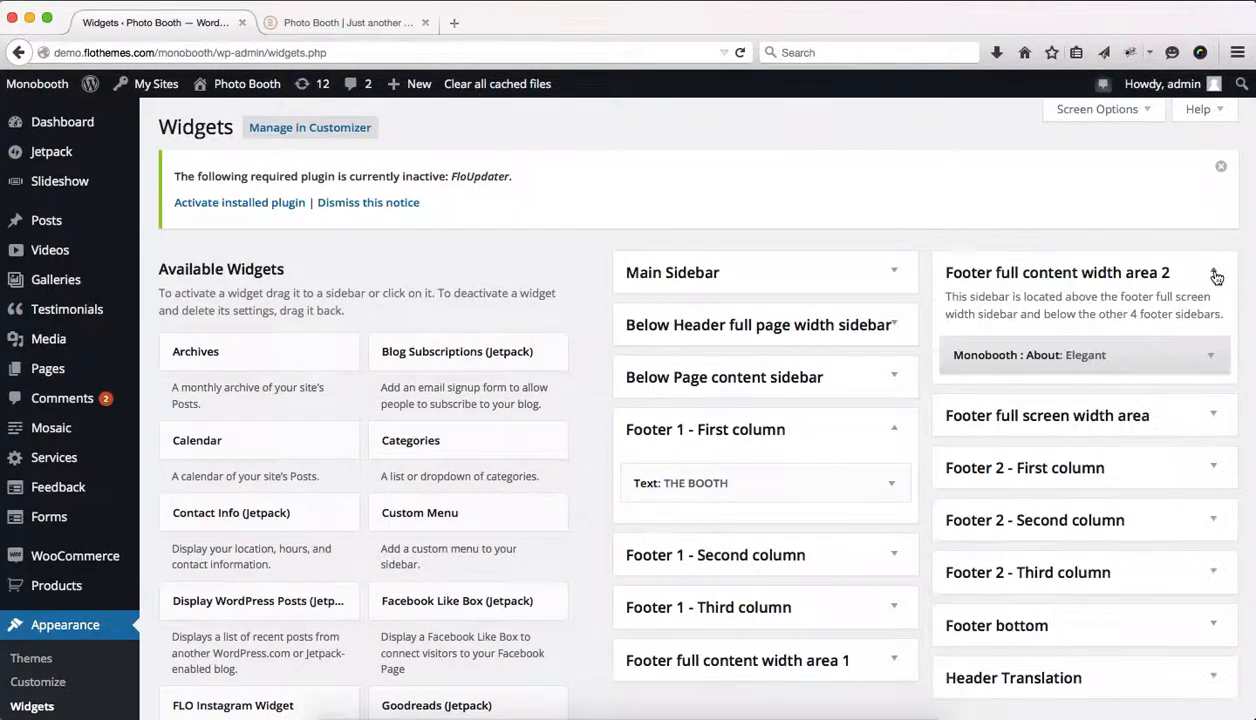
pyautogui.click(1208, 358)
pyautogui.scroll(-2, 1048, 490)
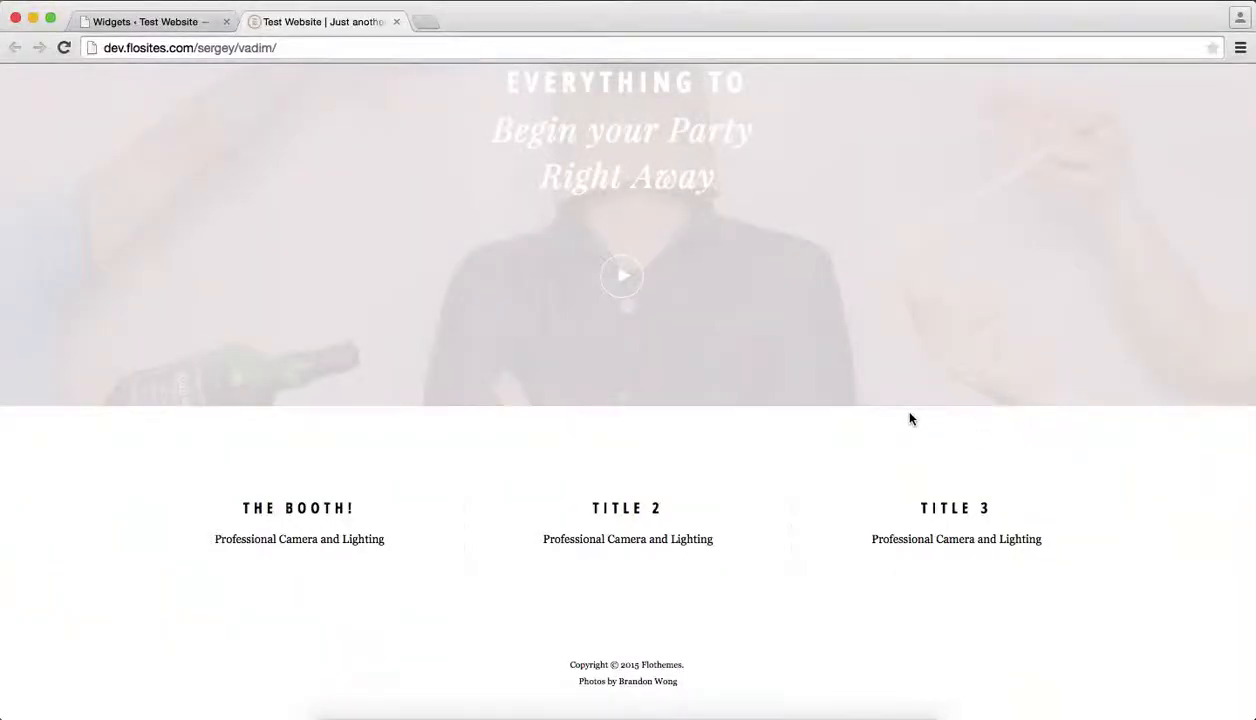
# On the test website's Widgets page in Chrome, expand Footer full content width area 2 and add a Monobooth : About widget to it
pyautogui.hotkey('ctrl', 'shift', 'Tab')
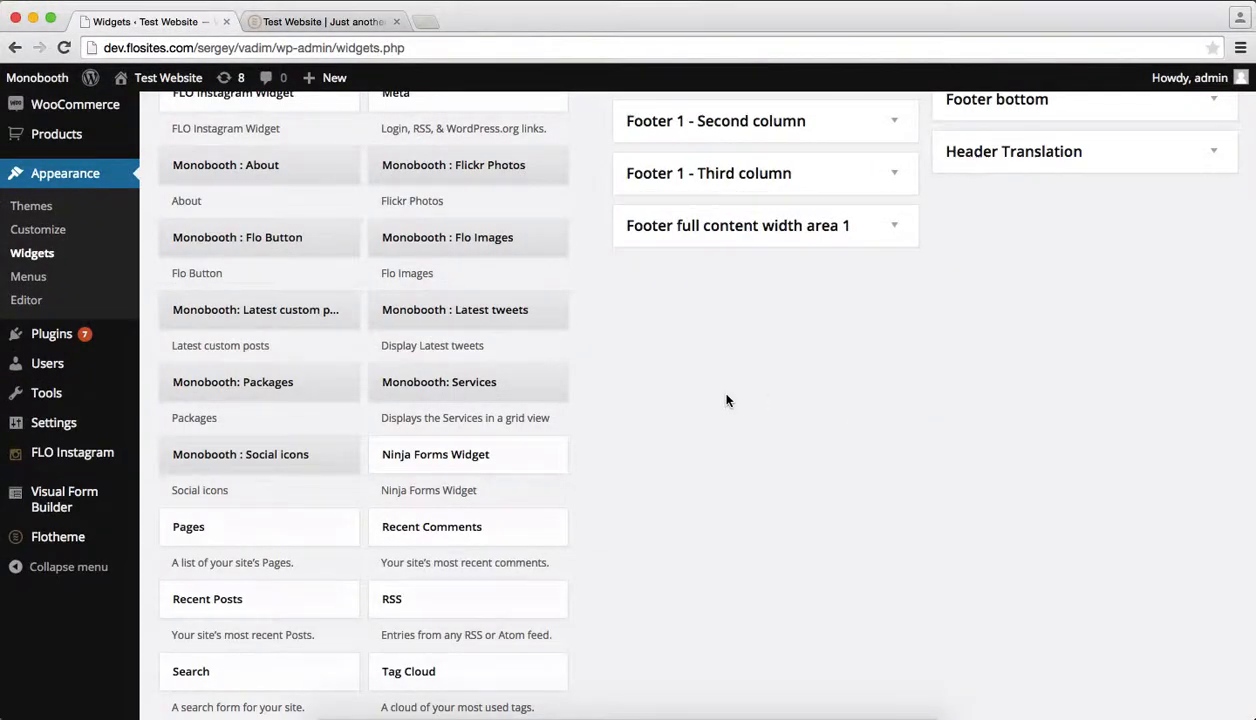
pyautogui.scroll(5, 727, 400)
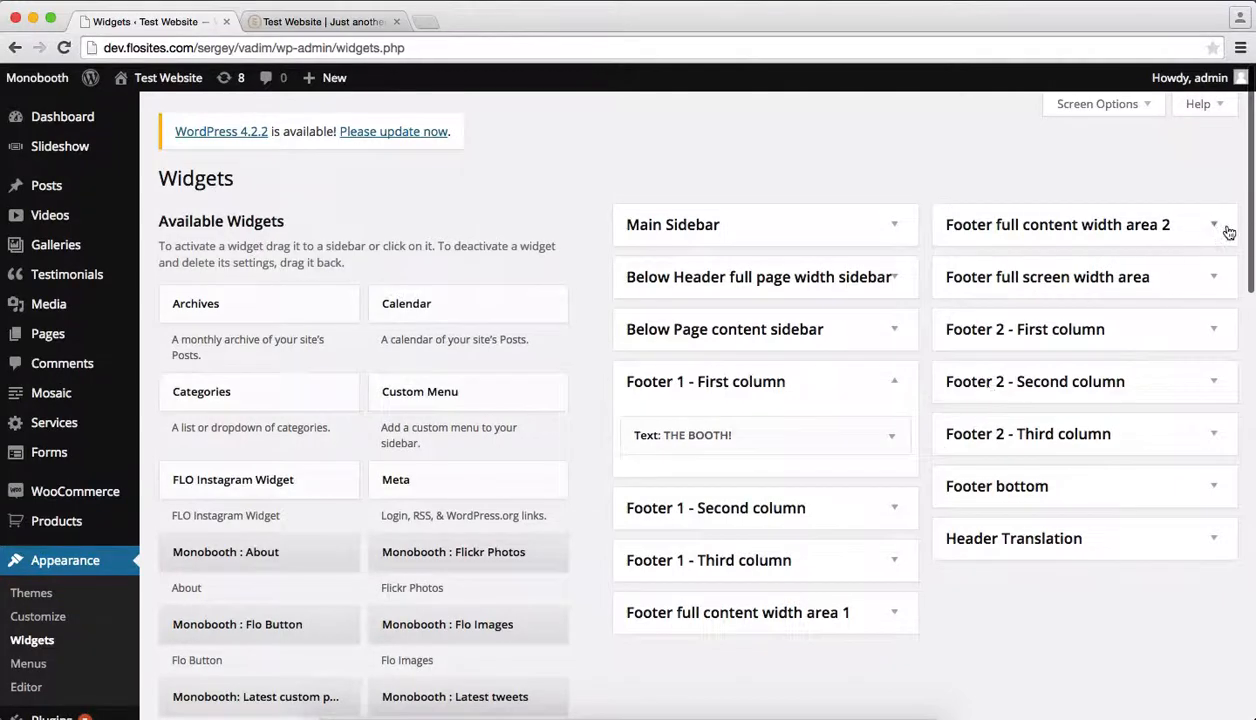
pyautogui.click(1212, 226)
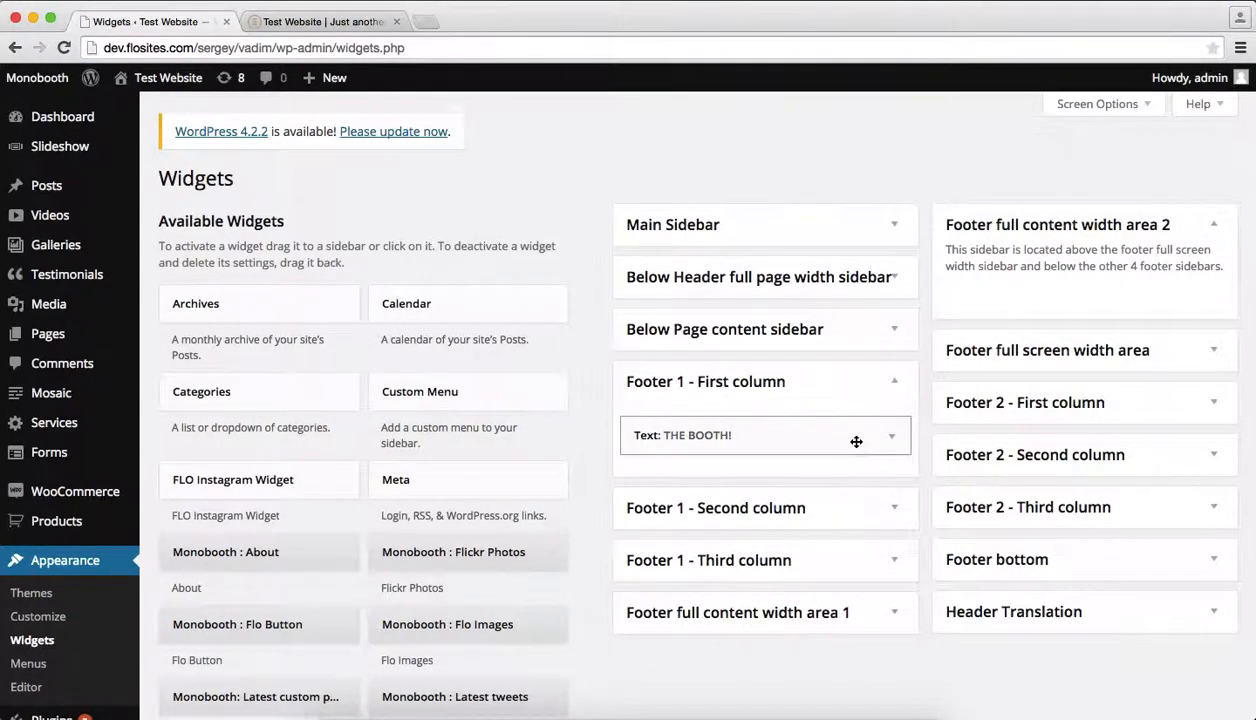
pyautogui.scroll(-2, 856, 441)
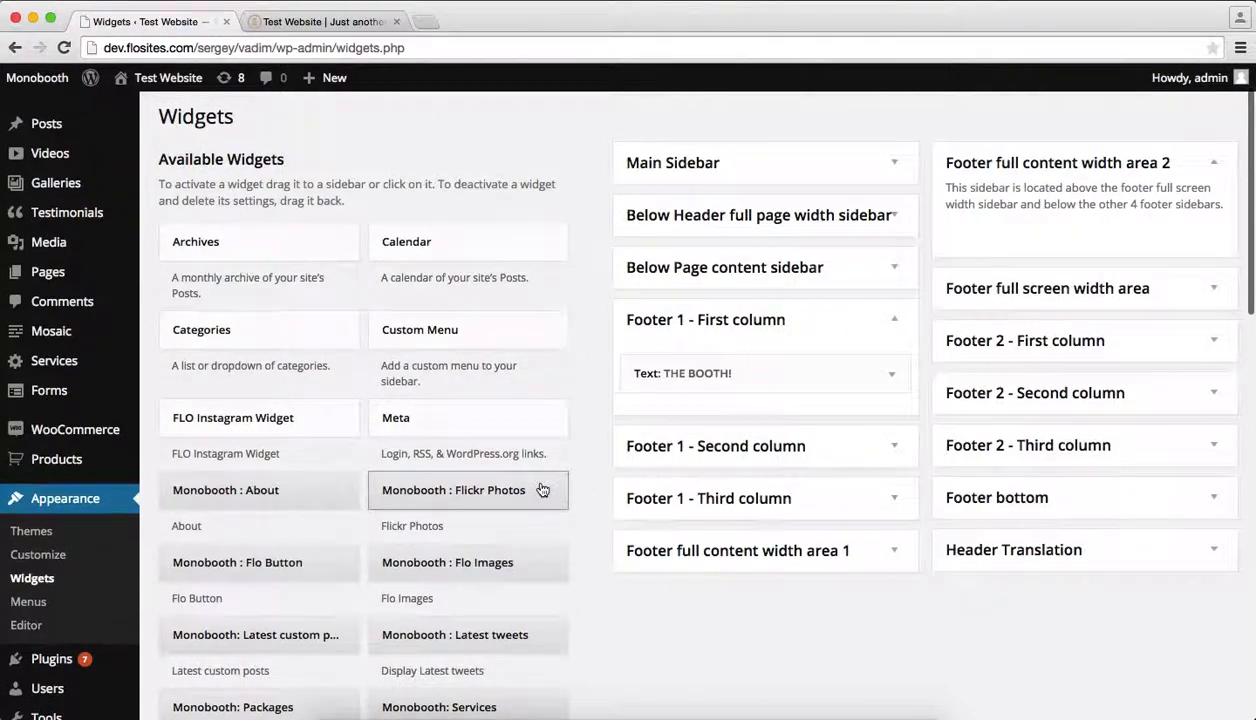
pyautogui.scroll(-1, 541, 489)
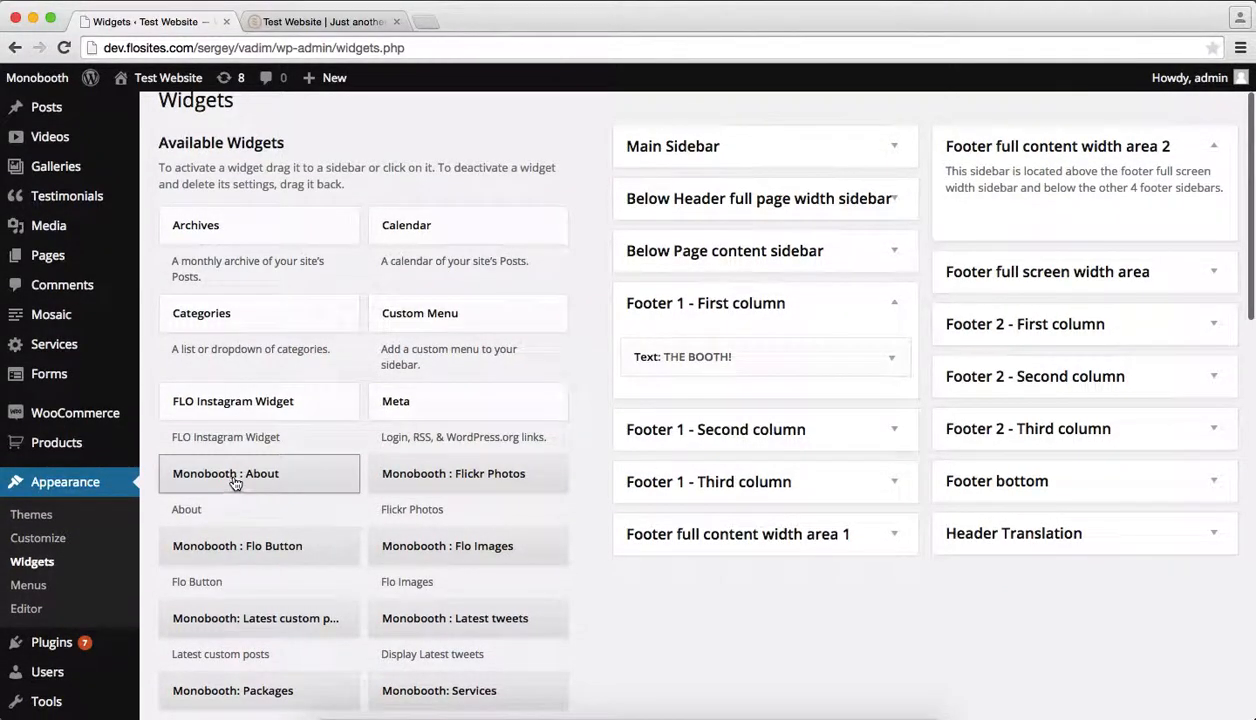
pyautogui.moveTo(235, 483); pyautogui.dragTo(1043, 224)
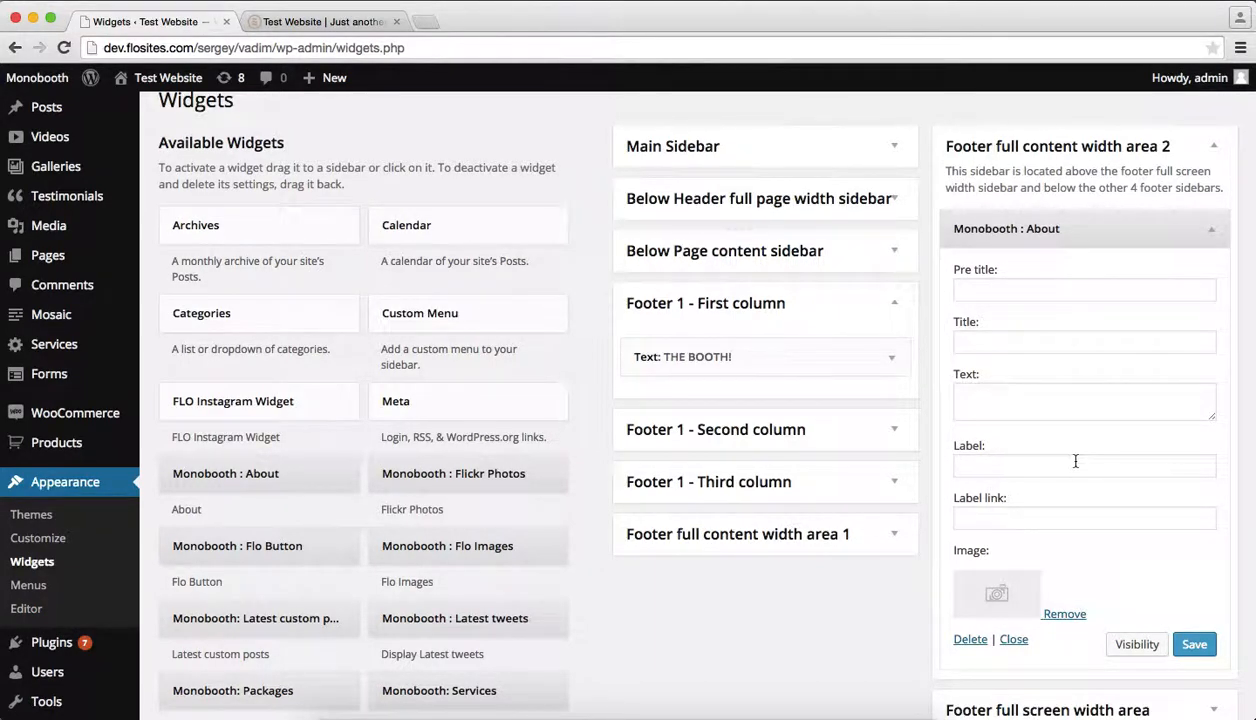
# Open the image picker of the Monobooth : About widget and select home-mosaic3.jpg in the Media Library
pyautogui.click(1000, 598)
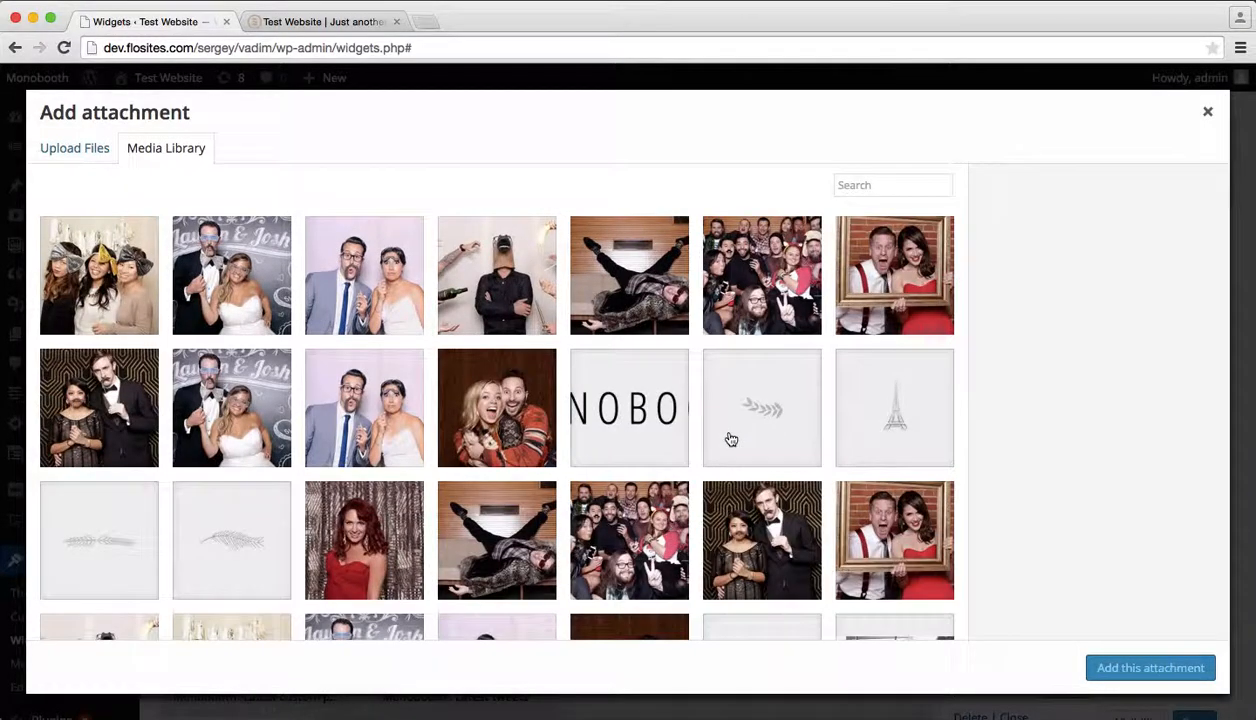
pyautogui.click(65, 150)
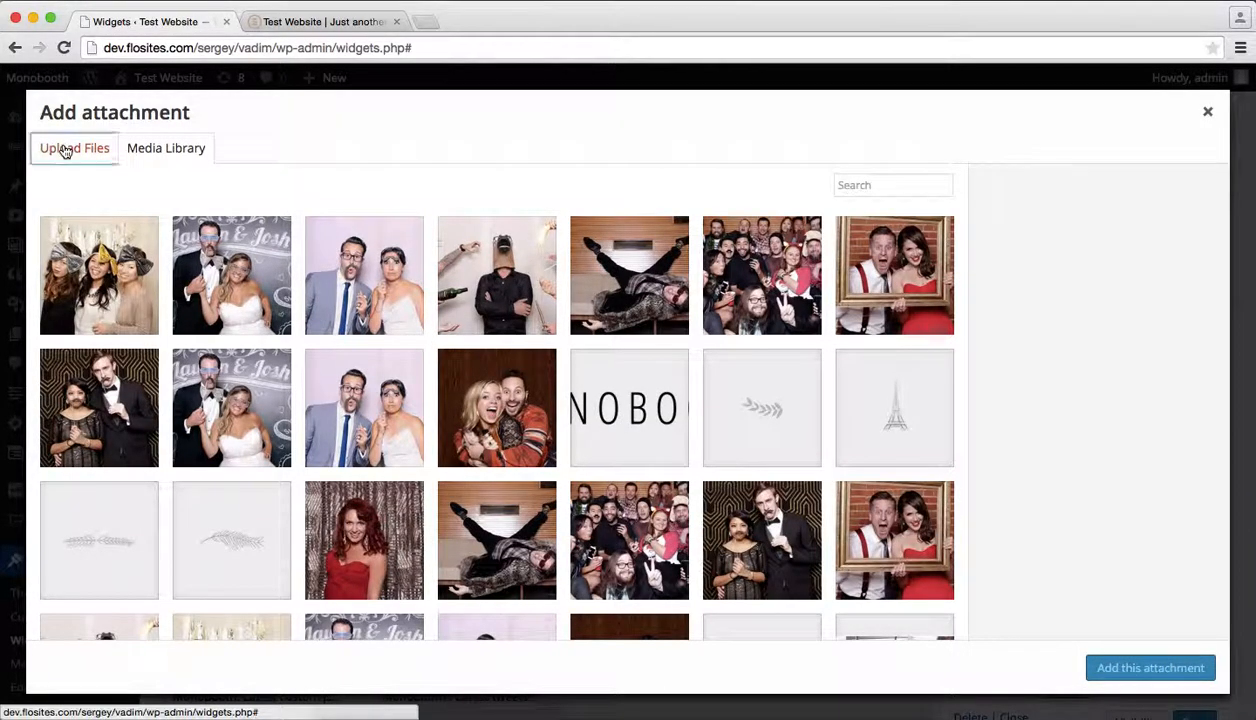
pyautogui.click(152, 150)
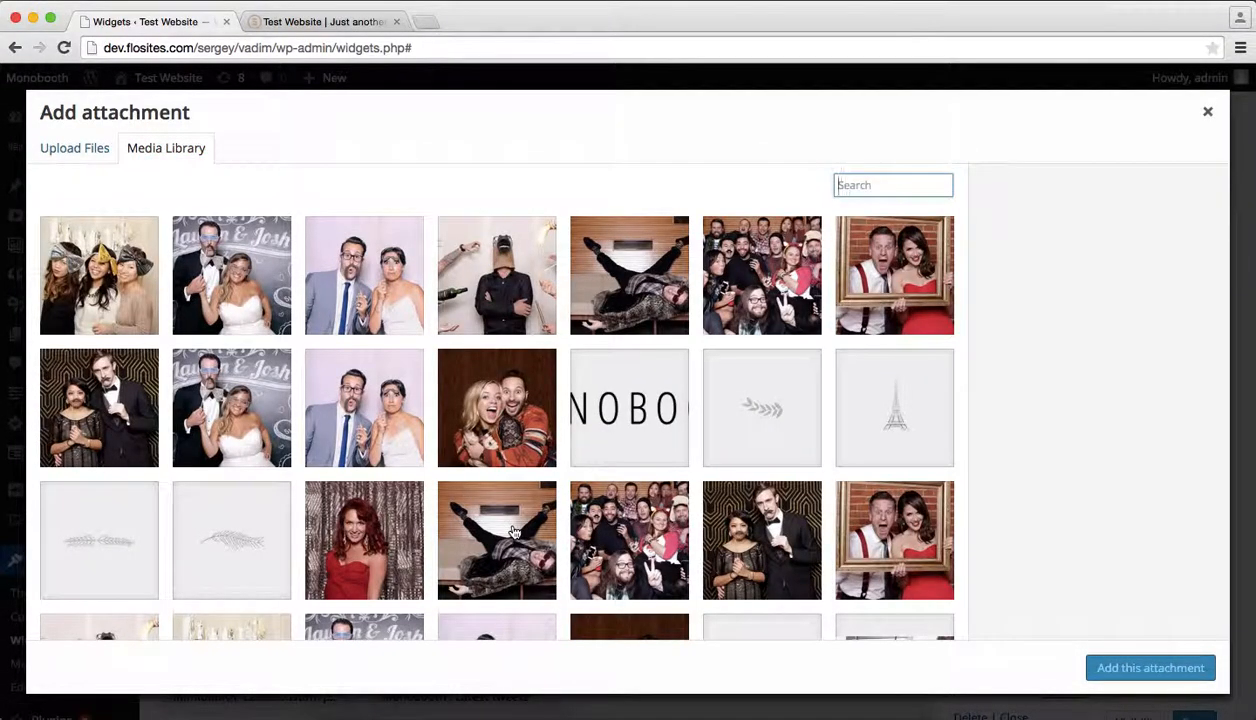
pyautogui.scroll(-2, 513, 531)
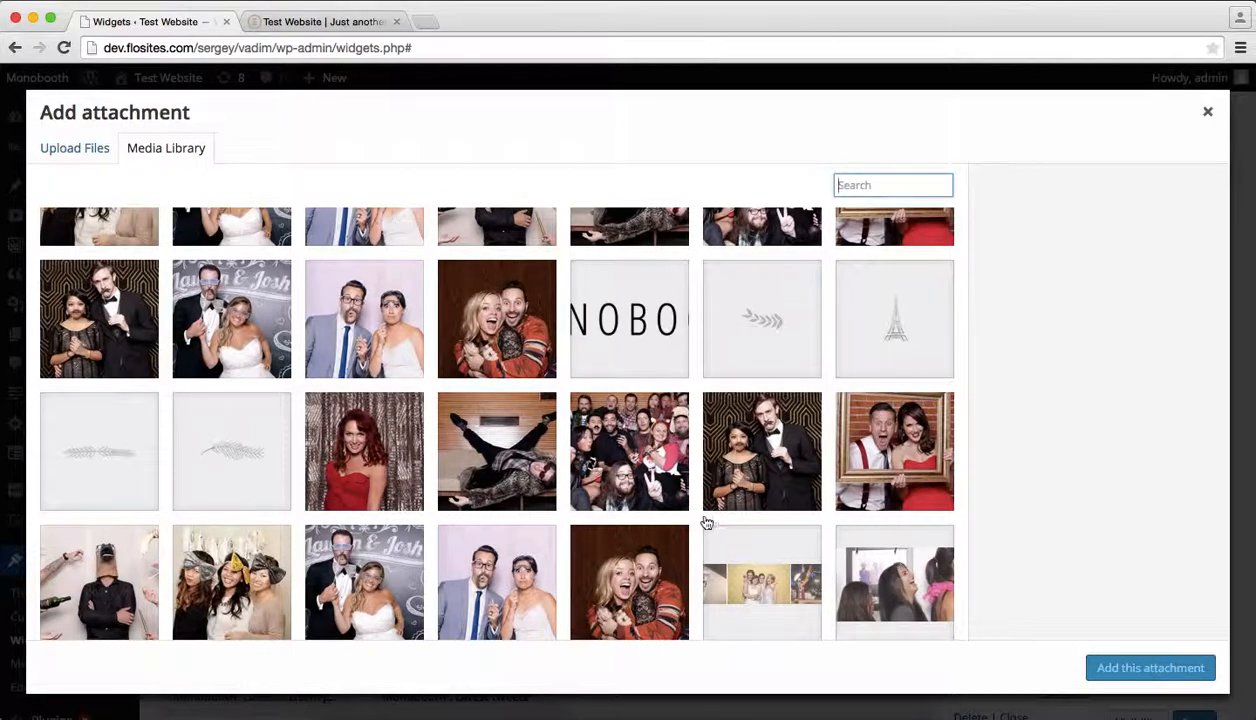
pyautogui.scroll(-7, 699, 520)
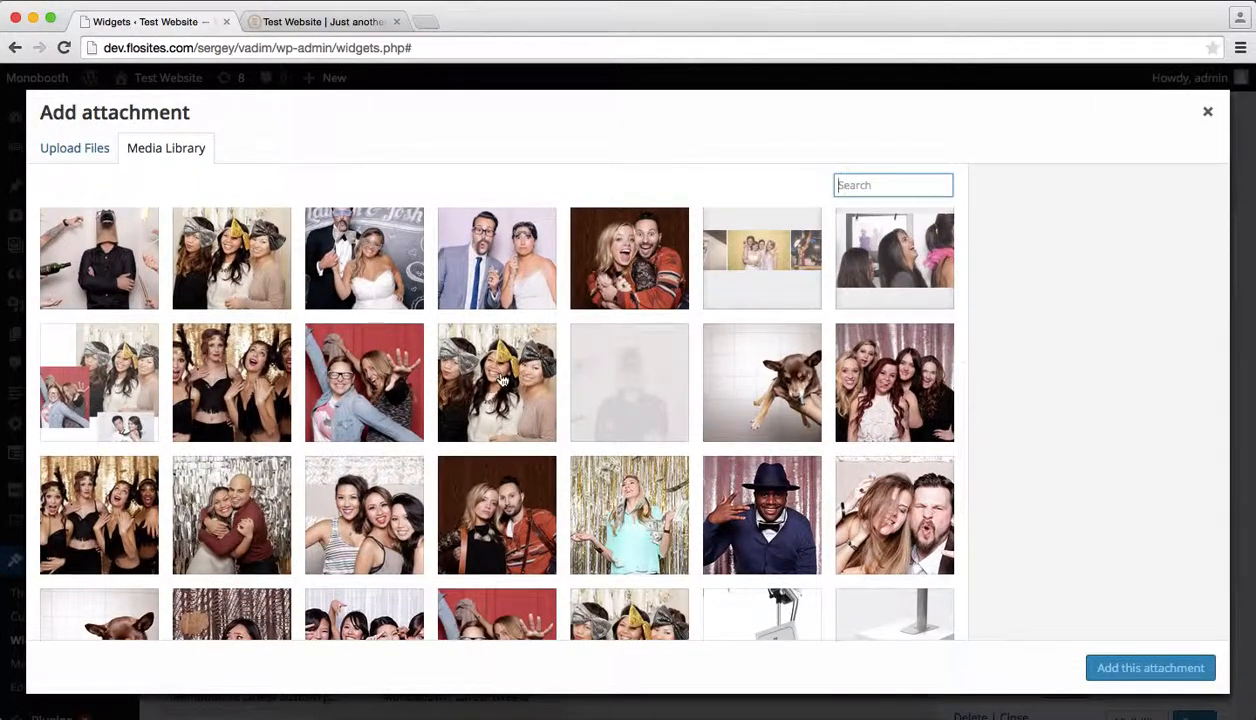
pyautogui.click(503, 381)
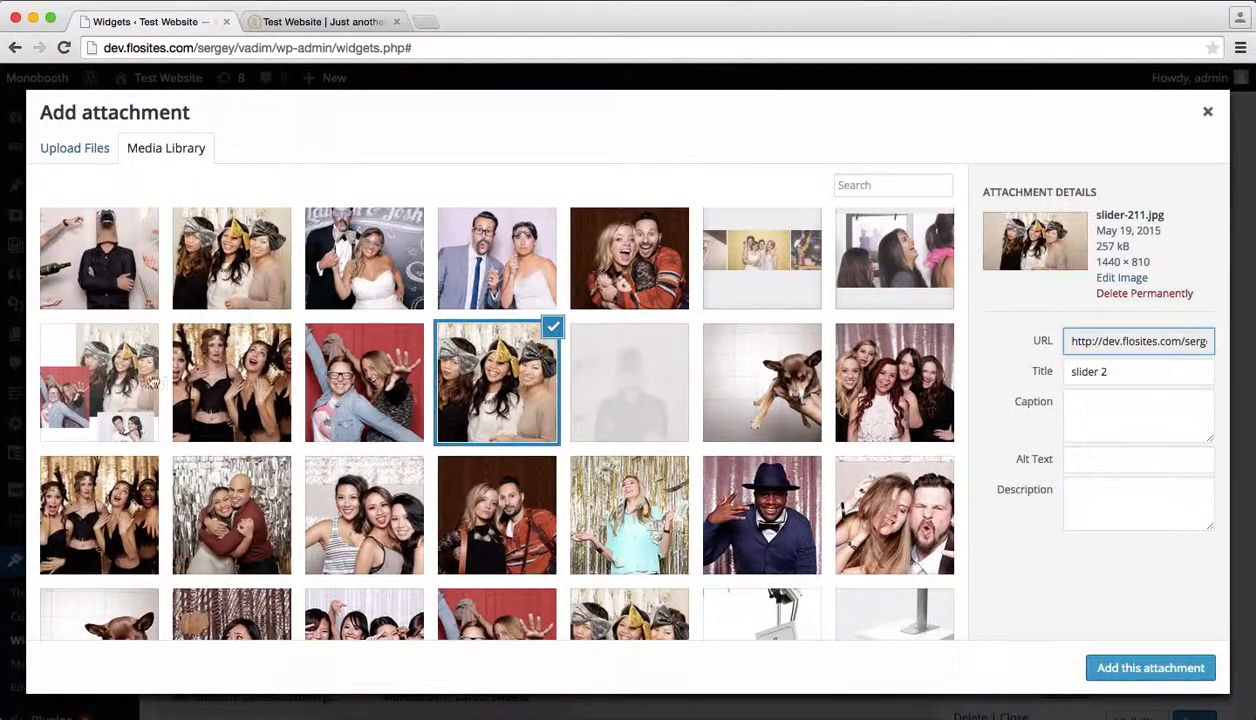
pyautogui.click(95, 393)
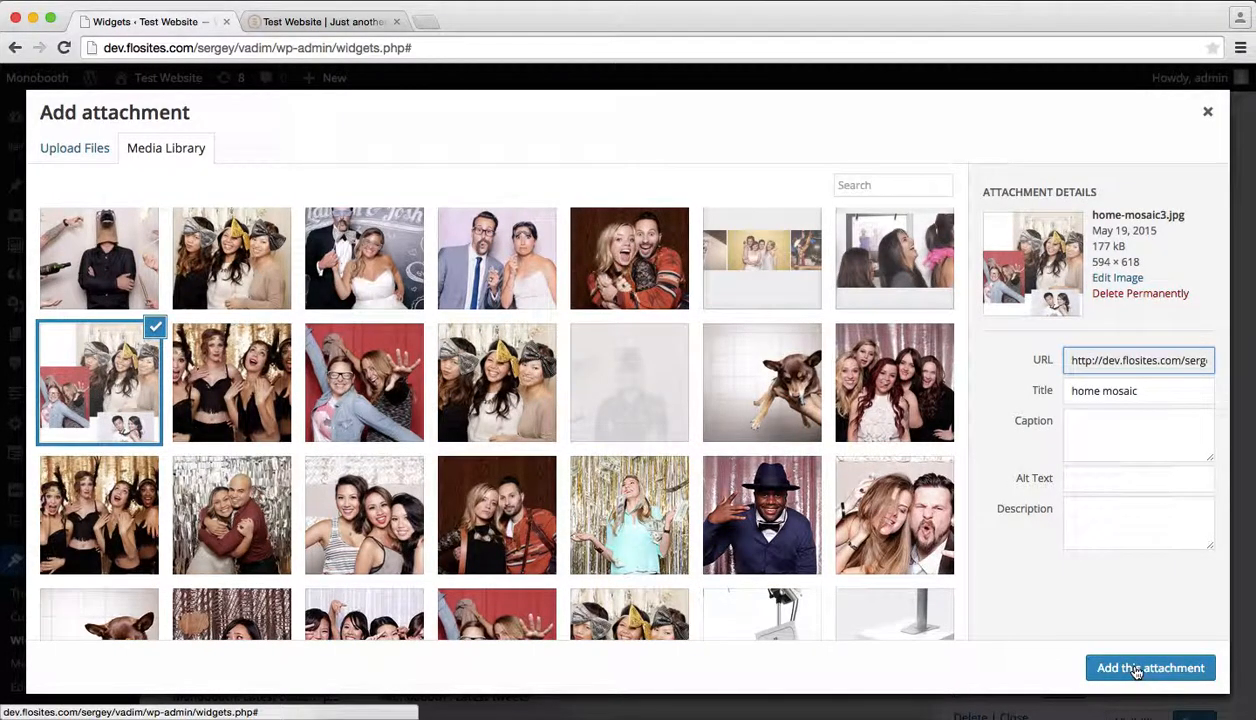
# Copy the URL of home-mosaic3.jpg, view the image full size in a new browser tab and close that tab
pyautogui.click(1122, 365)
pyautogui.press('super+c')
pyautogui.press('super+t')
pyautogui.press('super+v')
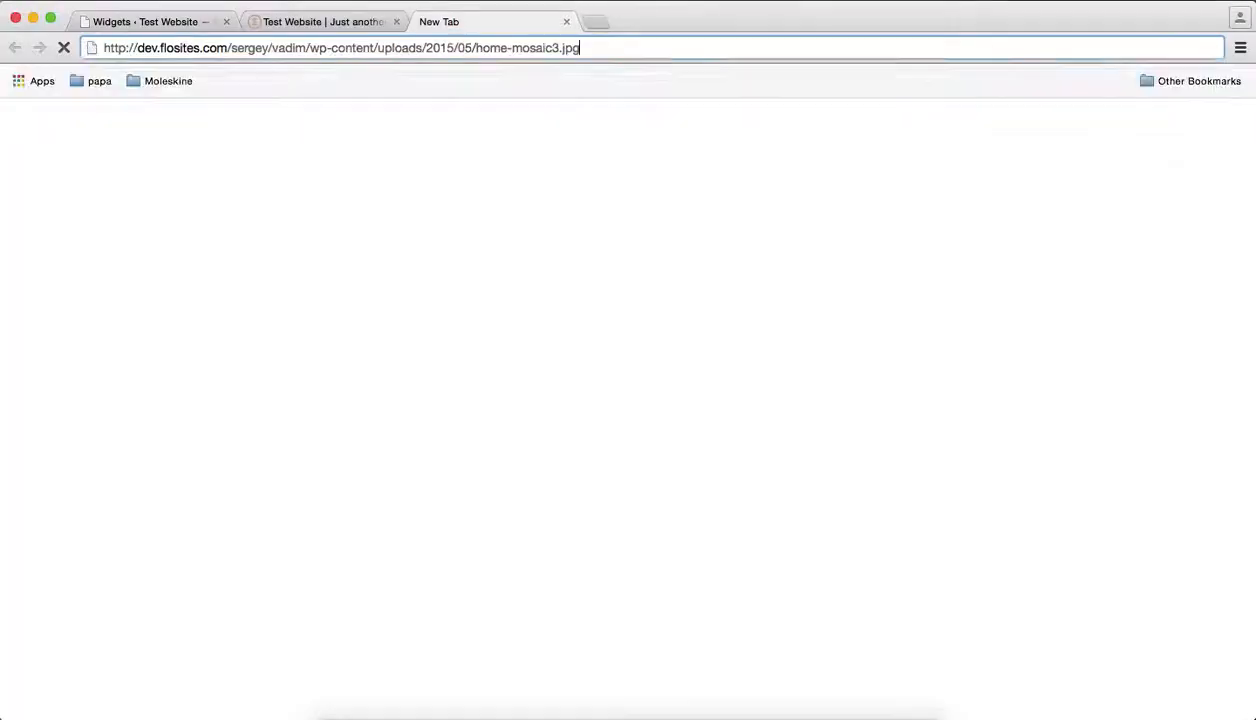
pyautogui.press('Return')
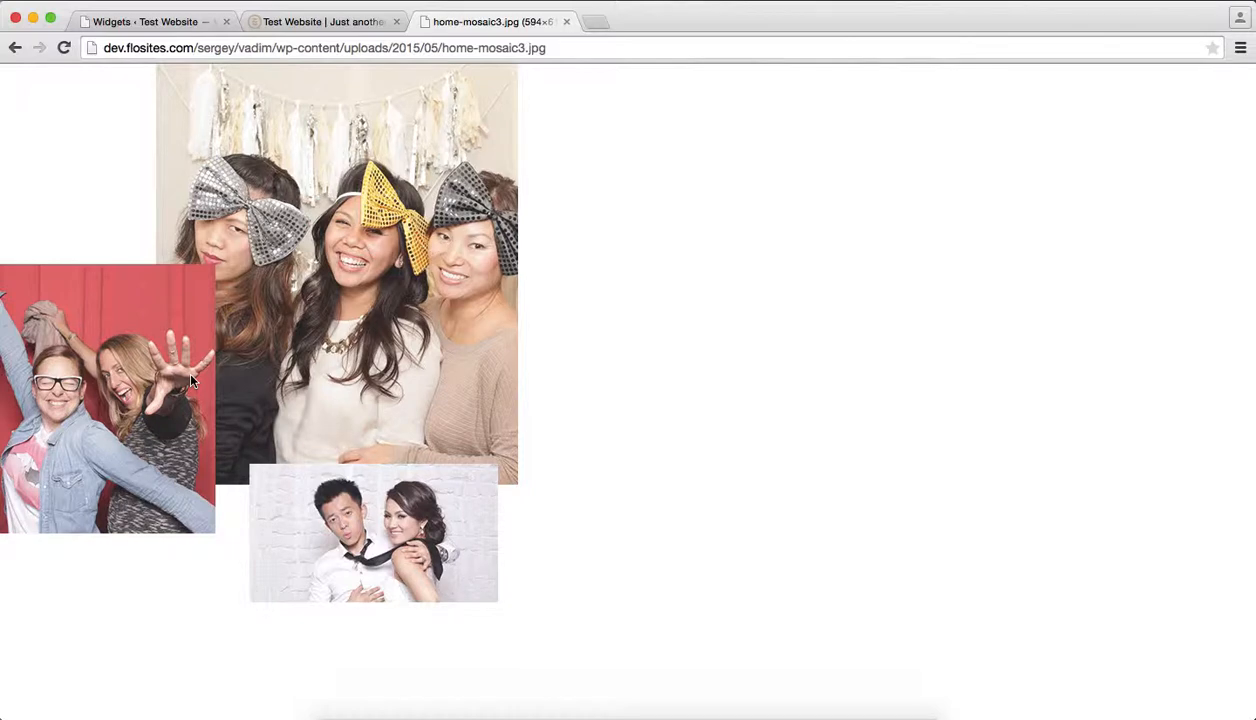
pyautogui.press('super+w')
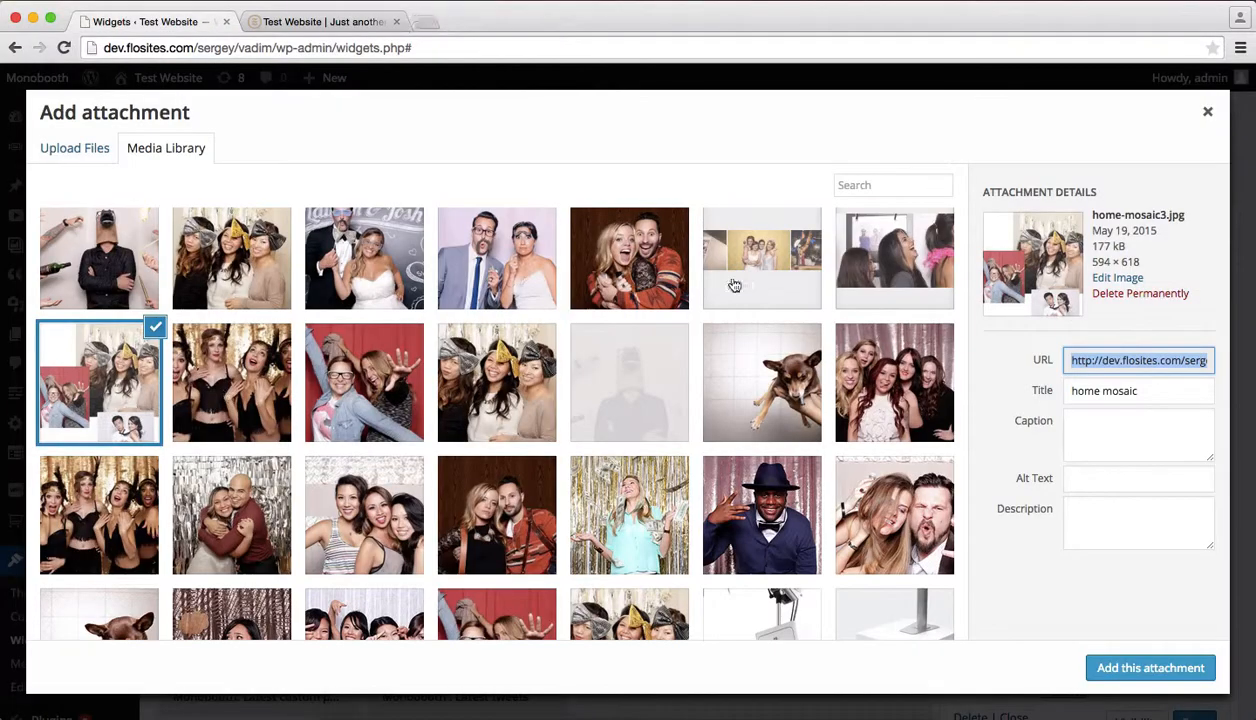
# Attach home-mosaic3.jpg to the Monobooth : About widget and enter pre title EAZY. FUN., title Elegant, the booth description and label FIND OUT MORE
pyautogui.click(1150, 668)
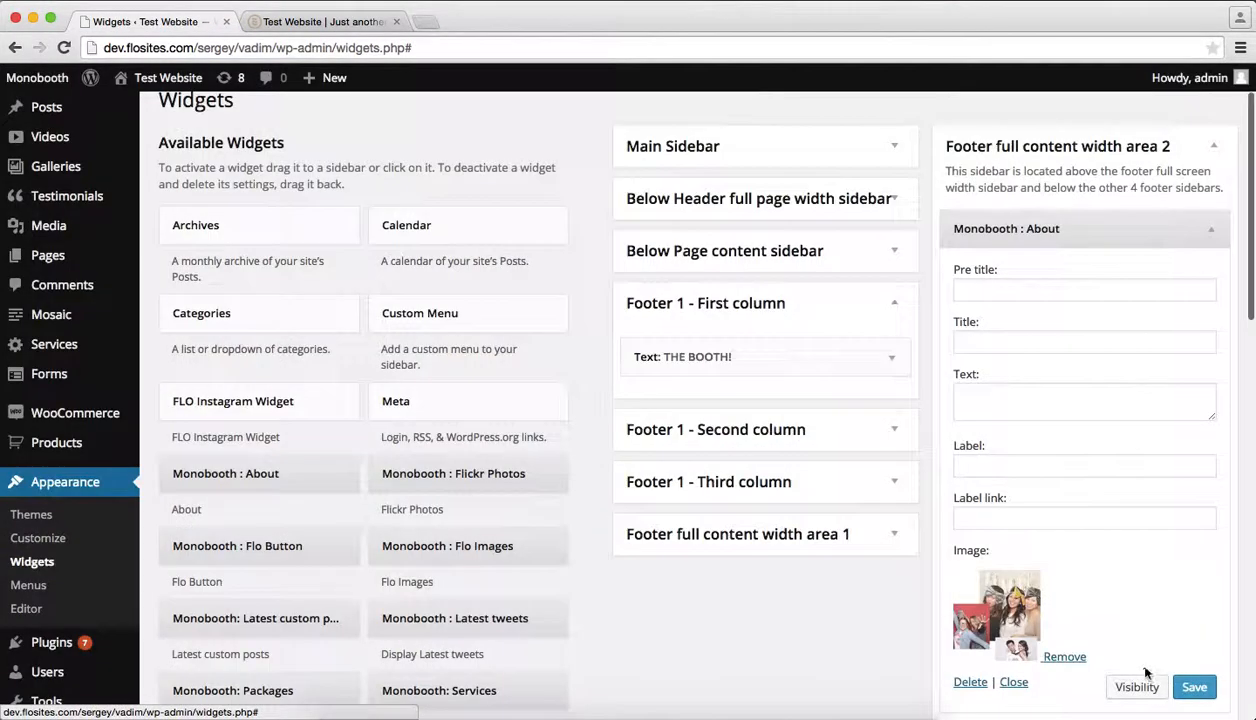
pyautogui.click(1057, 290)
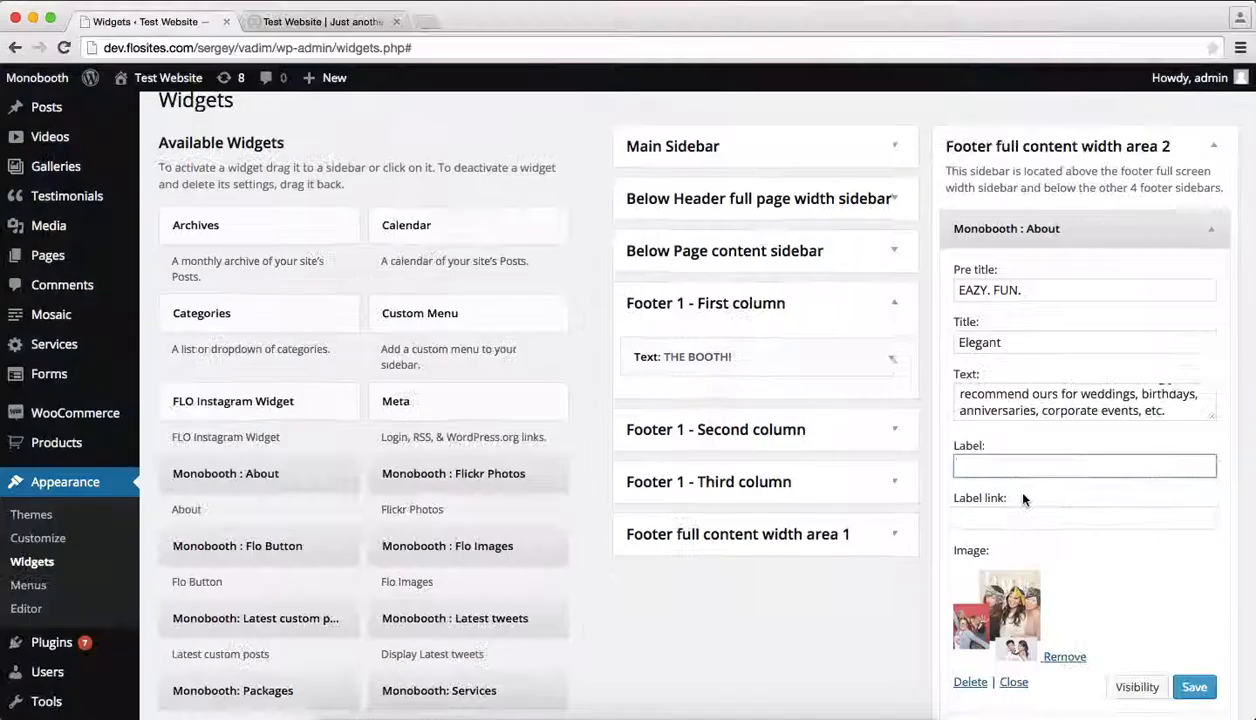
pyautogui.write('FIND OUT MORE')
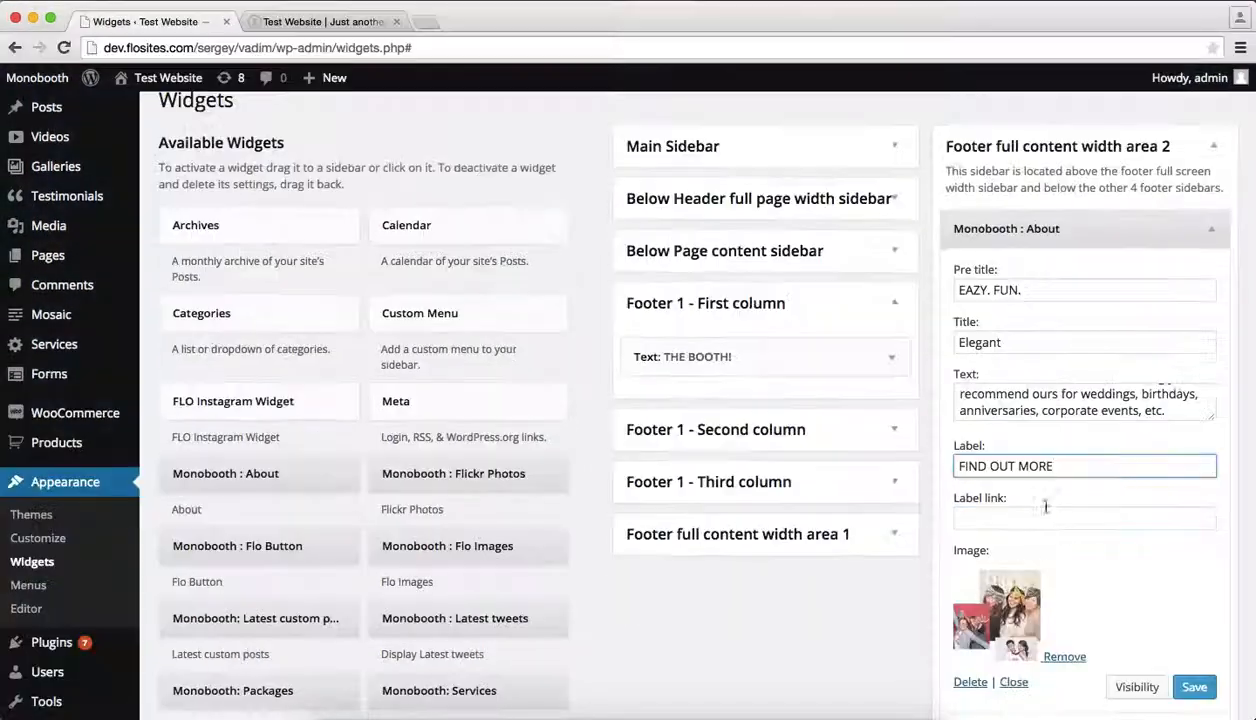
pyautogui.click(1037, 517)
pyautogui.write('http://flothemes.com')
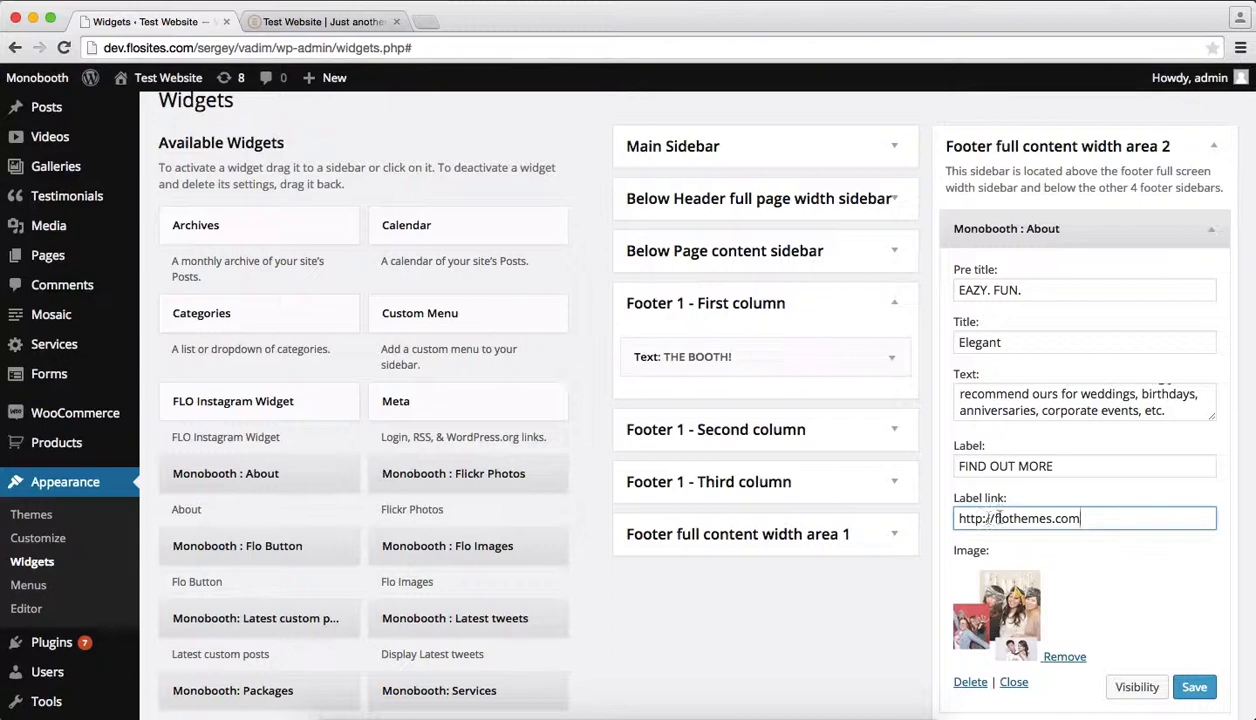
pyautogui.scroll(-1, 1120, 540)
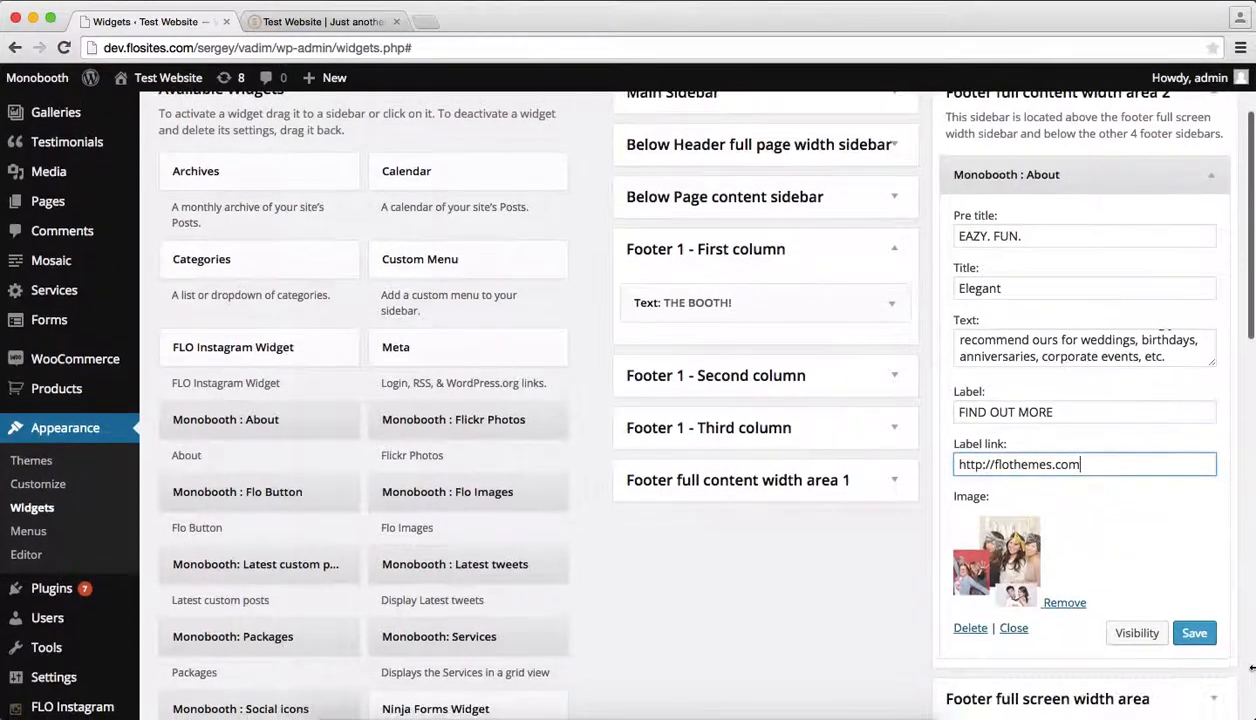
pyautogui.click(1196, 638)
# Reload the test website's home page and check the "Eazy. Fun. Elegant" section below the three columns
pyautogui.moveTo(349, 93)
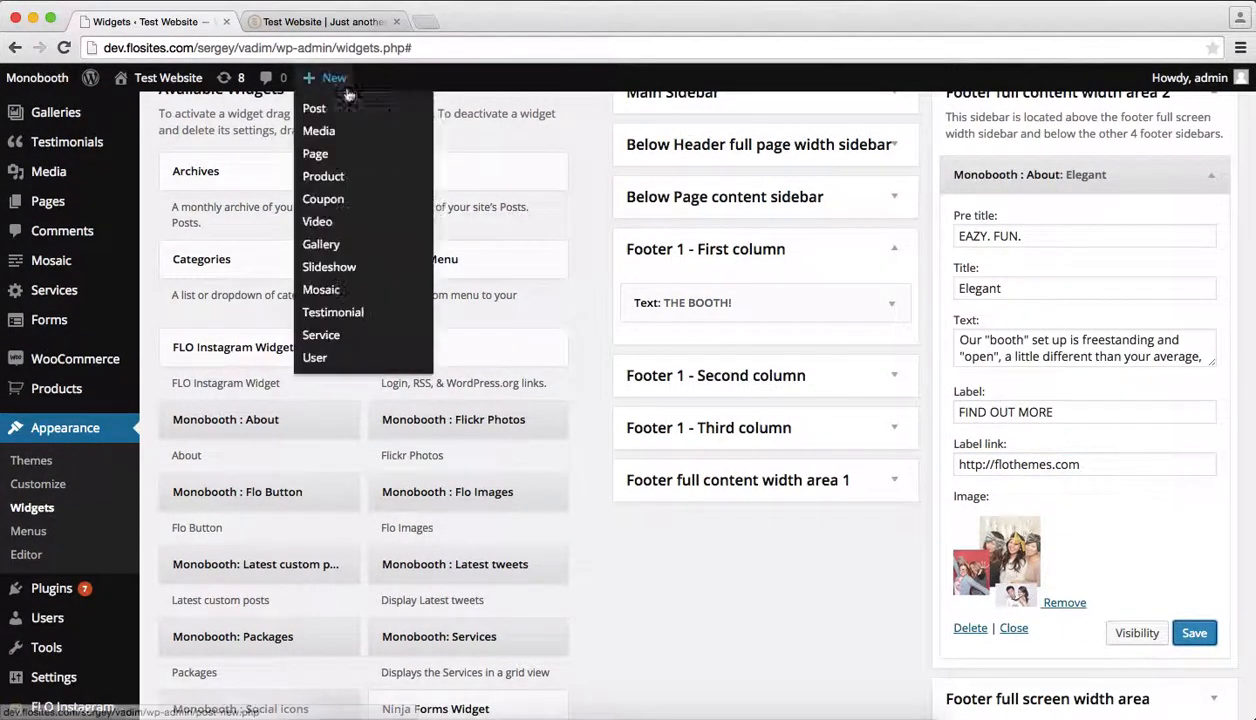
pyautogui.click(282, 28)
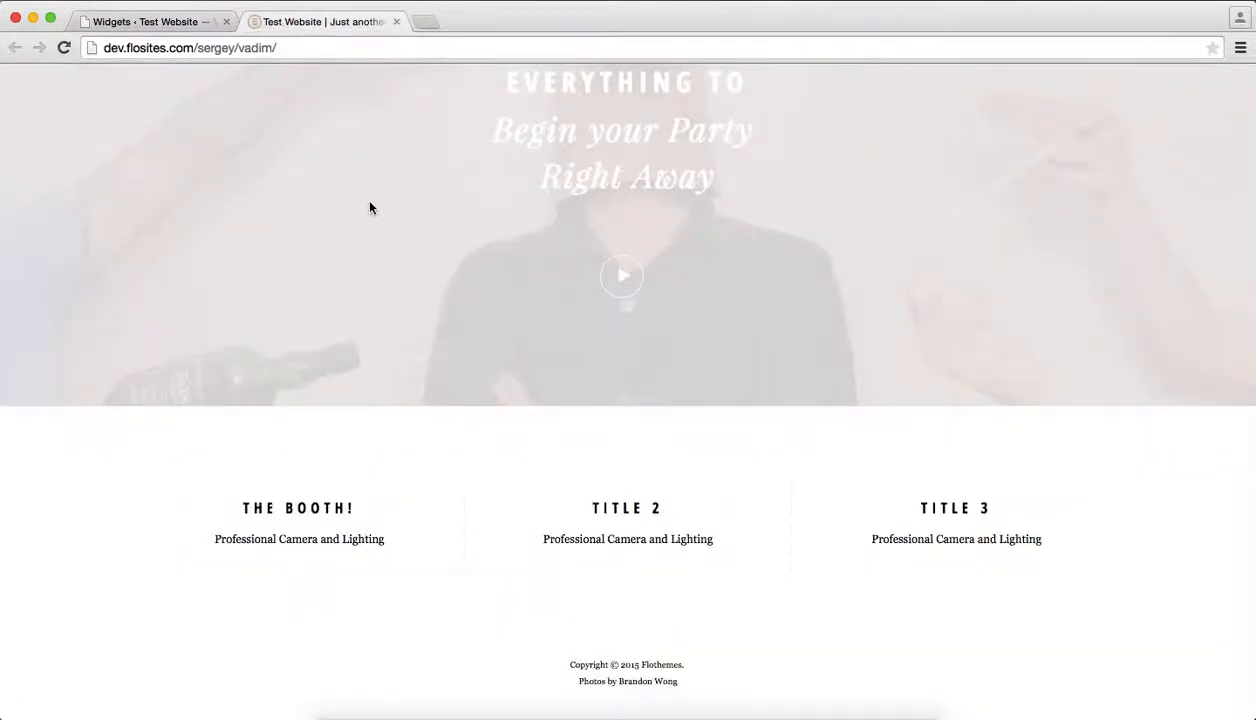
pyautogui.press('super+r')
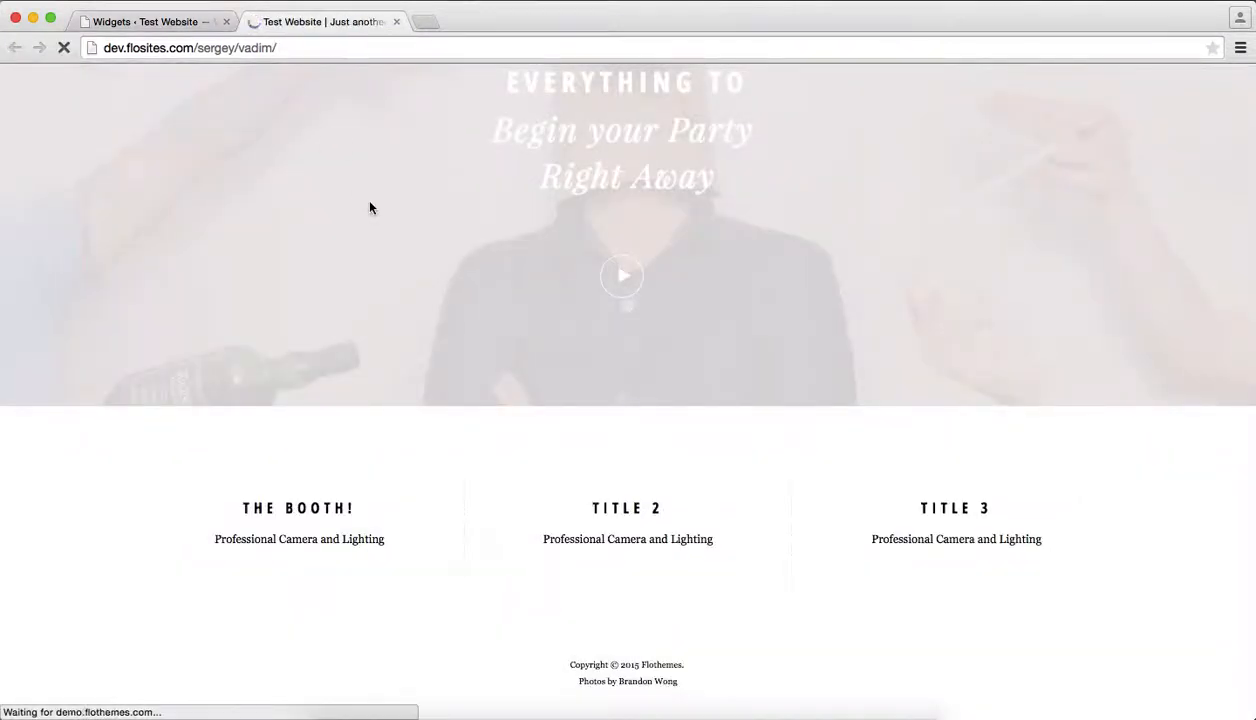
pyautogui.scroll(-5, 369, 207)
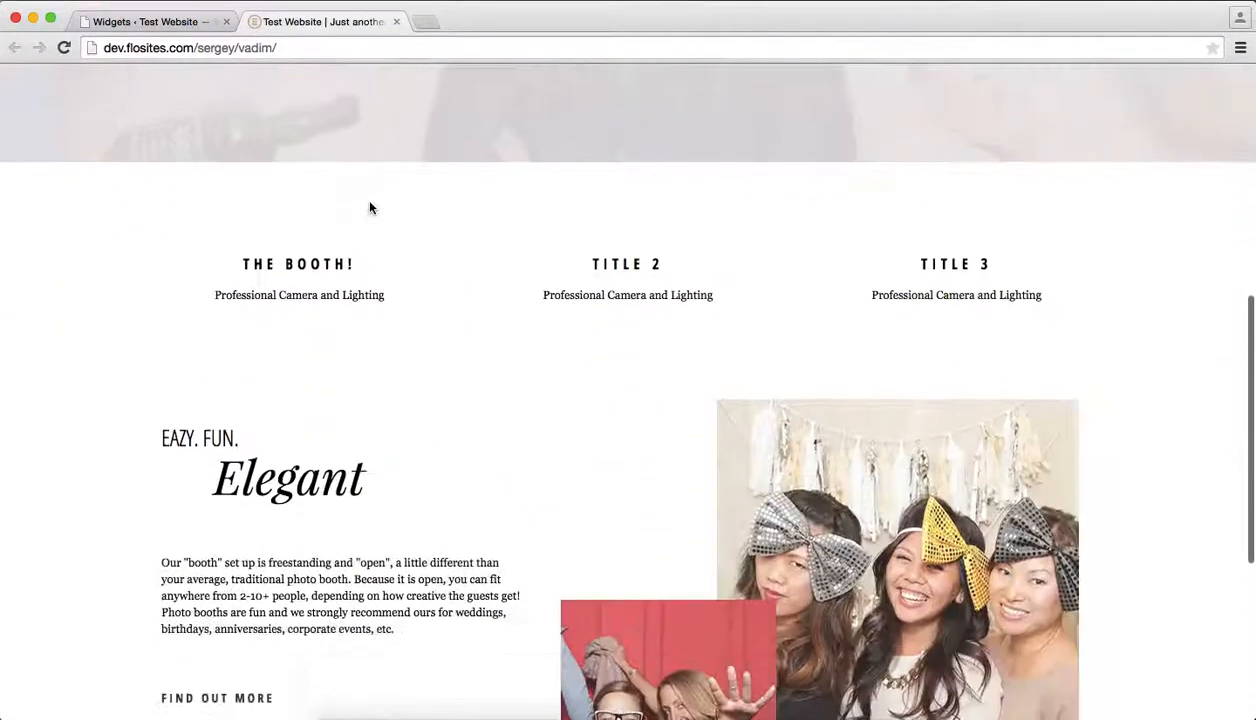
pyautogui.scroll(-4, 369, 207)
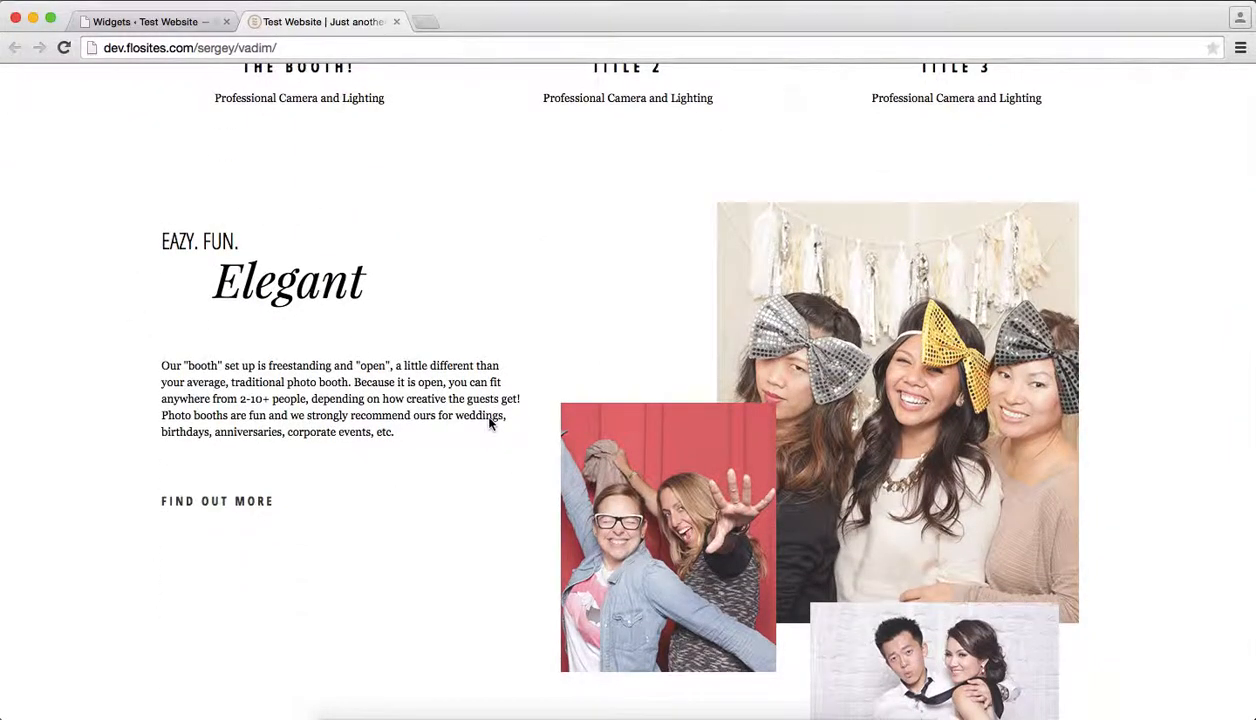
pyautogui.scroll(-1, 489, 423)
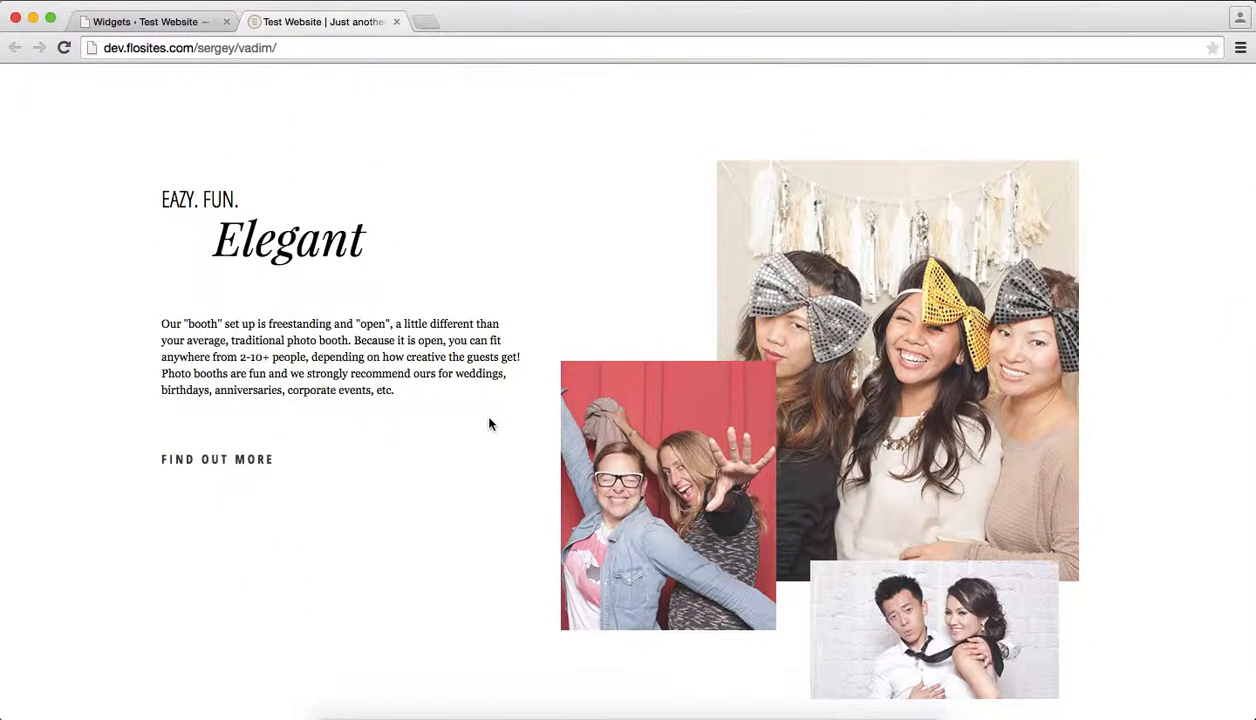
# In Firefox, examine the sections that follow "Eazy. Fun. Elegant" on the demo home page, starting with the full-width photo
pyautogui.press('super+Tab')
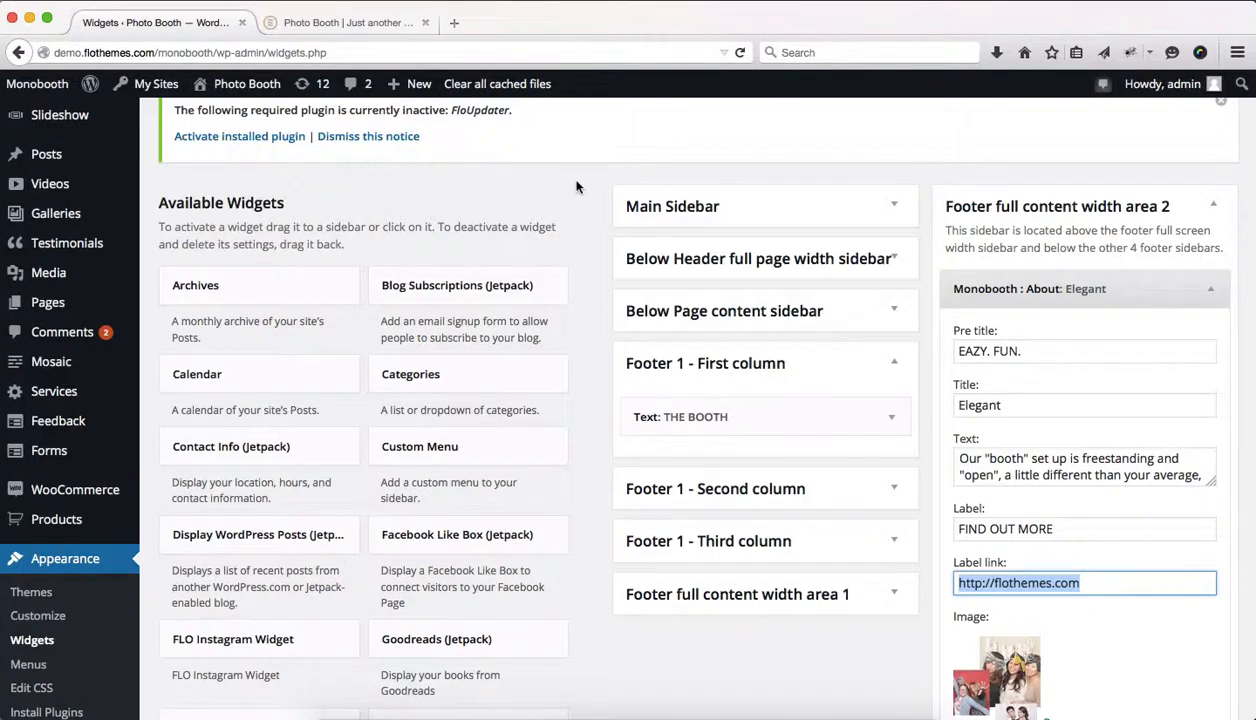
pyautogui.hotkey('ctrl', 'Tab')
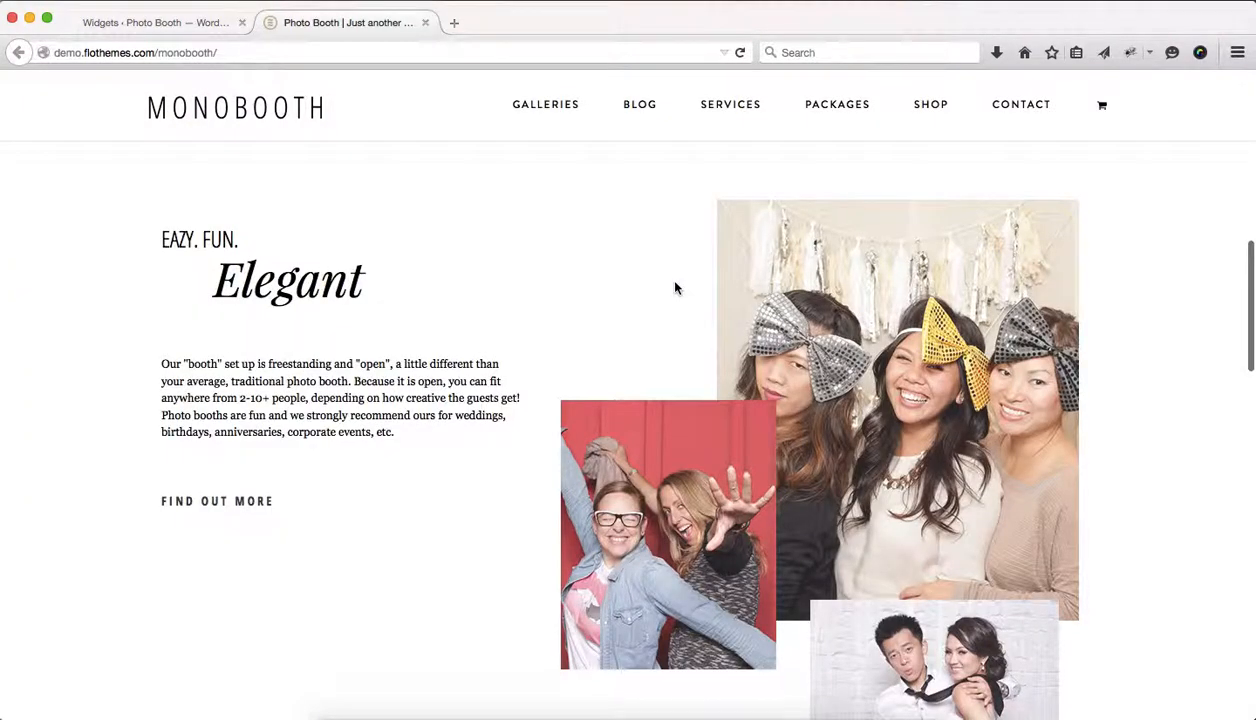
pyautogui.scroll(-8, 675, 288)
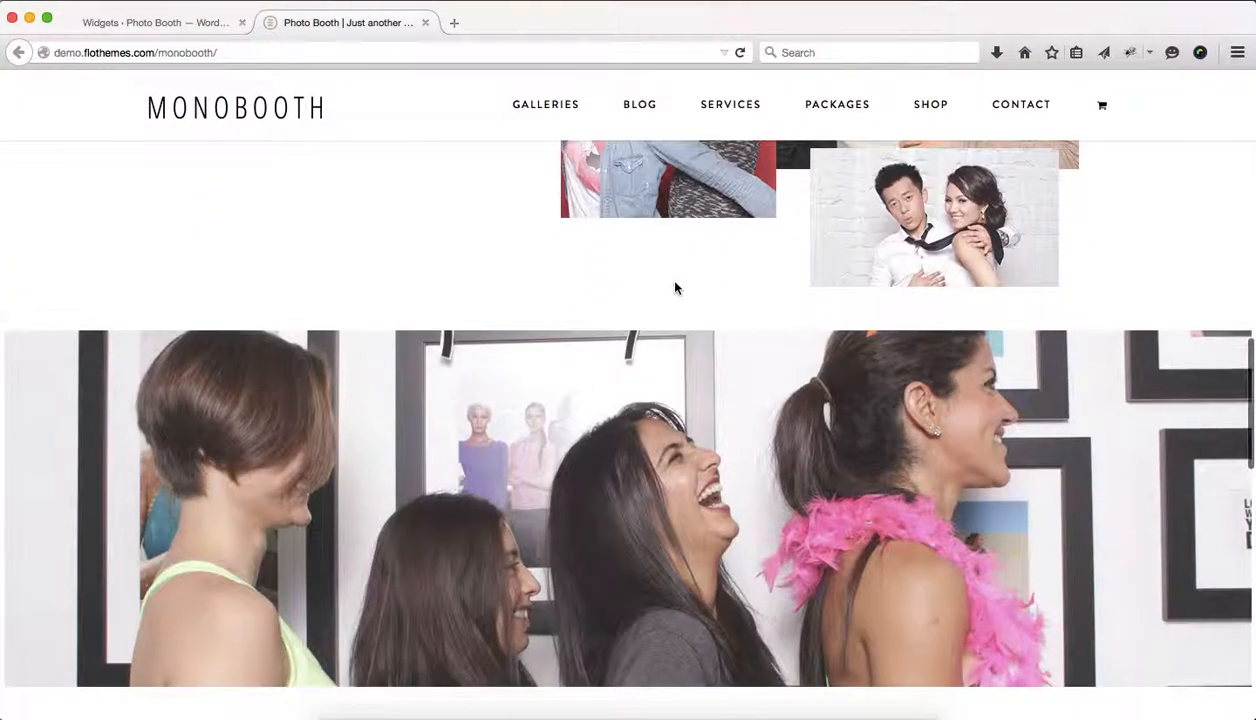
pyautogui.scroll(-10, 675, 288)
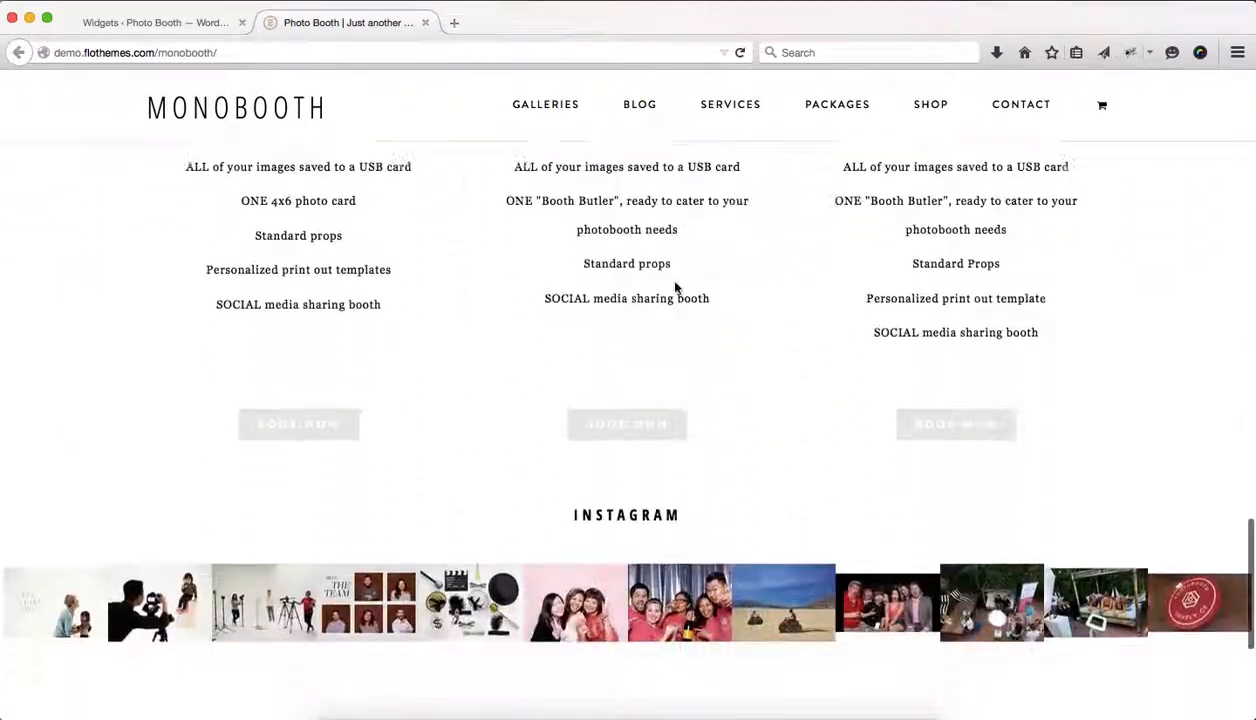
pyautogui.scroll(10, 675, 288)
pyautogui.scroll(-1, 557, 310)
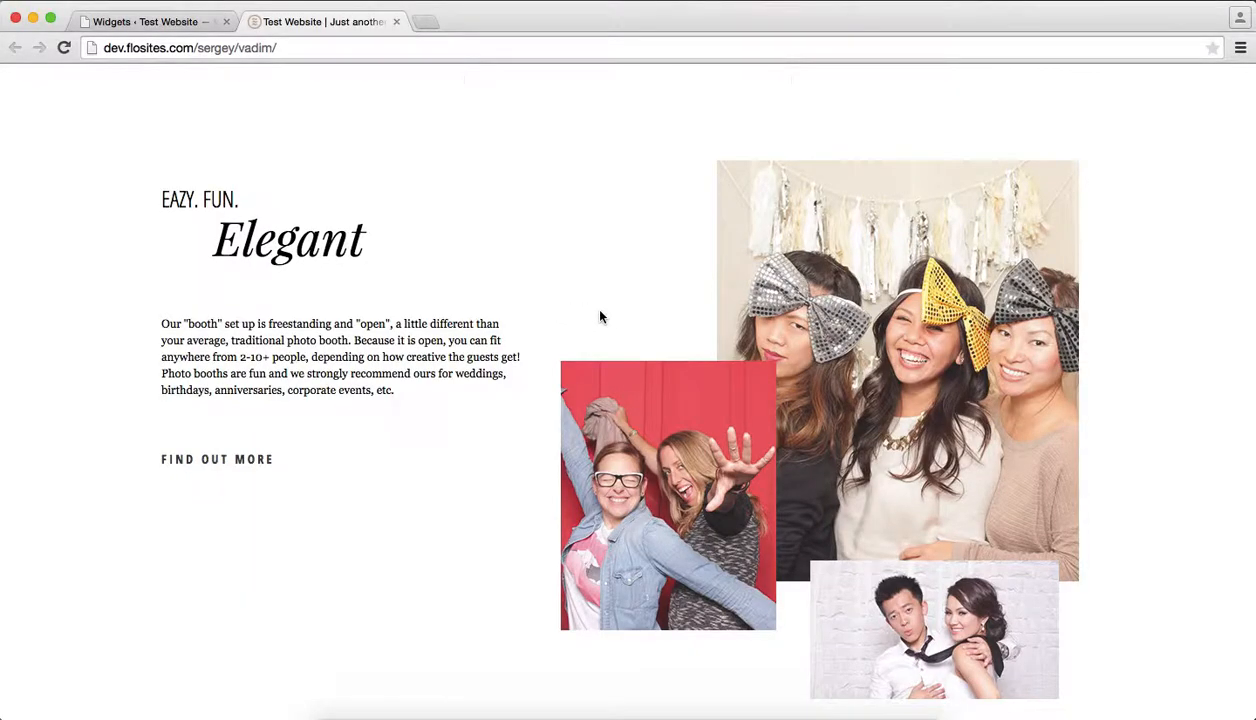
# On Chrome's Widgets page, collapse Footer full content width area 2 and add a Monobooth : Flo Images widget to Footer full screen width area
pyautogui.hotkey('ctrl', 'shift', 'Tab')
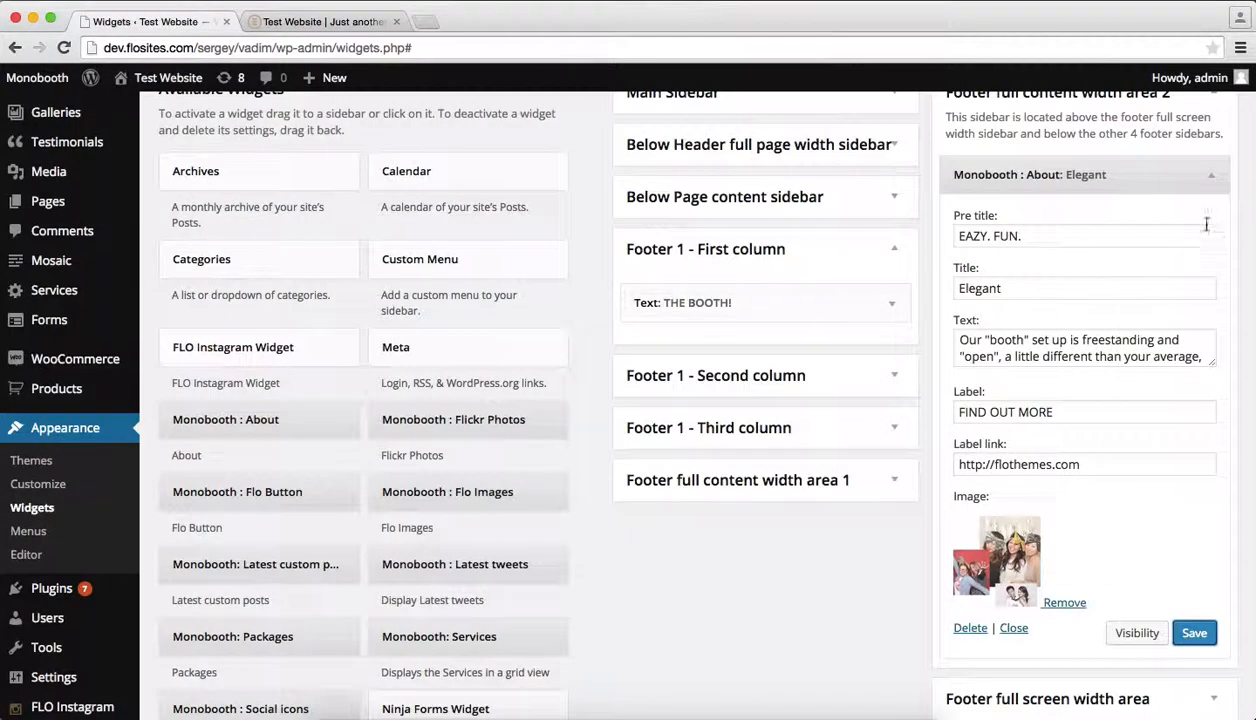
pyautogui.click(1214, 176)
pyautogui.scroll(3, 1200, 190)
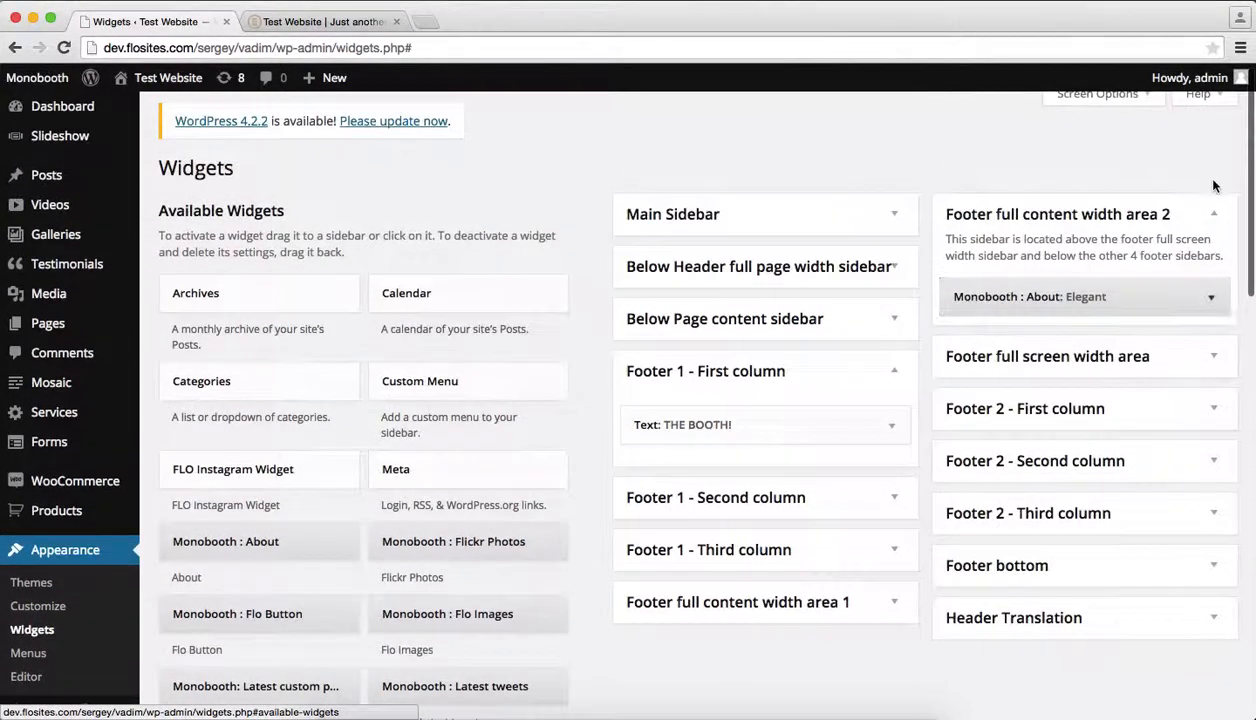
pyautogui.click(1216, 218)
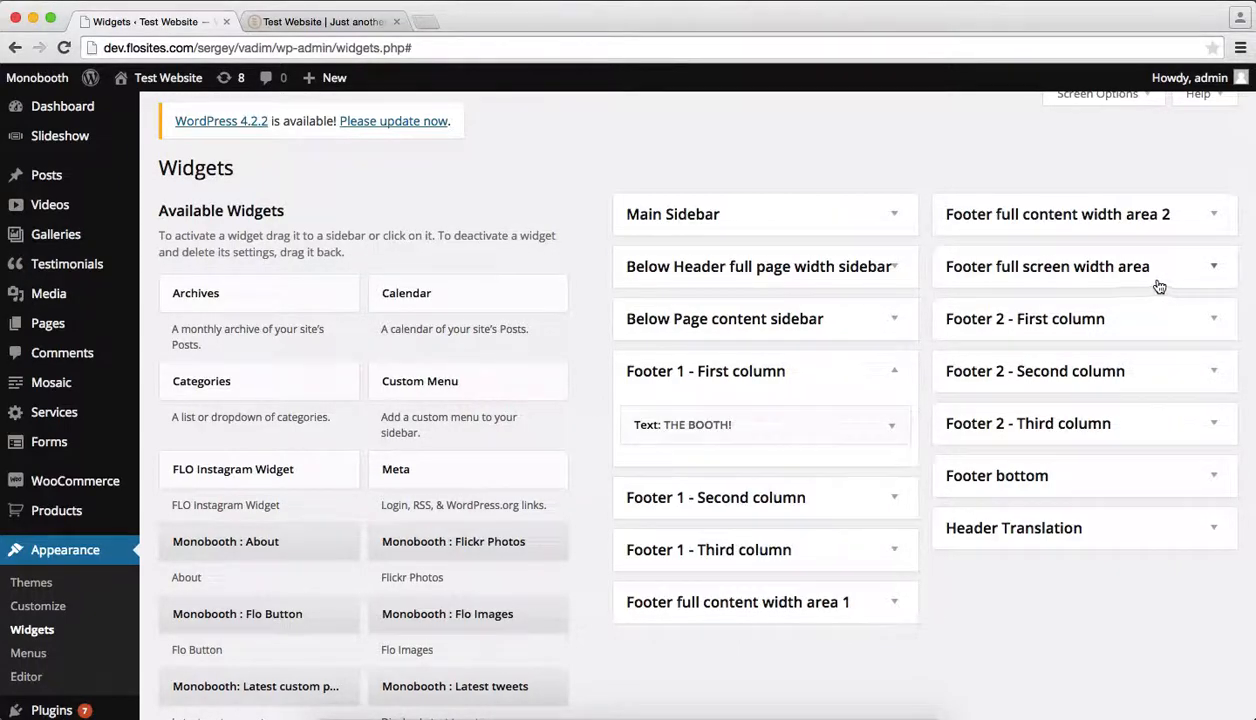
pyautogui.click(1216, 271)
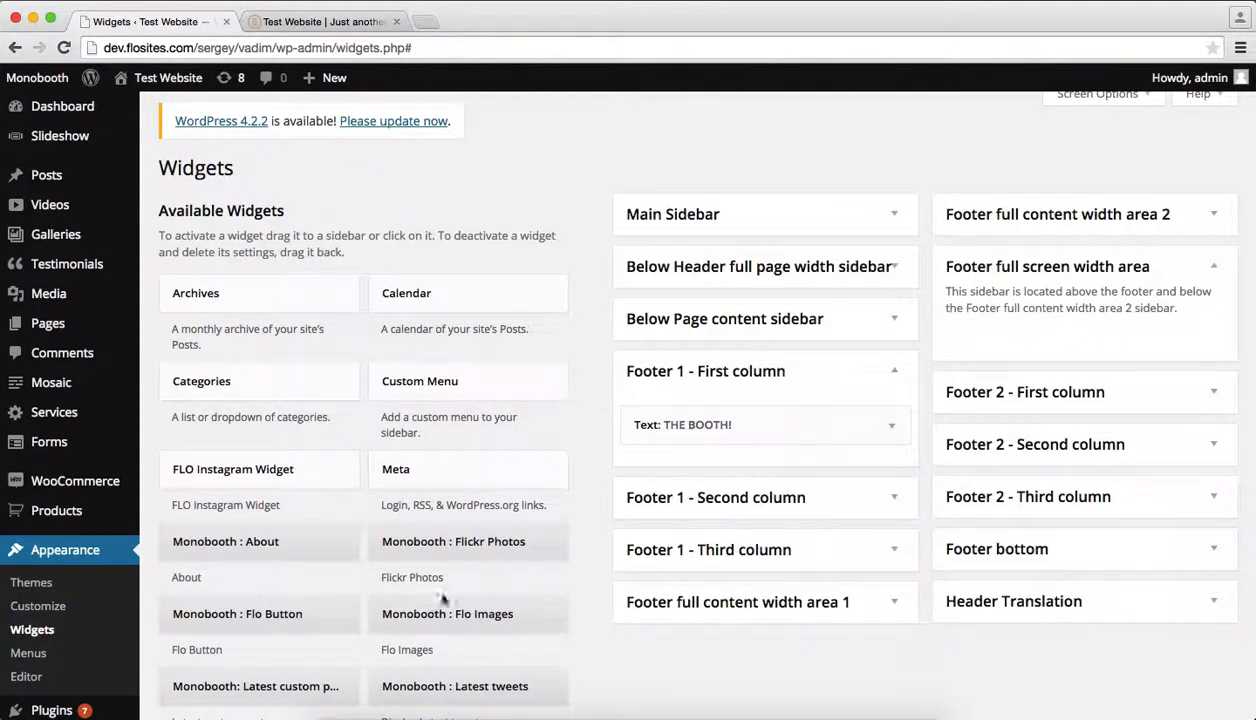
pyautogui.moveTo(430, 603); pyautogui.dragTo(1021, 333)
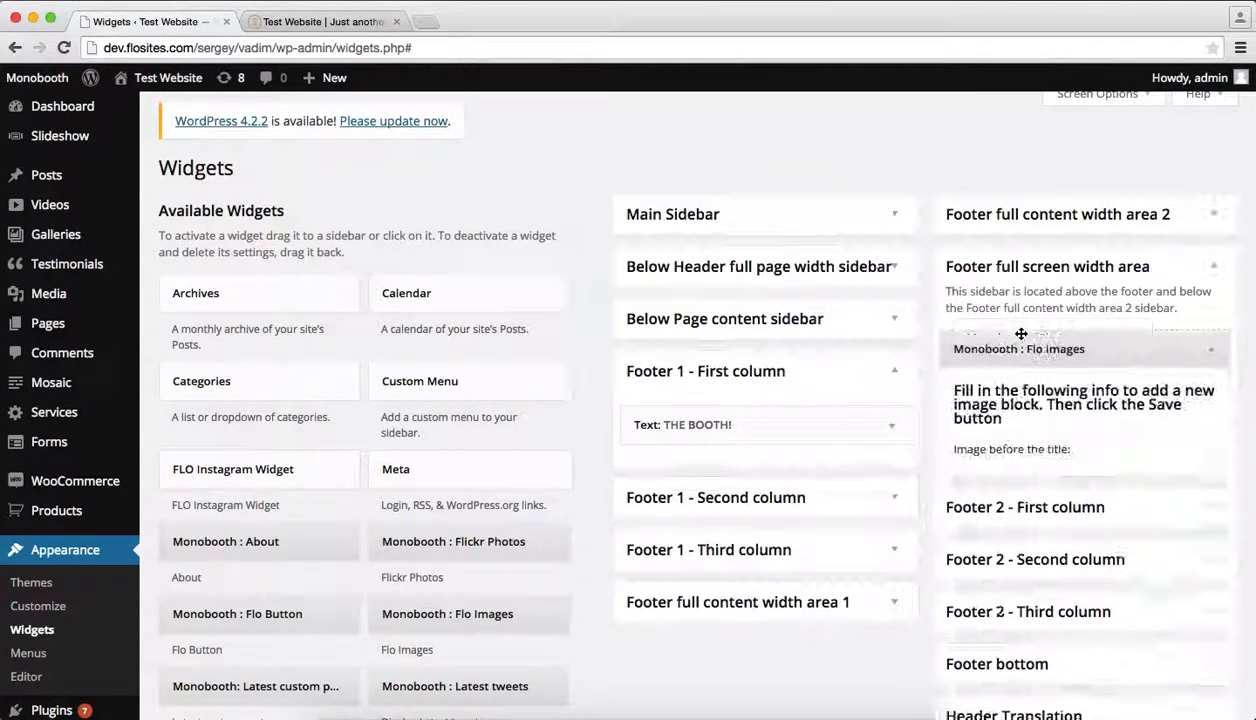
# Set image-photobooth-wide1.jpg from the Media Library as the Flo Images widget's background image and save the widget
pyautogui.scroll(-2, 1064, 506)
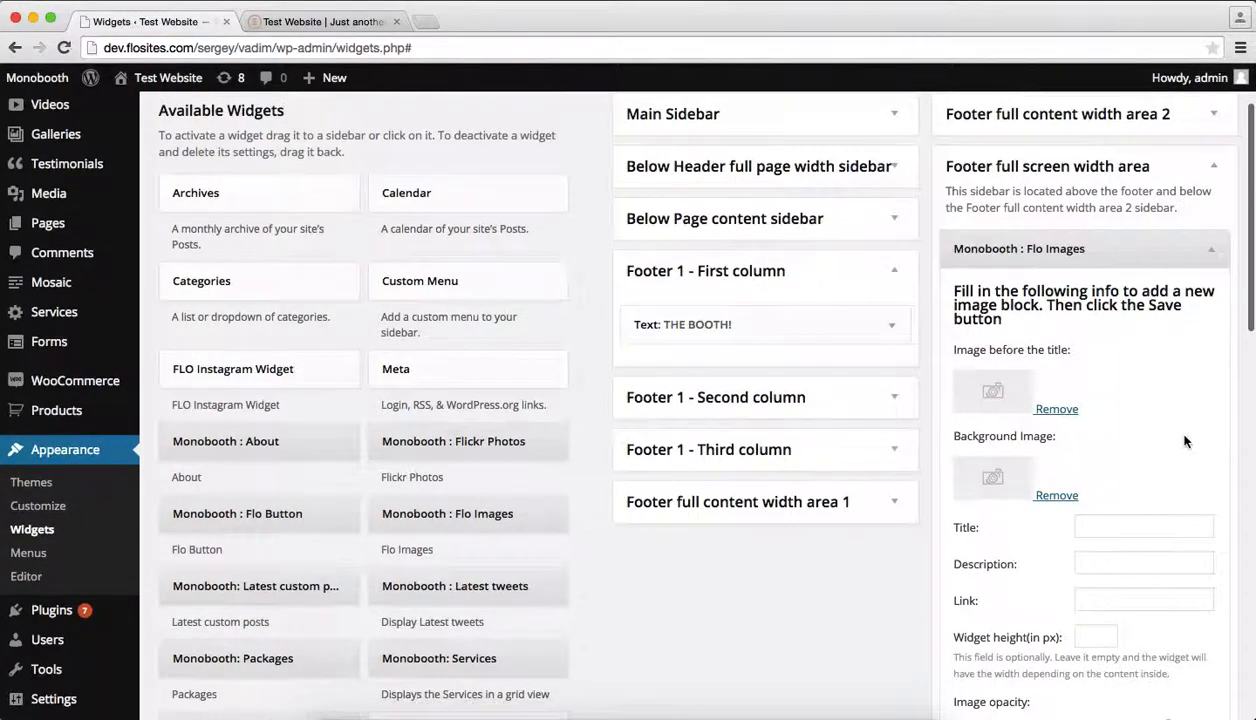
pyautogui.scroll(-1, 1150, 441)
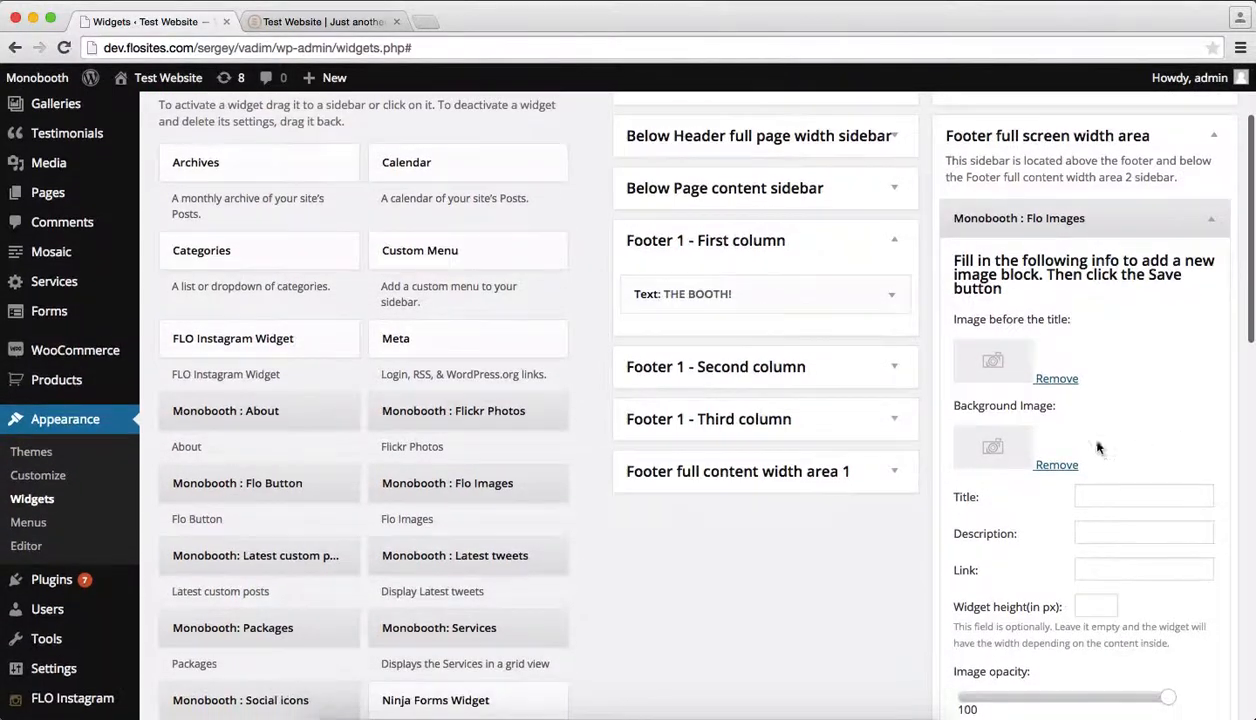
pyautogui.click(995, 450)
pyautogui.scroll(-5, 652, 405)
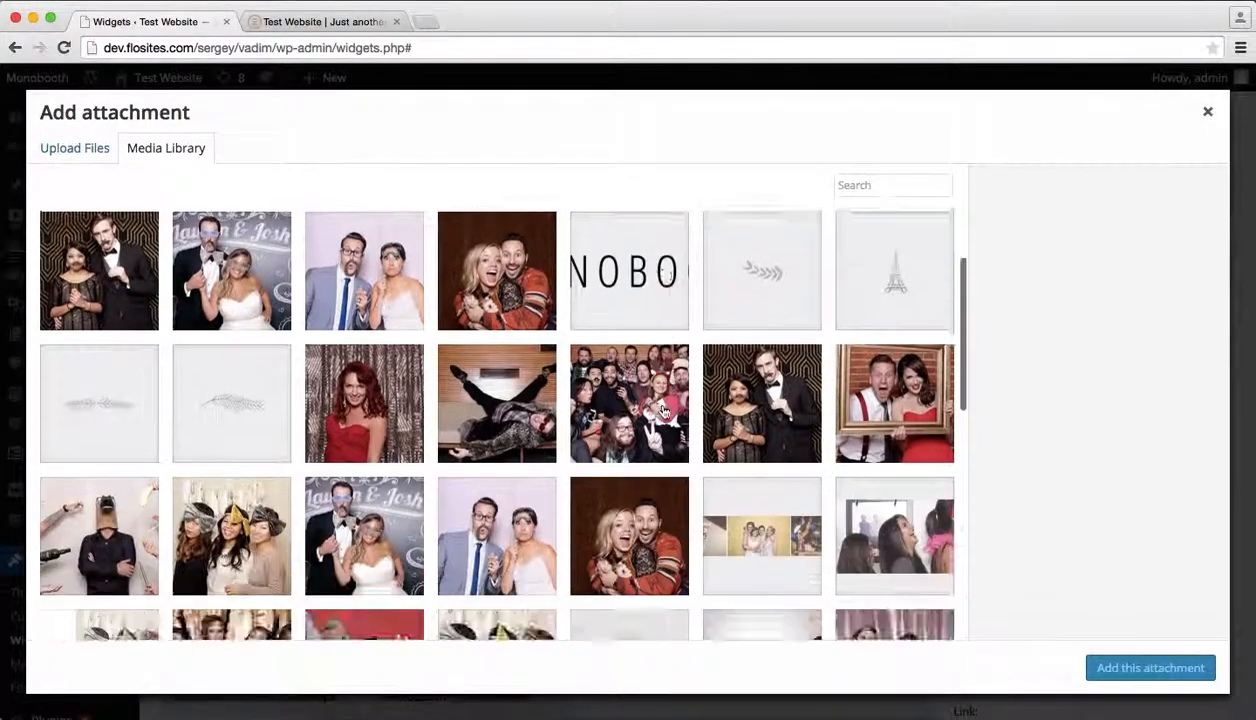
pyautogui.click(855, 408)
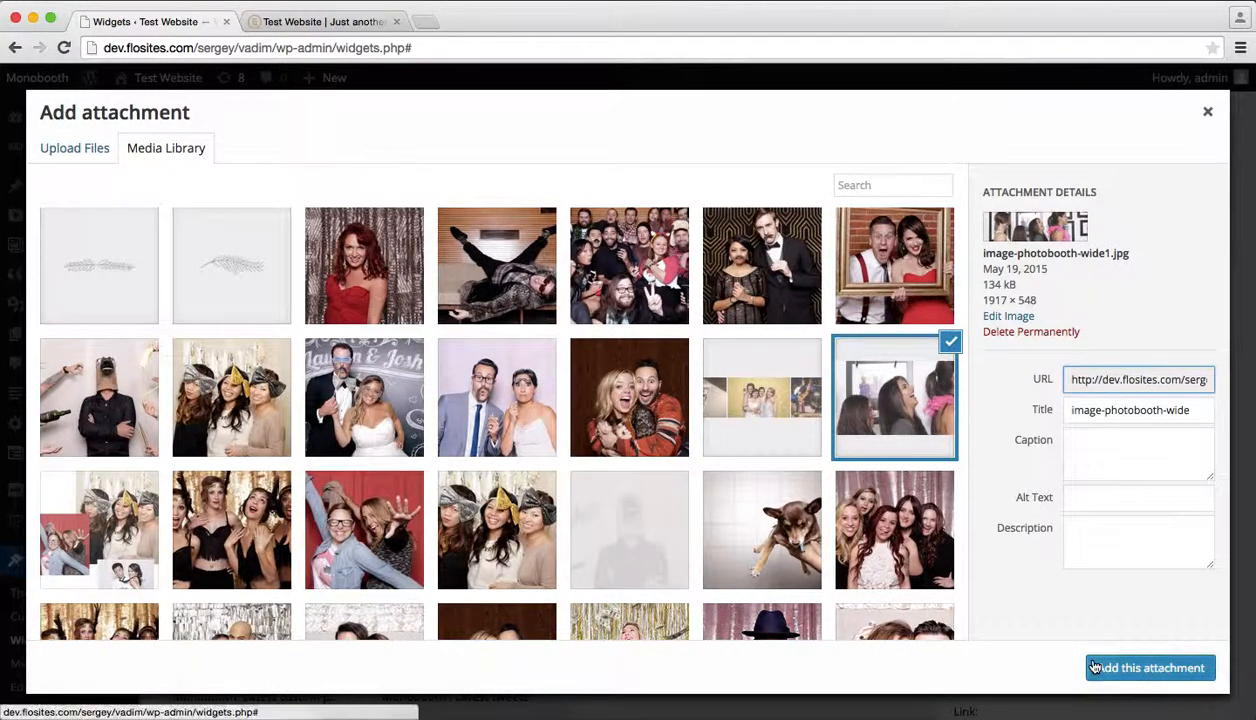
pyautogui.click(1131, 673)
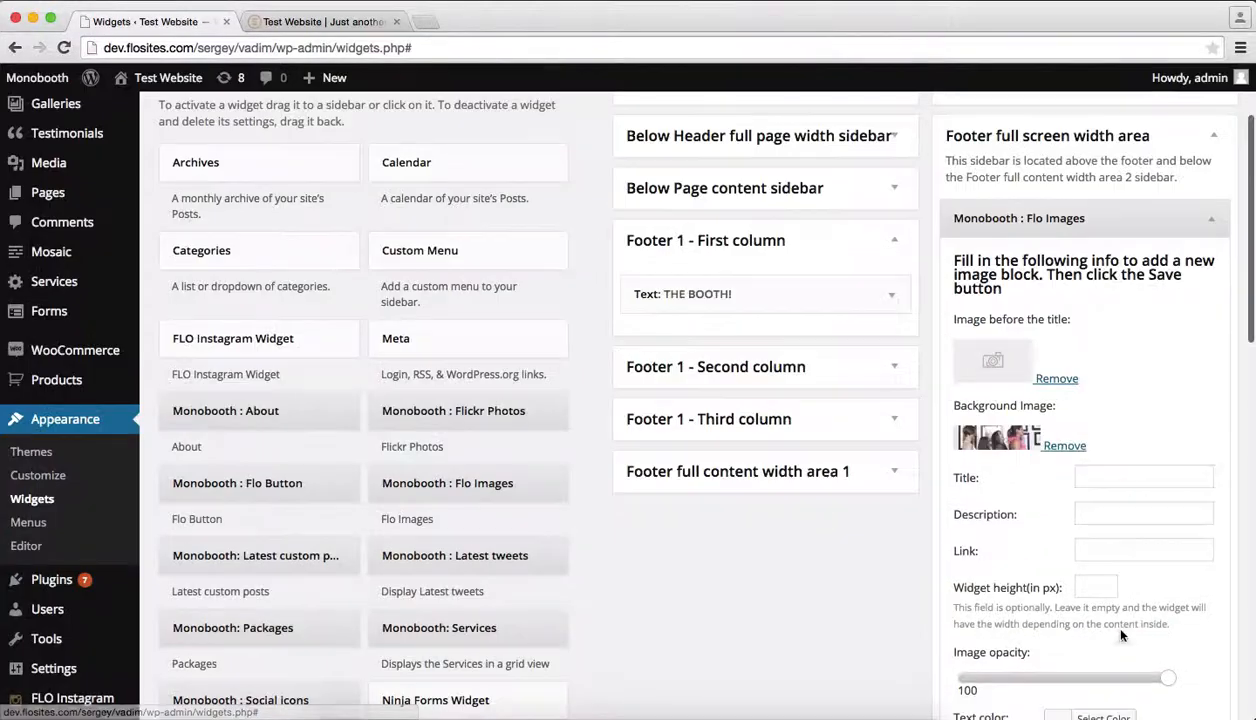
pyautogui.scroll(-5, 1015, 446)
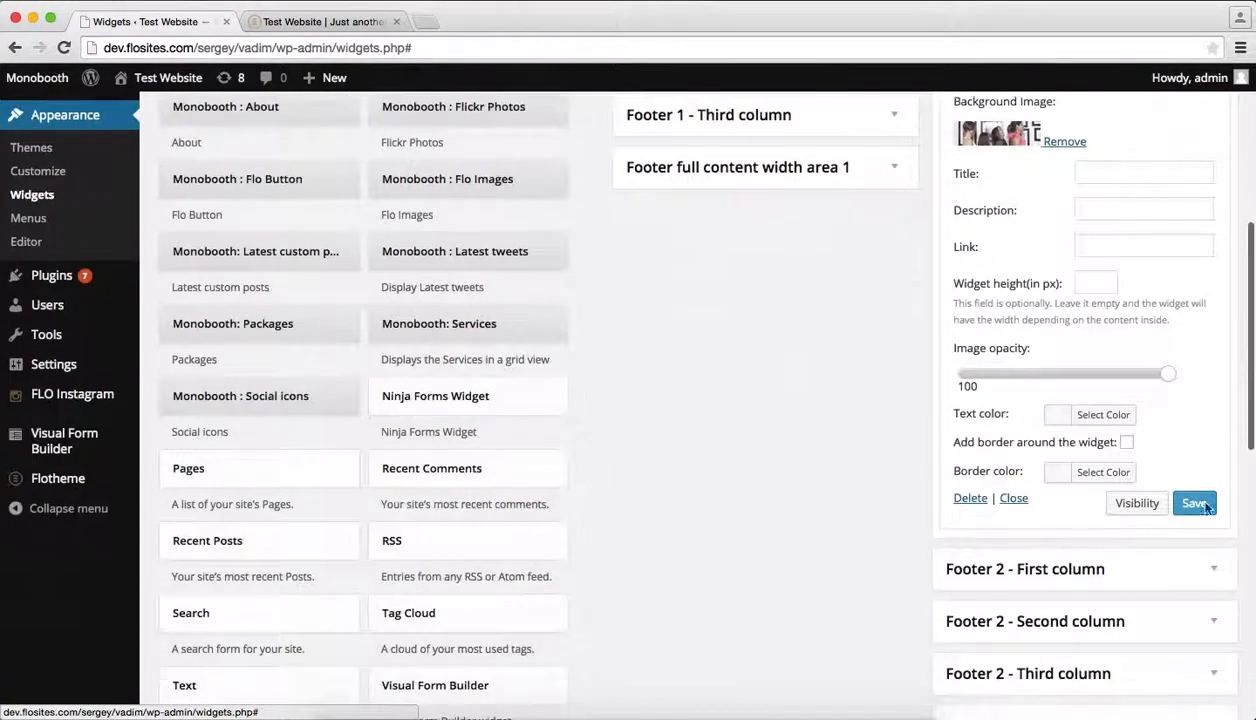
pyautogui.click(1196, 506)
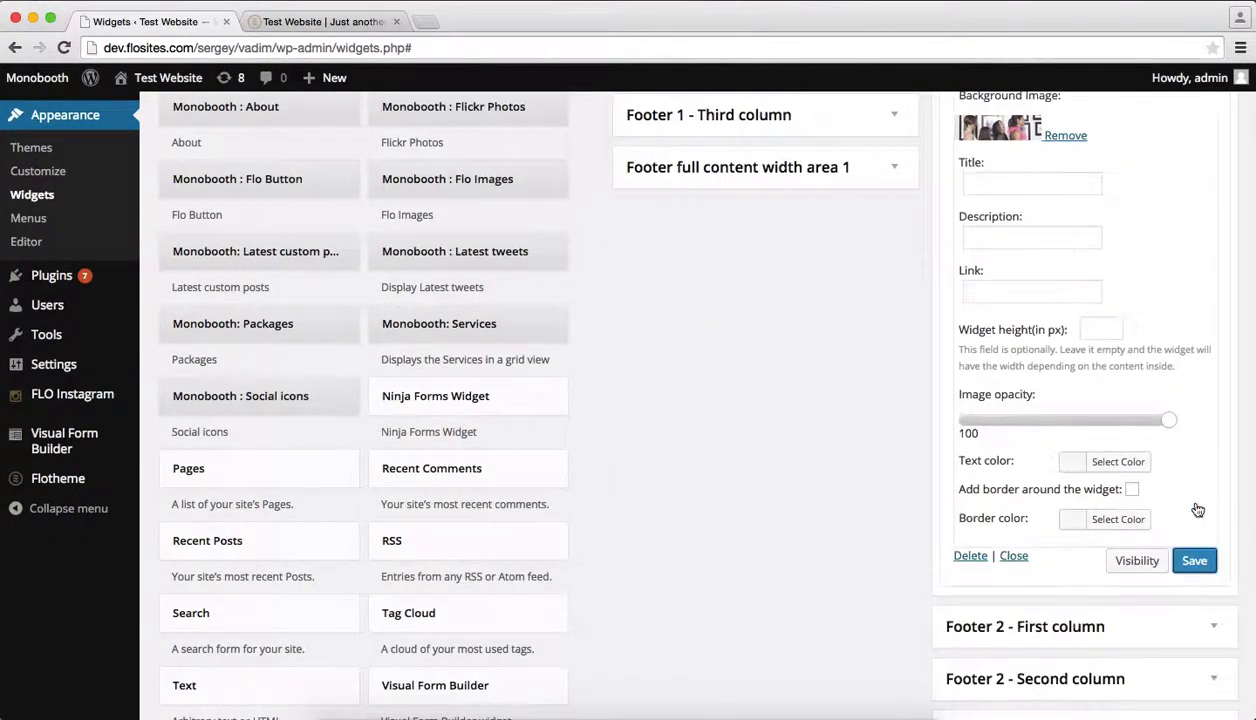
# Reload the test website's home page to check the area below the "Eazy. Fun. Elegant" section
pyautogui.hotkey('ctrl', 'Tab')
pyautogui.scroll(-3, 1115, 387)
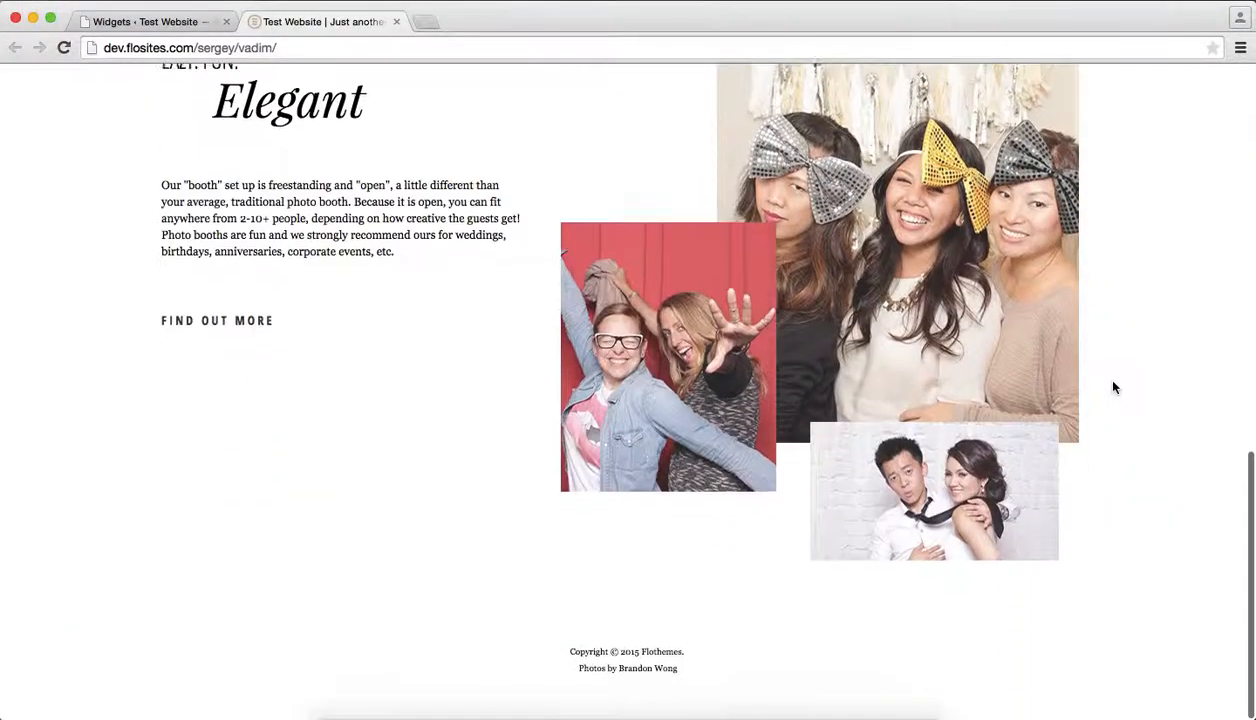
pyautogui.press('super+r')
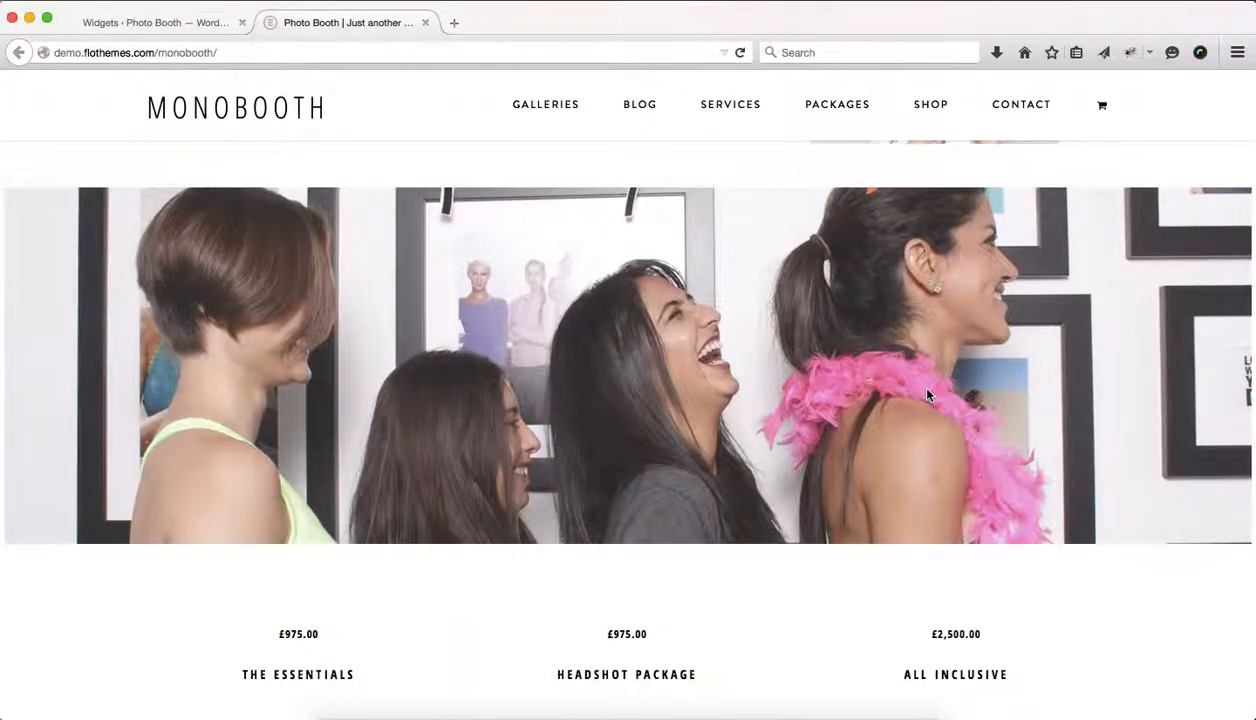
# In Firefox, examine the packages and Instagram sections below the full-width photo on the demo home page
pyautogui.scroll(-5, 930, 398)
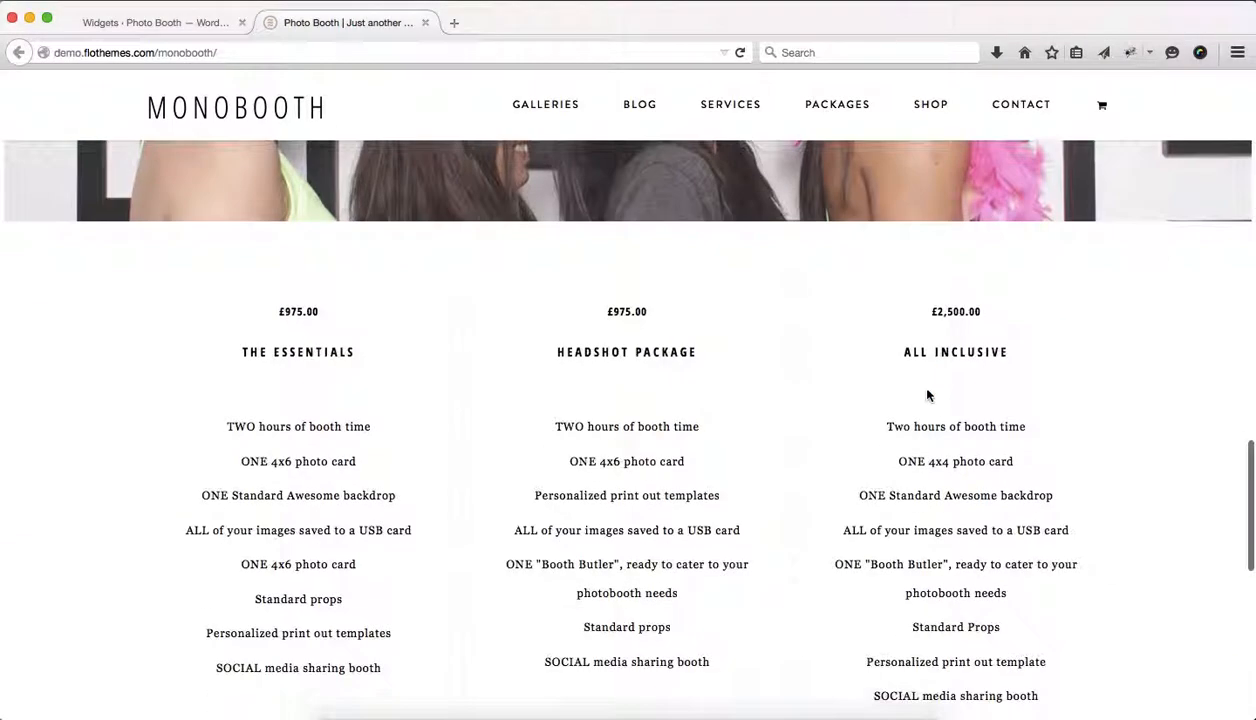
pyautogui.scroll(-5, 732, 415)
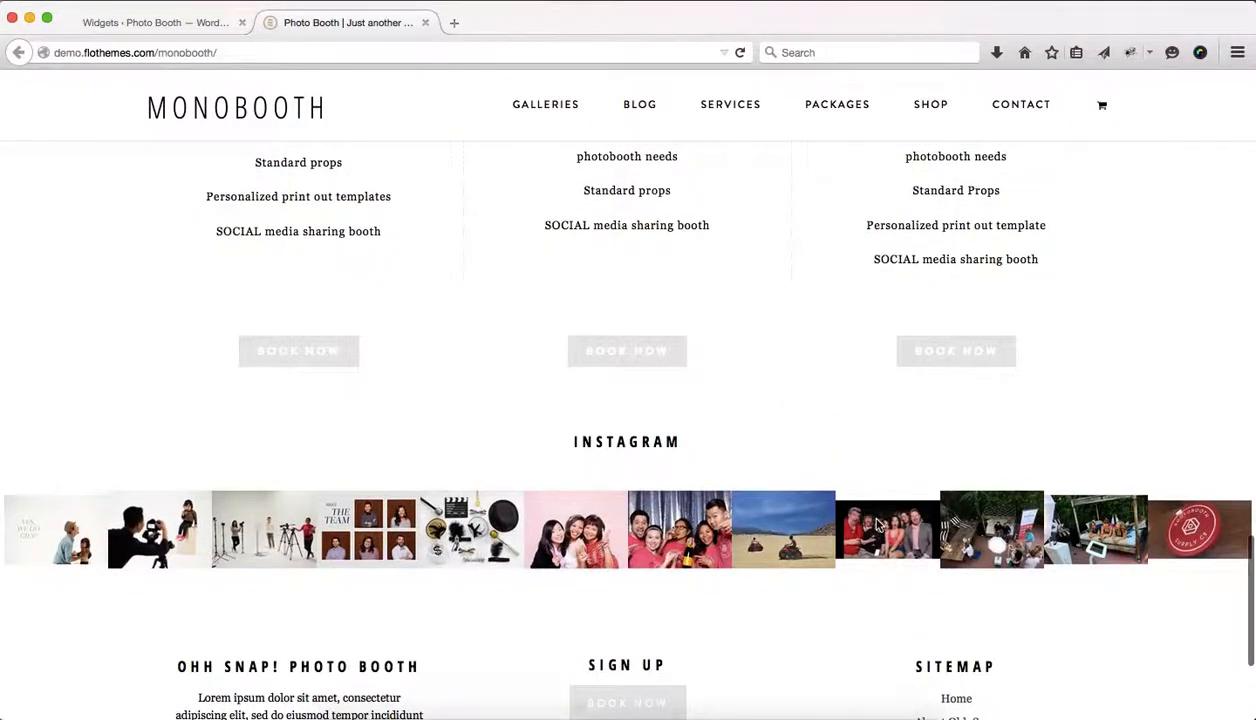
pyautogui.scroll(5, 876, 524)
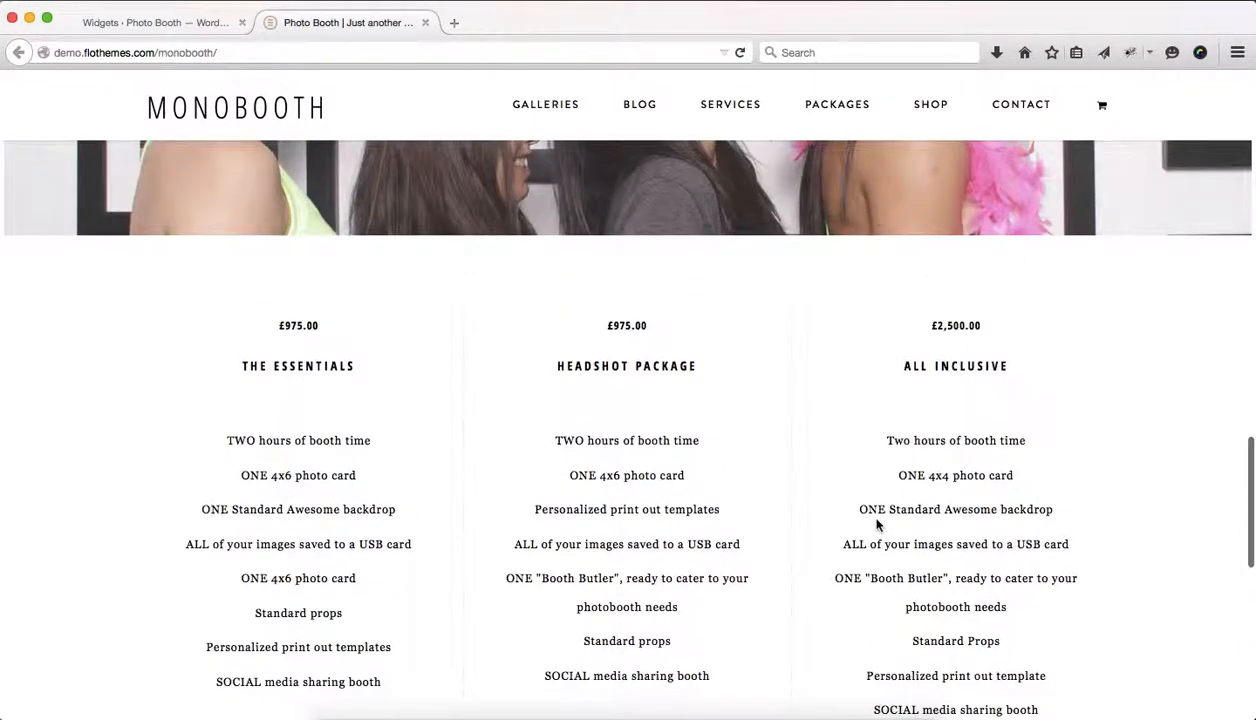
# On Chrome's Widgets page, collapse the Flo Images widget and add a Monobooth: Packages widget below it in Footer full screen width area
pyautogui.press('super+Tab')
pyautogui.hotkey('ctrl', 'shift', 'Tab')
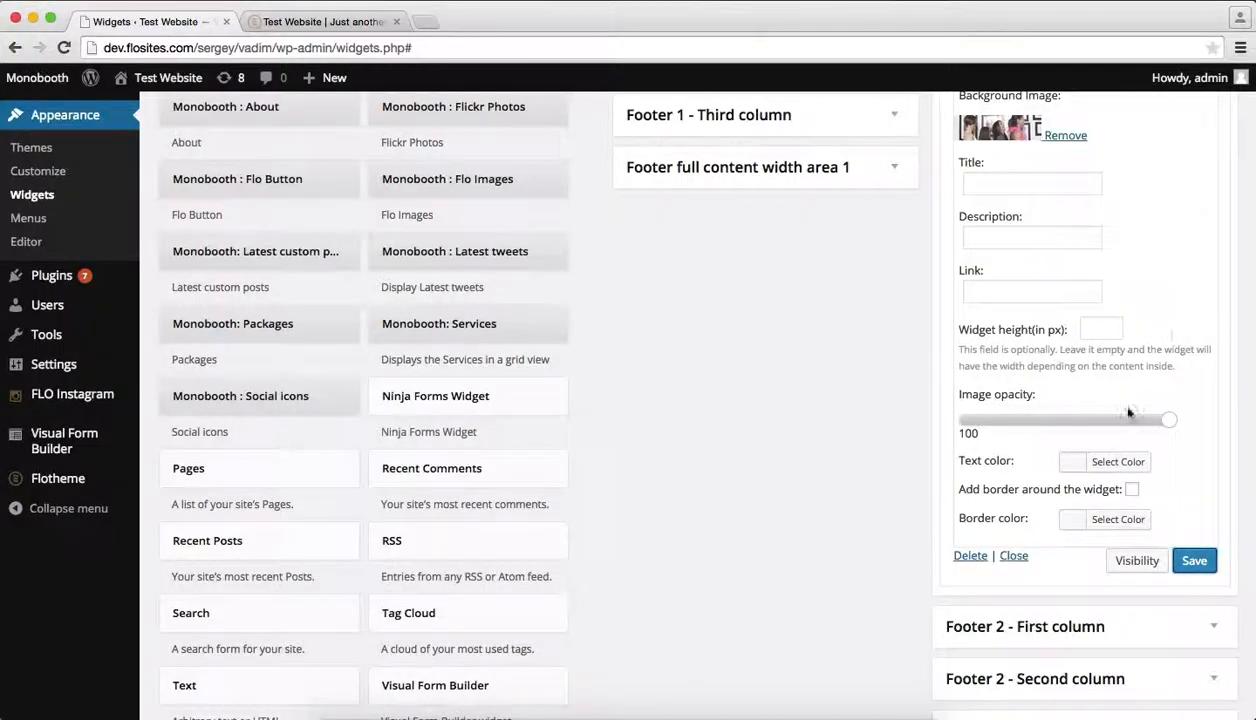
pyautogui.scroll(5, 1116, 415)
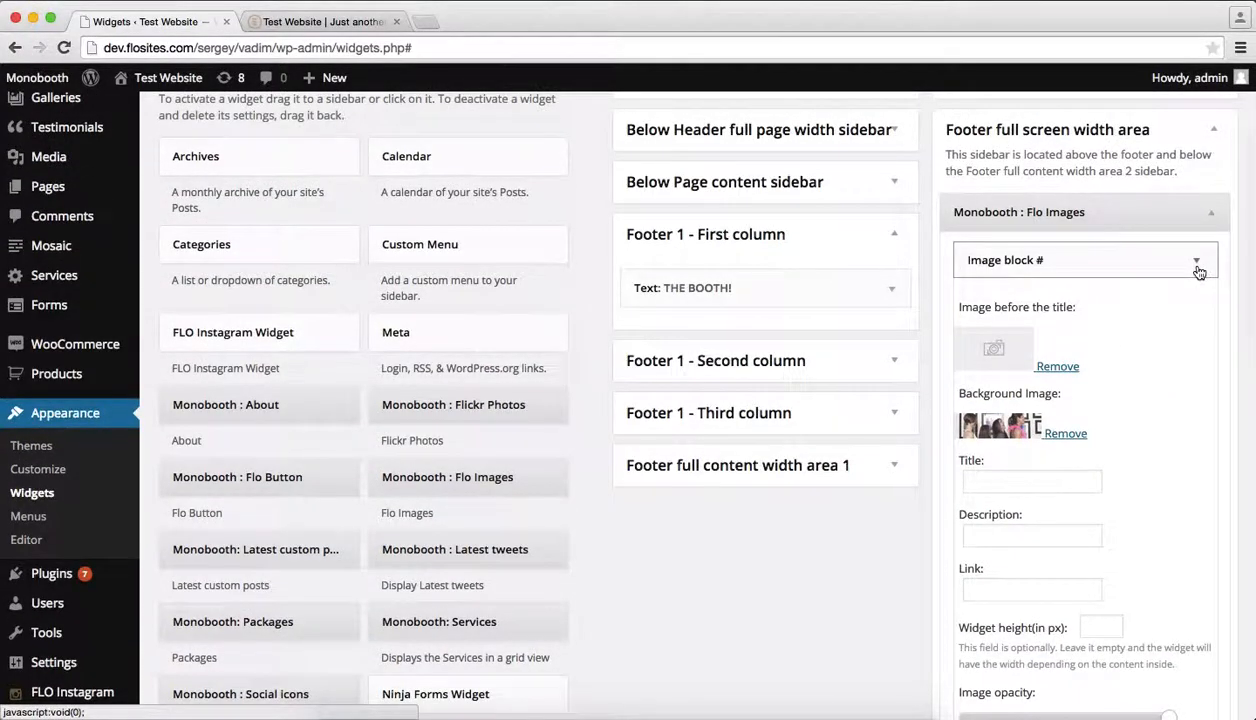
pyautogui.click(1212, 215)
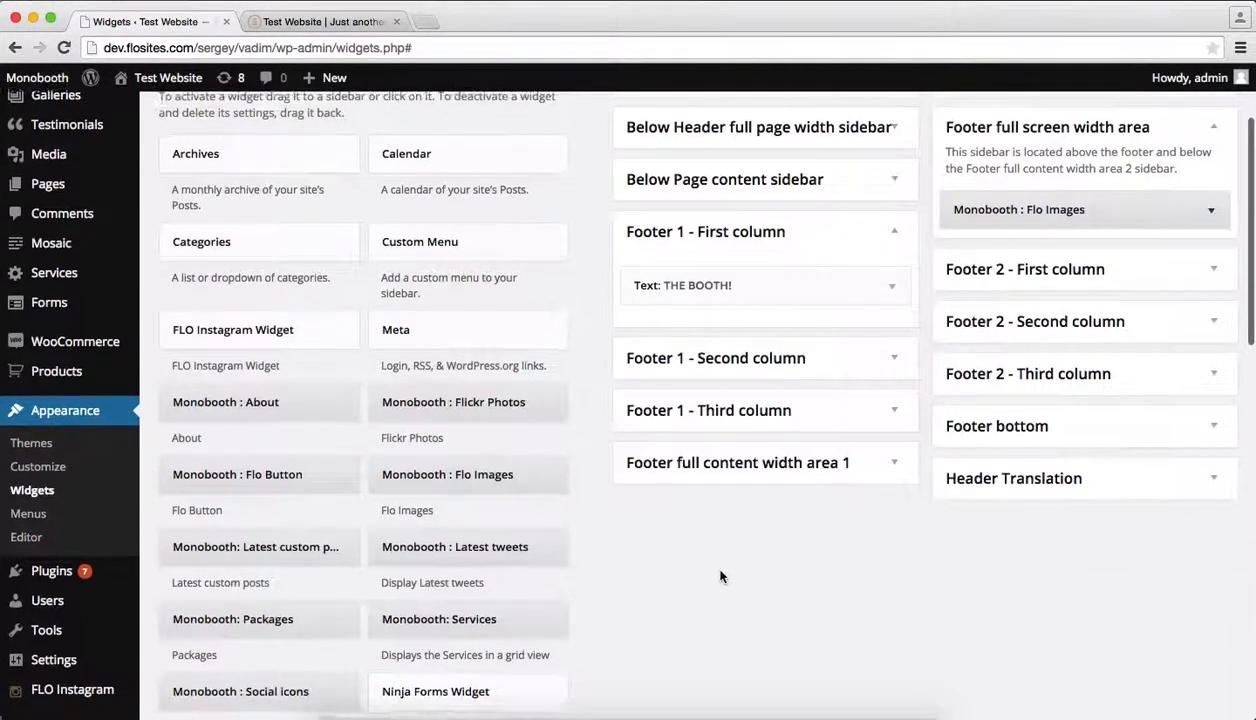
pyautogui.scroll(-1, 720, 577)
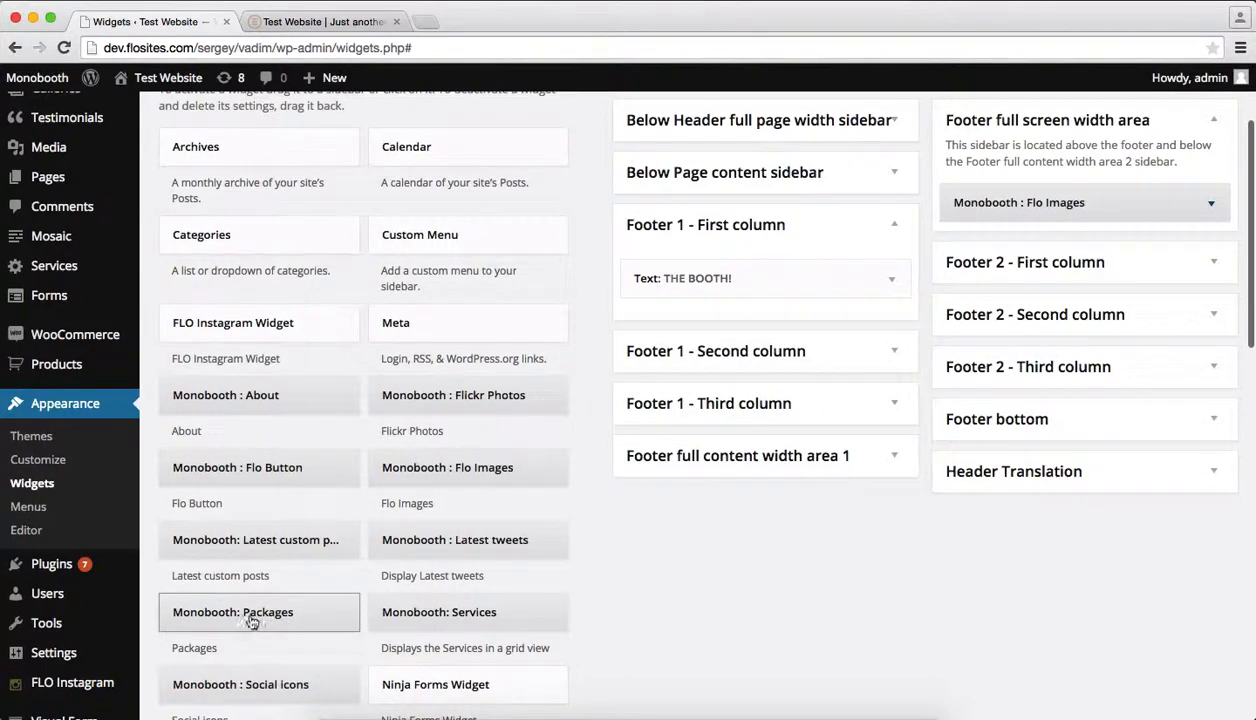
pyautogui.moveTo(247, 615); pyautogui.dragTo(1041, 249)
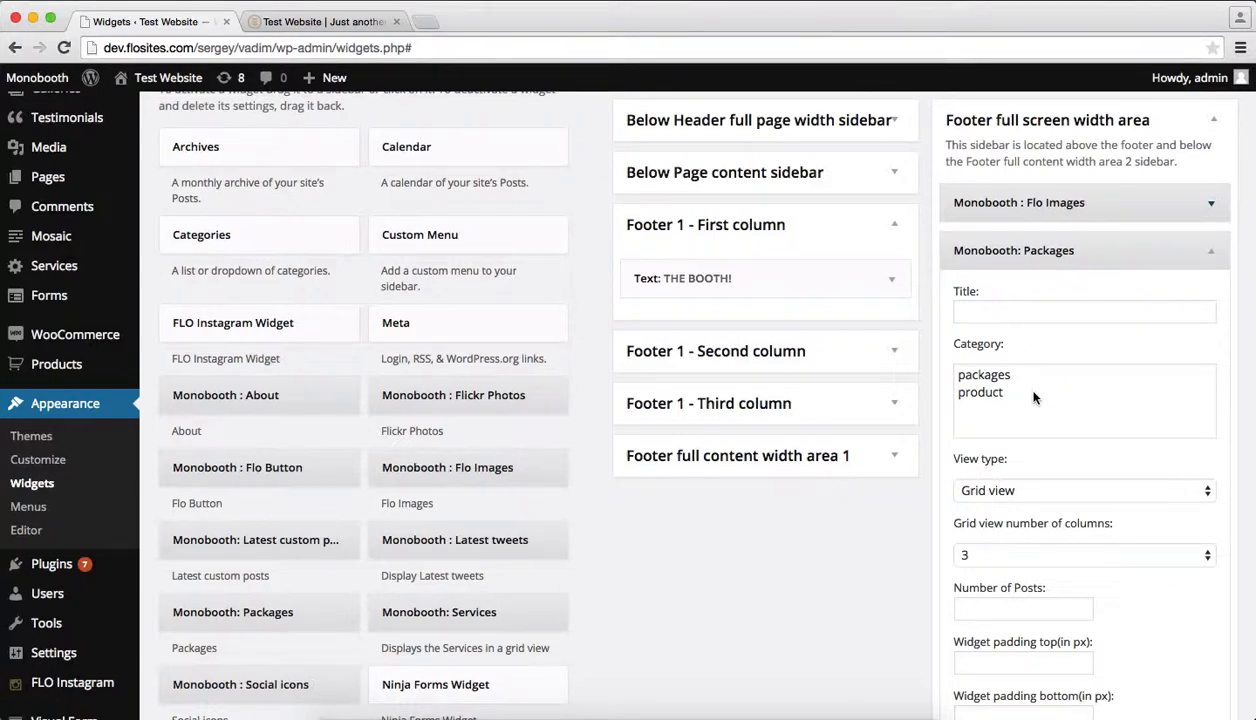
# Select packages as the Packages widget's category and keep Grid view as its view type
pyautogui.click(963, 374)
pyautogui.click(982, 392)
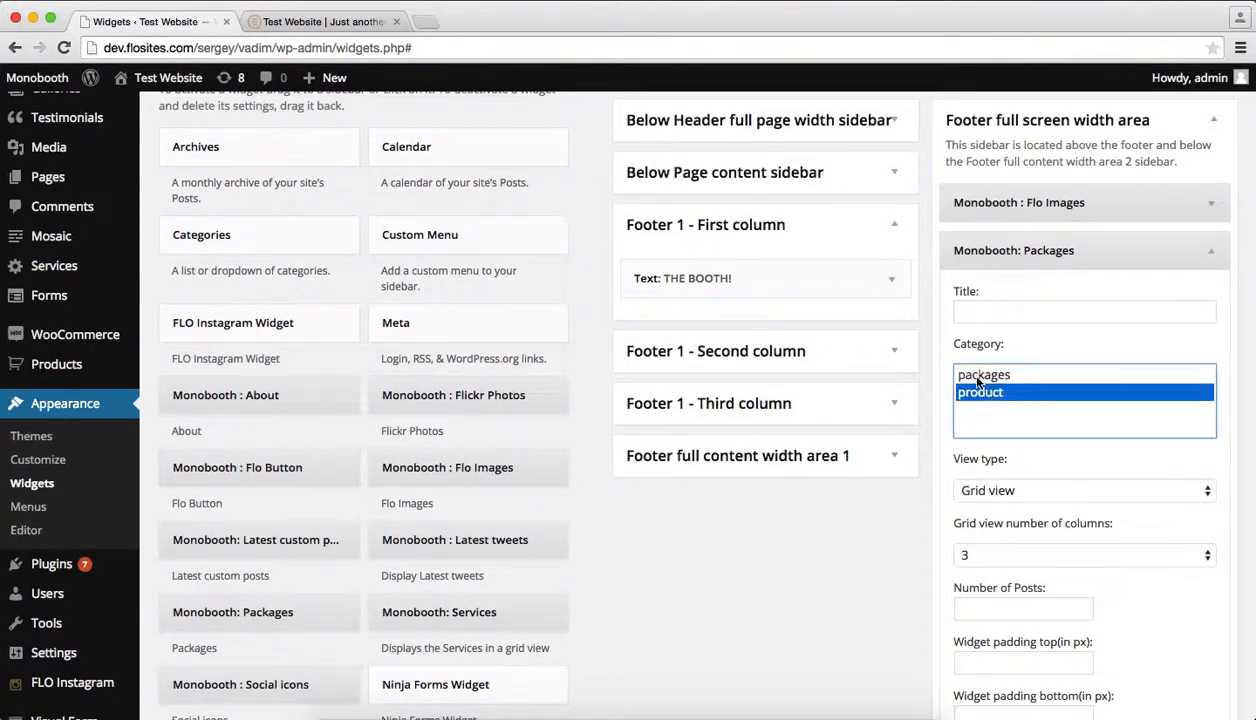
pyautogui.click(978, 380)
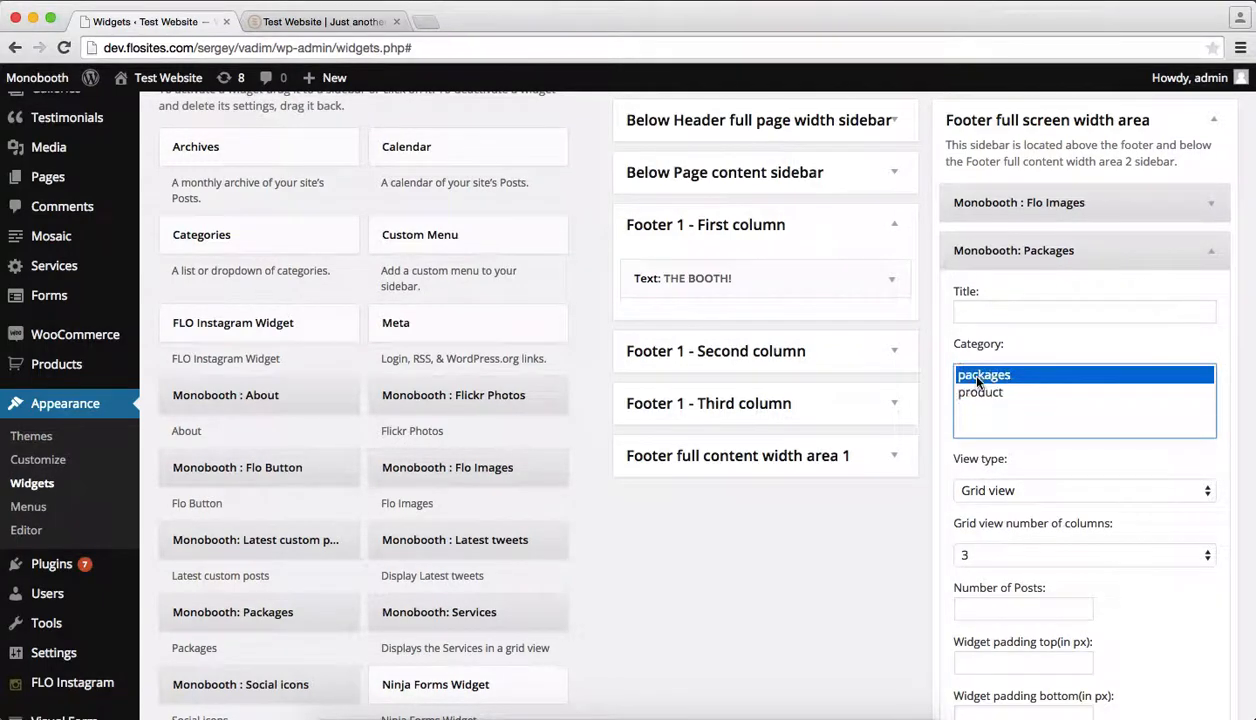
pyautogui.click(1164, 491)
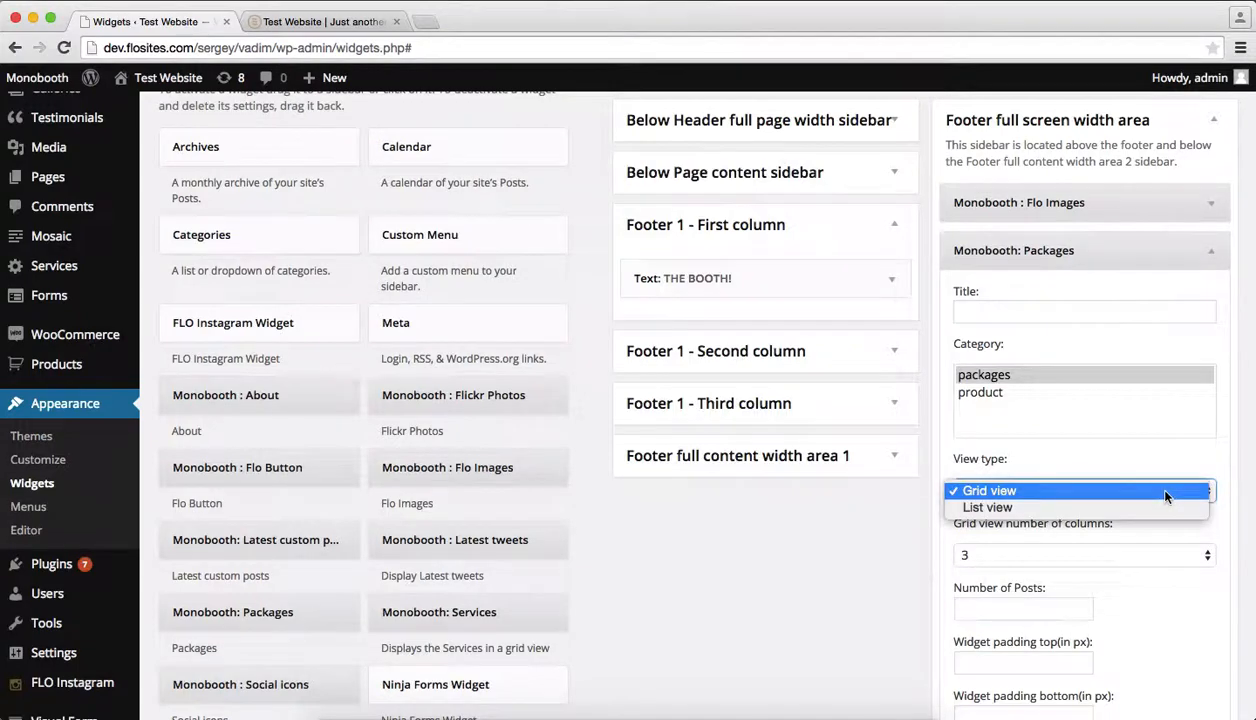
pyautogui.click(1164, 491)
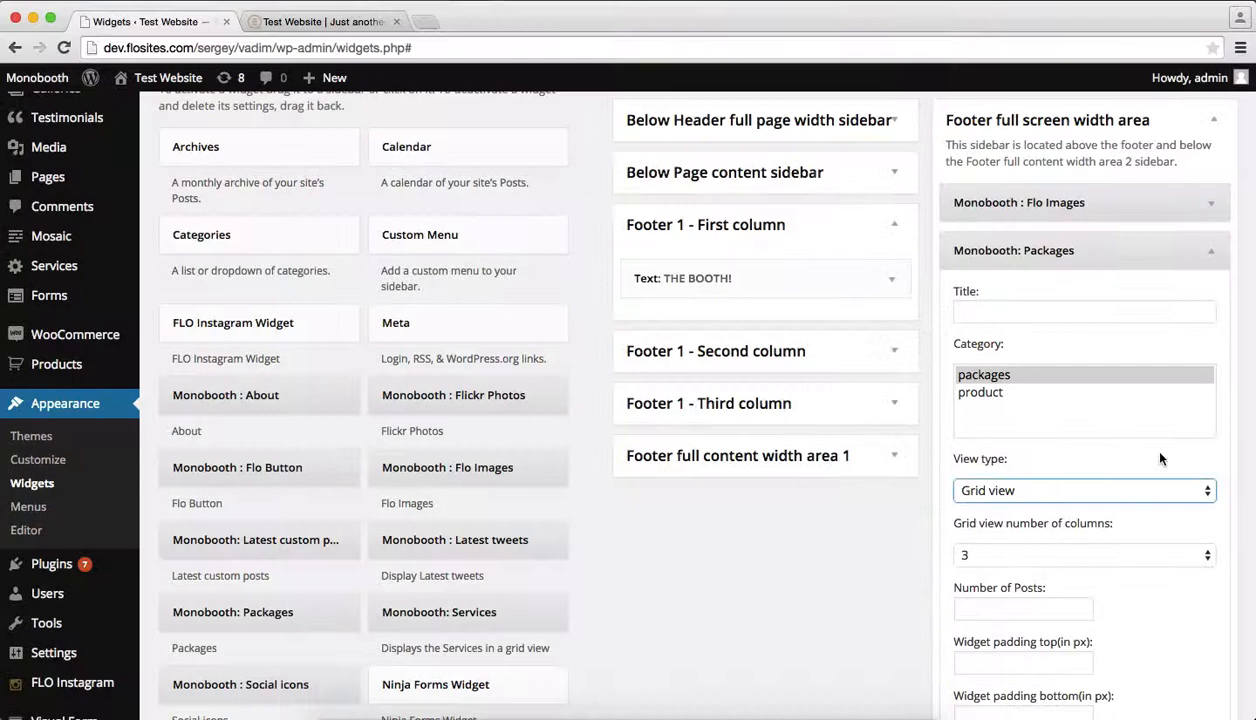
# Set the Packages widget's number of posts to 3 and top padding to 40 px, and save the widget
pyautogui.scroll(-2, 1160, 458)
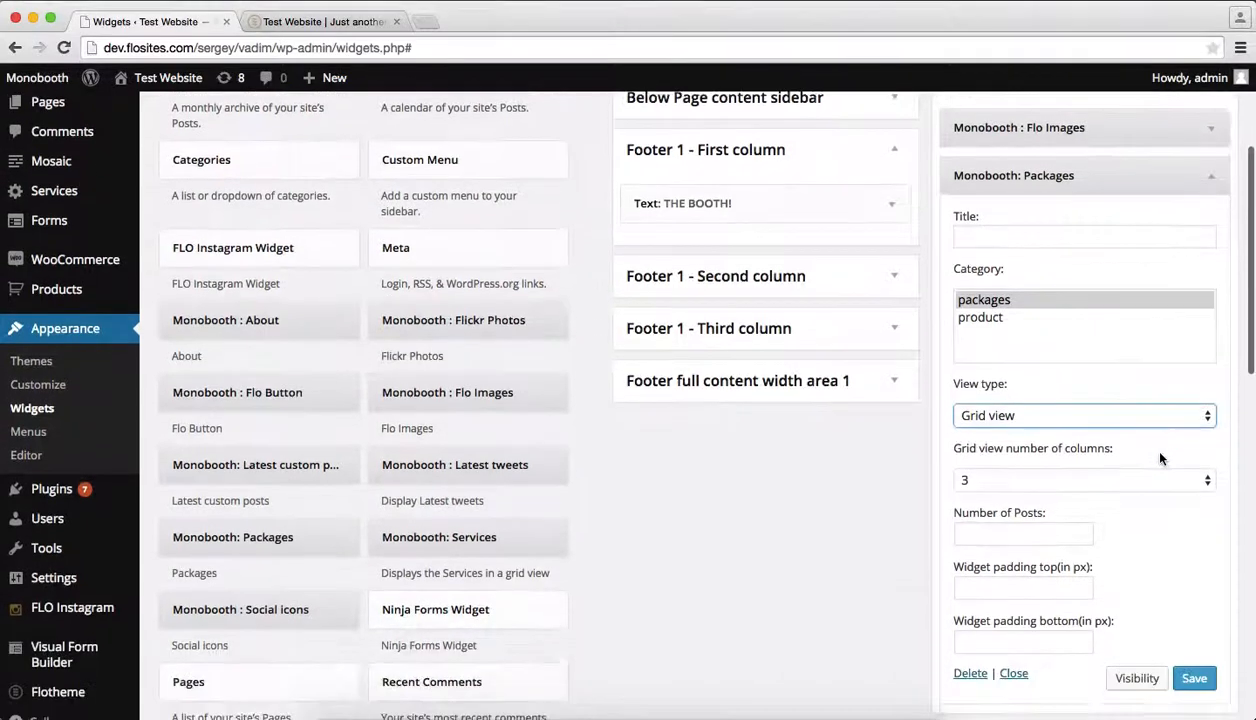
pyautogui.click(995, 532)
pyautogui.write('3')
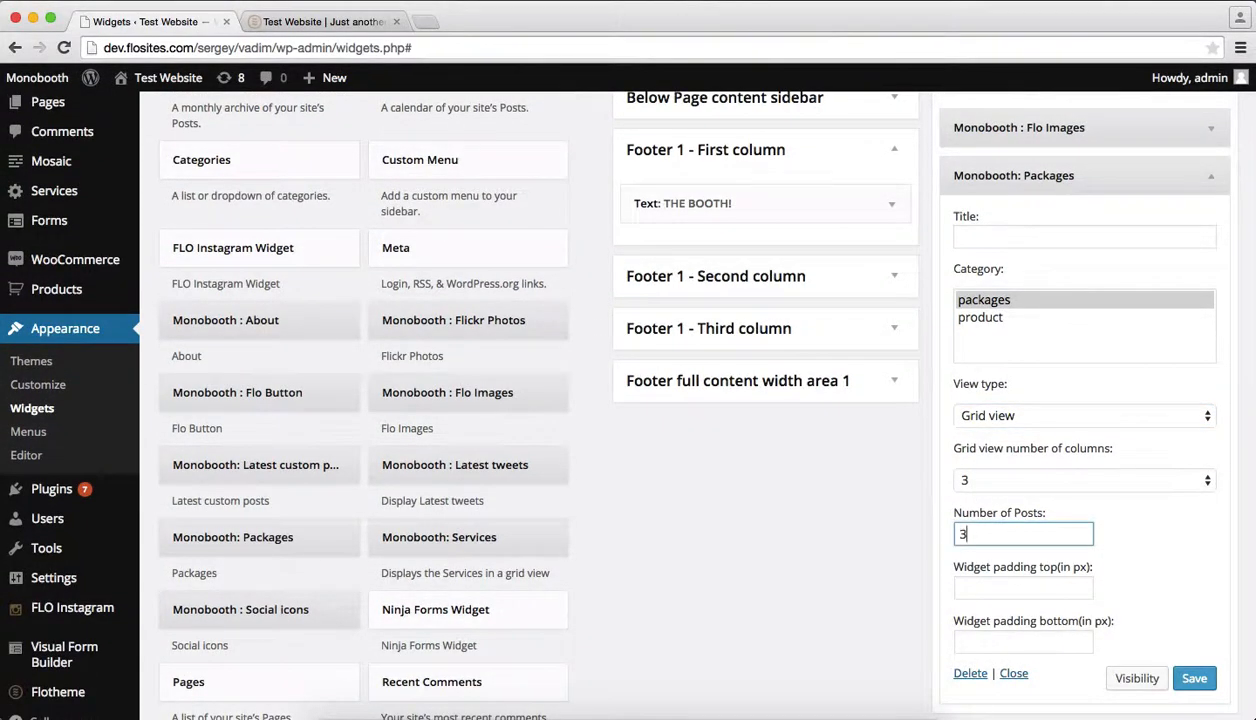
pyautogui.click(1008, 587)
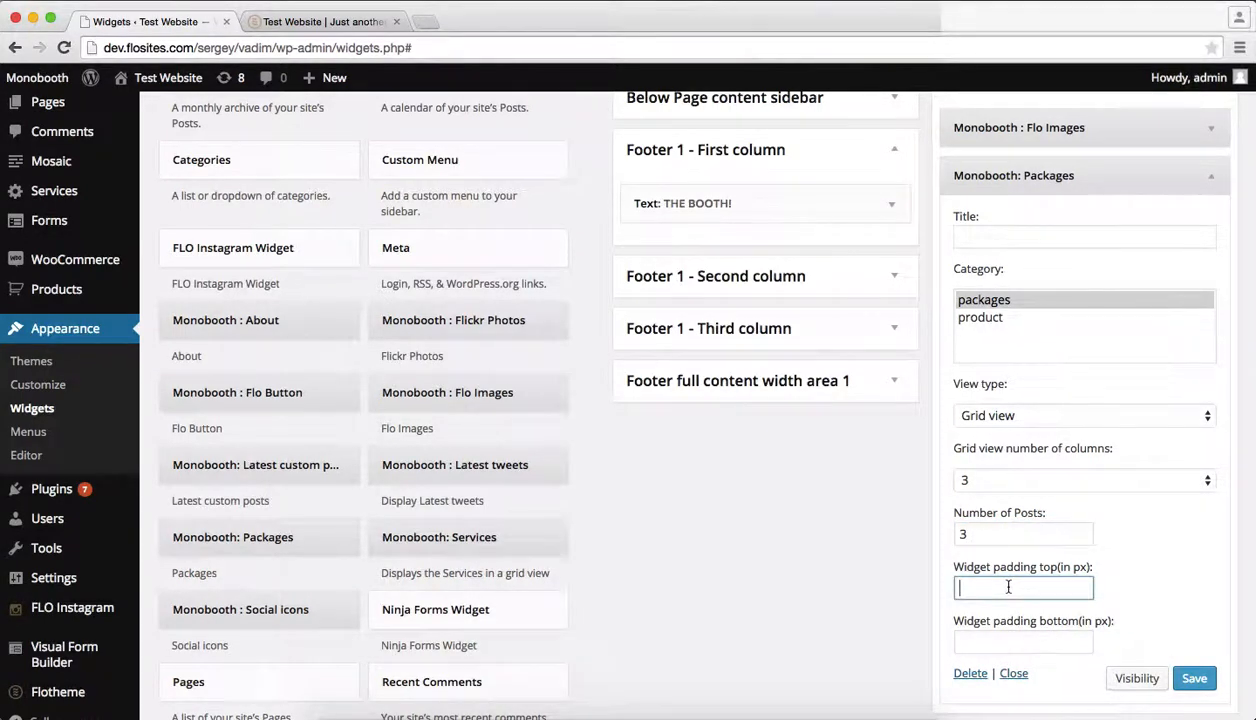
pyautogui.write('40')
pyautogui.scroll(-2, 1160, 560)
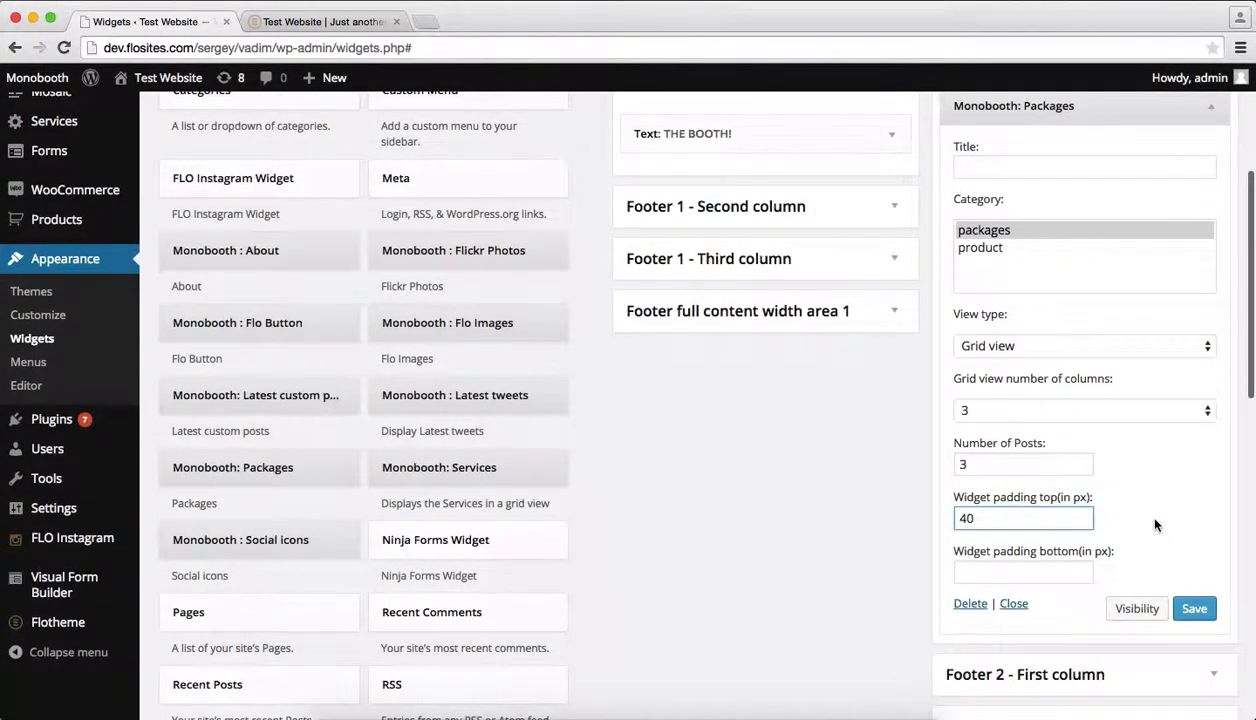
pyautogui.click(1196, 604)
# Reload the test website's home page and examine the packages section below the full-width photo, including its Book Now buttons
pyautogui.hotkey('ctrl', 'Tab')
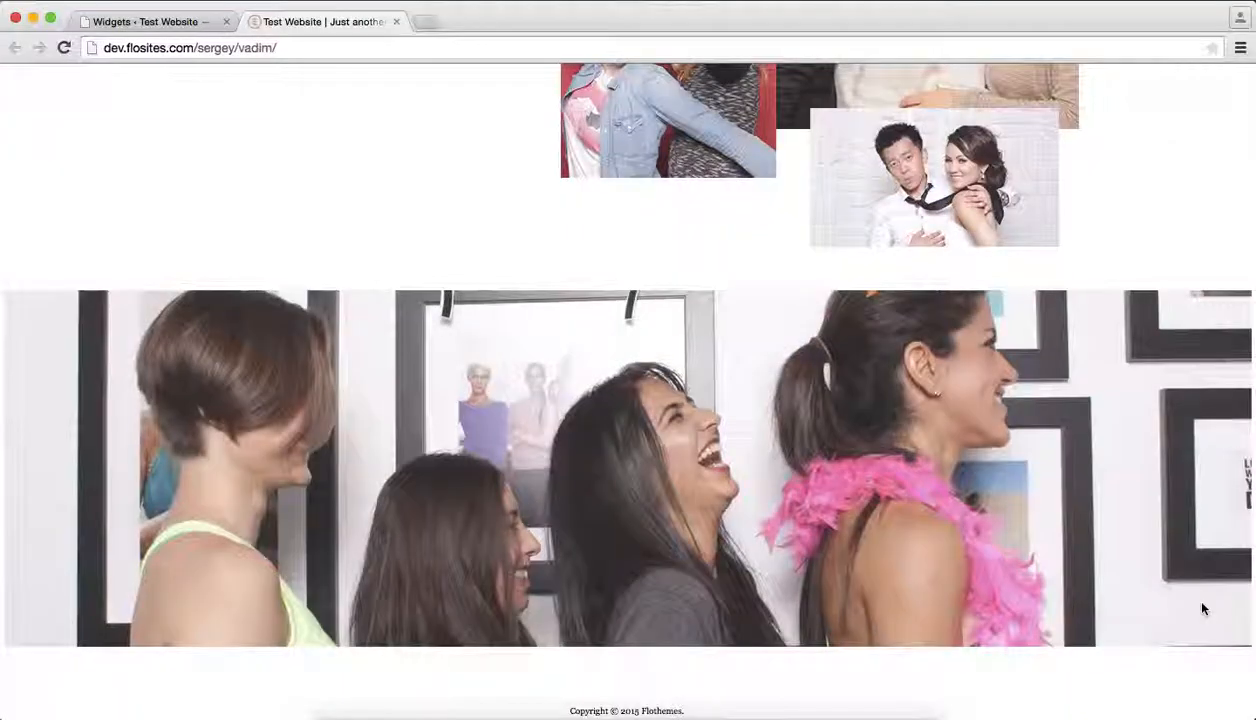
pyautogui.press('super+r')
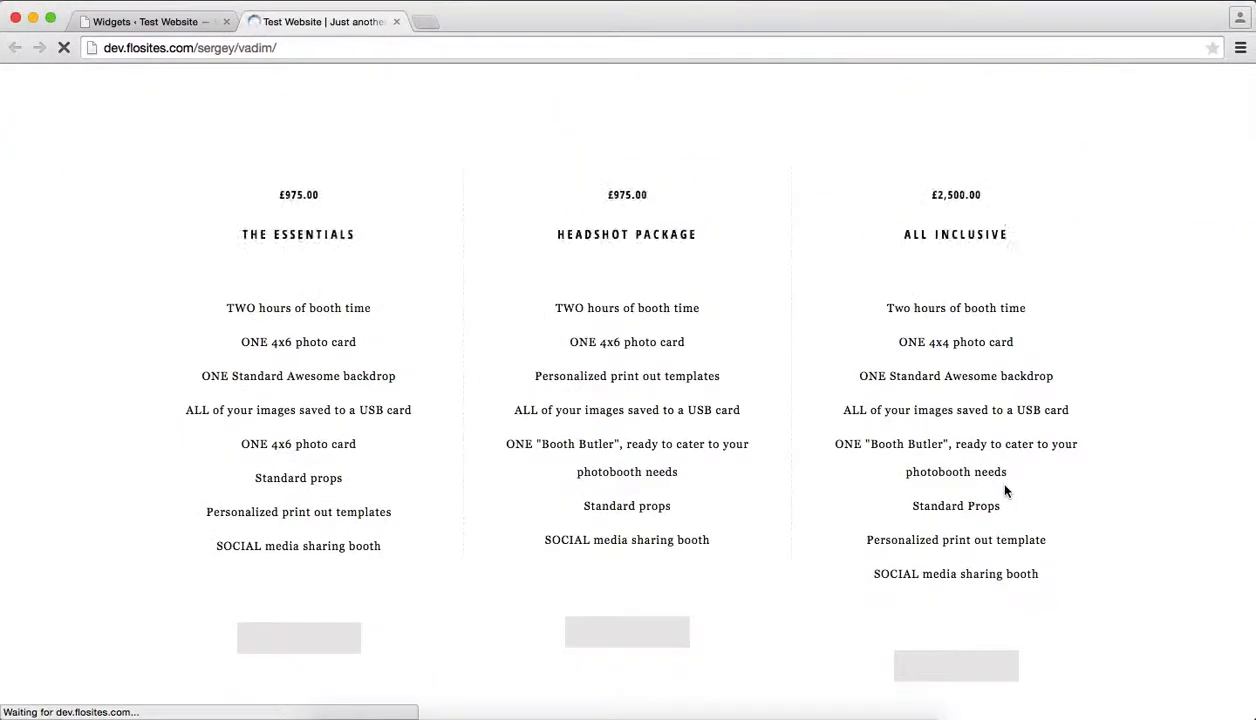
pyautogui.scroll(-5, 1006, 490)
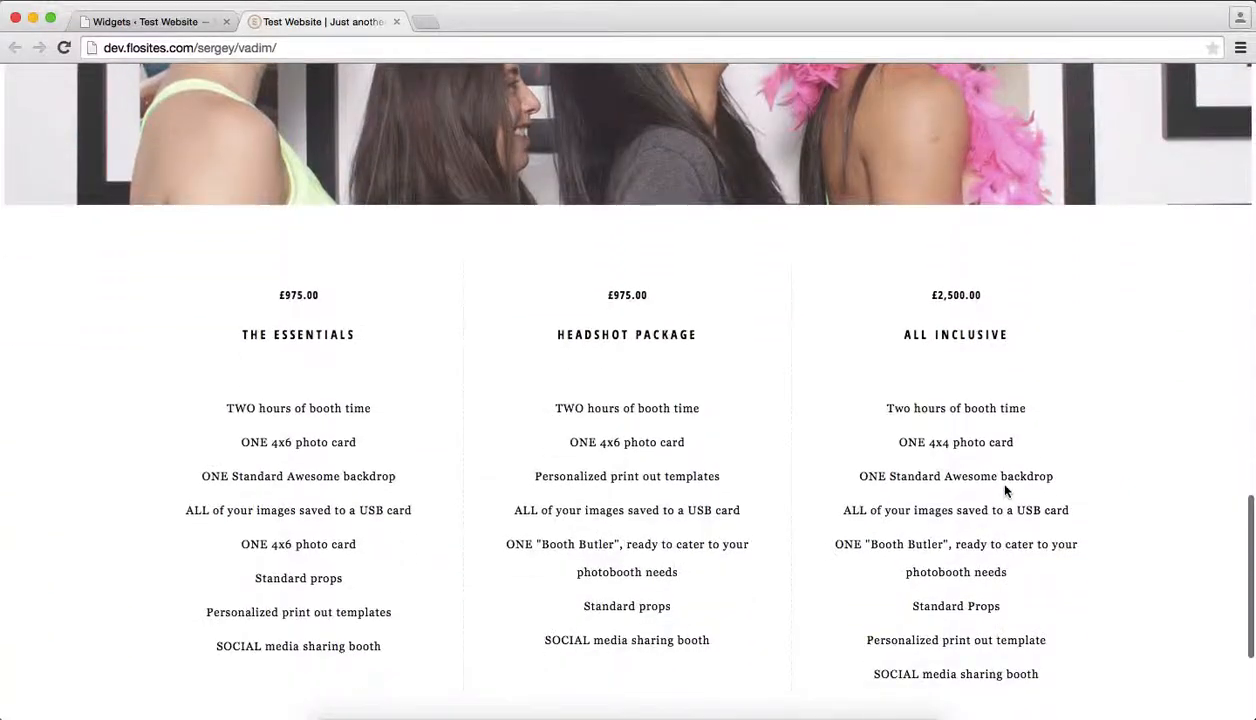
pyautogui.scroll(-2, 660, 393)
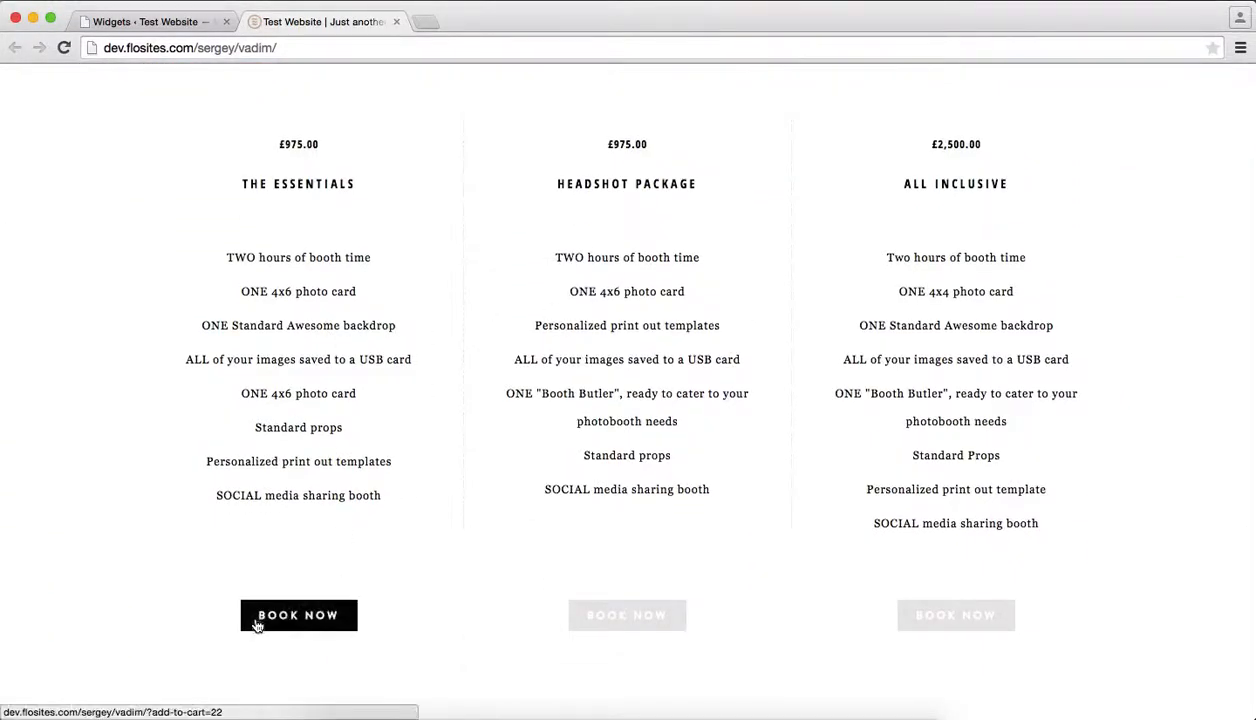
pyautogui.scroll(1, 973, 617)
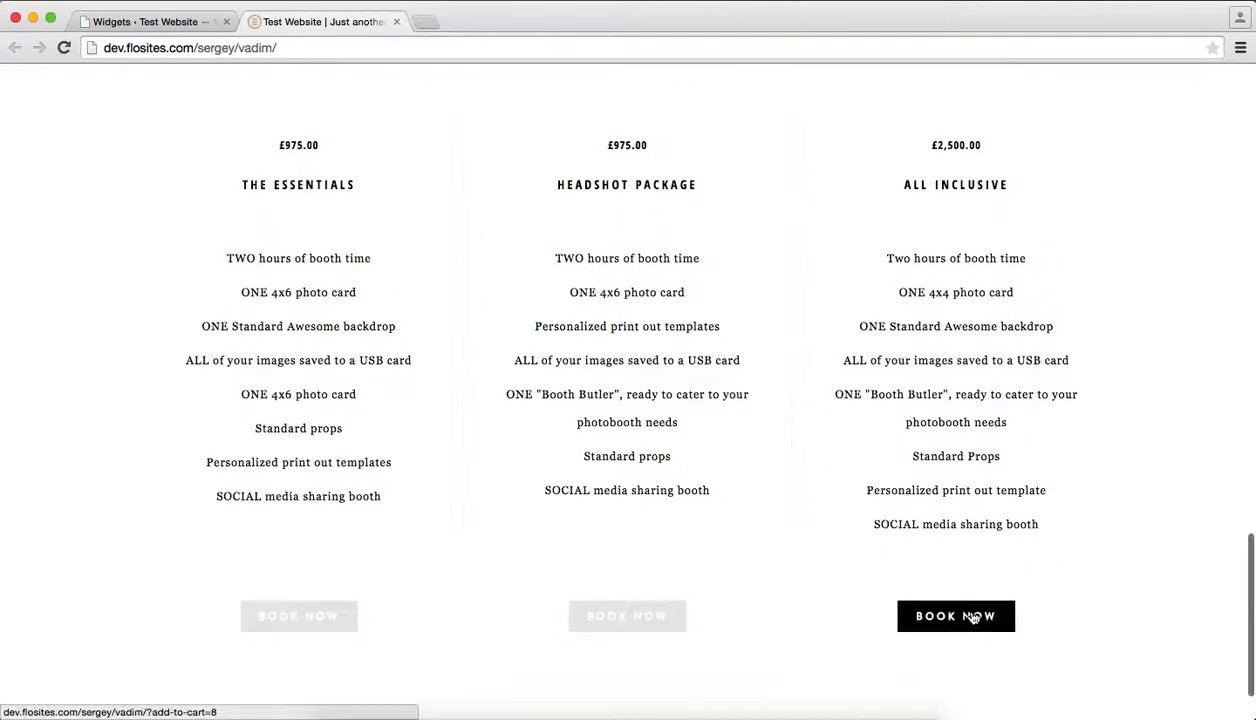
pyautogui.scroll(-1, 973, 617)
pyautogui.scroll(3, 973, 617)
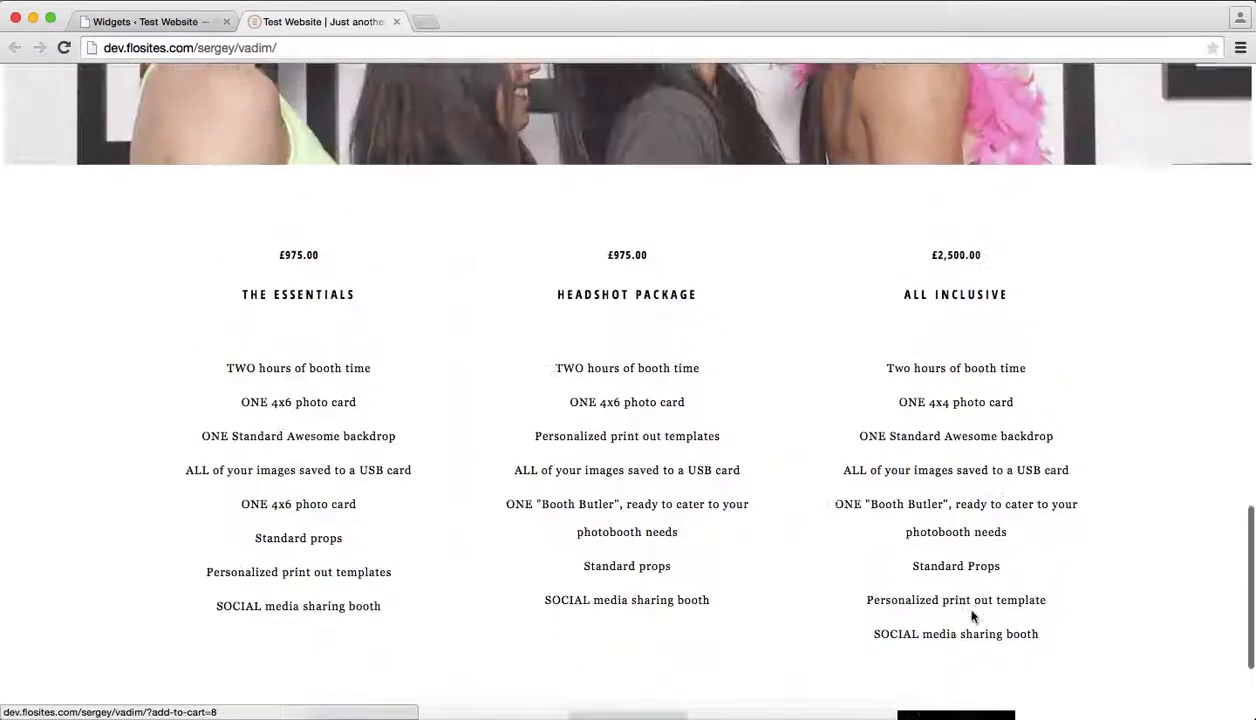
pyautogui.scroll(-2, 782, 547)
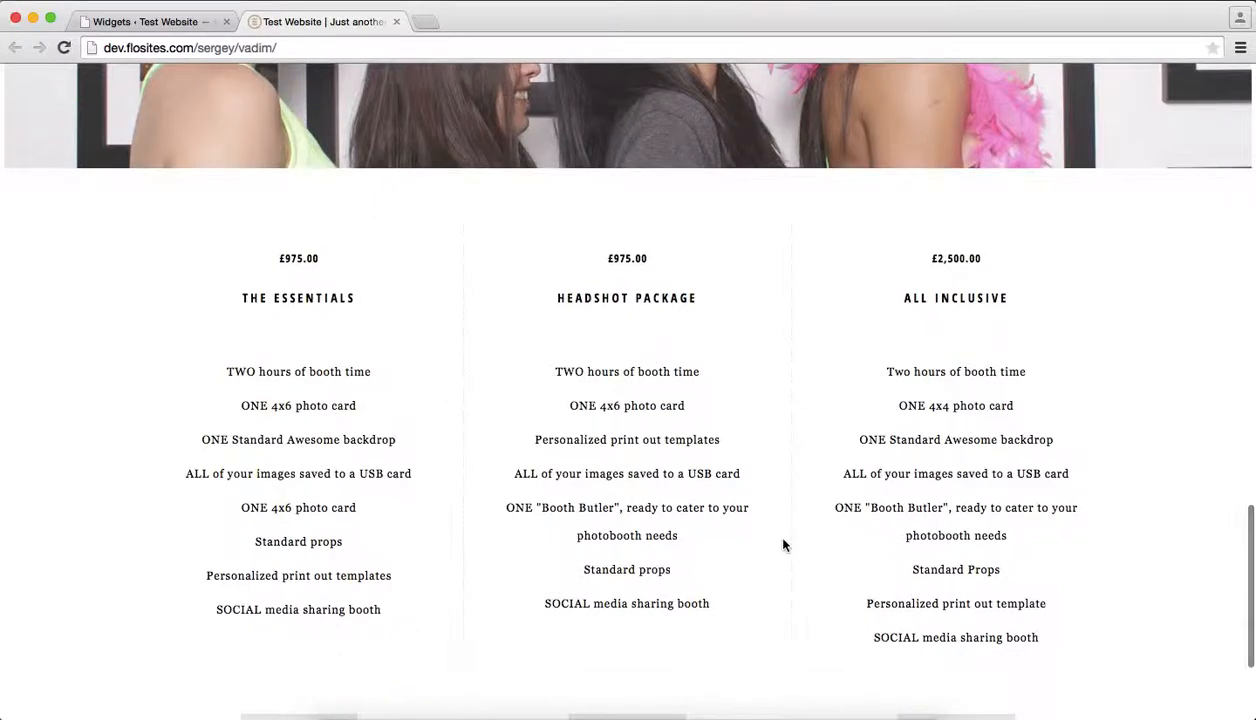
# Clear the Packages widget's top padding, save the widget and reload the test home page to compare the spacing
pyautogui.hotkey('ctrl', 'shift', 'Tab')
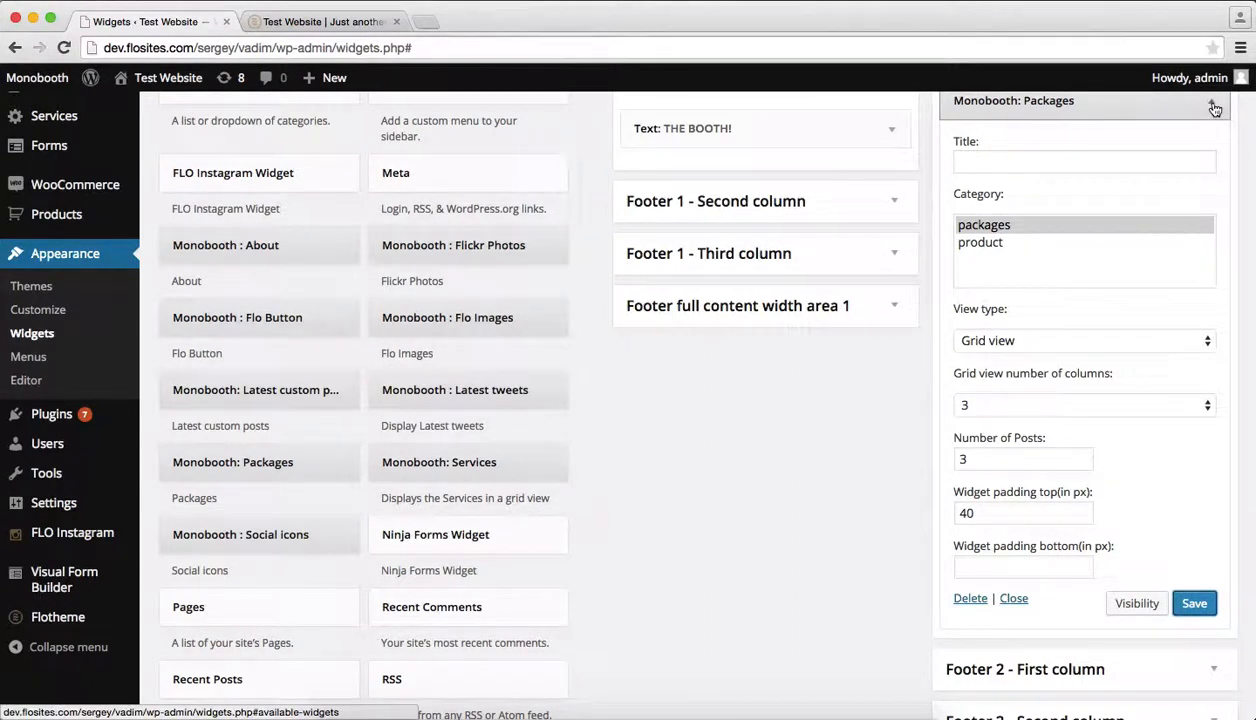
pyautogui.doubleClick(986, 512)
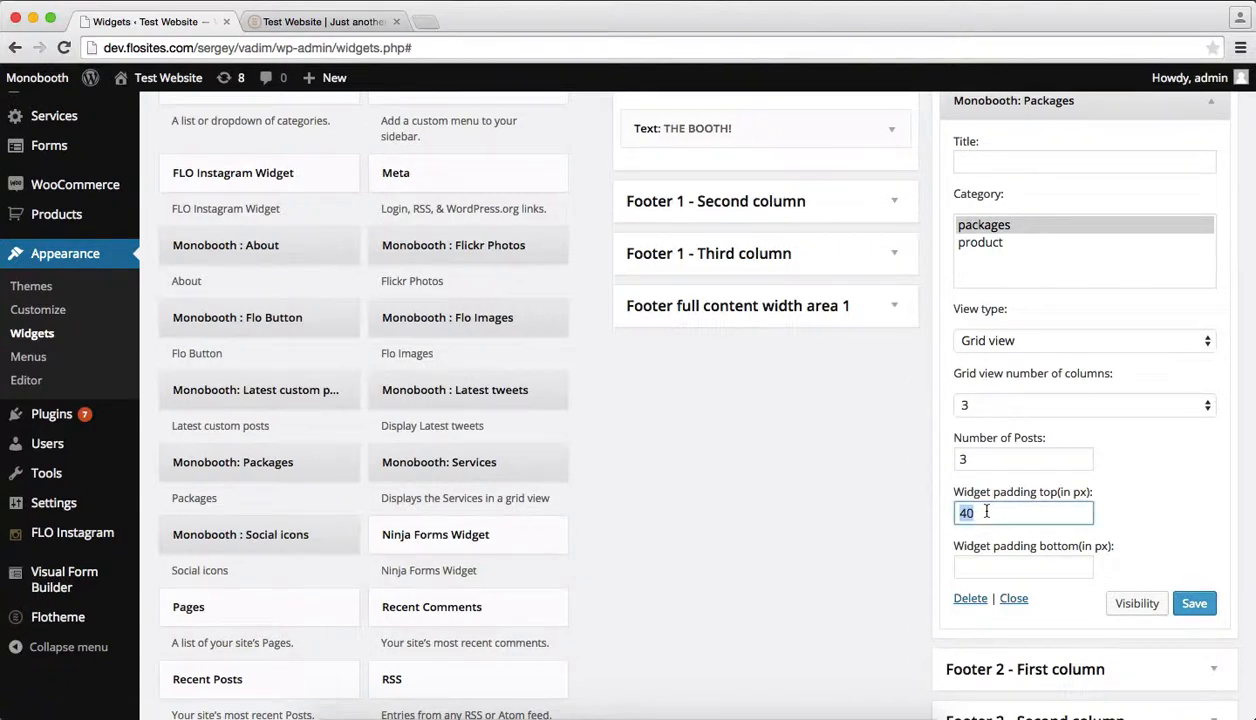
pyautogui.press('BackSpace')
pyautogui.click(1195, 603)
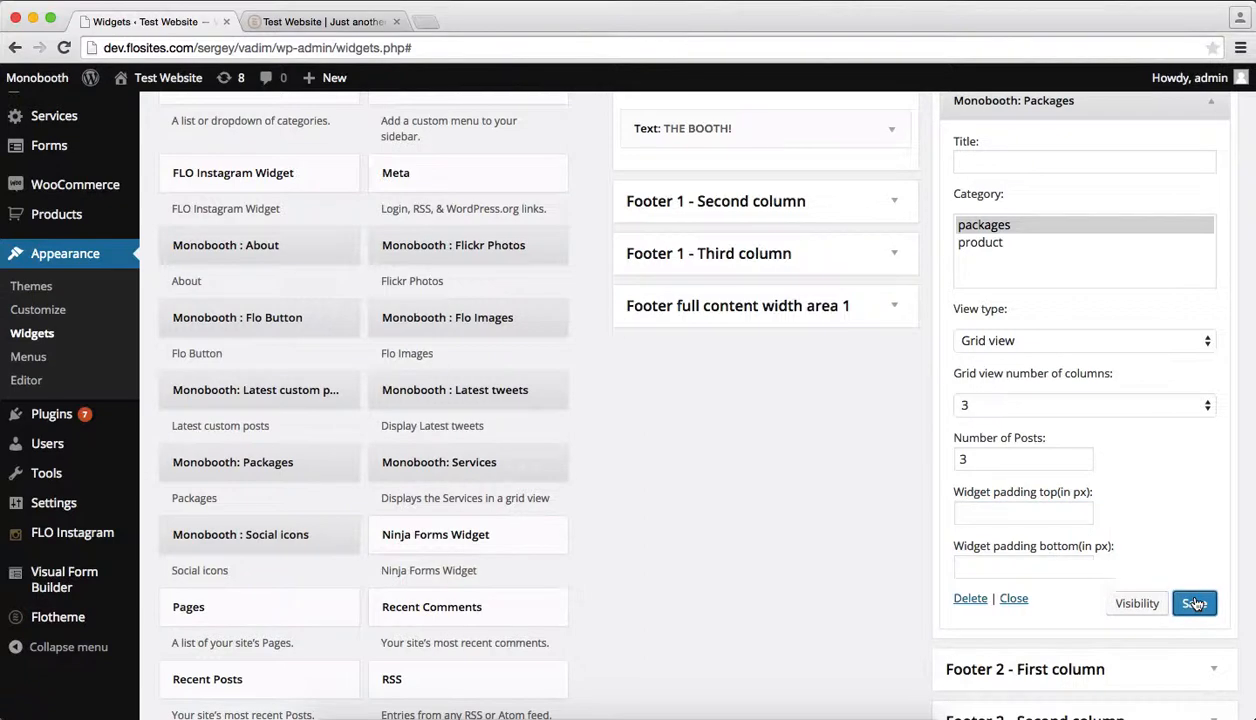
pyautogui.hotkey('ctrl', 'Tab')
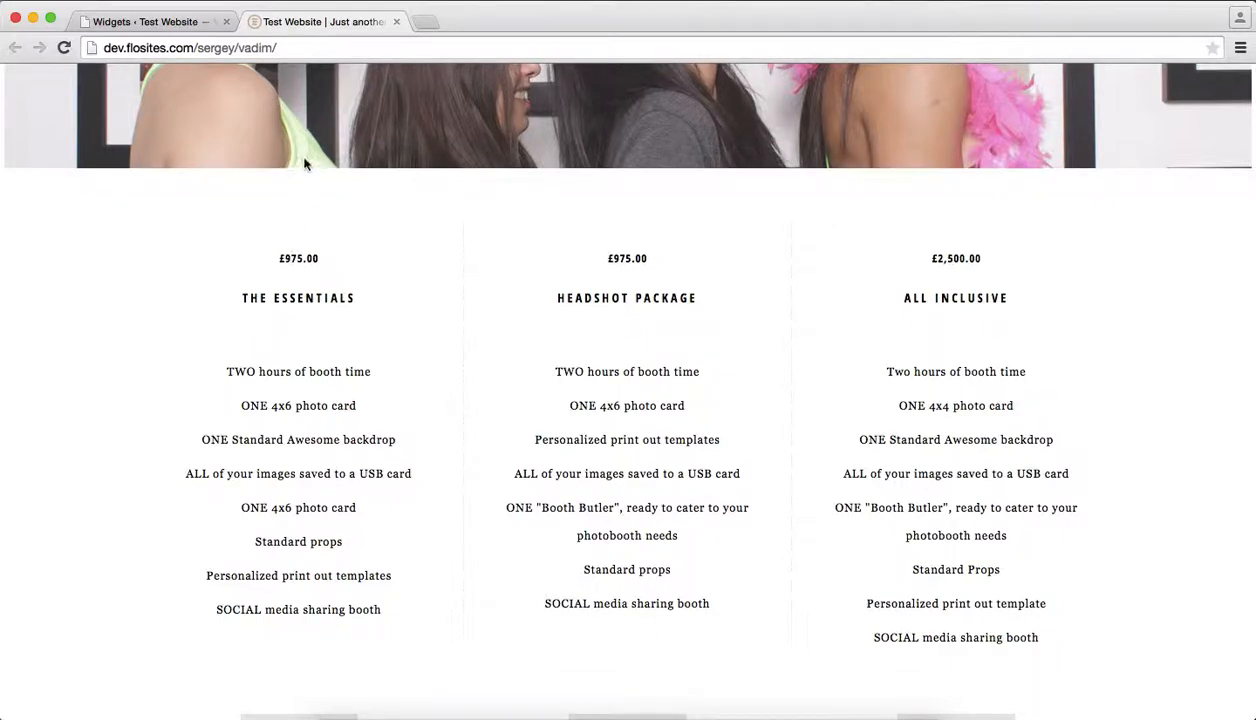
pyautogui.press('super+r')
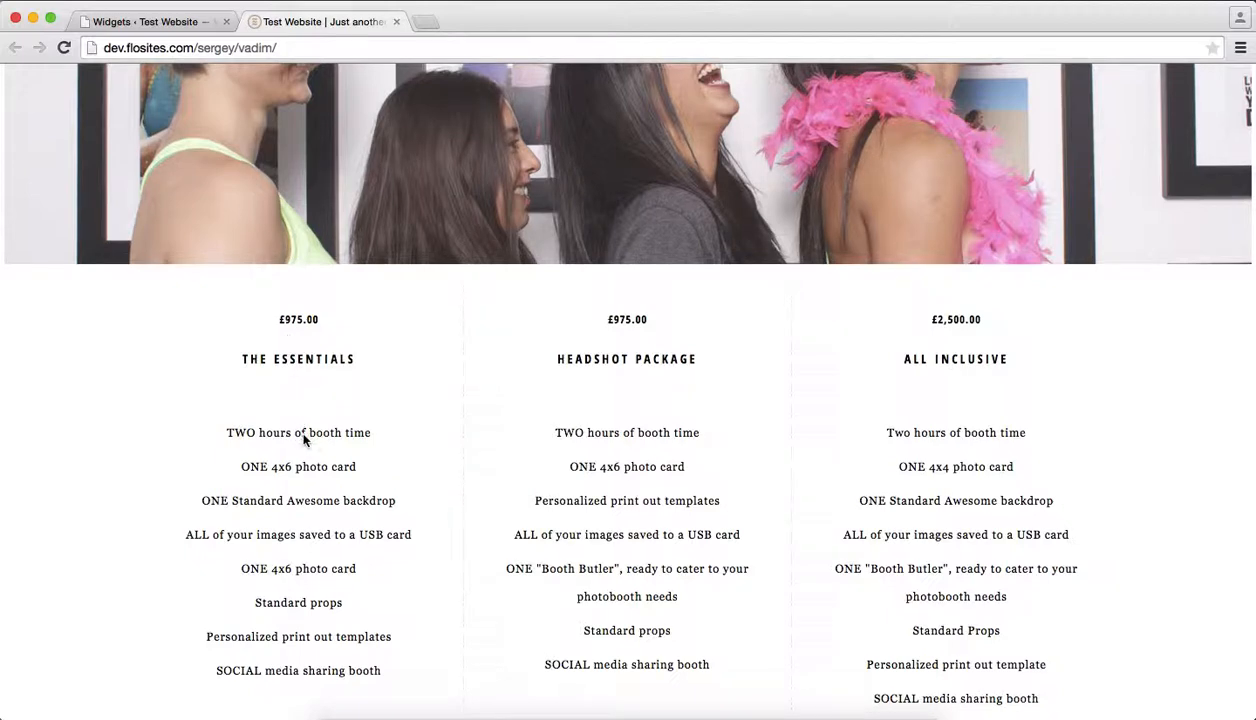
# Set the Packages widget's top padding to 40 px, save the widget and collapse it
pyautogui.hotkey('ctrl', 'shift', 'Tab')
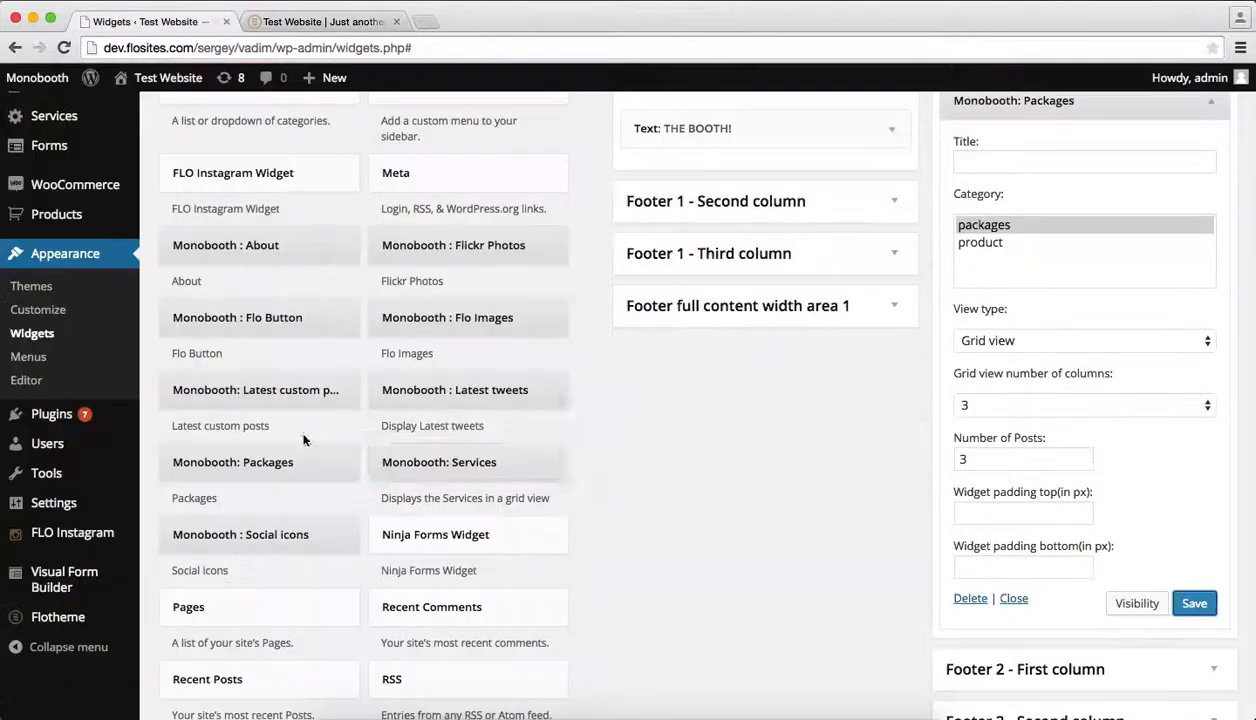
pyautogui.click(980, 511)
pyautogui.write('40')
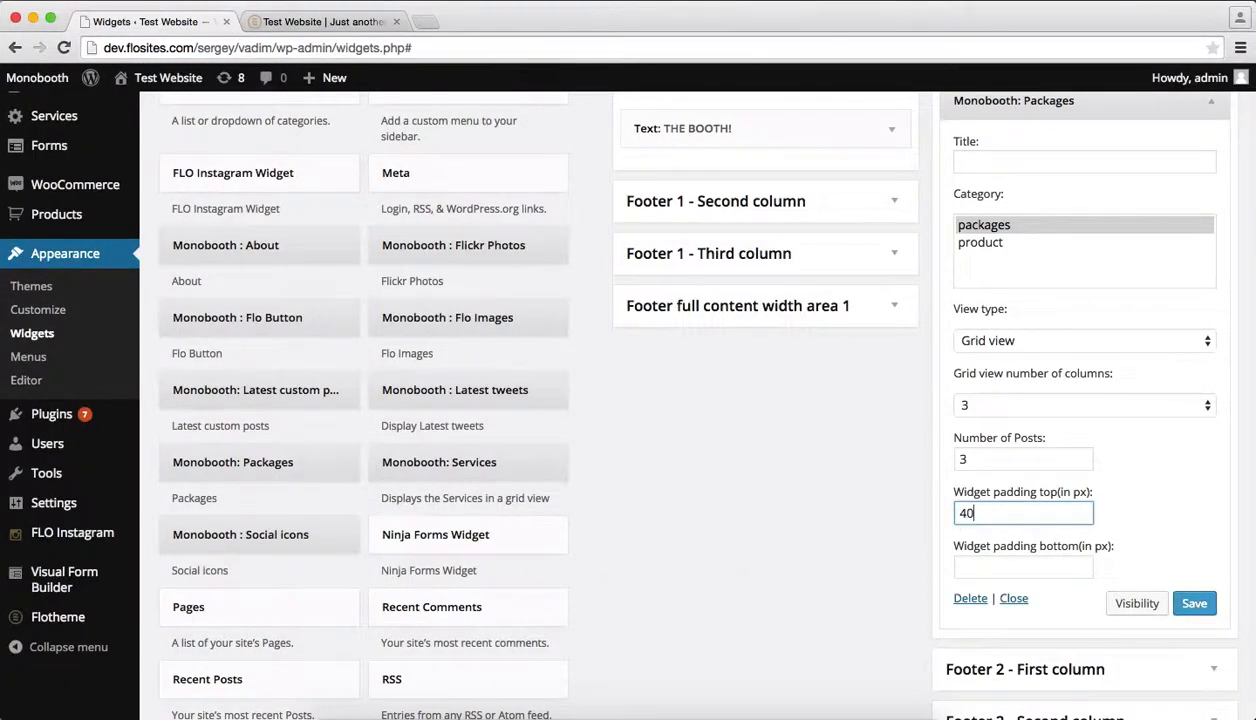
pyautogui.click(1195, 604)
pyautogui.scroll(5, 1236, 411)
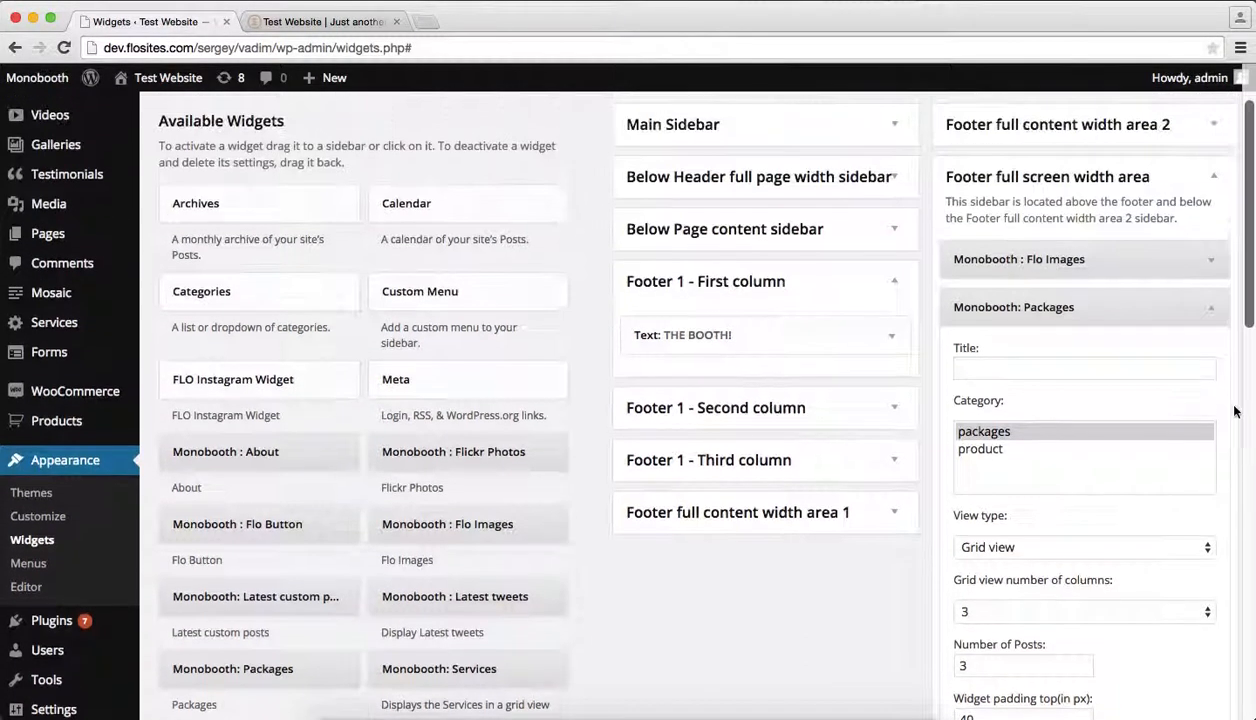
pyautogui.click(1211, 312)
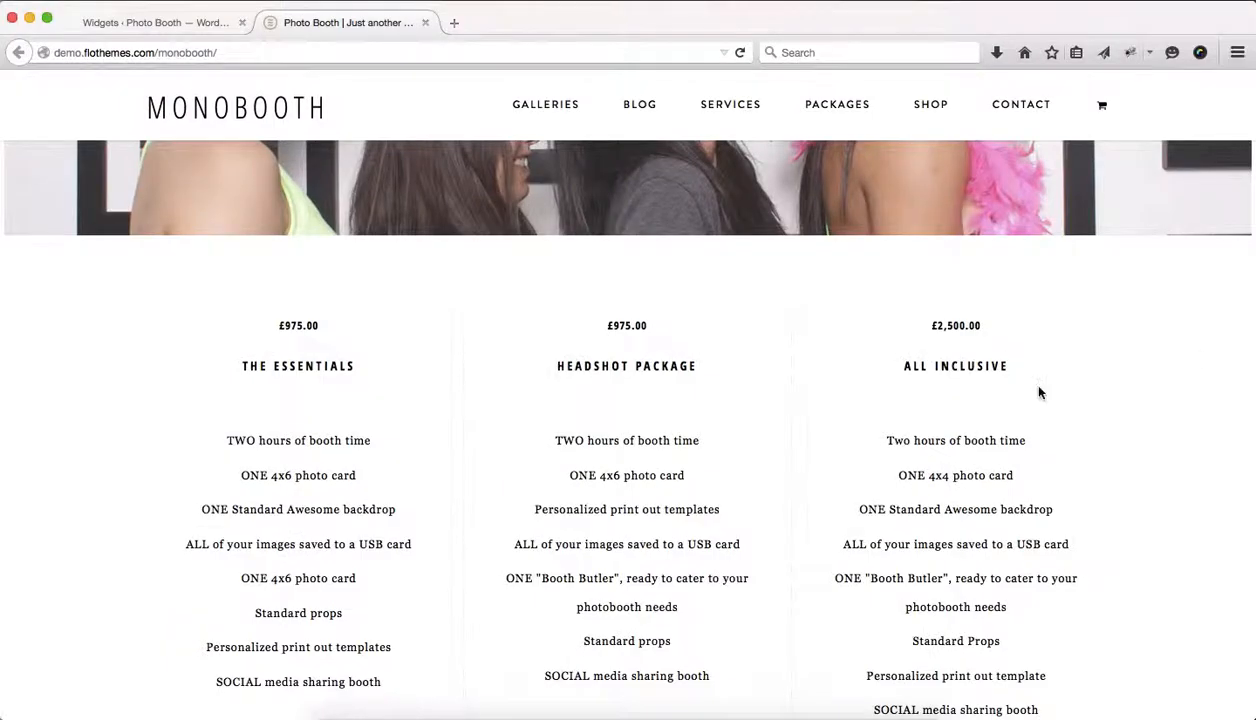
# Check the demo home page below its packages in Firefox, and expand Below Page content sidebar on Chrome's Widgets page with Footer 1 - First column collapsed
pyautogui.scroll(-10, 1037, 392)
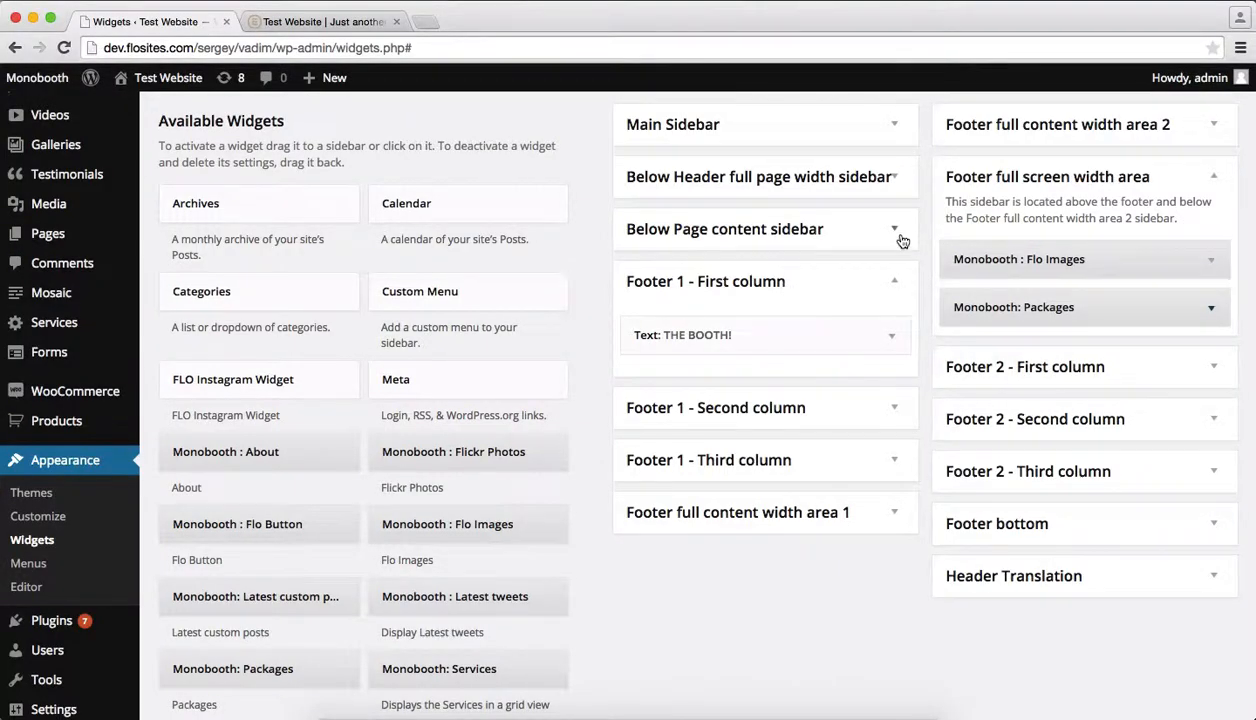
pyautogui.click(893, 283)
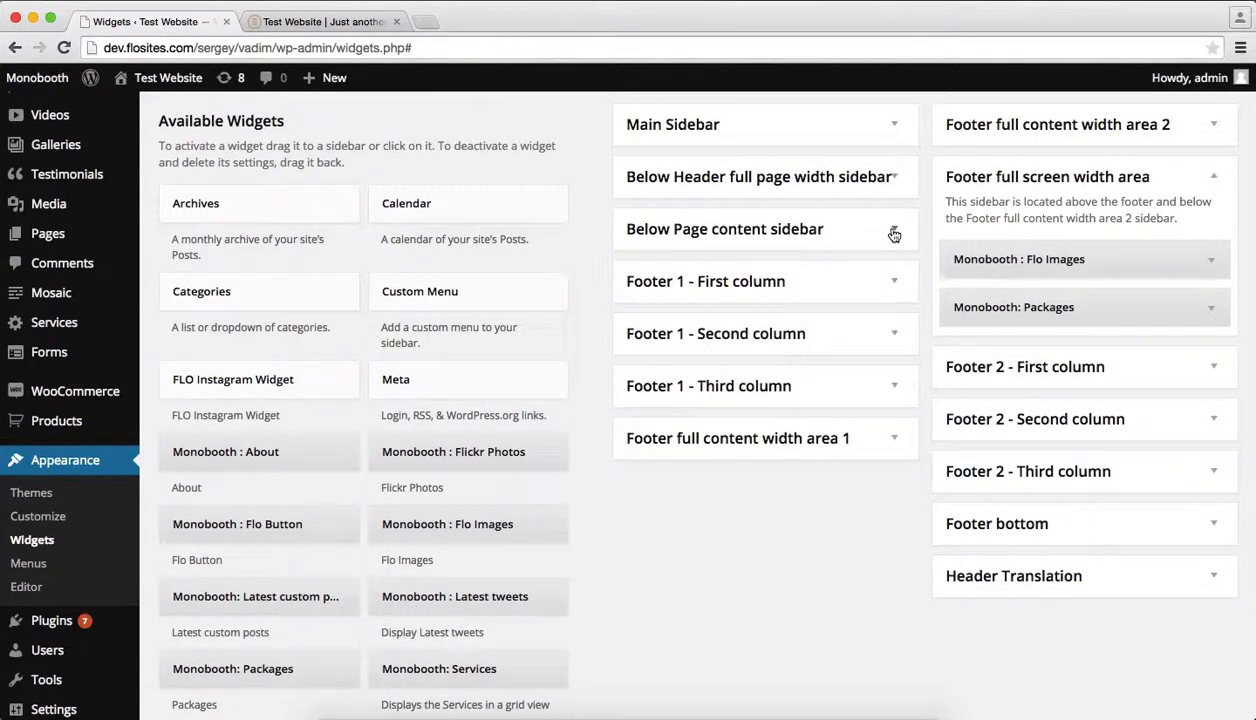
pyautogui.click(892, 180)
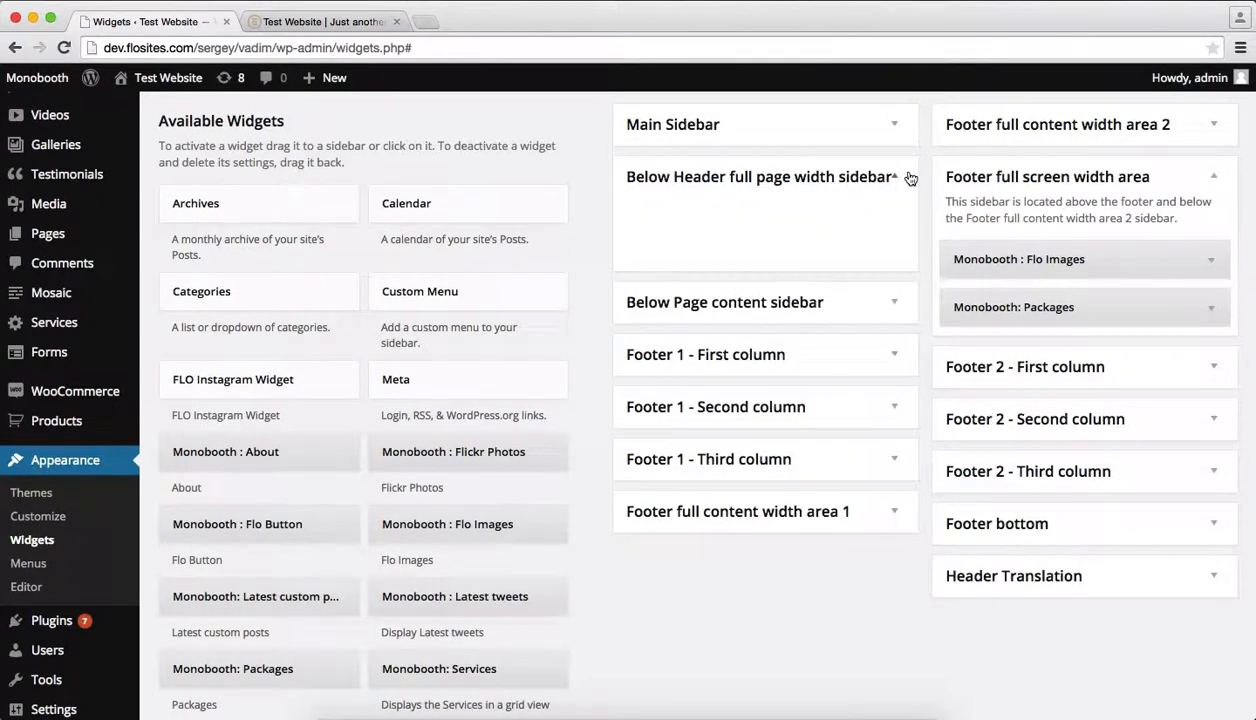
pyautogui.click(894, 177)
pyautogui.click(892, 232)
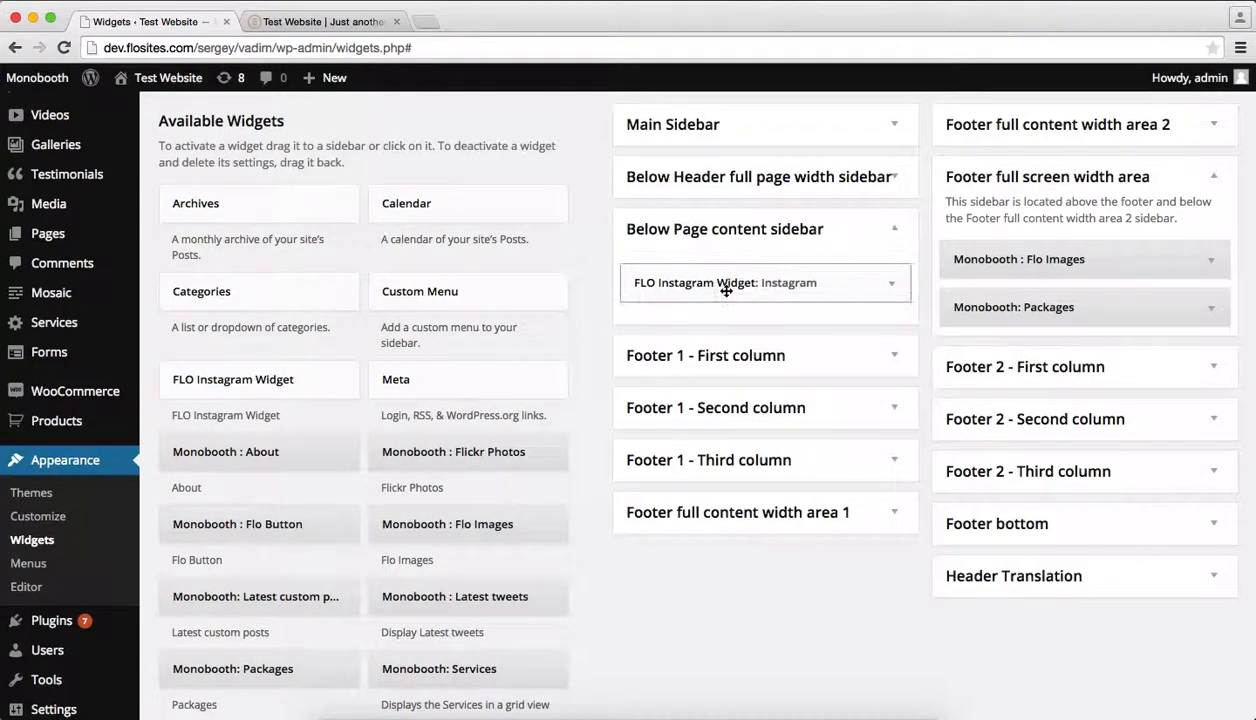
# Move the FLO Instagram Widget from Below Page content sidebar to below Packages in Footer full screen width area and open its settings
pyautogui.moveTo(724, 284); pyautogui.dragTo(1026, 368)
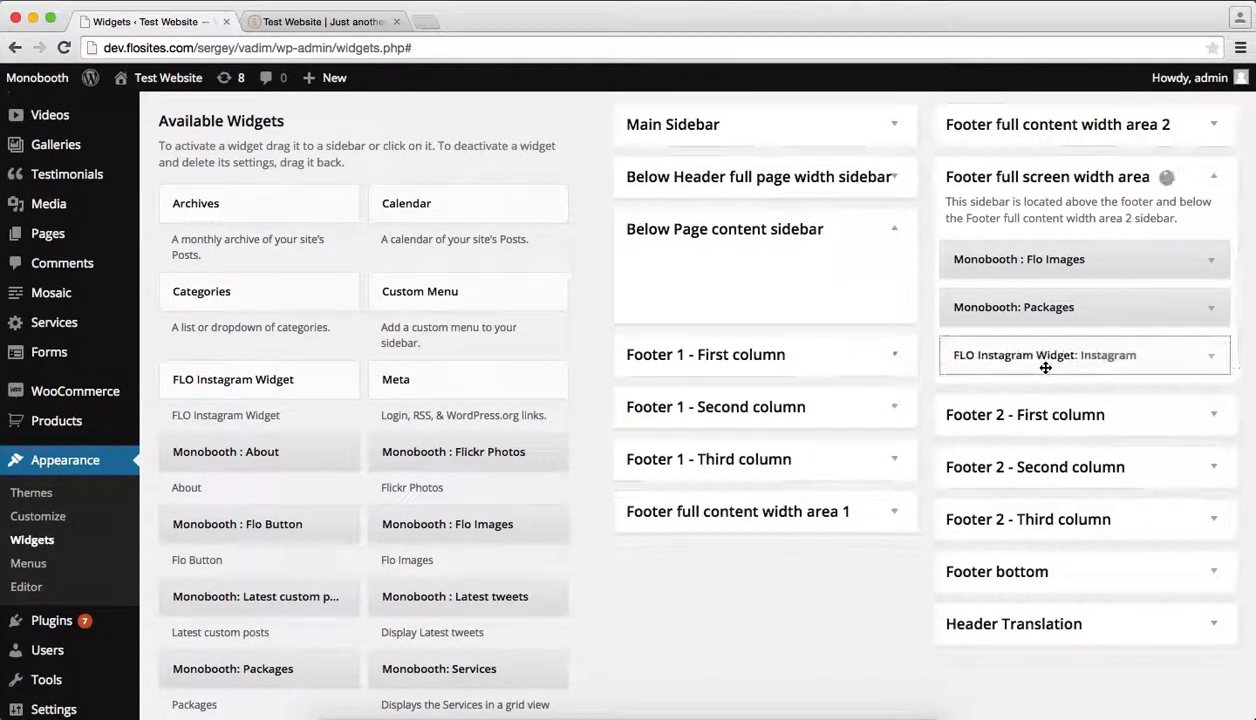
pyautogui.click(1211, 357)
pyautogui.scroll(-2, 1210, 364)
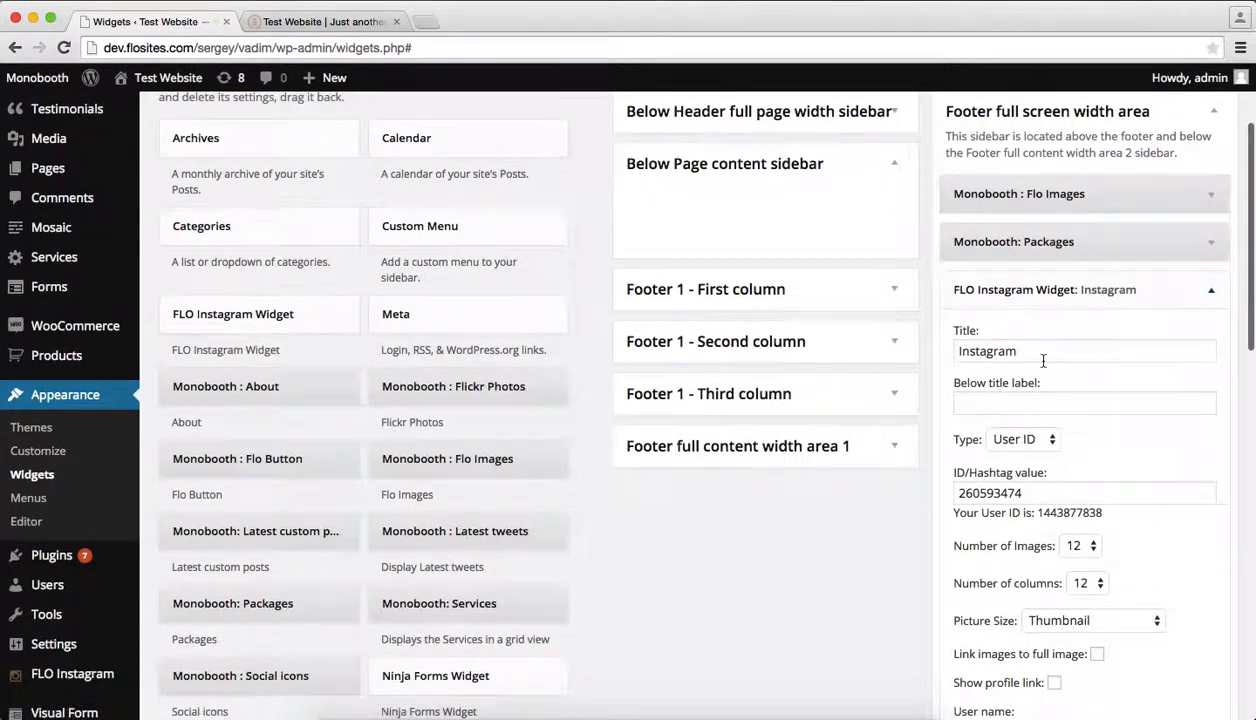
# Review the FLO Instagram Widget's ID, image count, column and picture size settings, and collapse the widget
pyautogui.scroll(-2, 1015, 400)
pyautogui.scroll(-6, 1008, 410)
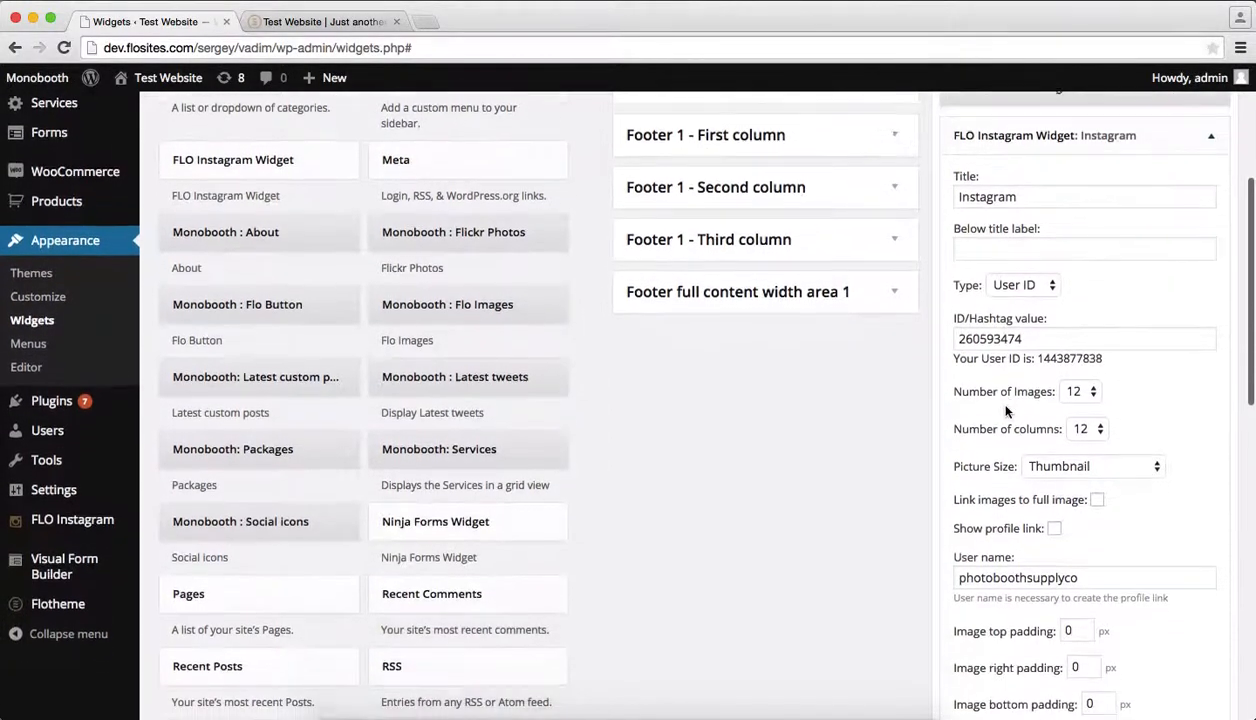
pyautogui.scroll(4, 1070, 430)
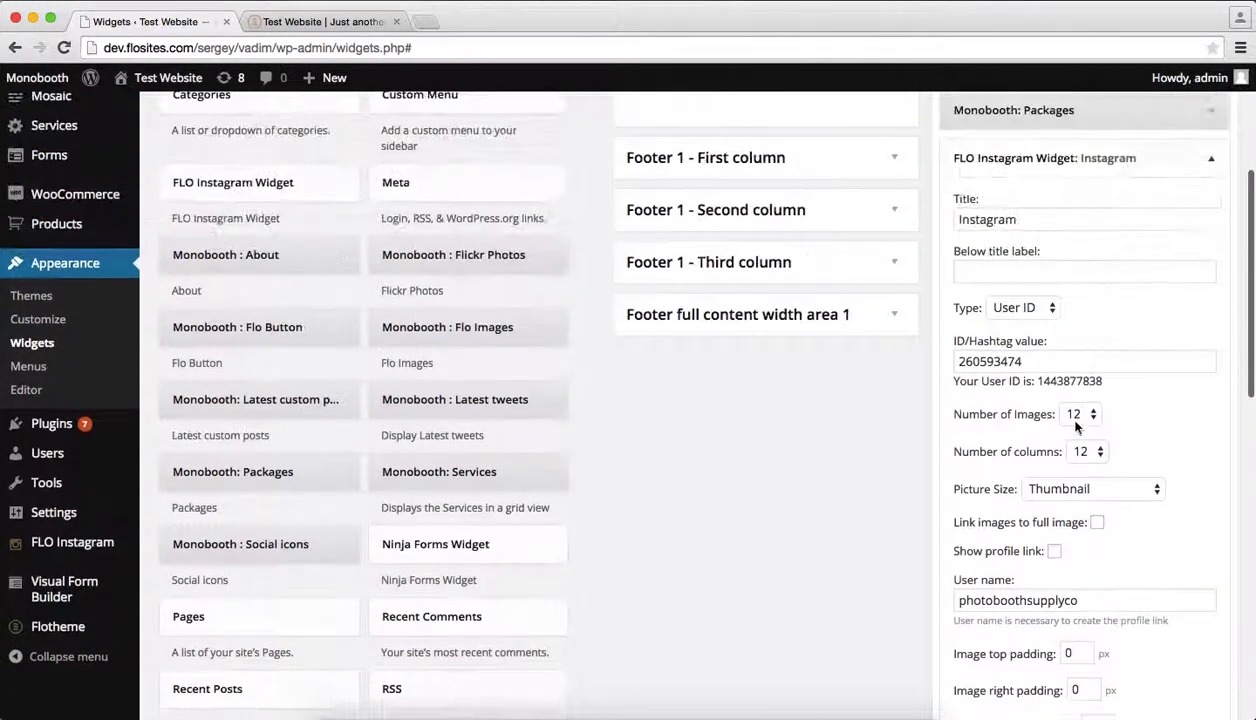
pyautogui.click(1212, 163)
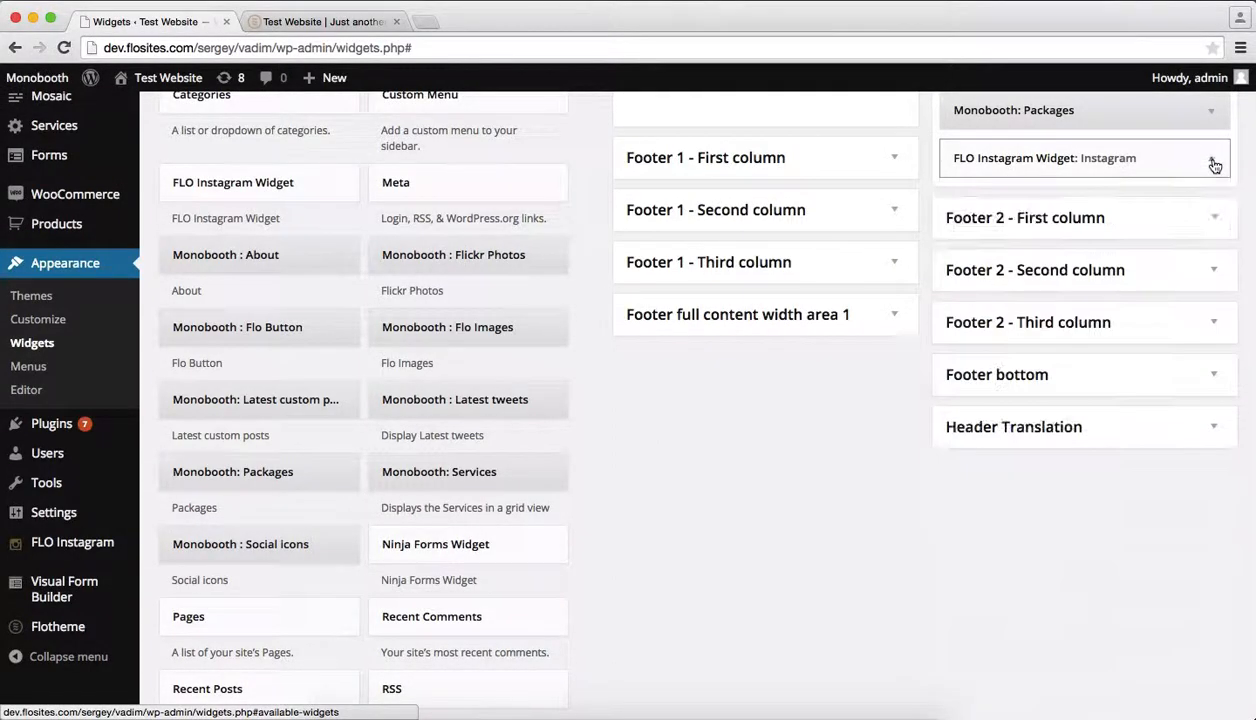
# View the FLO Instagram Settings page in a separate tab and close that tab again
pyautogui.keyDown('super'); pyautogui.click(91, 545); pyautogui.keyUp('super')
pyautogui.click(296, 22)
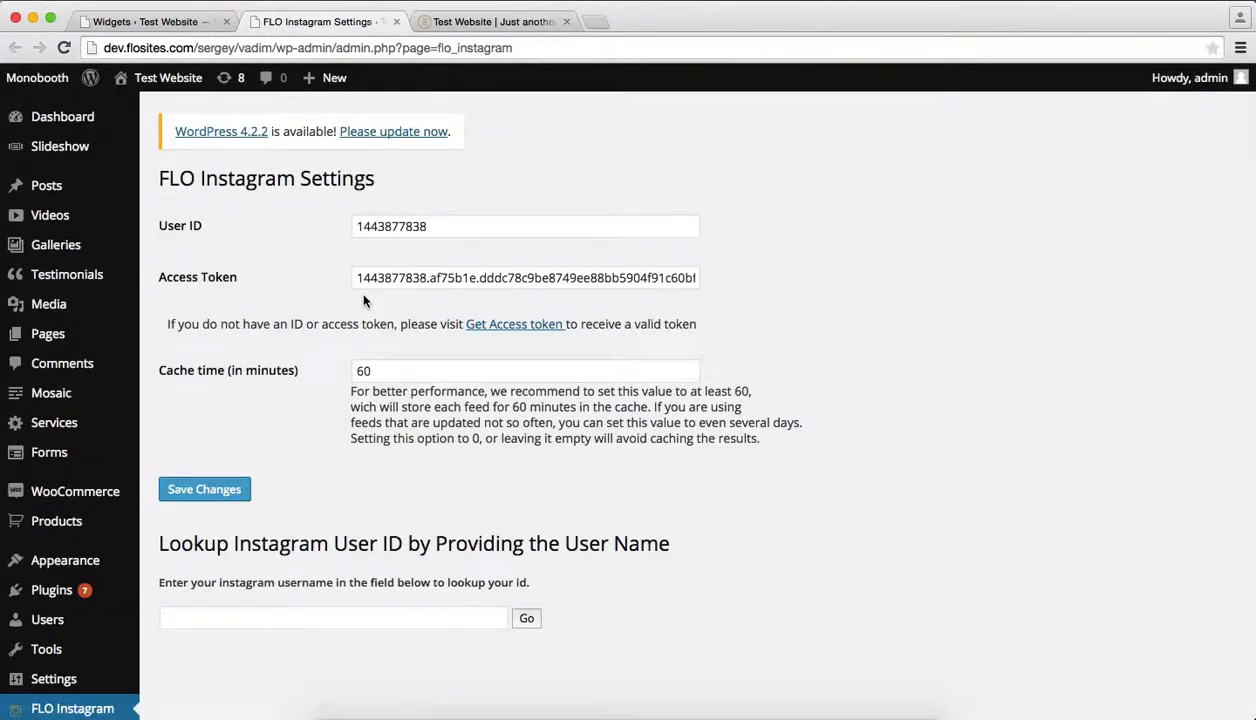
pyautogui.press('super+w')
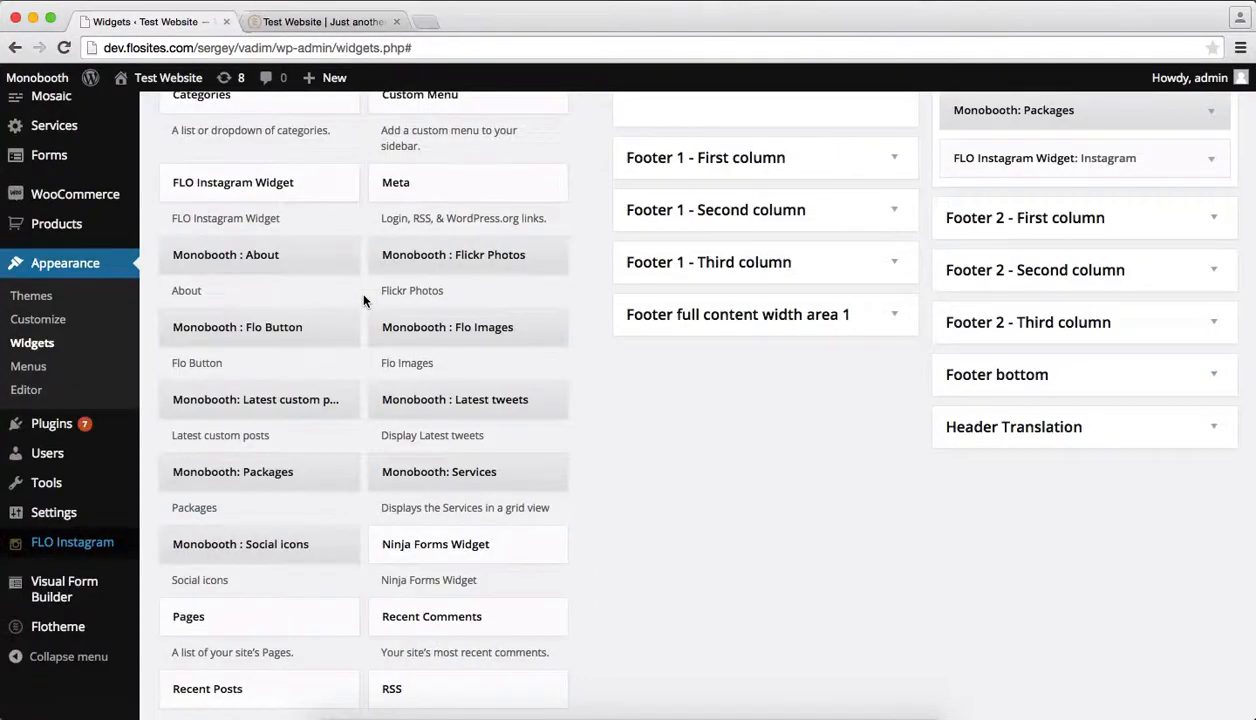
# Reload the test home page and check the Instagram section below the packages
pyautogui.scroll(5, 1009, 308)
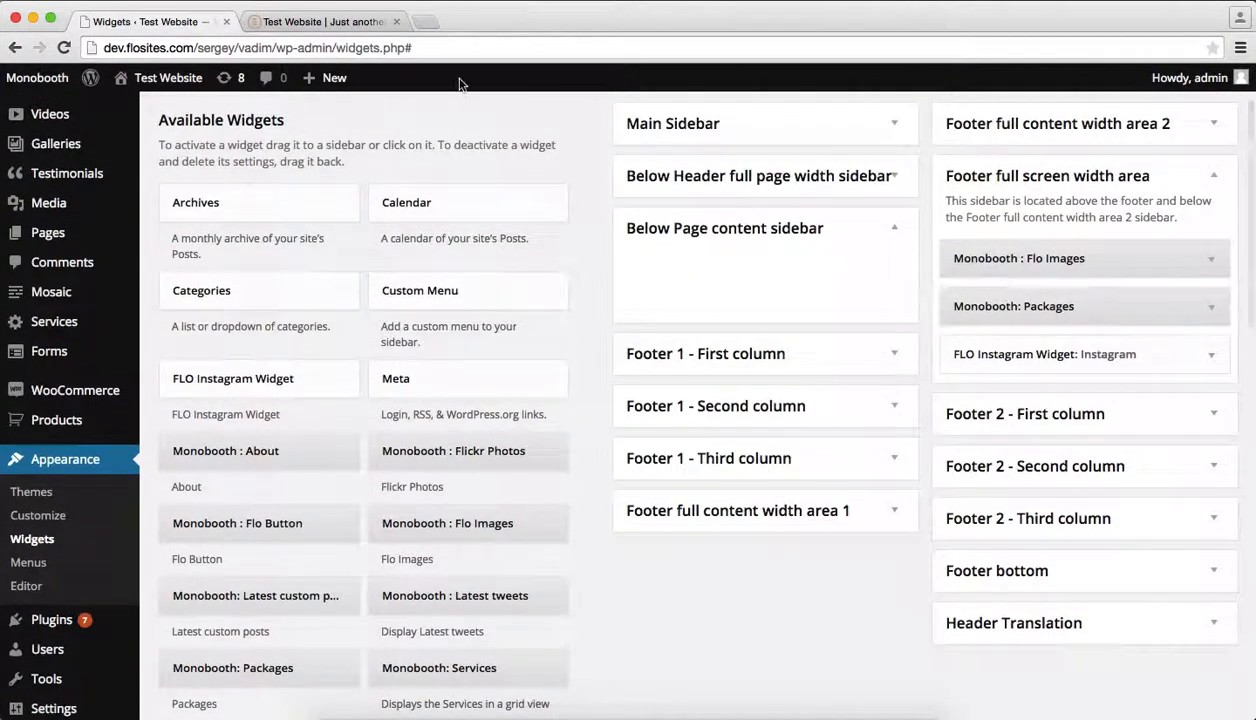
pyautogui.click(332, 22)
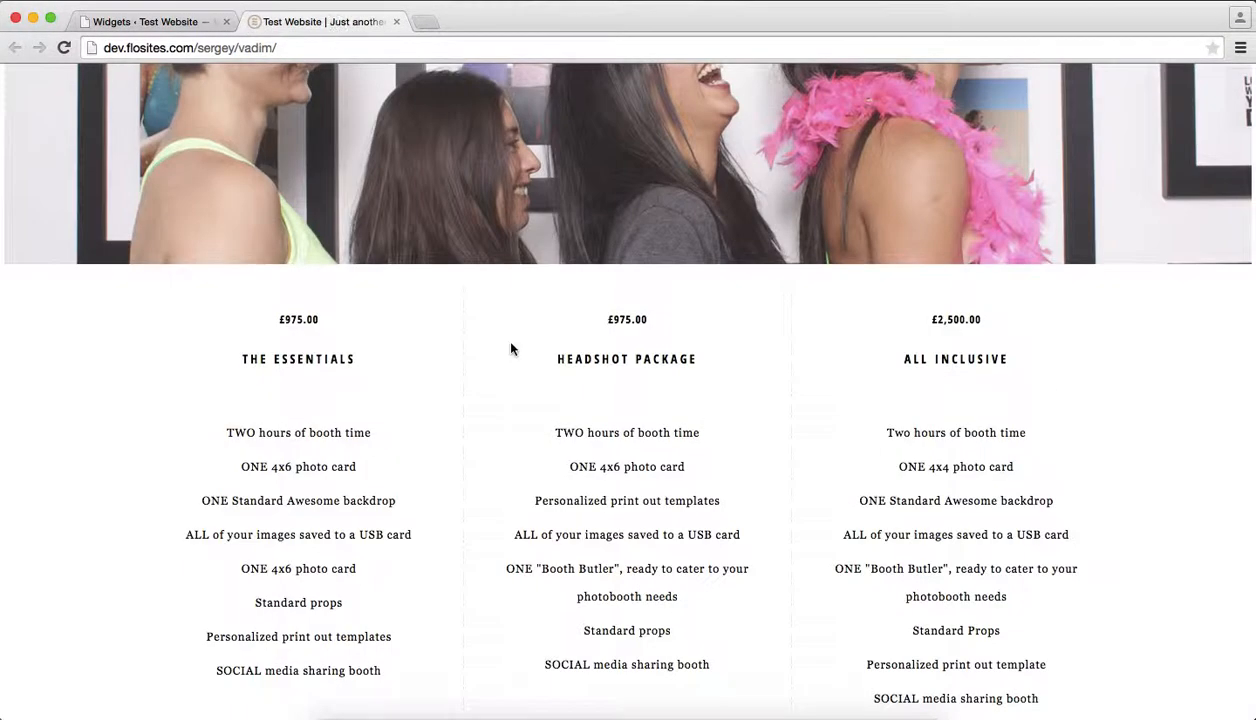
pyautogui.press('super+r')
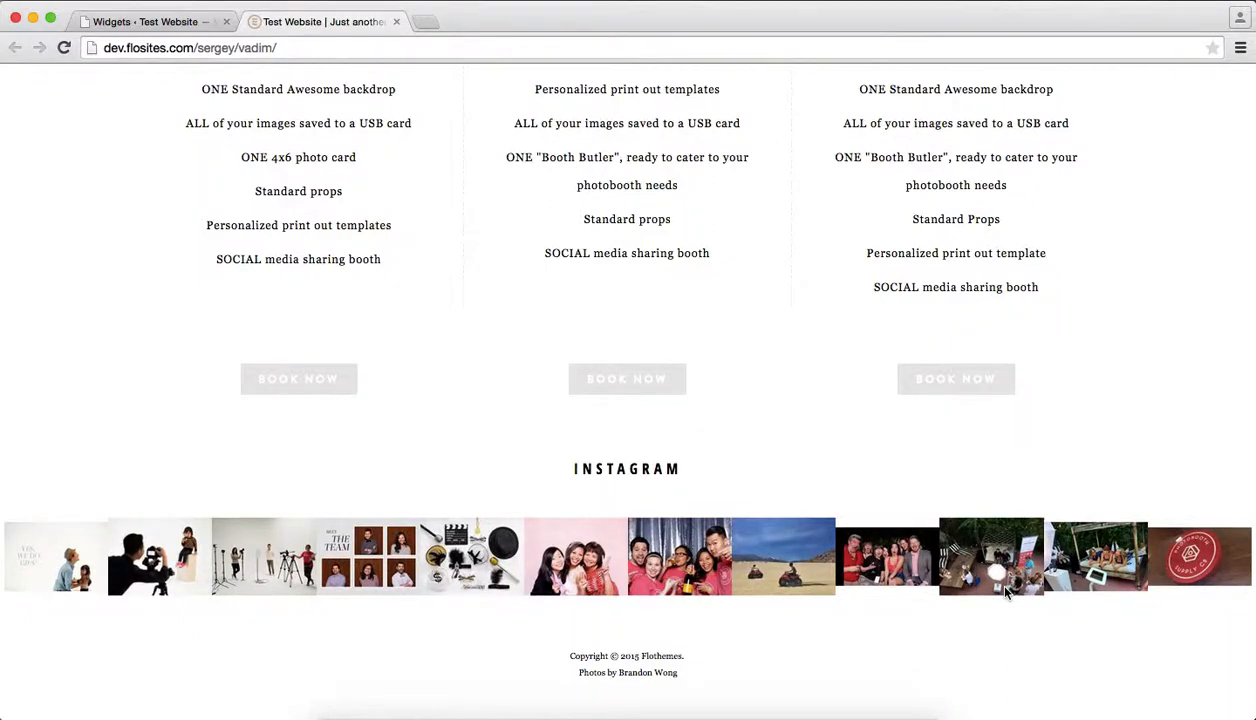
# Switch to Firefox and examine the demo home page's footer columns below Instagram and its three text columns near the slideshow
pyautogui.press('super+Tab')
pyautogui.scroll(-3, 969, 452)
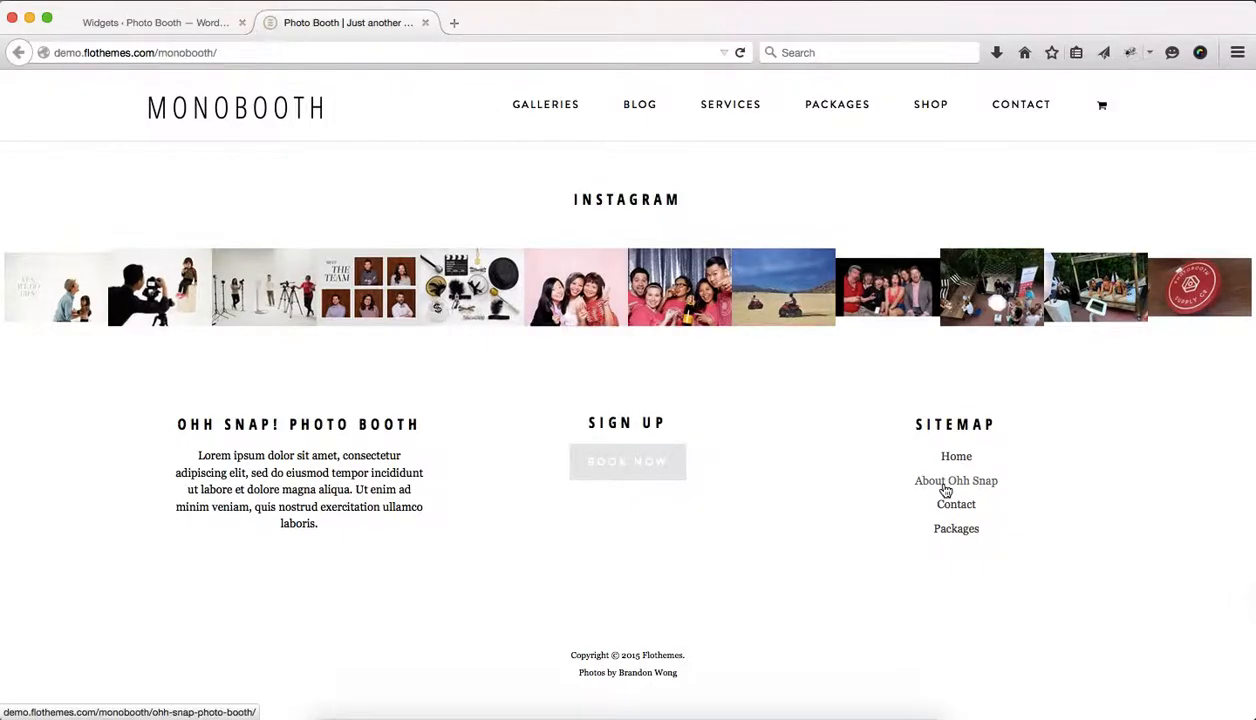
pyautogui.scroll(10, 868, 490)
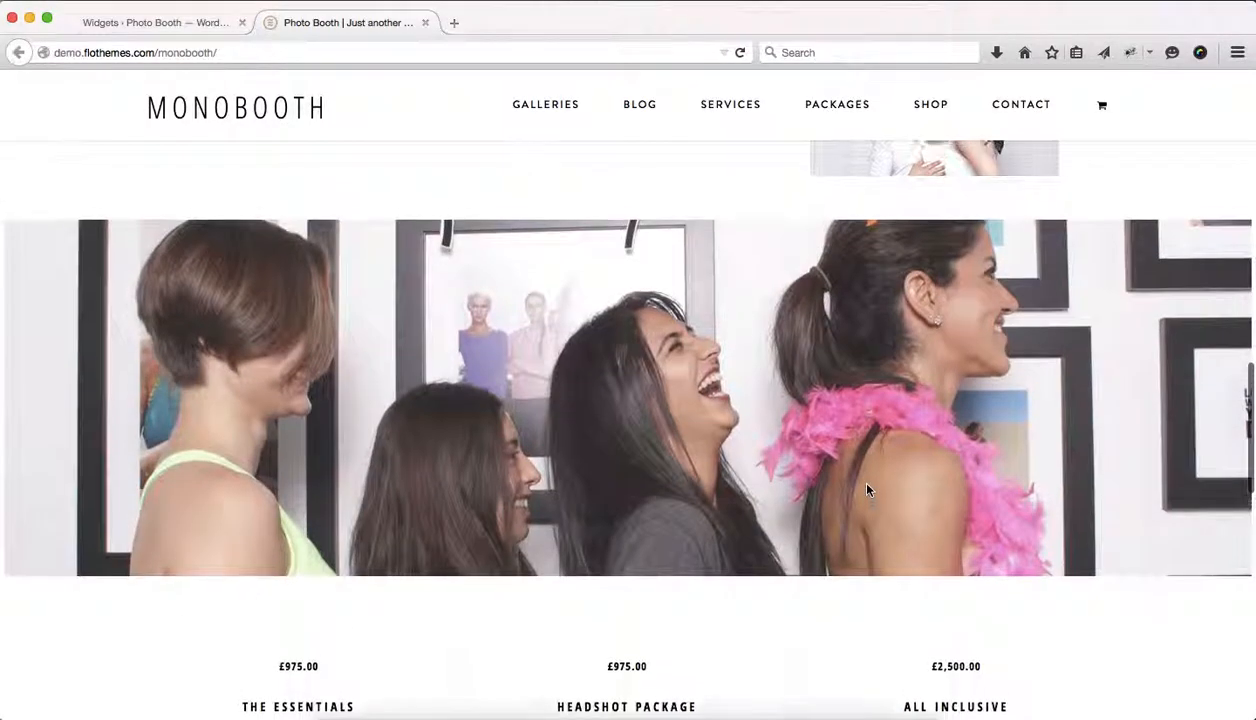
pyautogui.scroll(10, 868, 490)
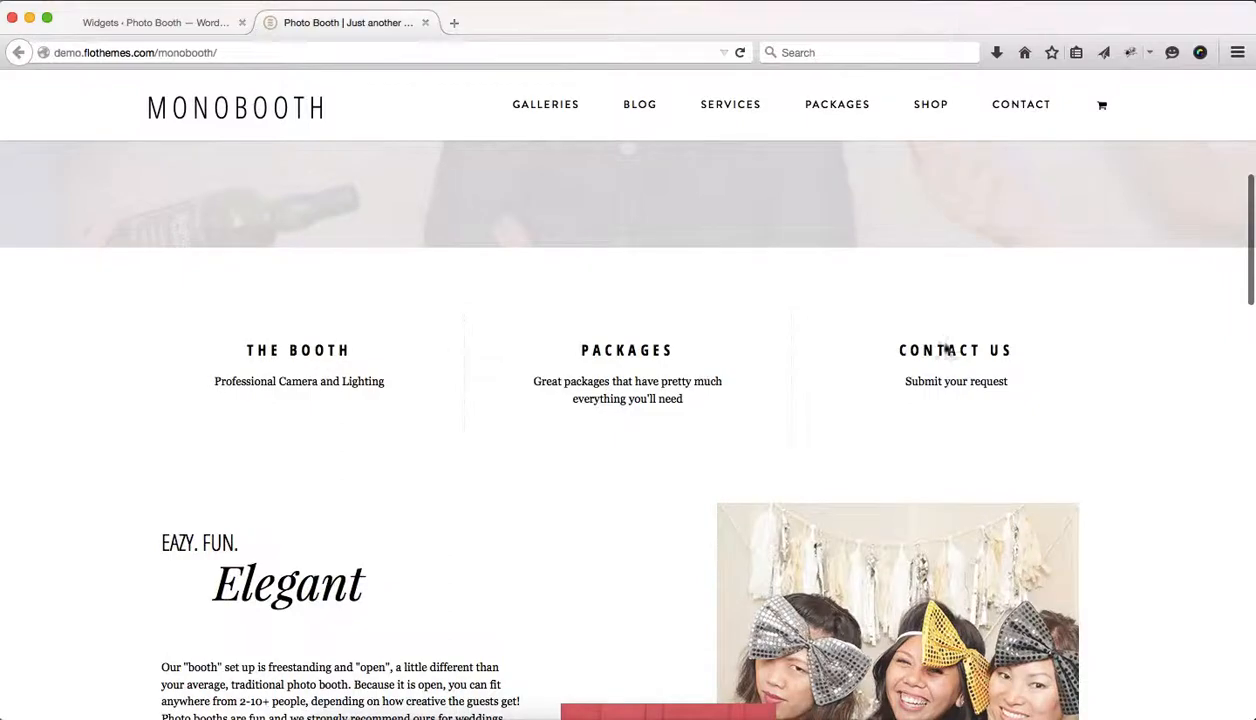
pyautogui.scroll(-10, 946, 349)
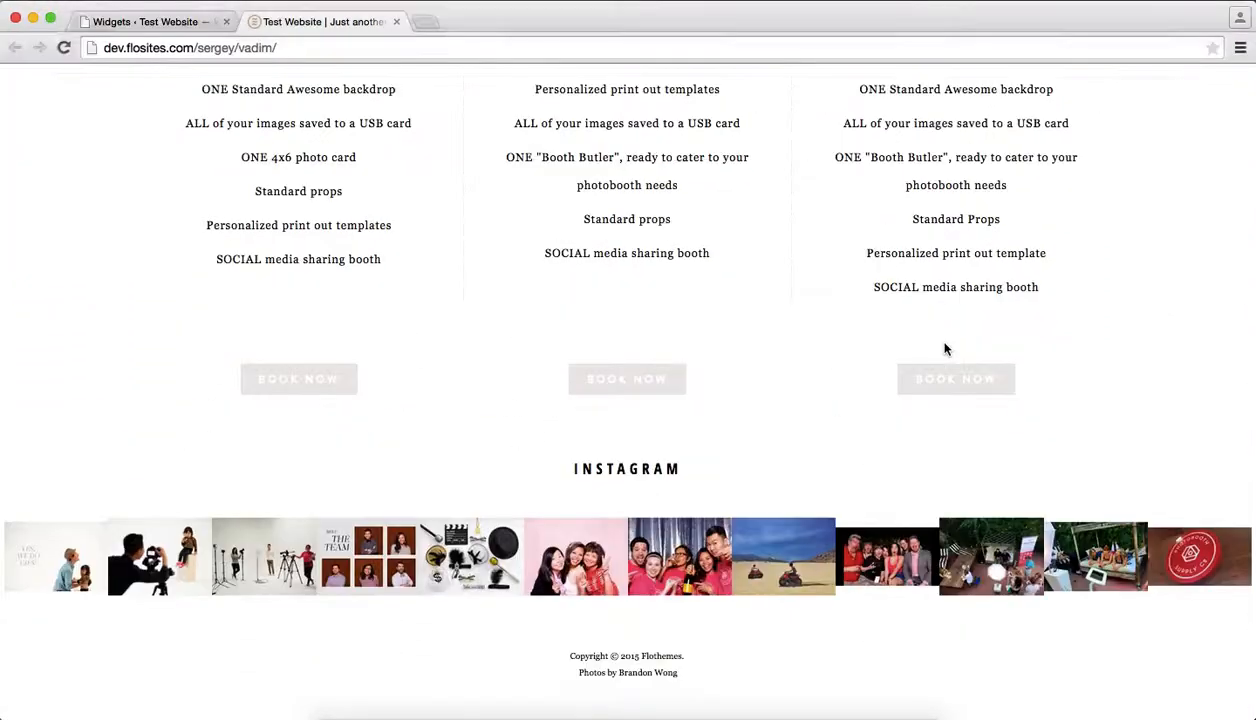
# On Chrome's Widgets page, expand Footer 2 - First column and collapse Footer full screen width area and Below Page content sidebar
pyautogui.hotkey('ctrl', 'shift', 'Tab')
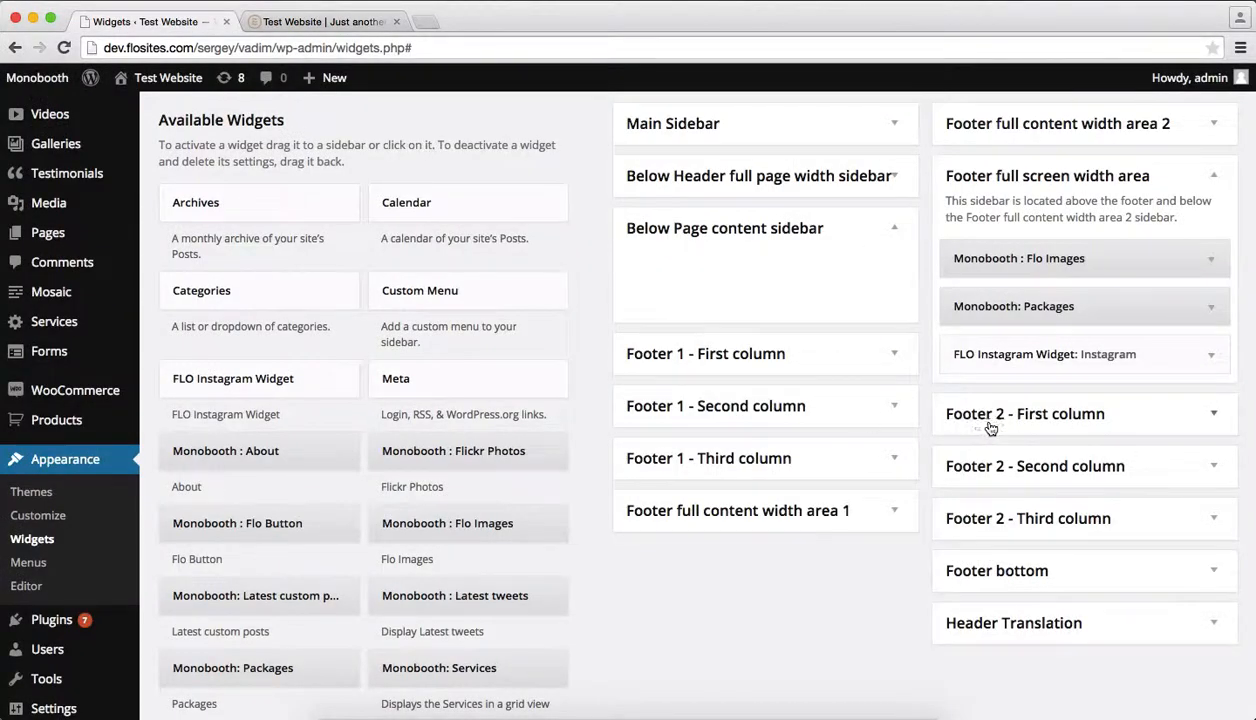
pyautogui.click(1215, 178)
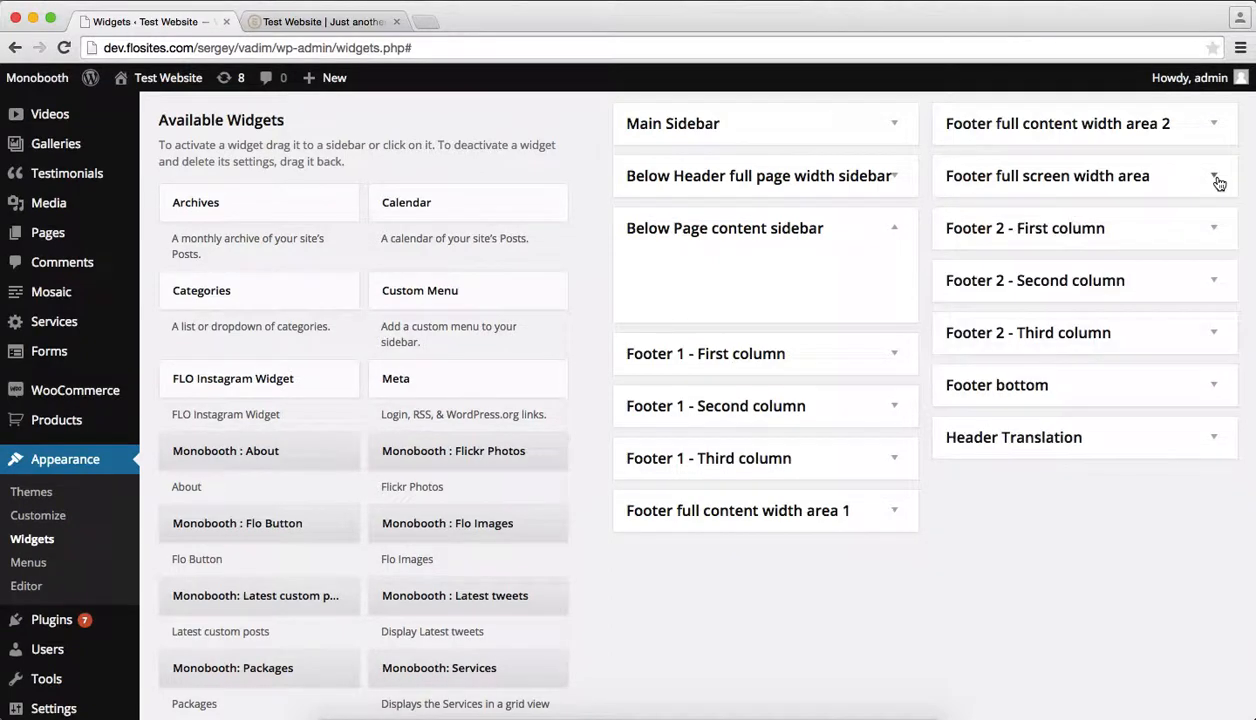
pyautogui.click(1214, 232)
pyautogui.scroll(-1, 968, 346)
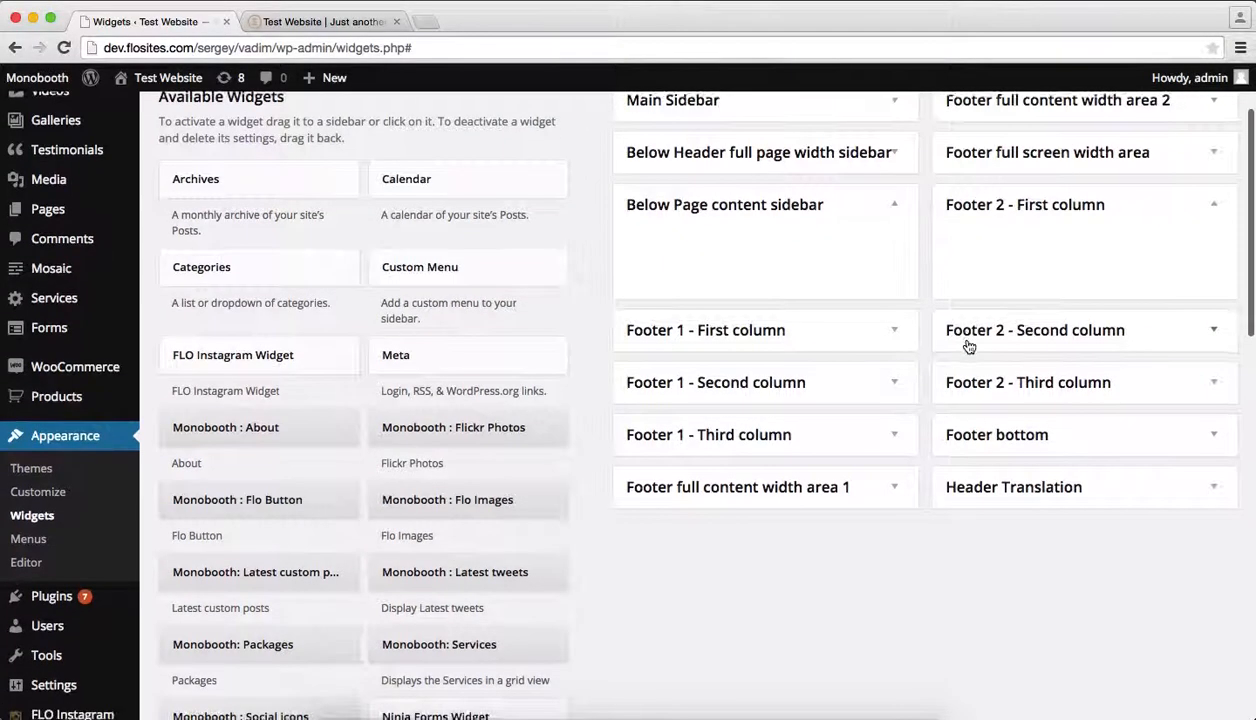
pyautogui.click(896, 208)
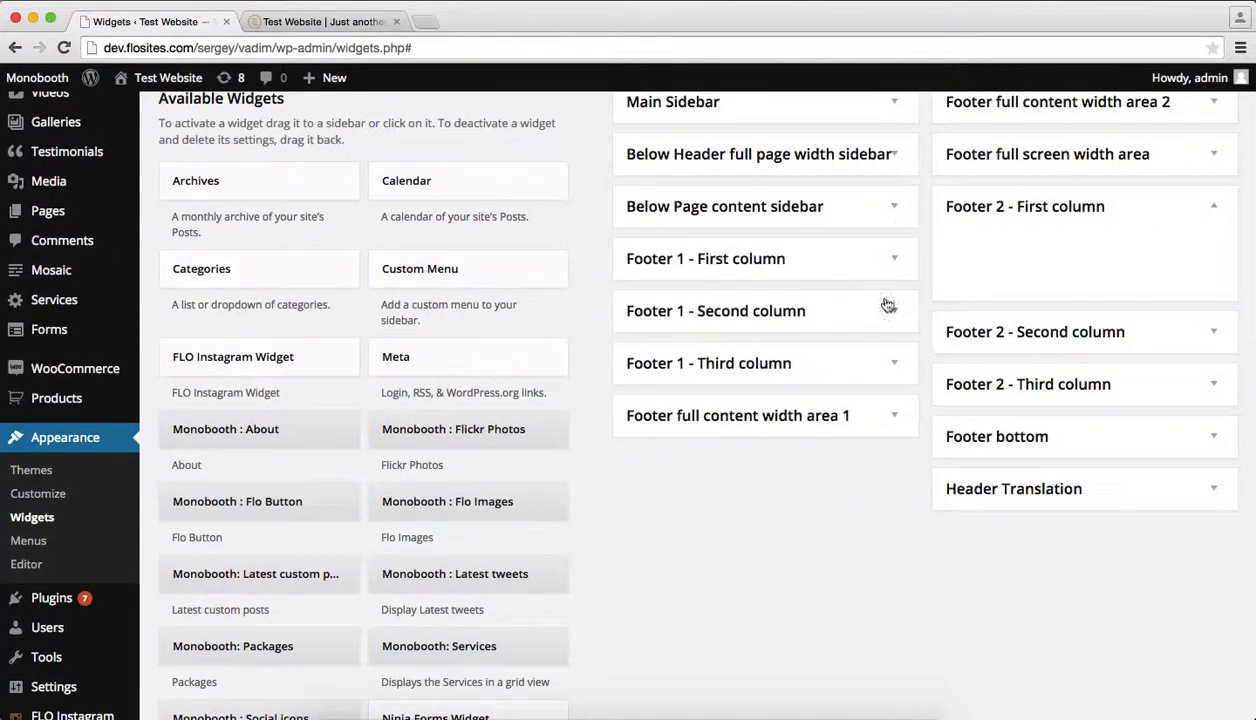
# Add a Text widget to Footer 2 - First column and title it TITLE
pyautogui.press('super+minus')
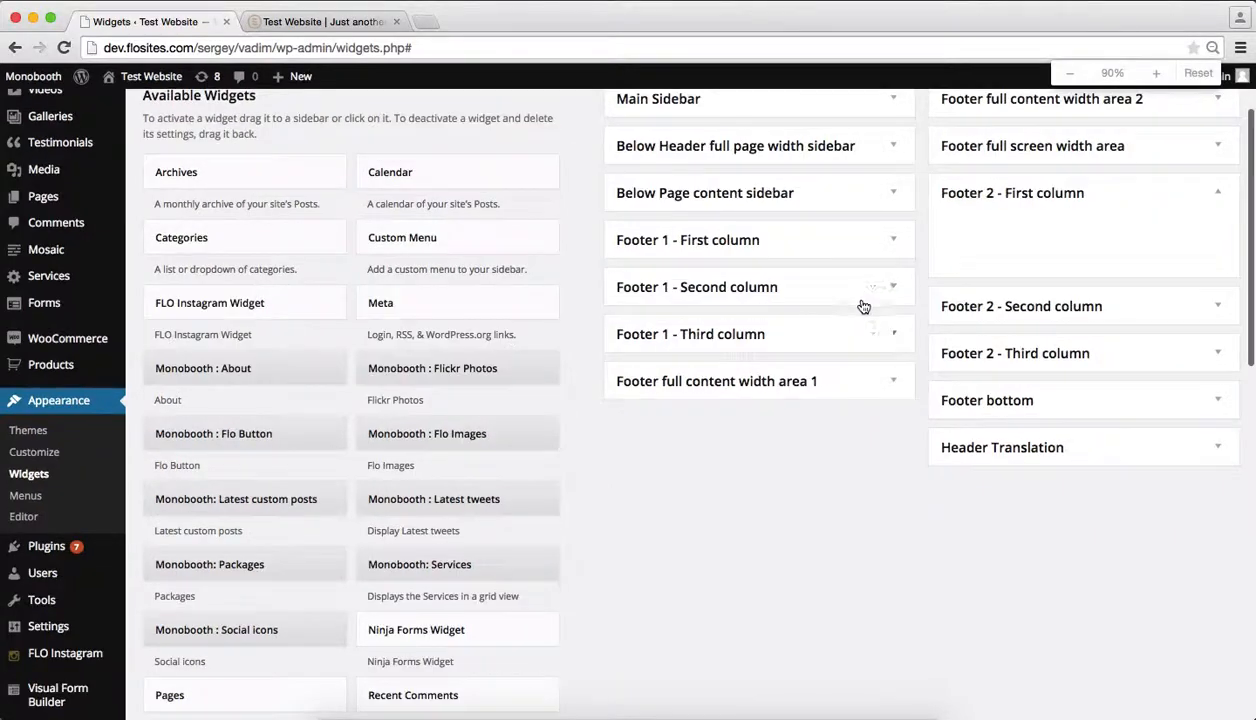
pyautogui.scroll(-3, 752, 321)
pyautogui.scroll(-2, 752, 321)
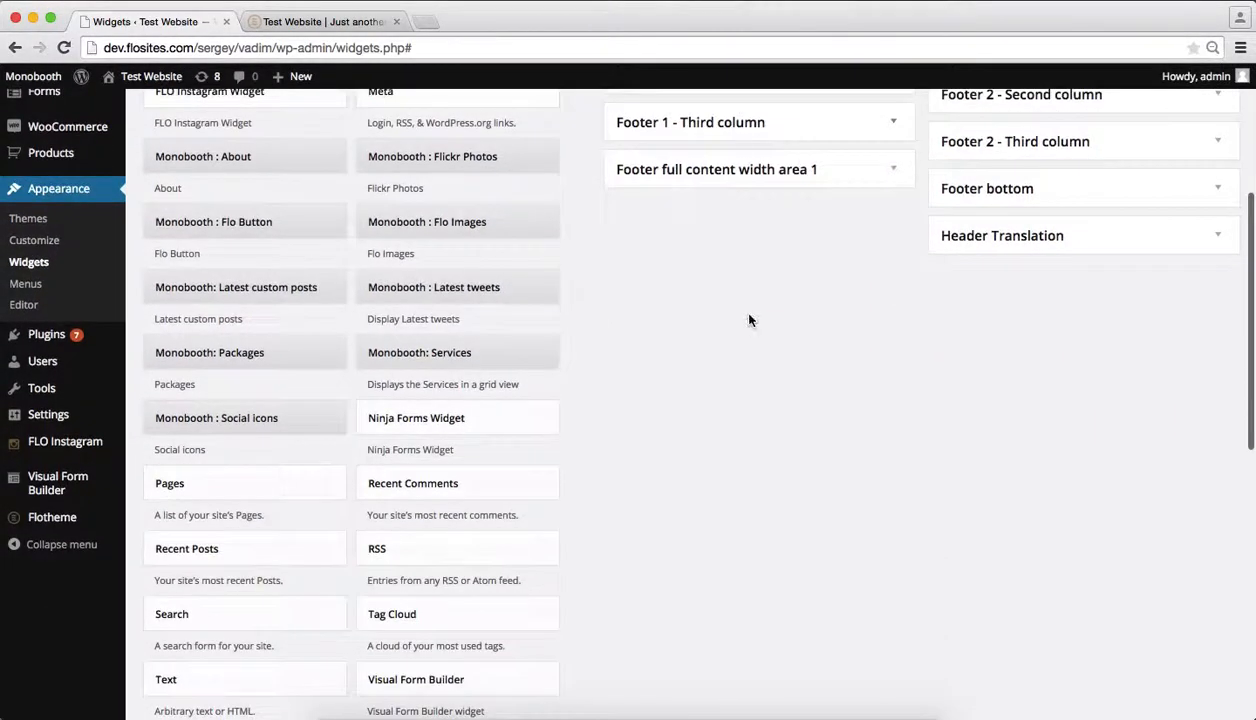
pyautogui.moveTo(283, 681); pyautogui.dragTo(1071, 305)
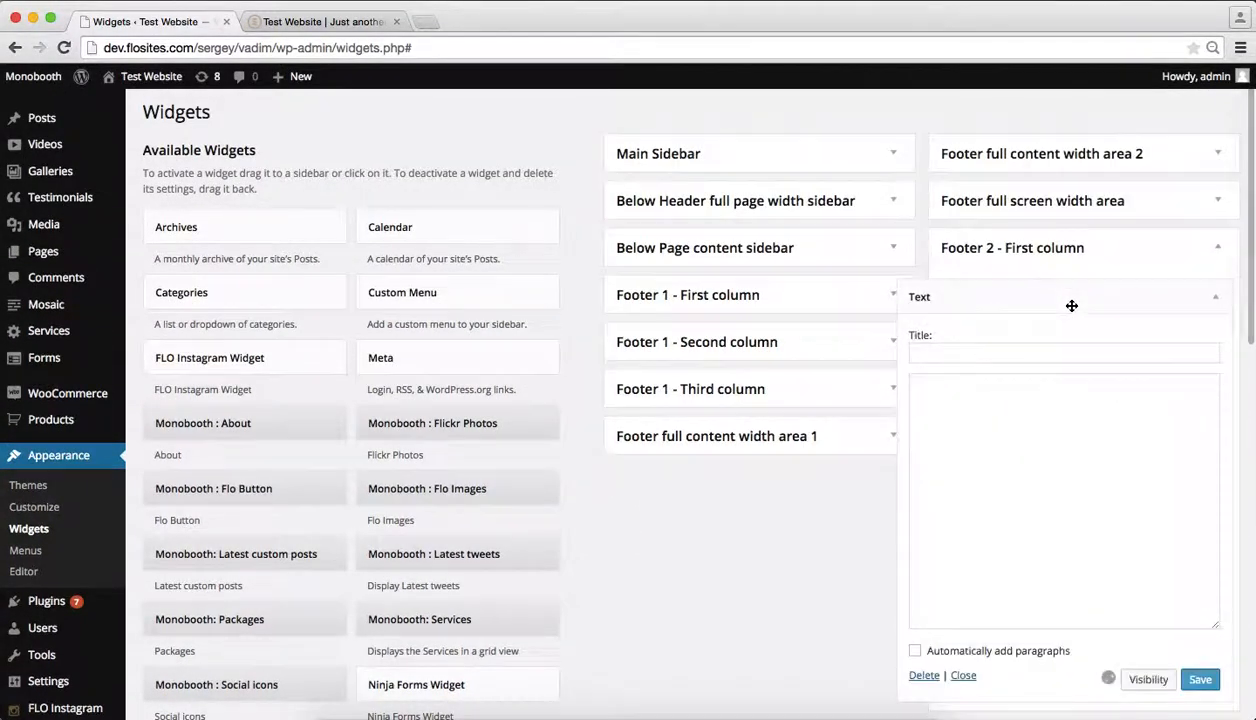
pyautogui.click(979, 349)
pyautogui.write('TITLE')
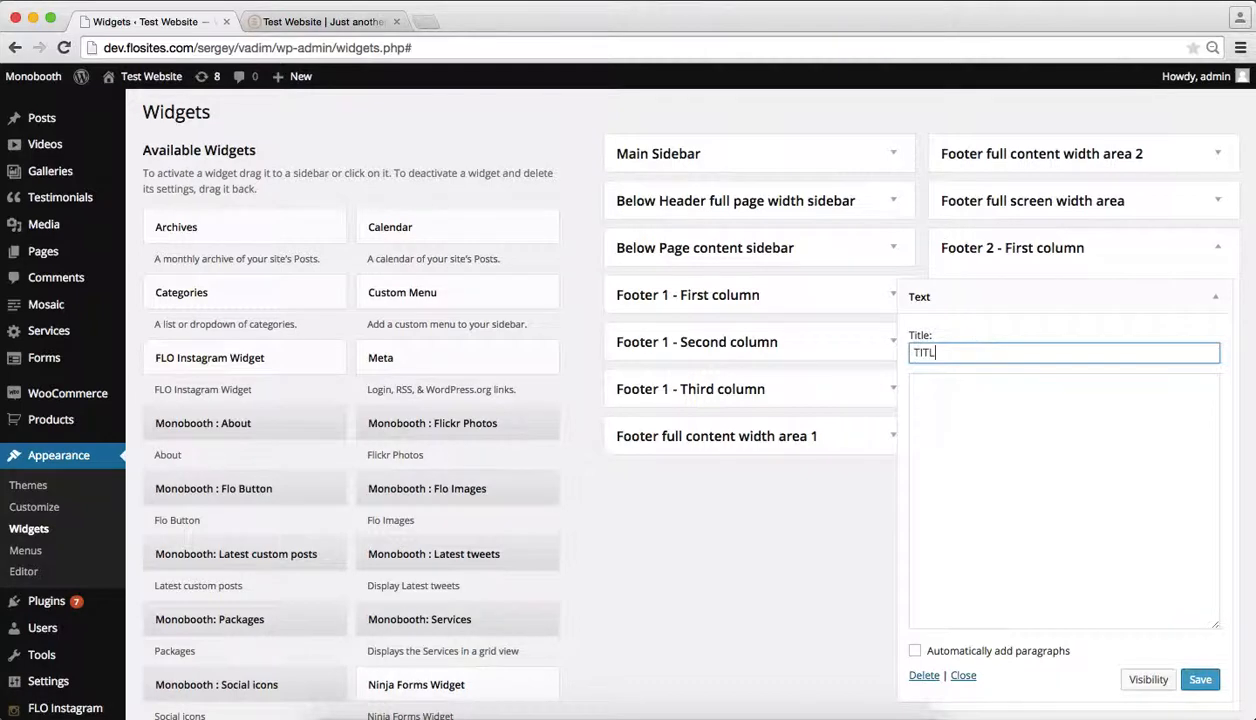
pyautogui.click(1053, 485)
pyautogui.write('http://flothemes.com')
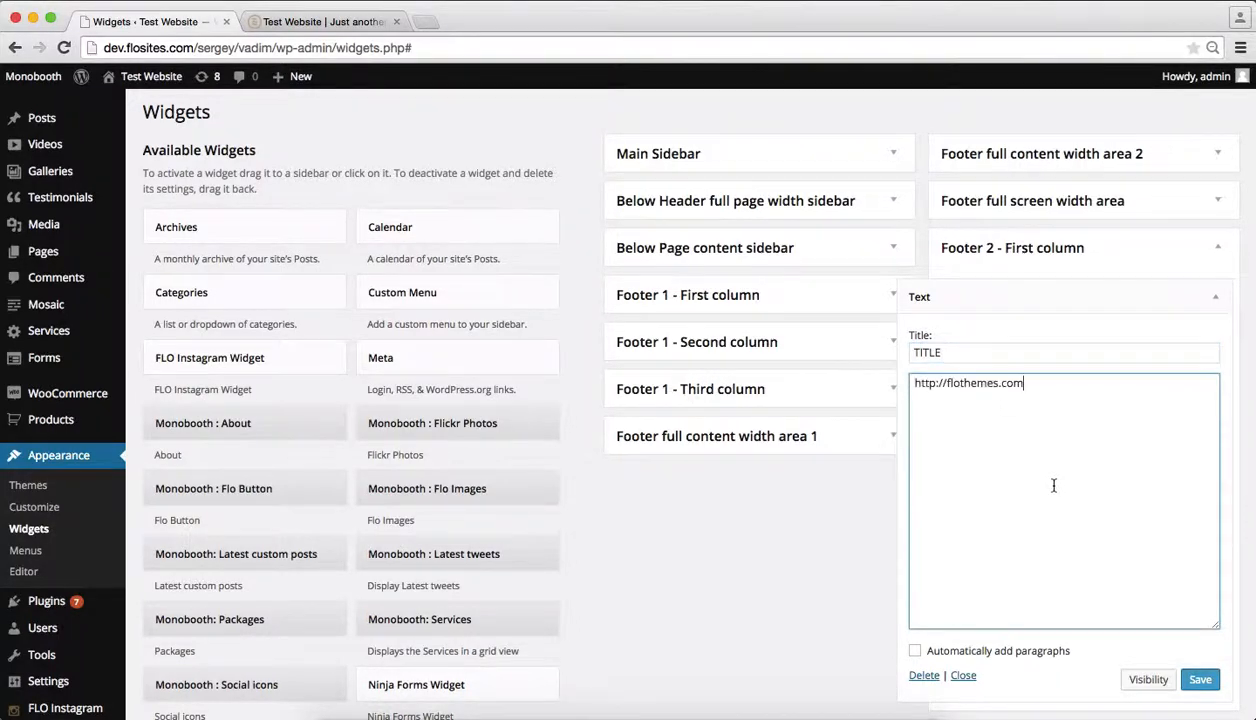
pyautogui.press('super+a')
pyautogui.press('BackSpace')
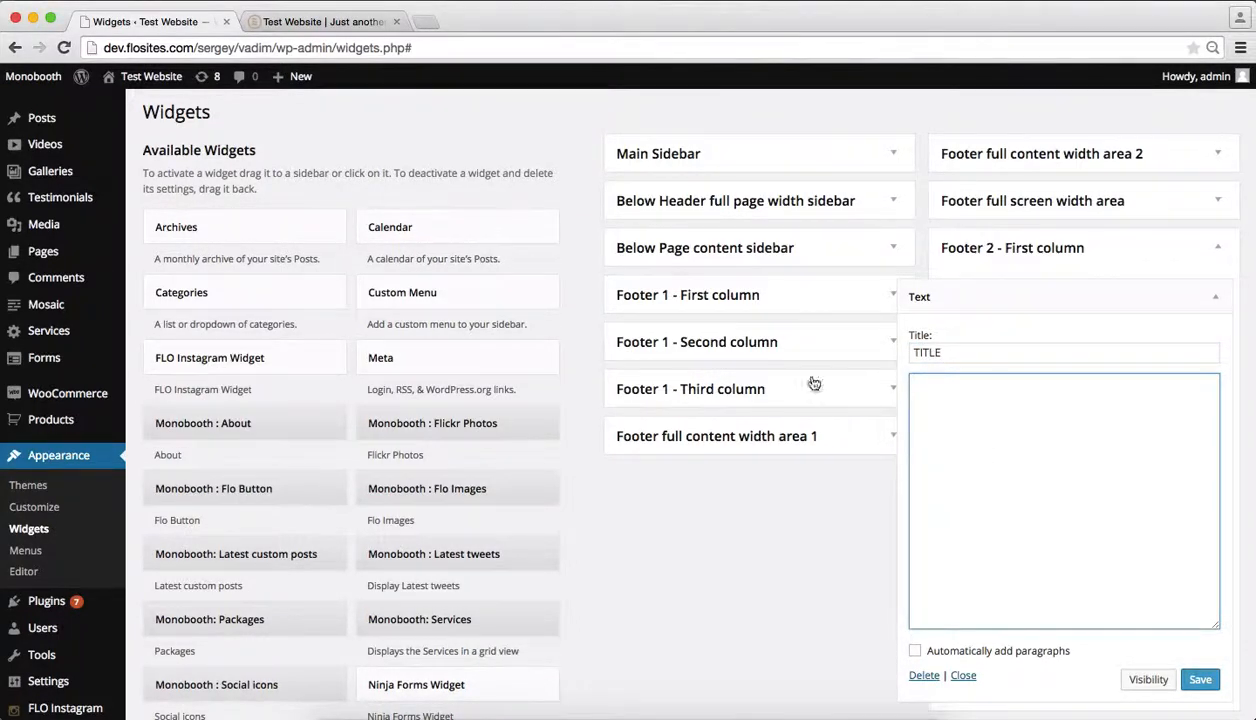
# Copy the centered text from the THE BOOTH! widget in Footer 1 - First column into the TITLE widget's content
pyautogui.click(881, 296)
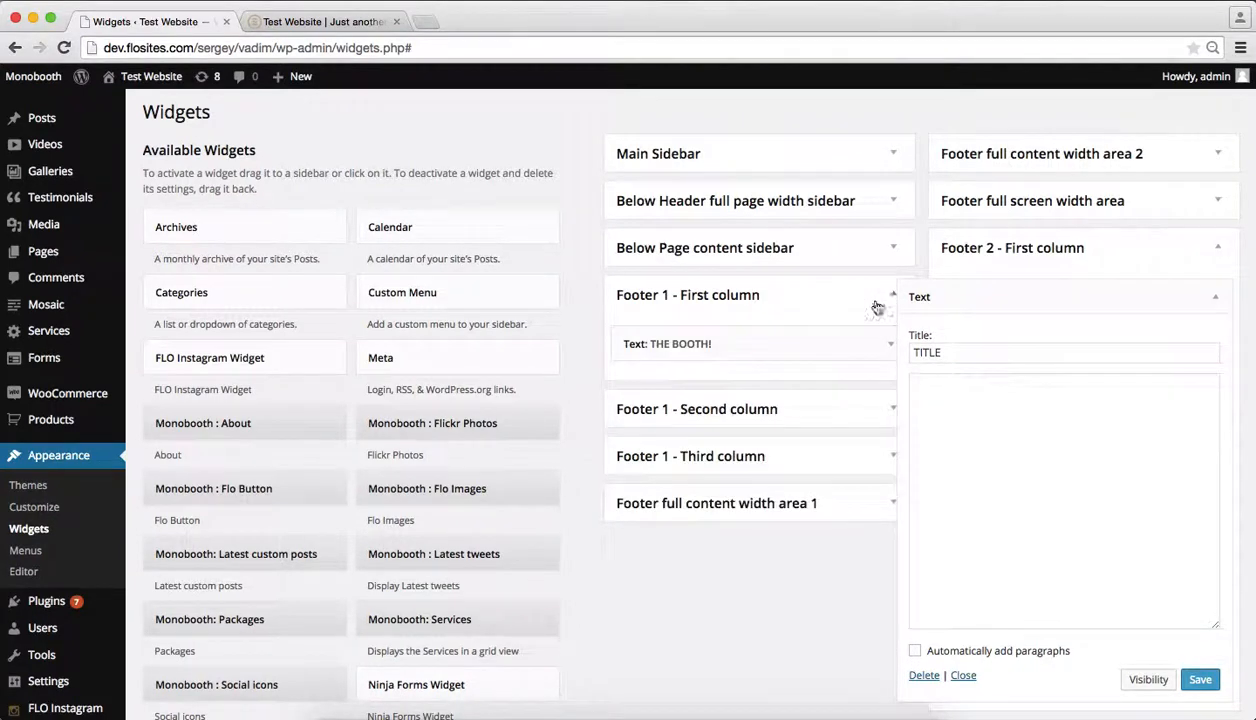
pyautogui.click(830, 347)
pyautogui.click(736, 457)
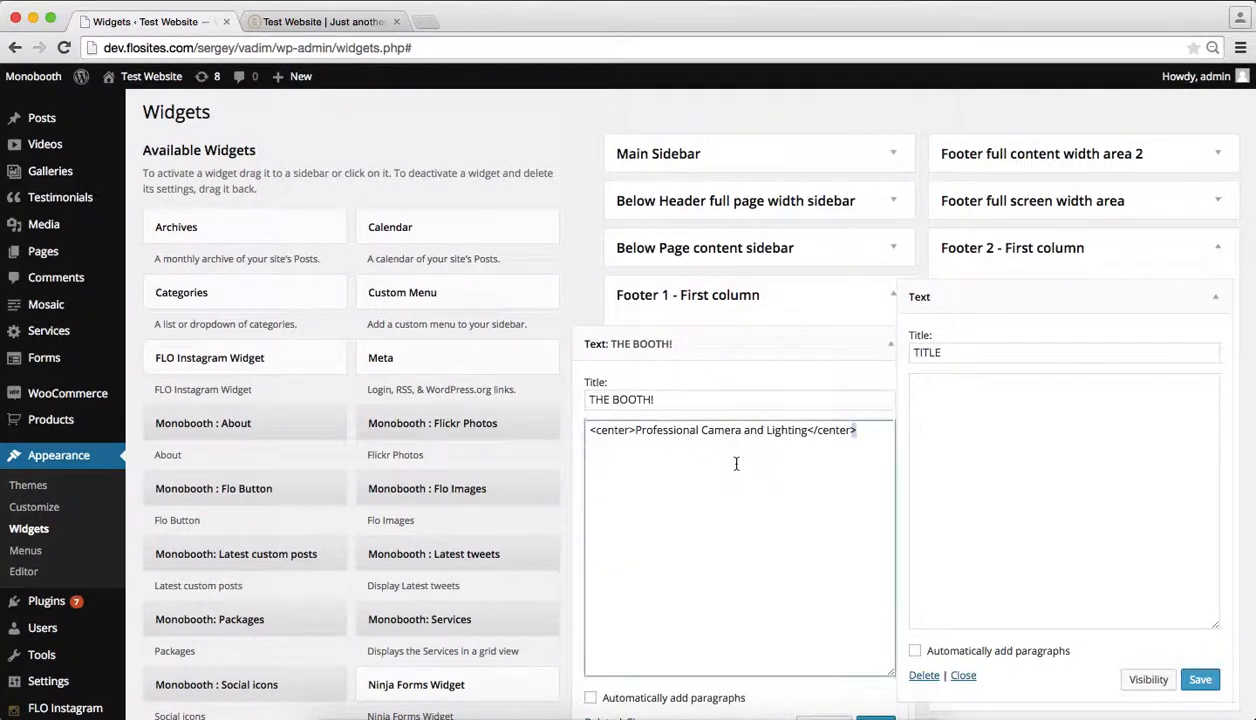
pyautogui.press('super+a')
pyautogui.press('super+c')
pyautogui.click(1048, 420)
pyautogui.press('super+v')
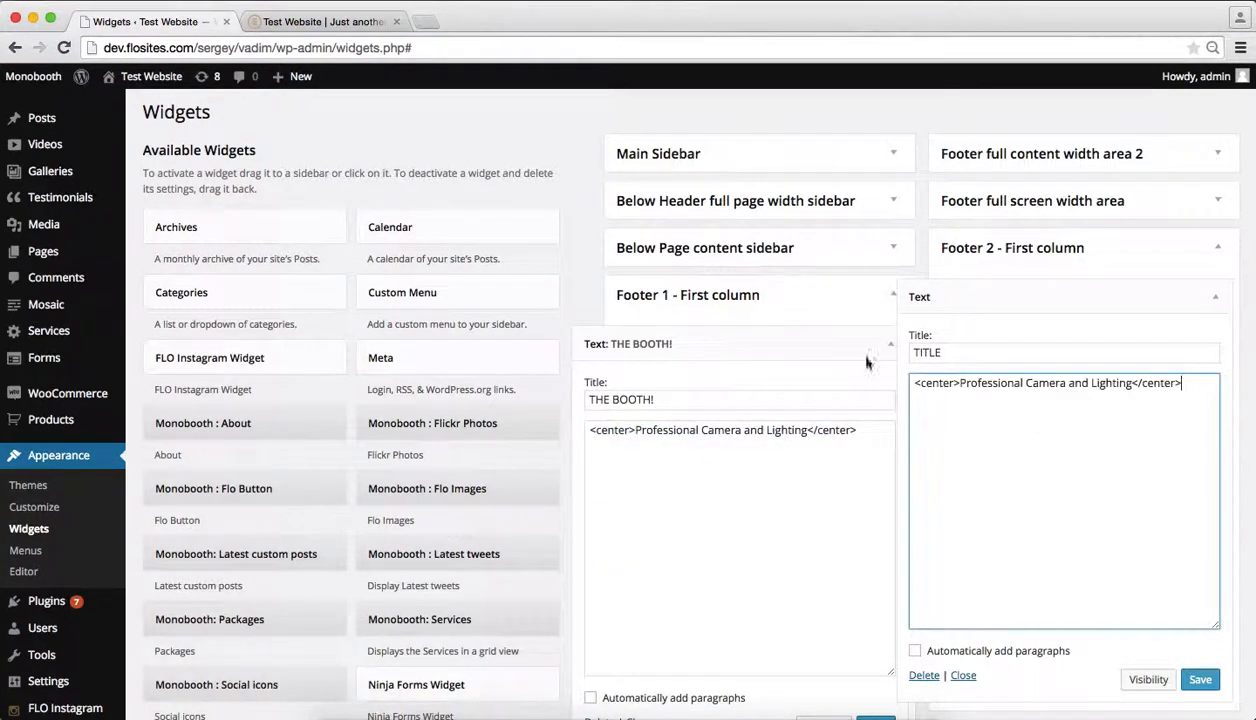
# Collapse the THE BOOTH! widget, save the TITLE widget, and collapse it along with Footer 2 - First column
pyautogui.click(892, 349)
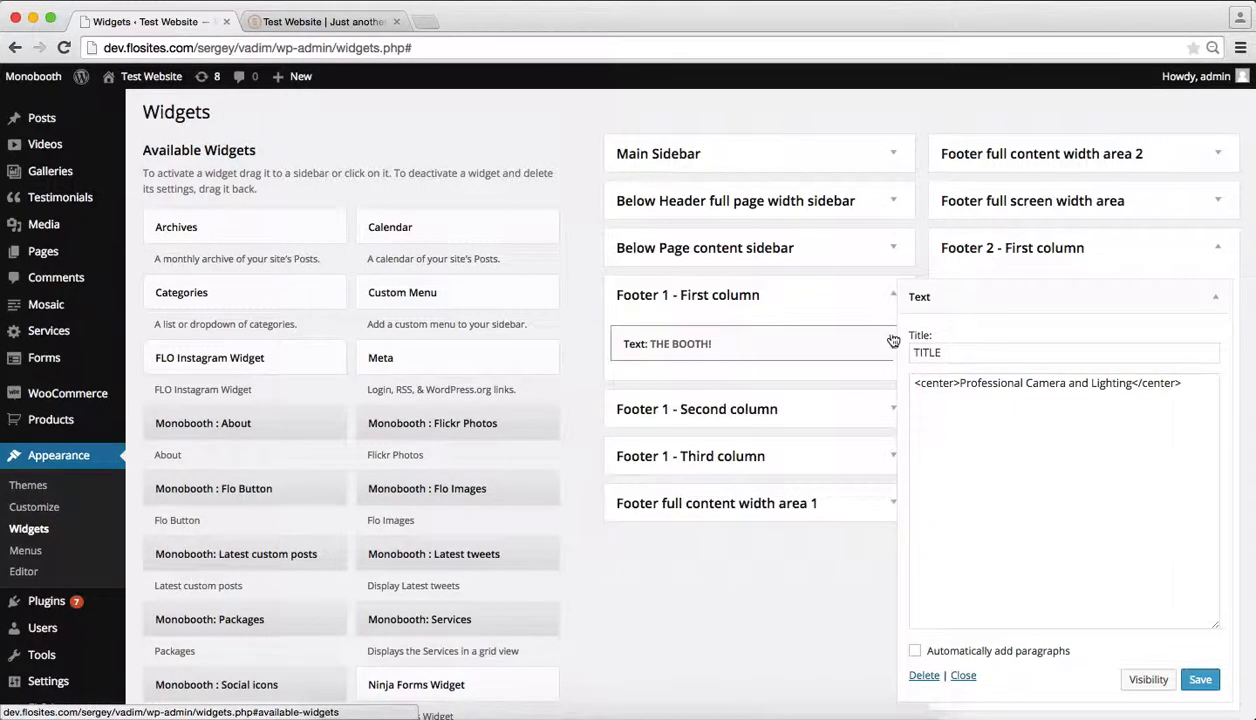
pyautogui.click(1203, 679)
pyautogui.press('super+equal')
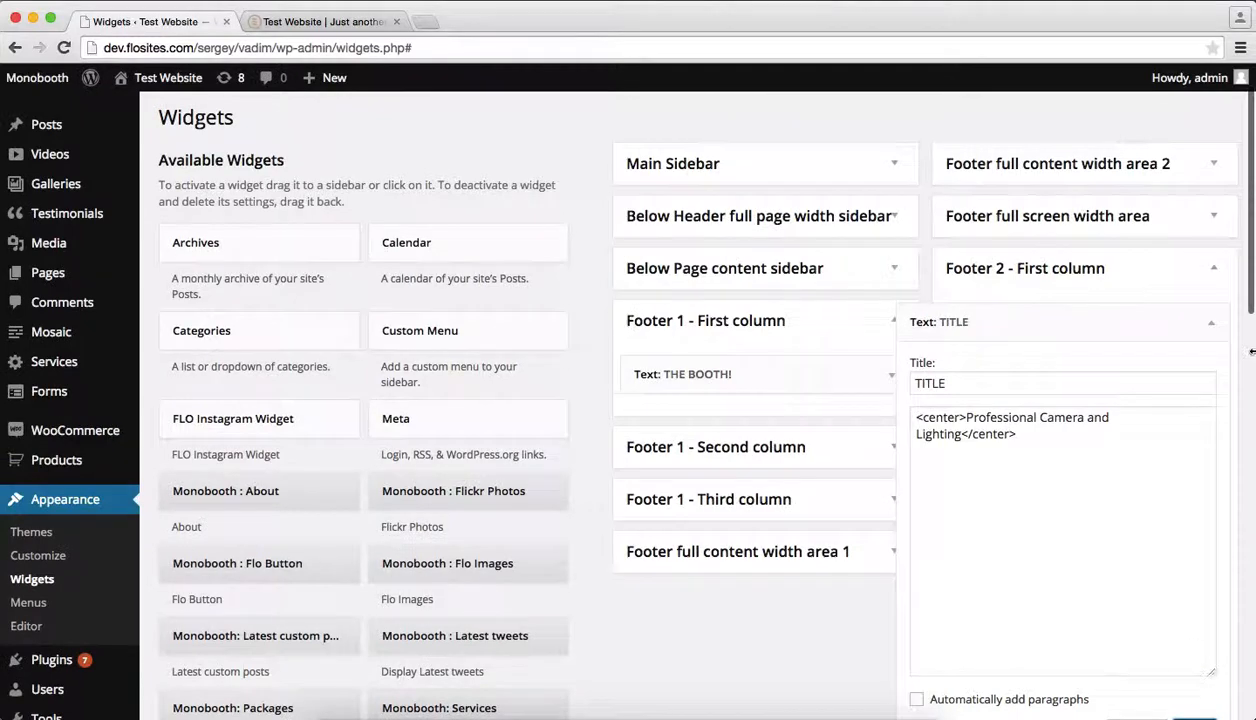
pyautogui.click(1213, 327)
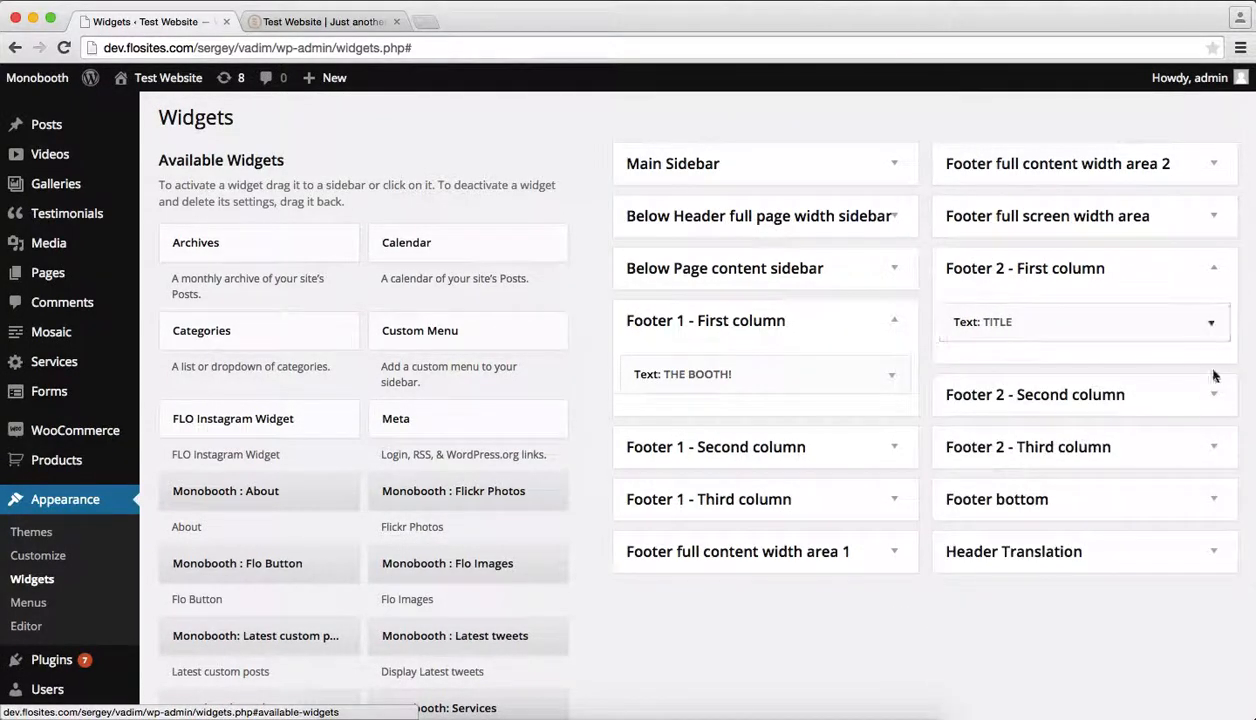
pyautogui.click(1205, 271)
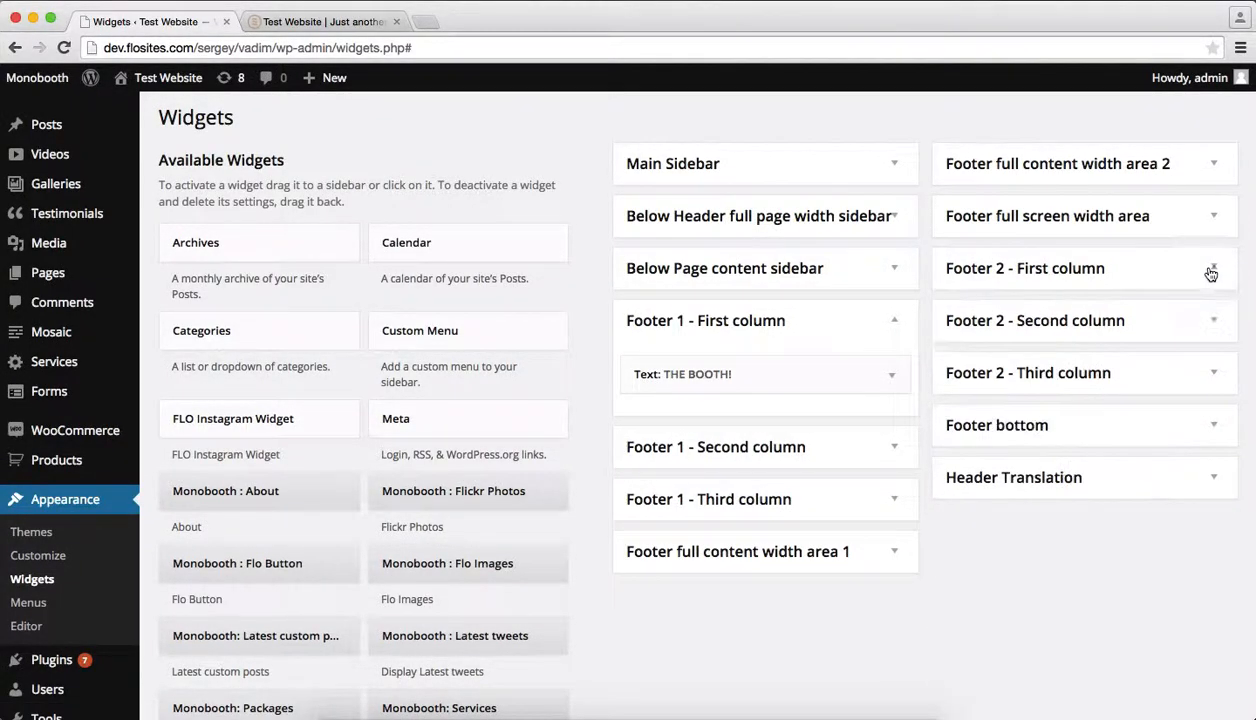
# Check the demo home page's footer, and add a Text widget titled TITLE 2 to Footer 2 - Second column
pyautogui.click(1214, 323)
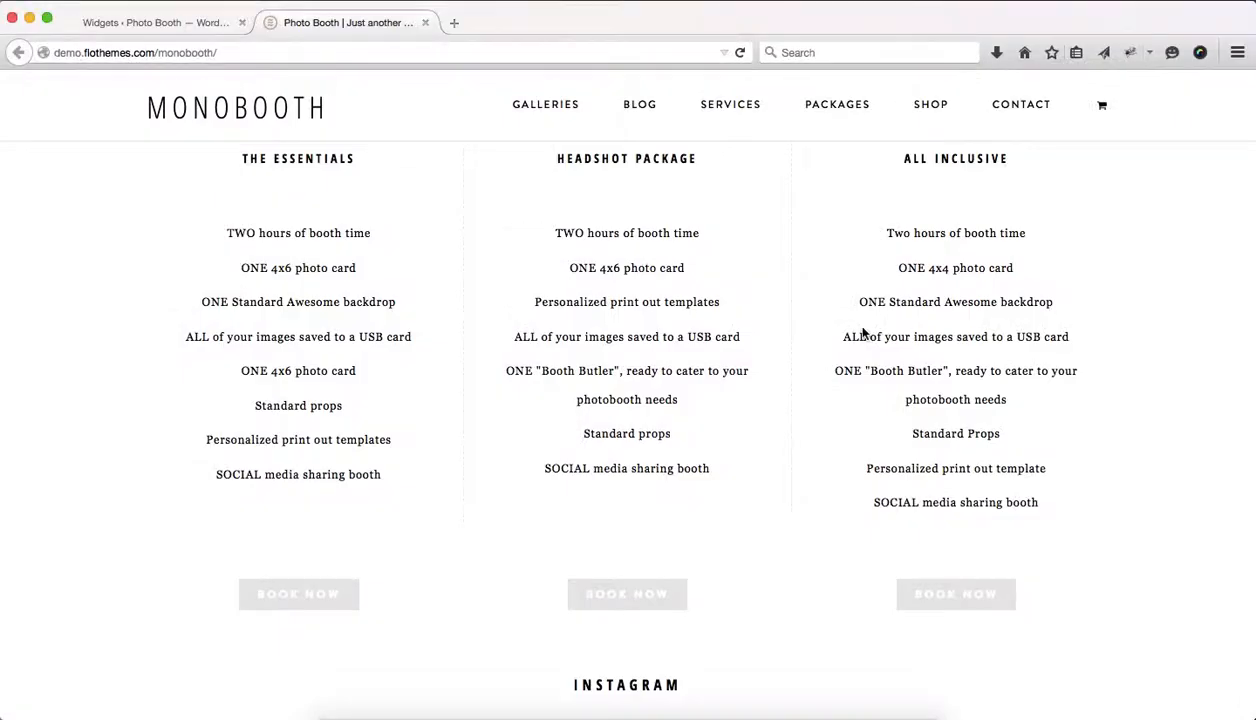
pyautogui.scroll(-5, 858, 331)
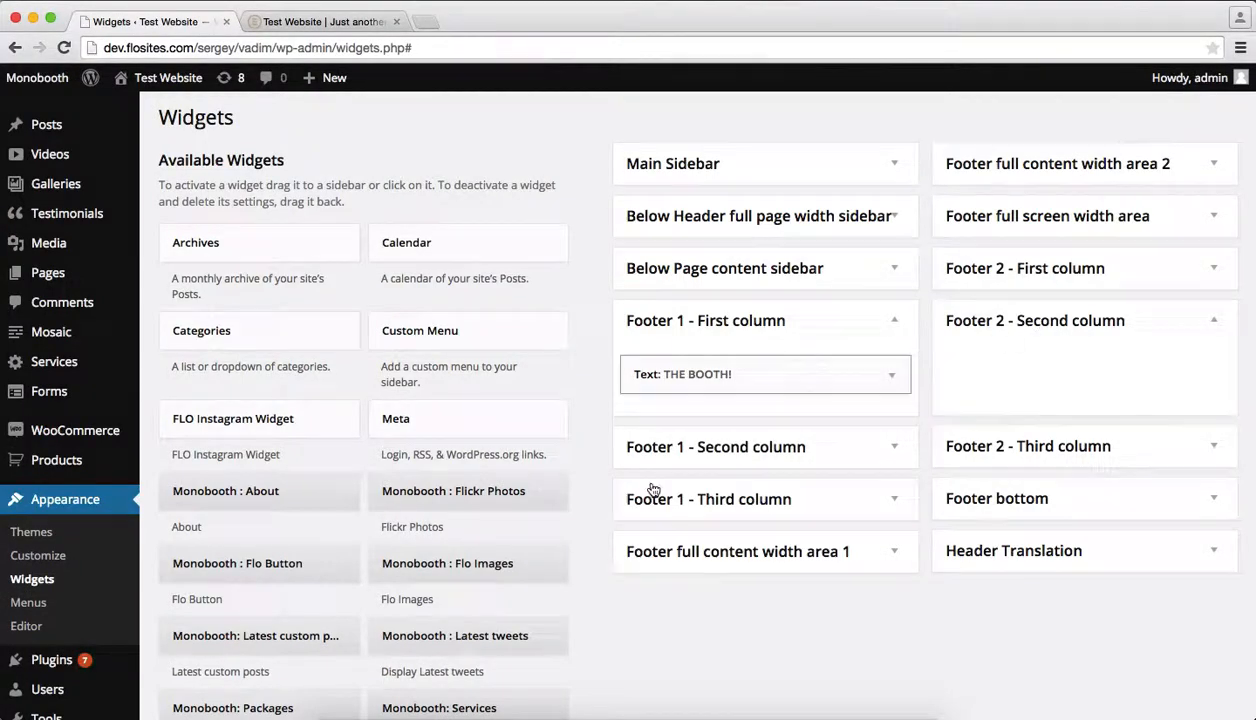
pyautogui.scroll(-6, 583, 524)
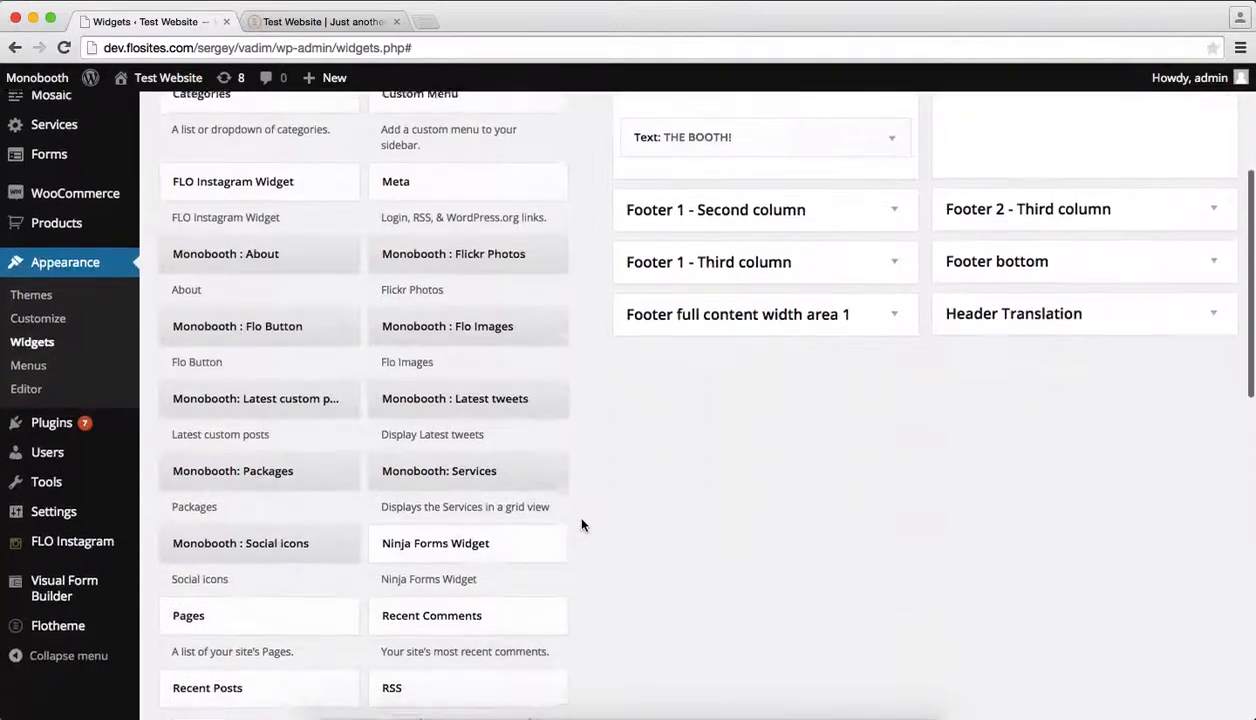
pyautogui.scroll(-1, 583, 524)
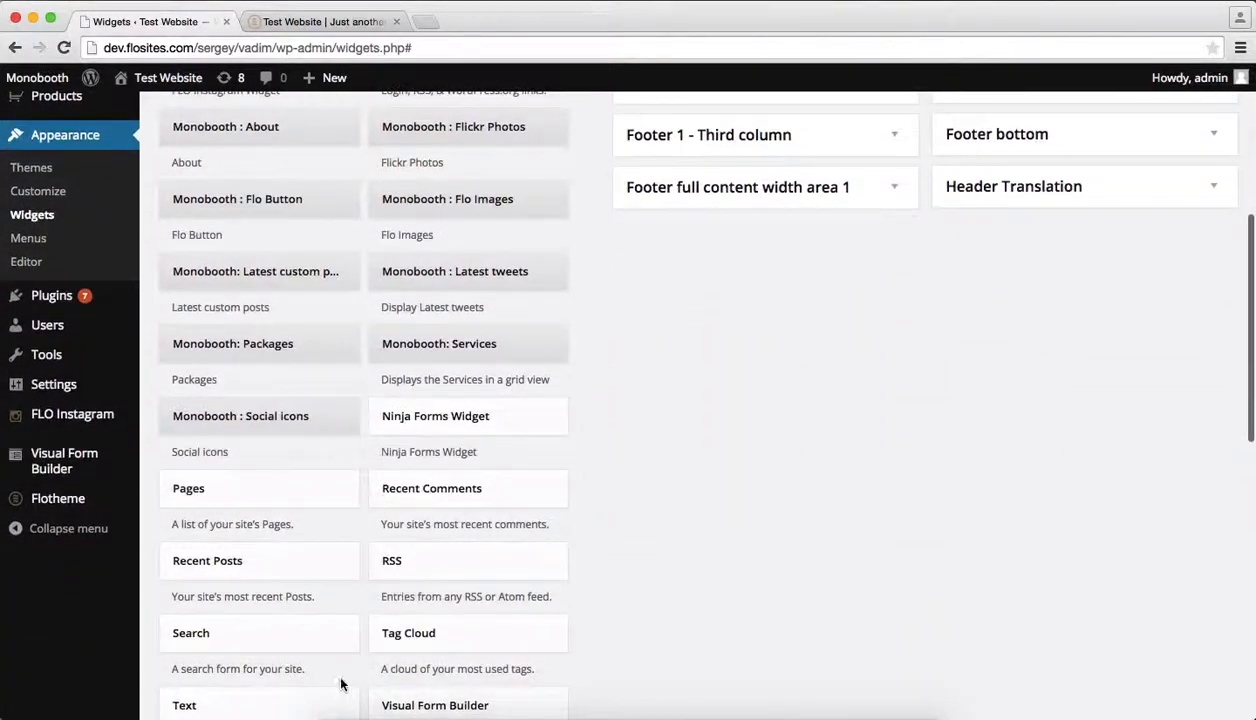
pyautogui.moveTo(905, 317); pyautogui.dragTo(1058, 150)
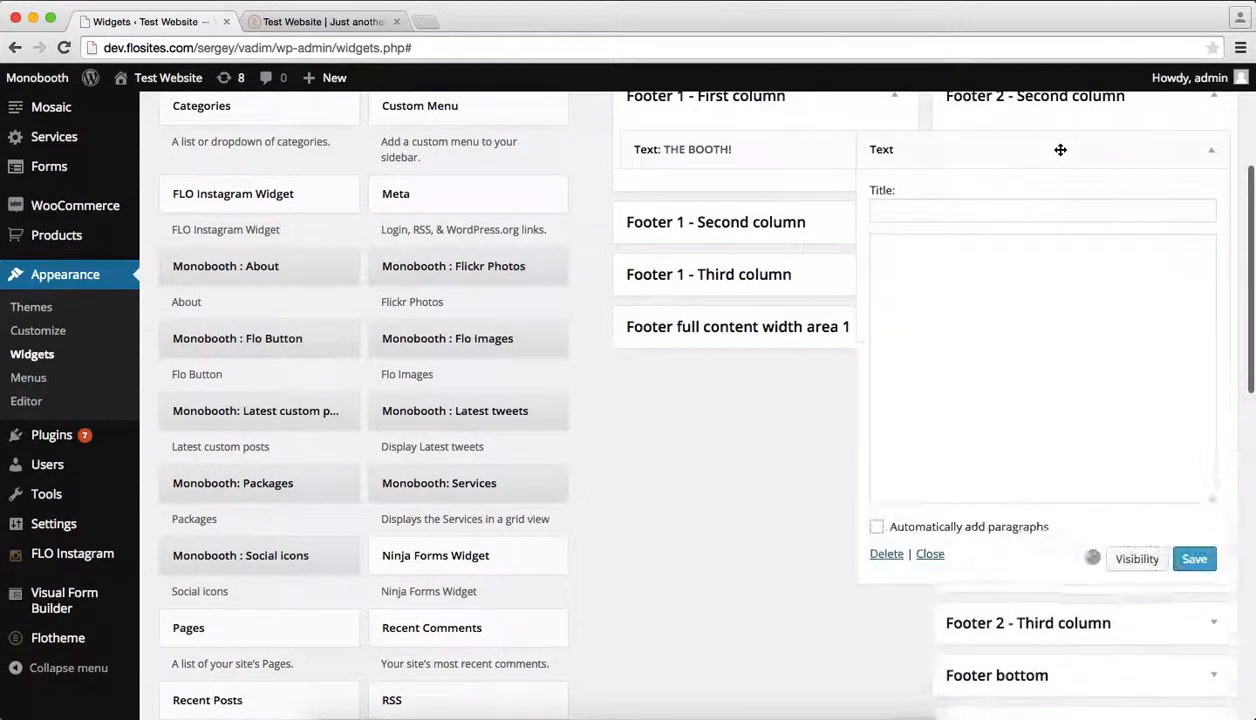
pyautogui.click(957, 212)
pyautogui.write('TITLE 2')
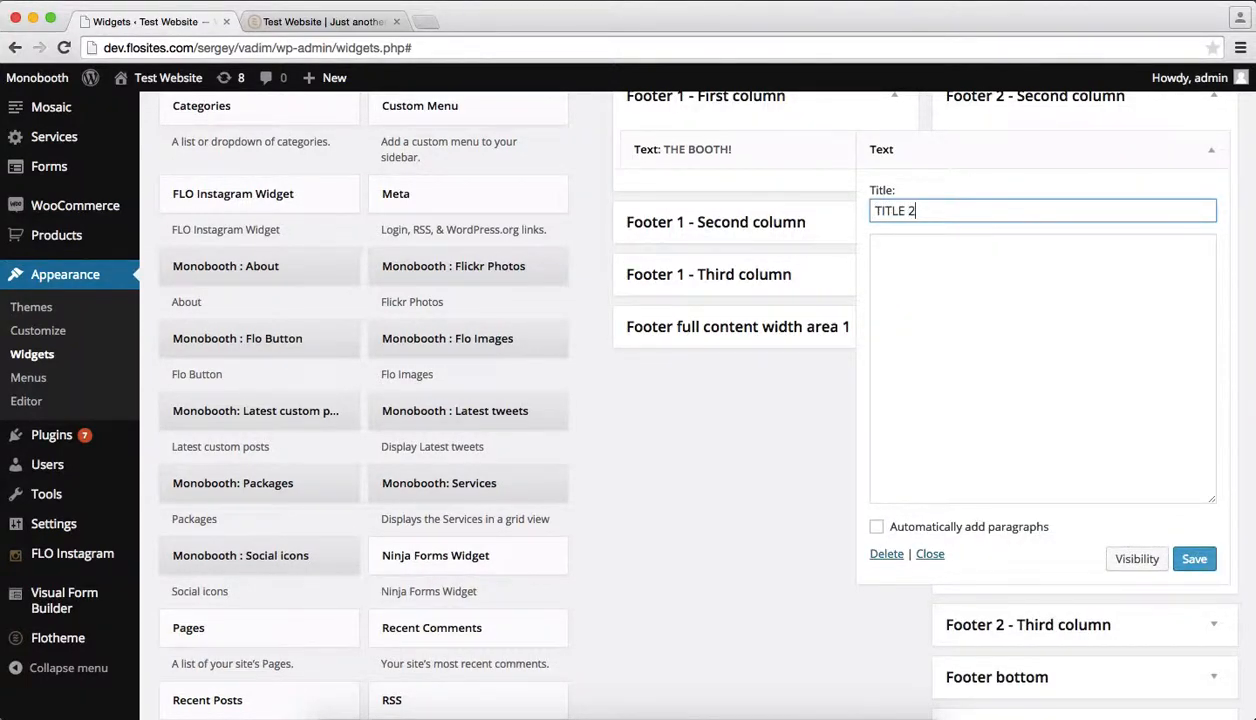
# Copy the BOOK NOW link code under SIGN UP BUTTON in the TextEdit monobooth note into the TITLE 2 widget's content
pyautogui.click(980, 312)
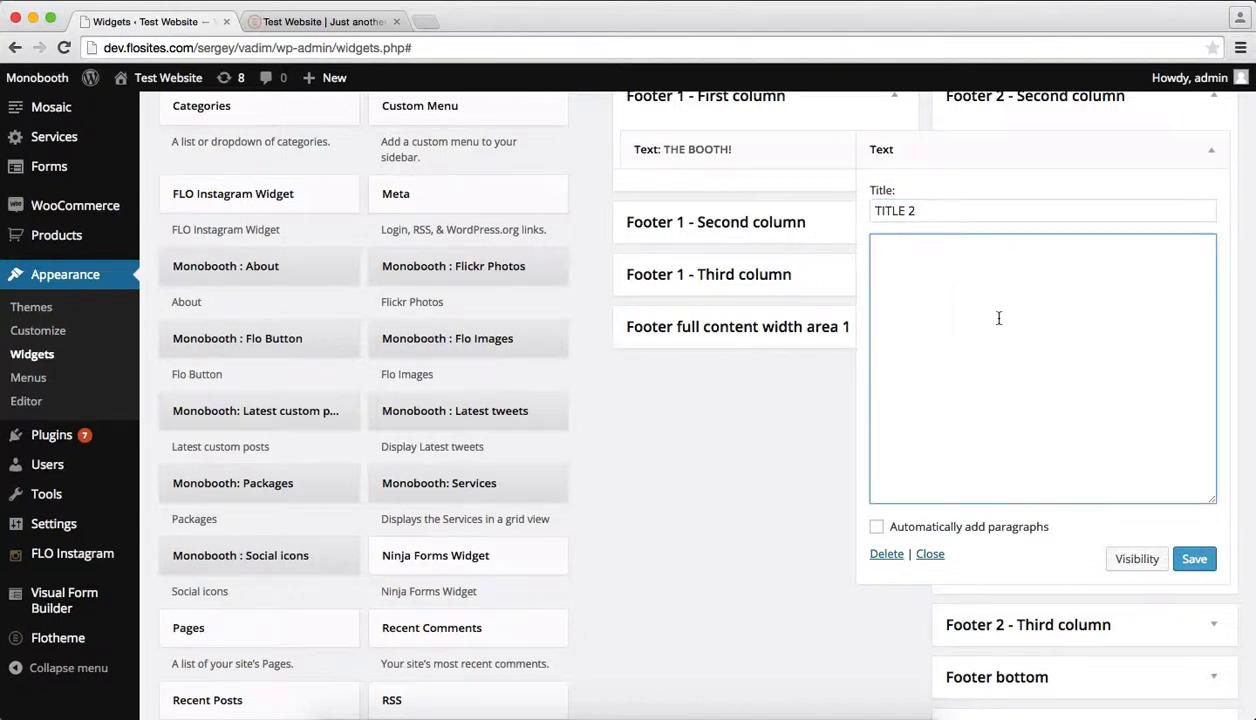
pyautogui.click(600, 712)
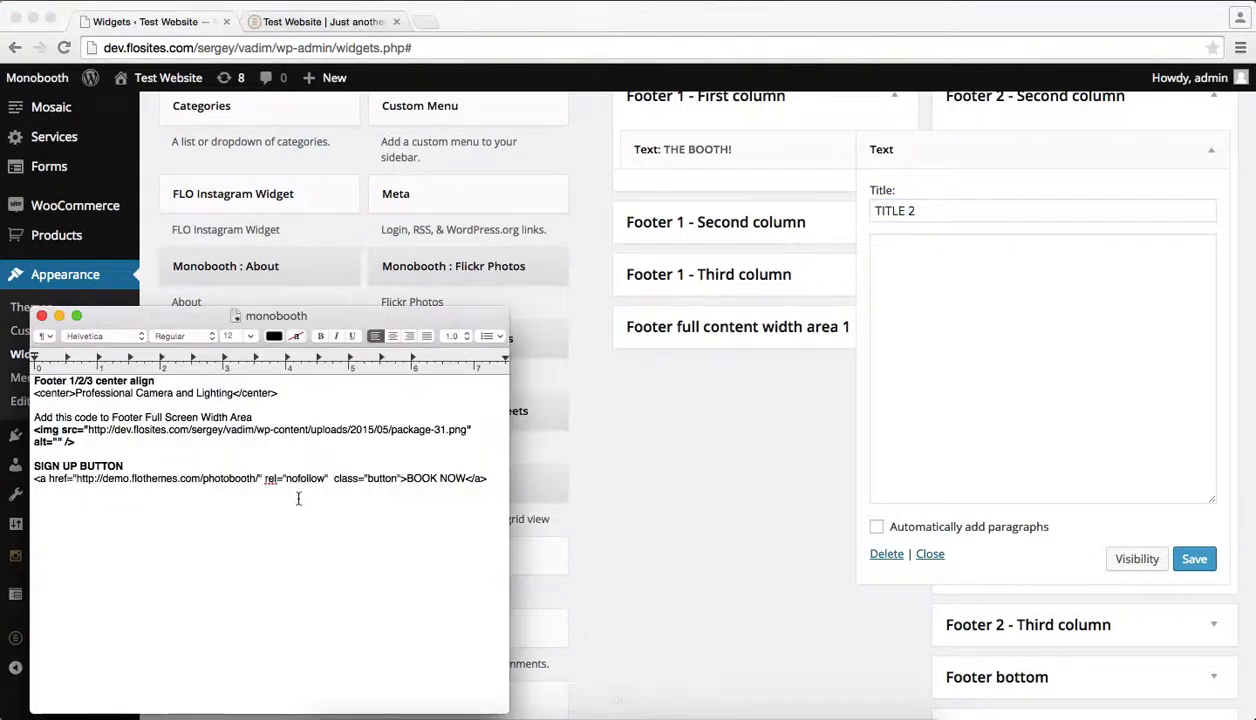
pyautogui.doubleClick(112, 463)
pyautogui.tripleClick(165, 479)
pyautogui.press('super+c')
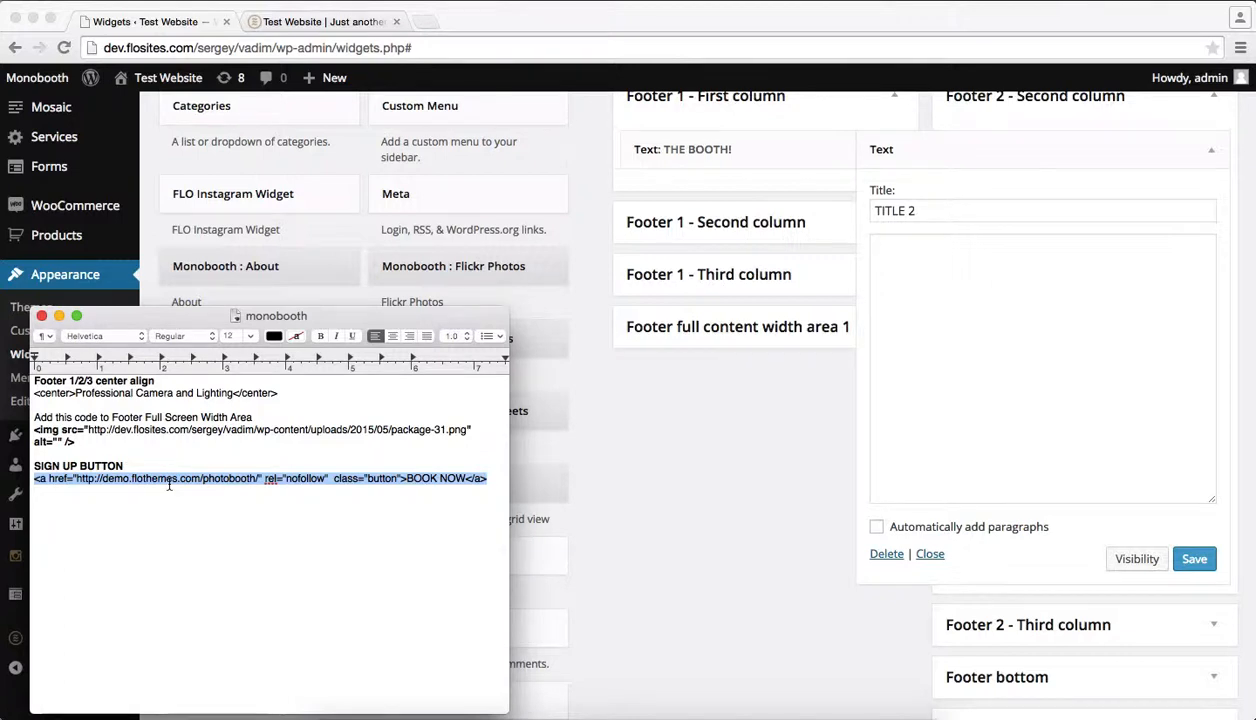
pyautogui.click(1047, 315)
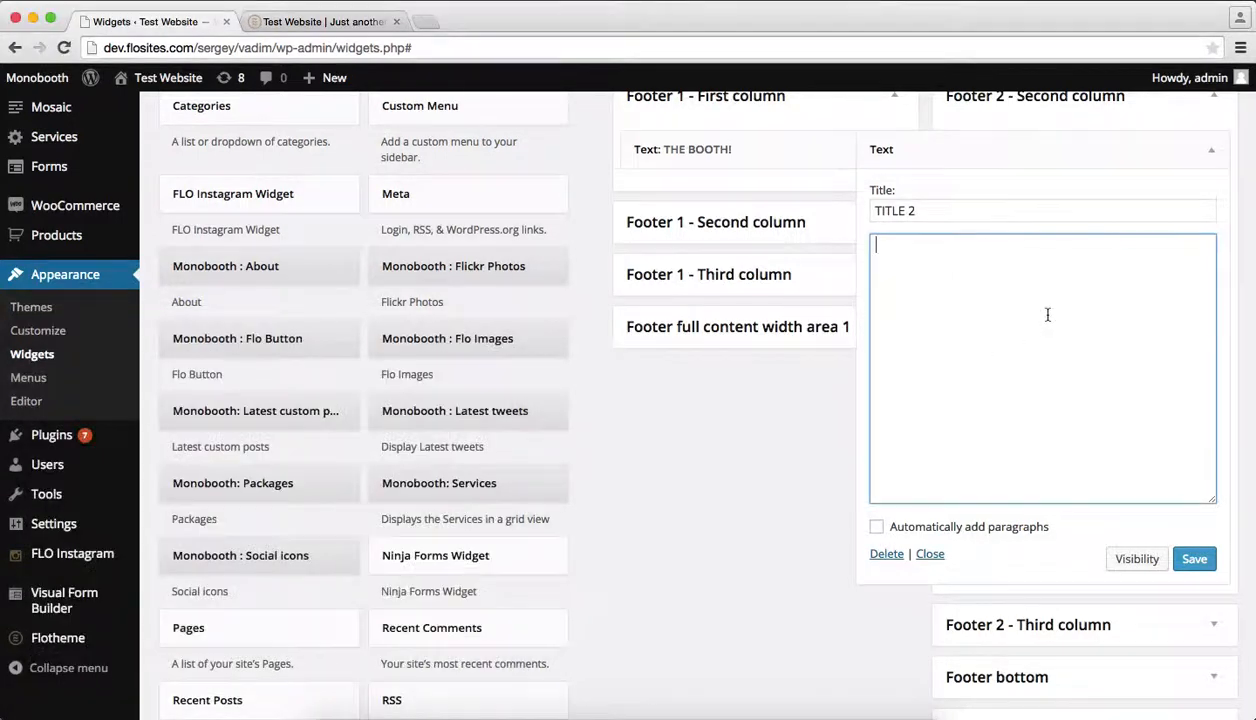
pyautogui.press('super+v')
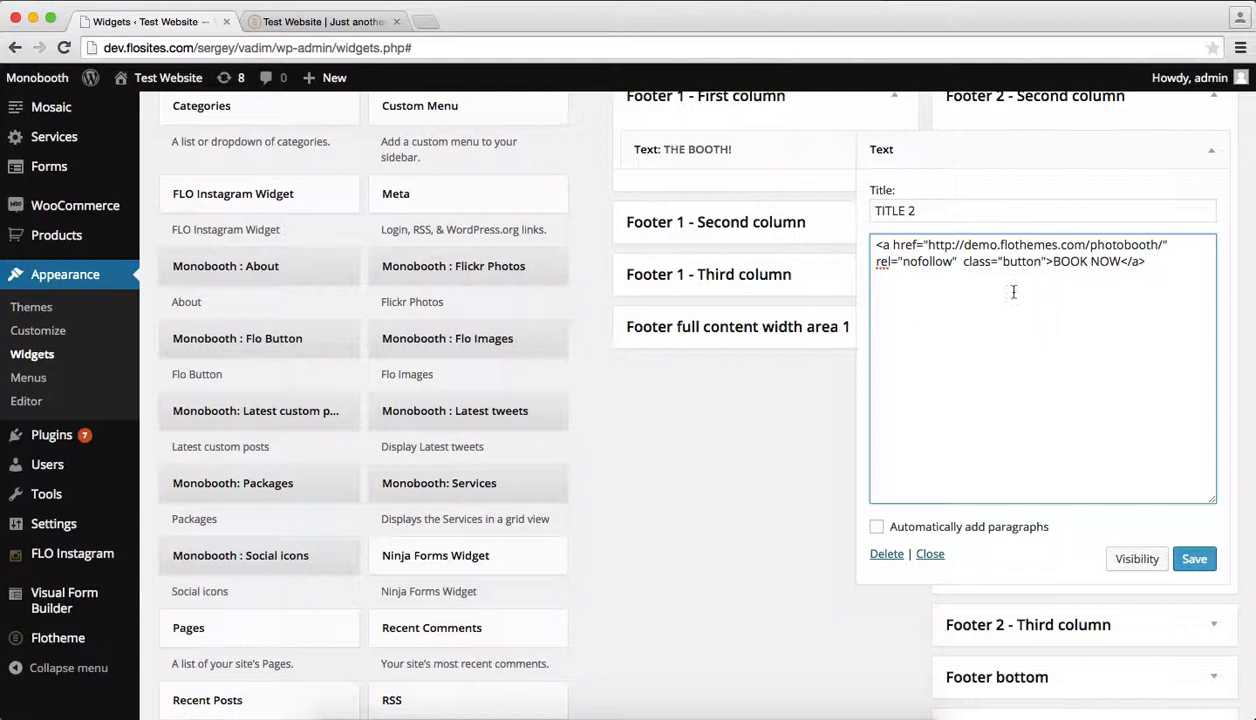
# Review the link code's BOOK NOW label and web address, and save and collapse the TITLE 2 widget
pyautogui.doubleClick(1063, 262)
pyautogui.moveTo(1064, 262); pyautogui.dragTo(1127, 262)
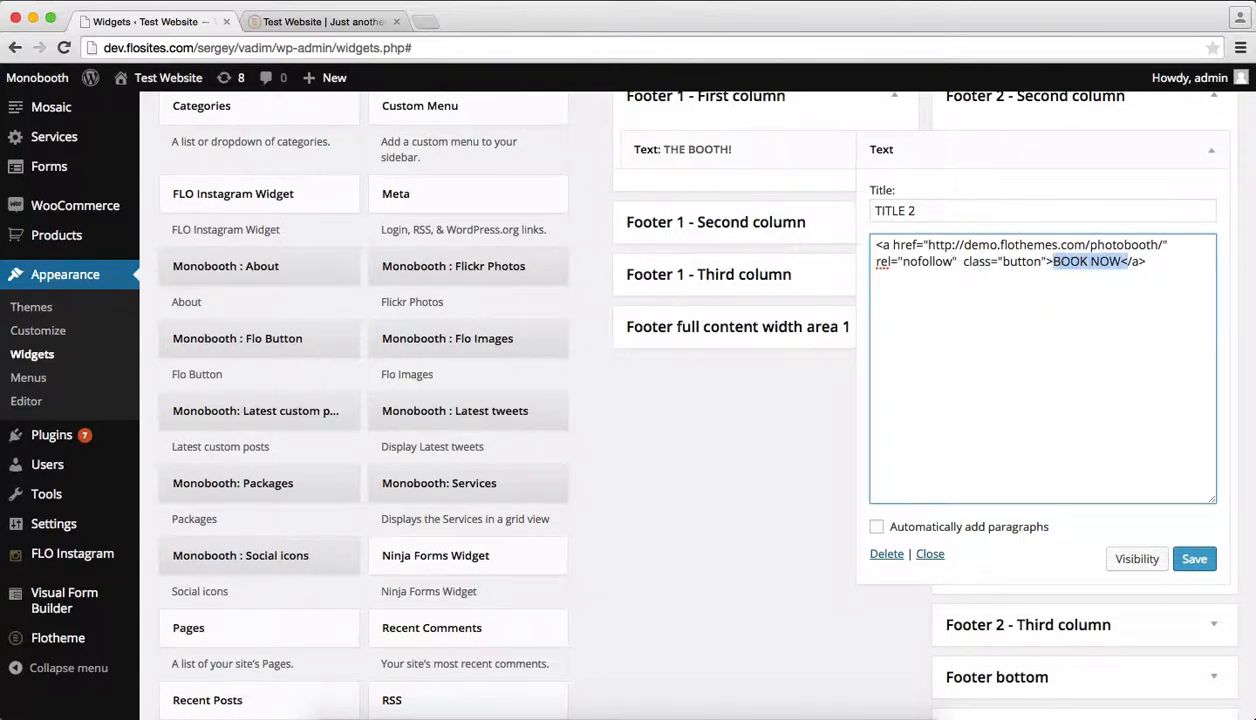
pyautogui.doubleClick(937, 245)
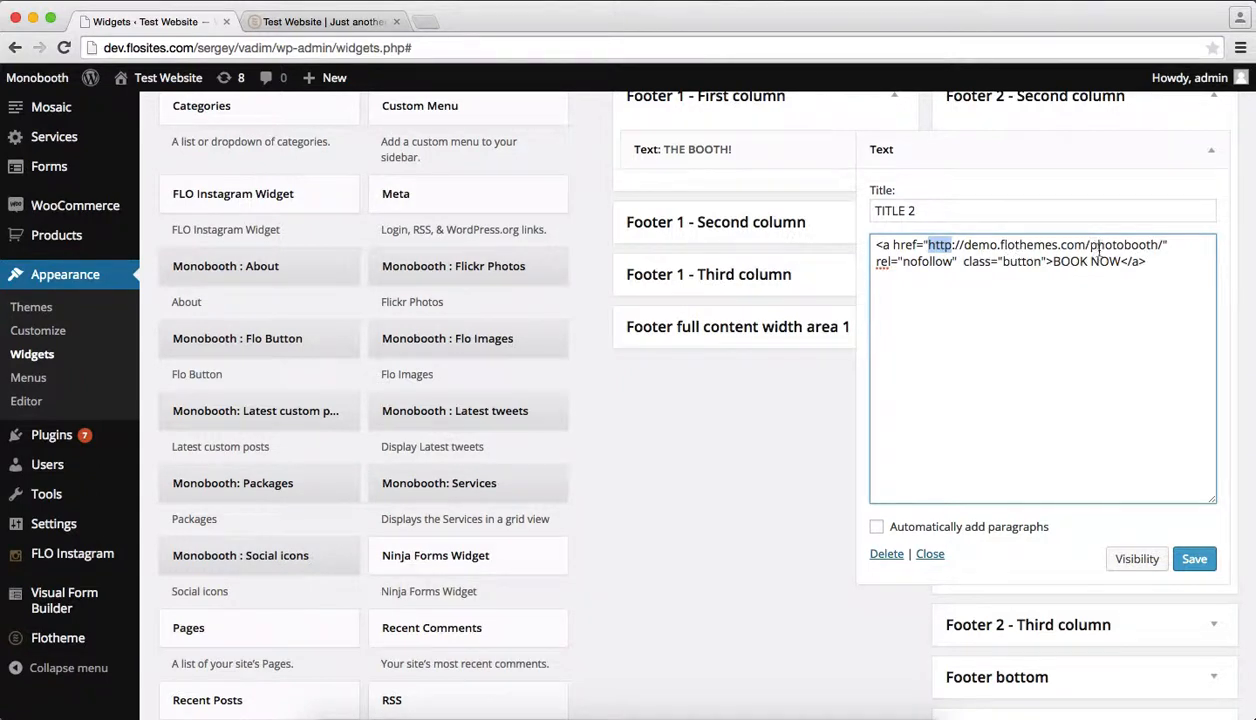
pyautogui.keyDown('shift'); pyautogui.click(1158, 246); pyautogui.keyUp('shift')
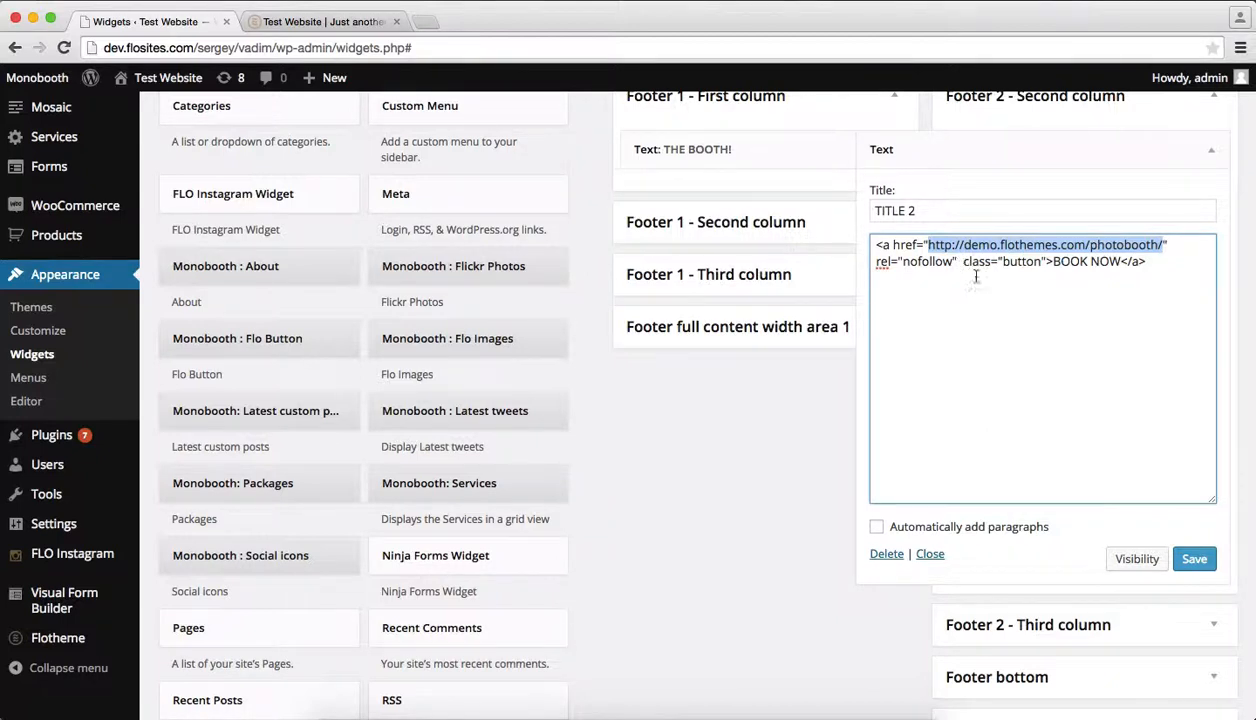
pyautogui.click(1196, 561)
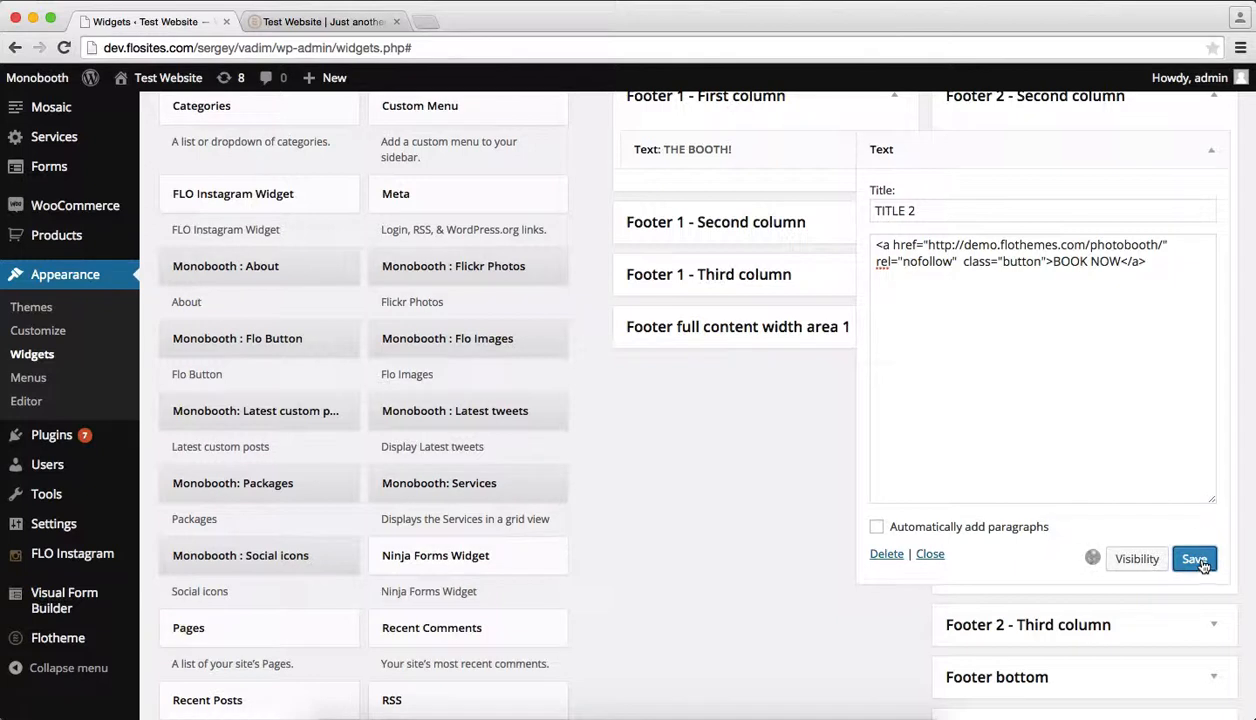
pyautogui.click(1214, 155)
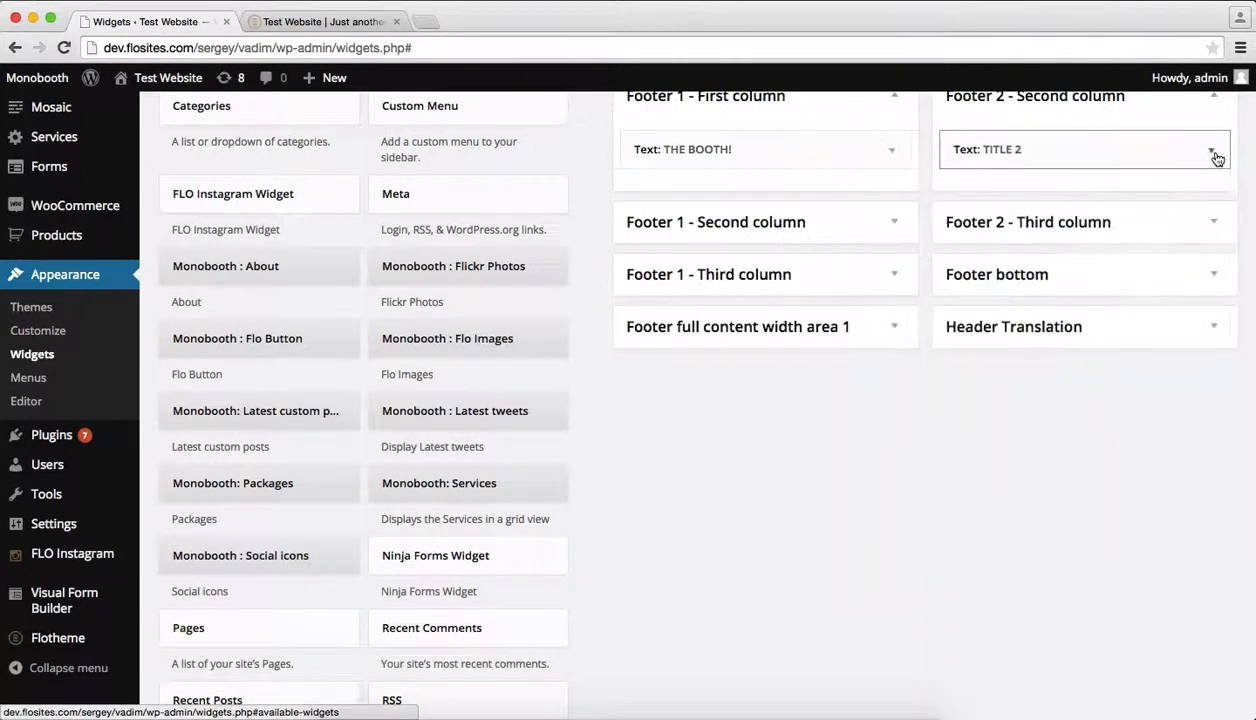
# Add a Custom Menu widget with the site map menu to Footer 2 - Third column, save it, and collapse the second and third columns
pyautogui.click(1214, 224)
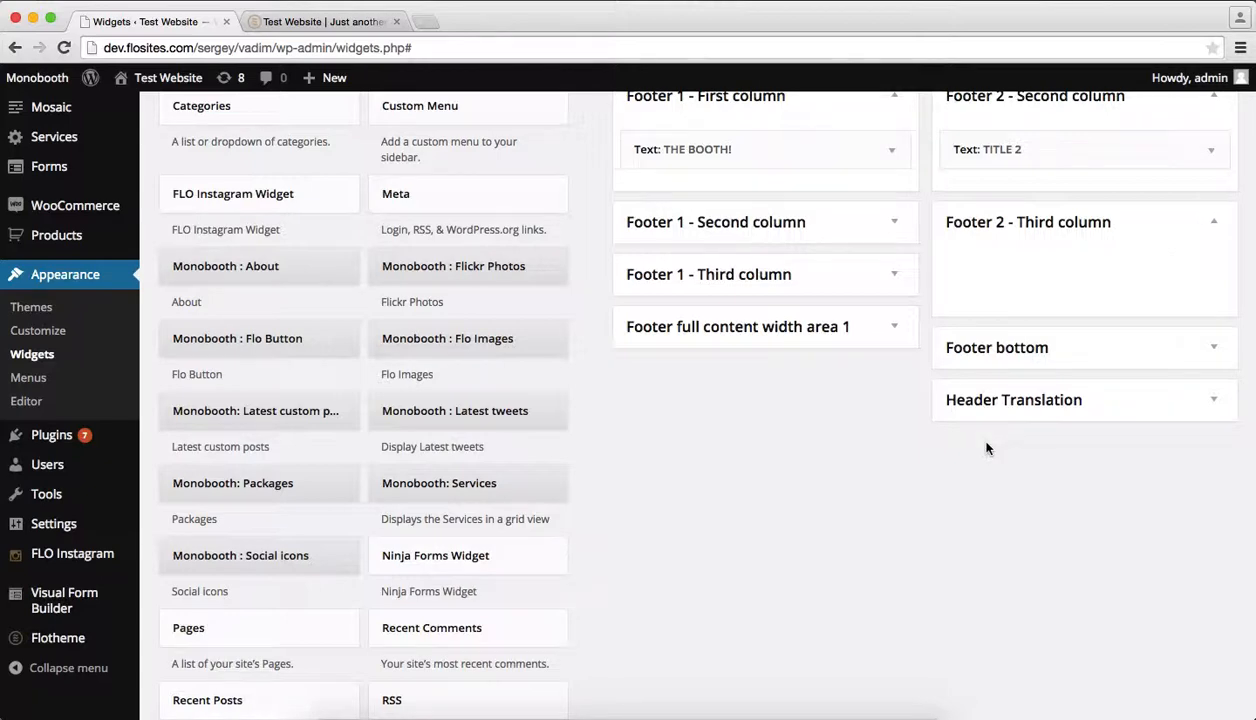
pyautogui.scroll(4, 986, 449)
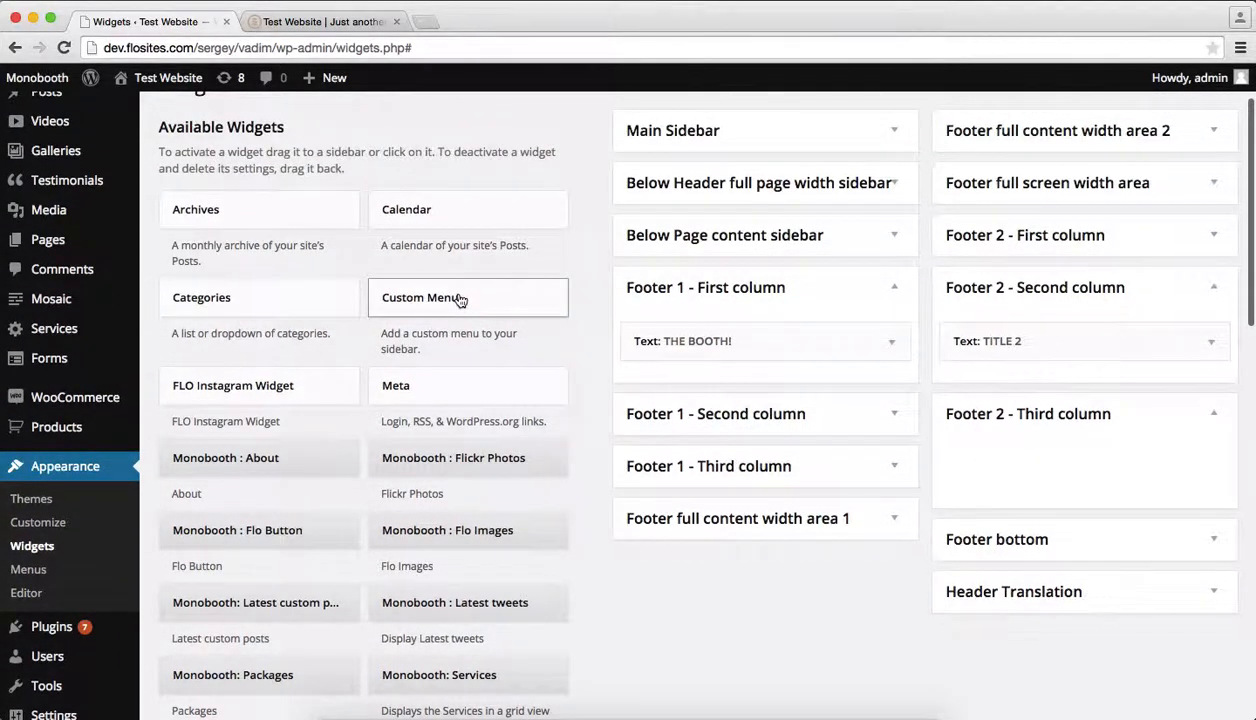
pyautogui.moveTo(455, 299); pyautogui.dragTo(1063, 479)
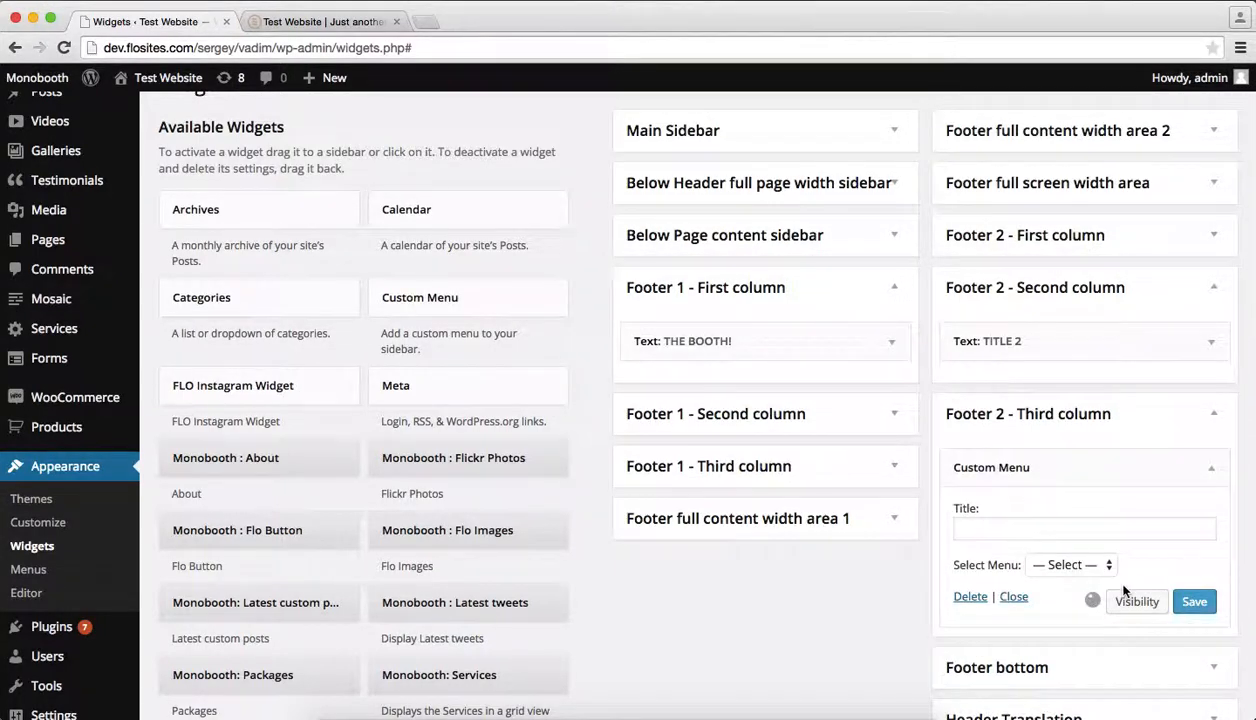
pyautogui.click(1092, 566)
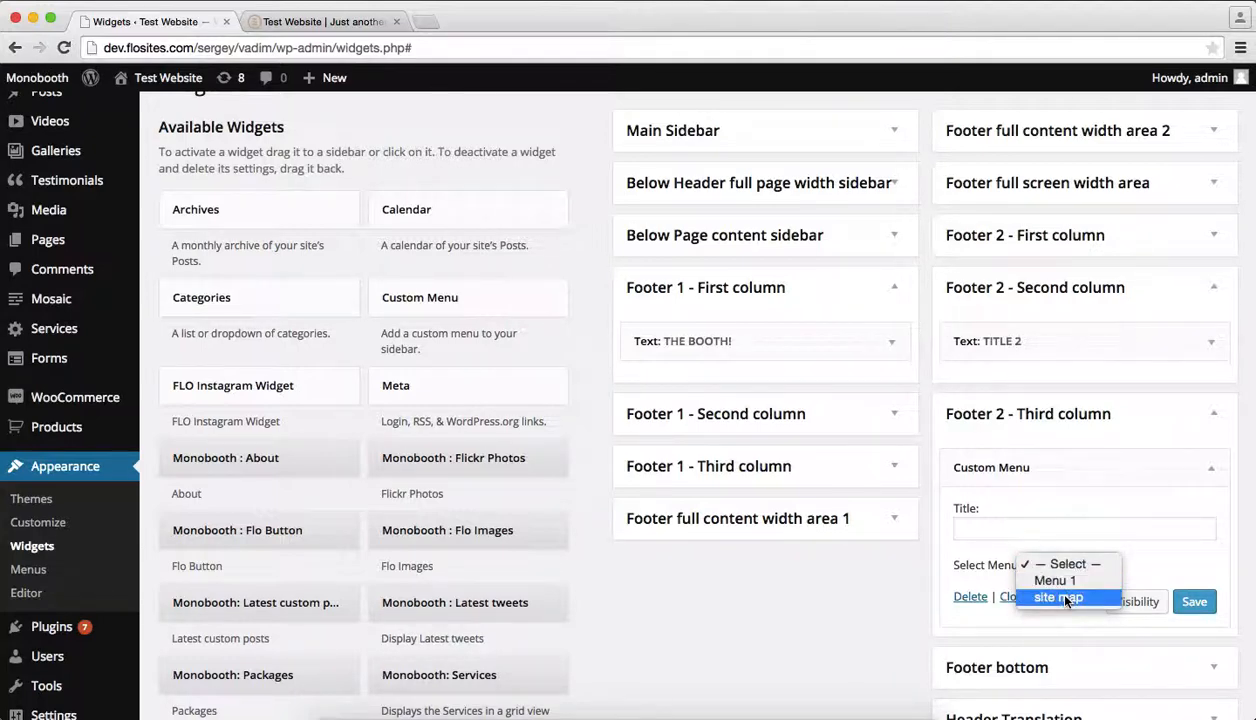
pyautogui.click(1066, 598)
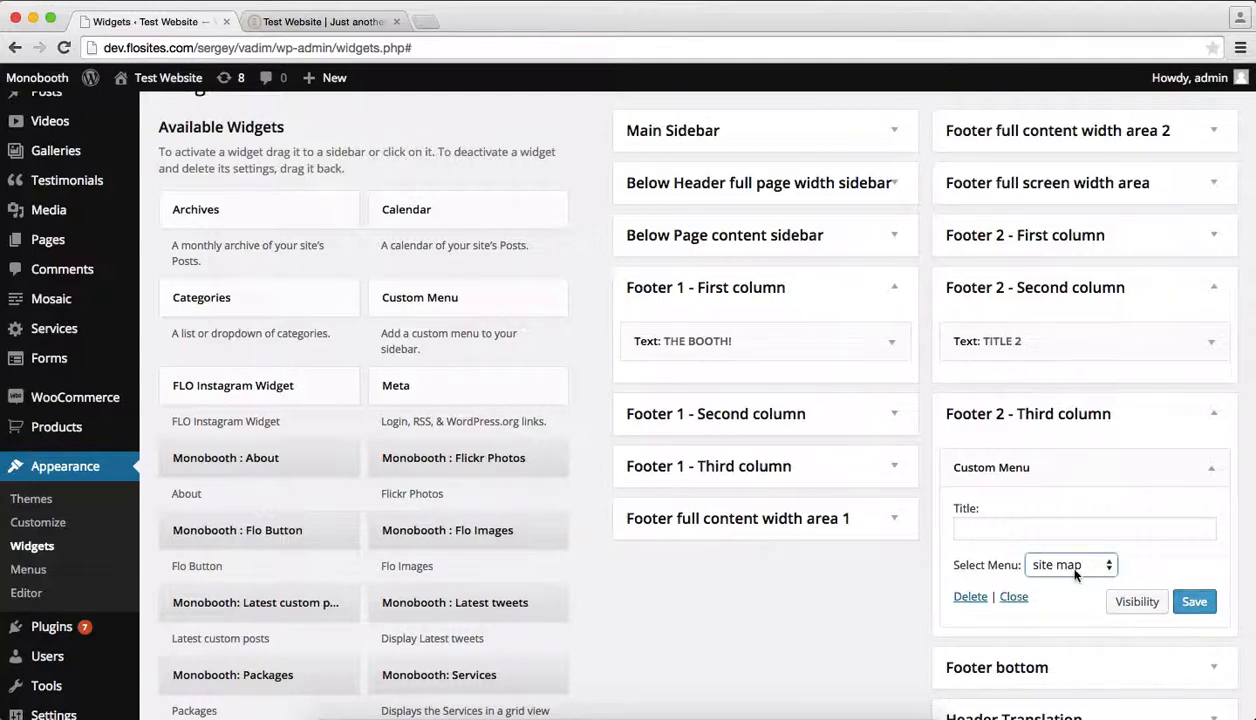
pyautogui.click(1199, 603)
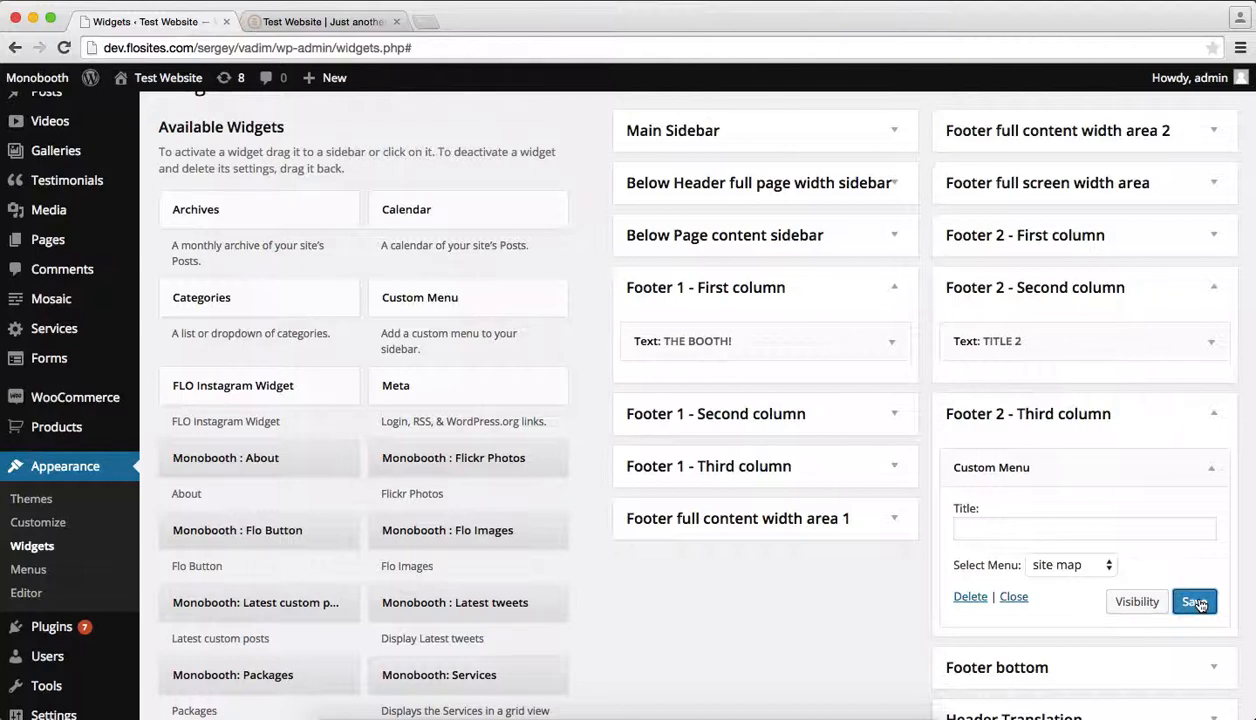
pyautogui.click(1216, 416)
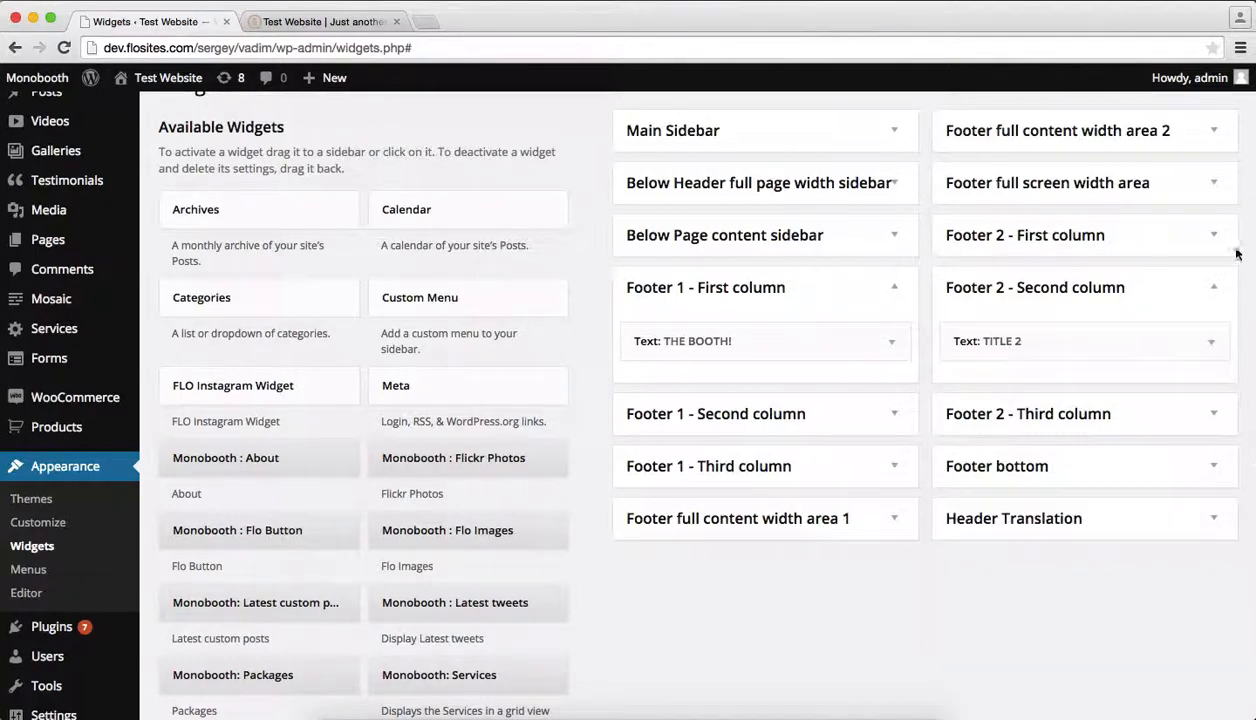
pyautogui.click(1216, 288)
# Reload the test site's home page and check the Footer 2 columns below the Instagram section
pyautogui.hotkey('ctrl', 'Tab')
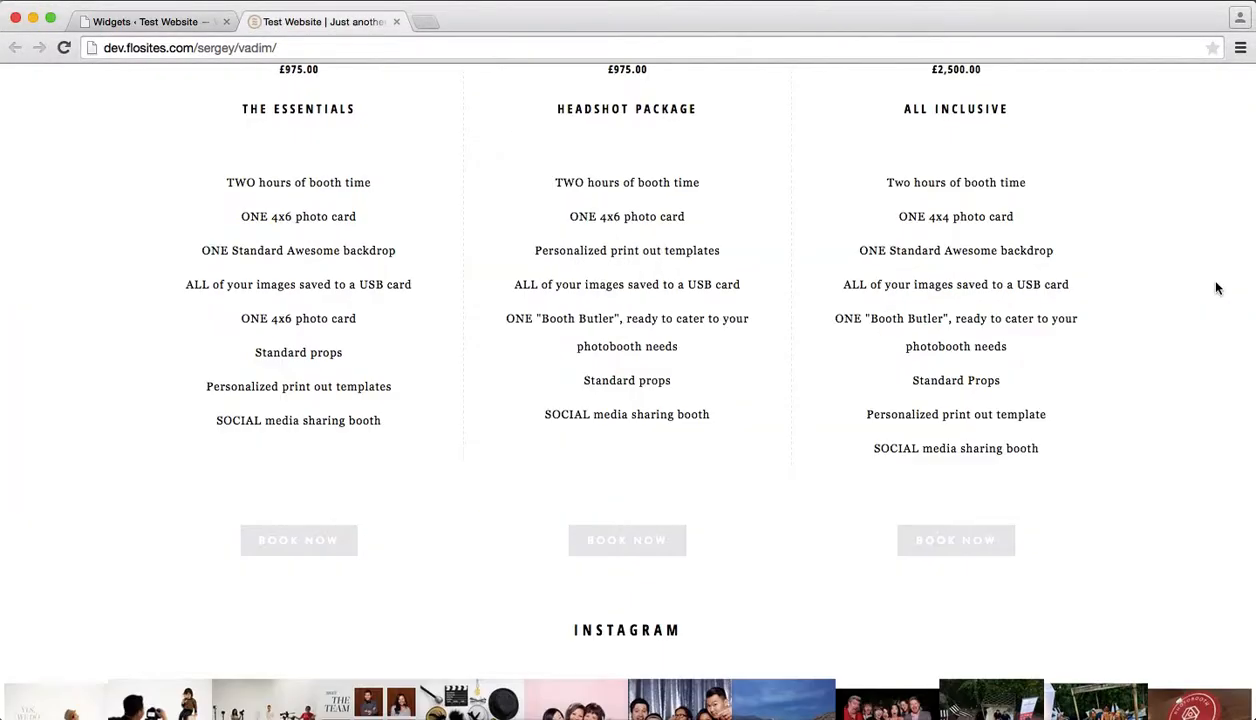
pyautogui.scroll(-3, 1107, 356)
pyautogui.press('super+r')
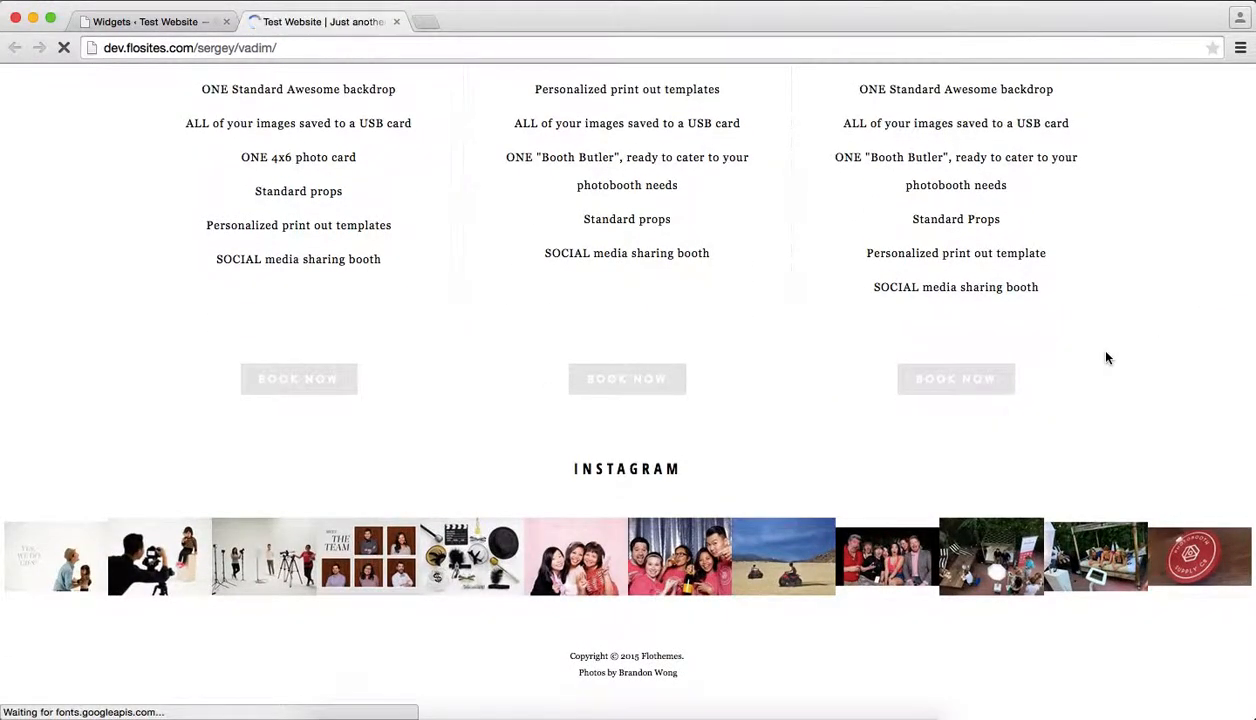
pyautogui.scroll(-3, 1105, 355)
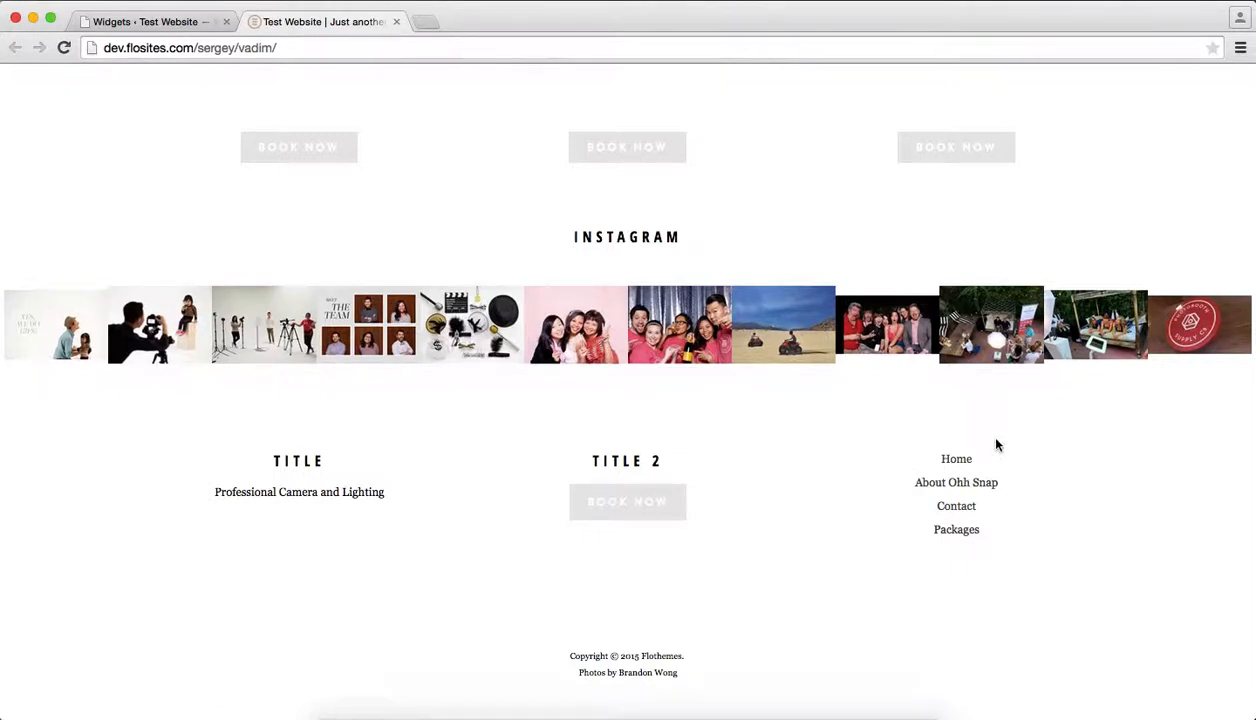
pyautogui.scroll(5, 996, 445)
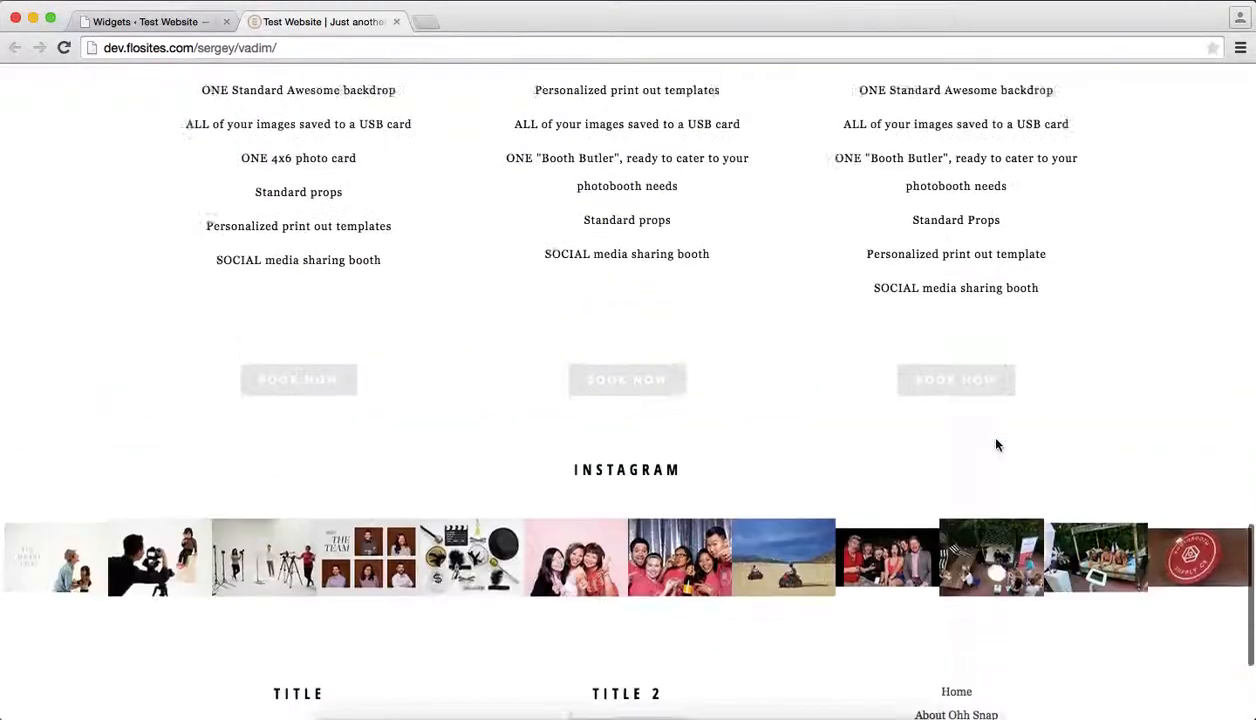
pyautogui.scroll(15, 996, 445)
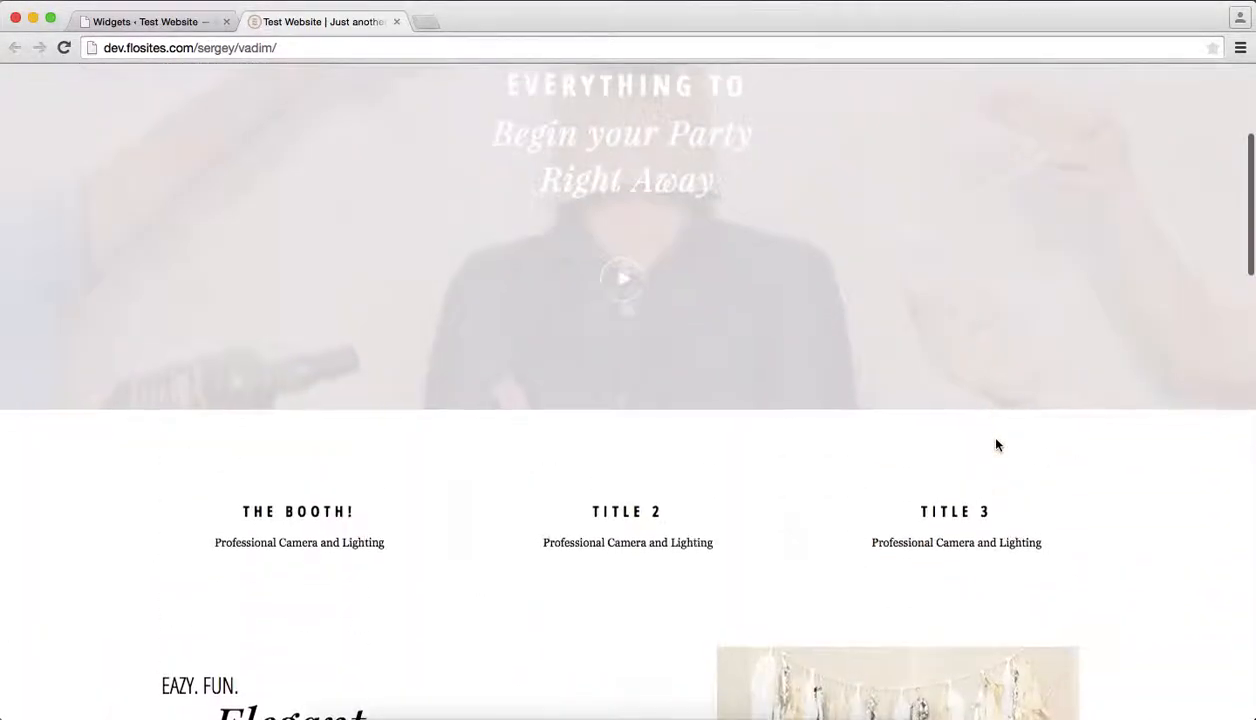
pyautogui.scroll(5, 996, 445)
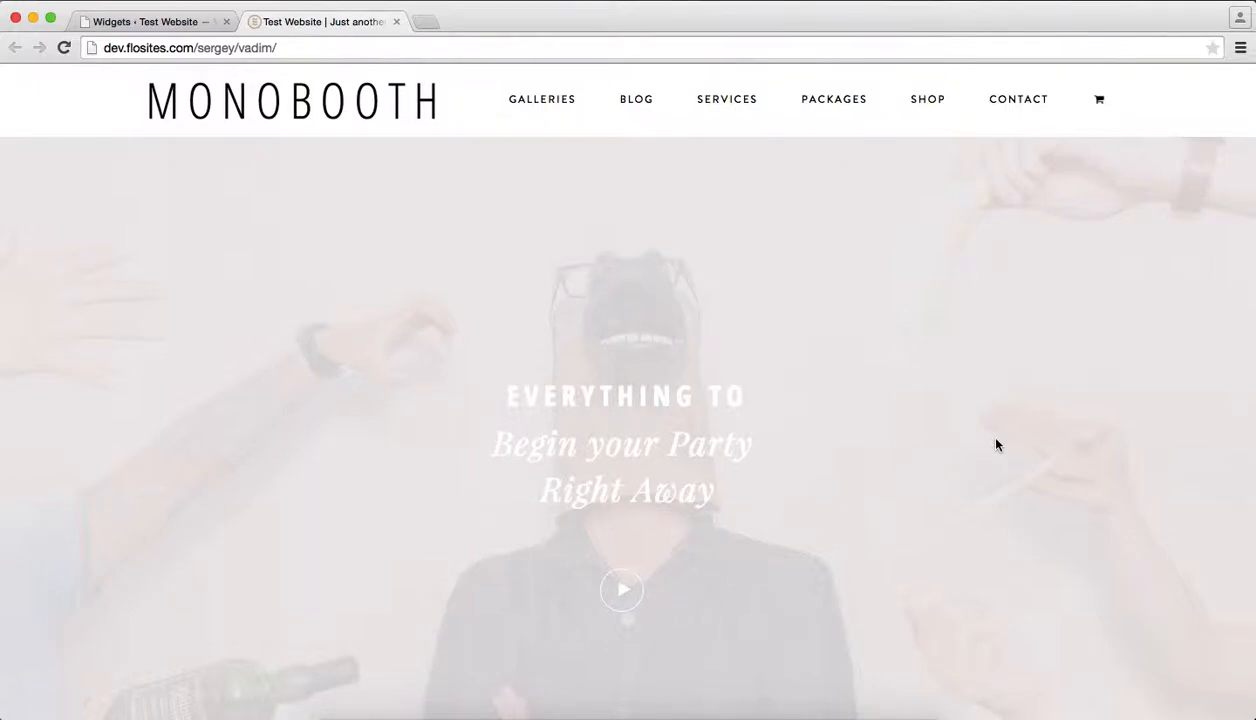
# Switch to Firefox to view the demo home page, and compare it with the test site's home page in Chrome from header to footer
pyautogui.press('super+Tab')
pyautogui.press('super+Tab')
pyautogui.press('super+Tab')
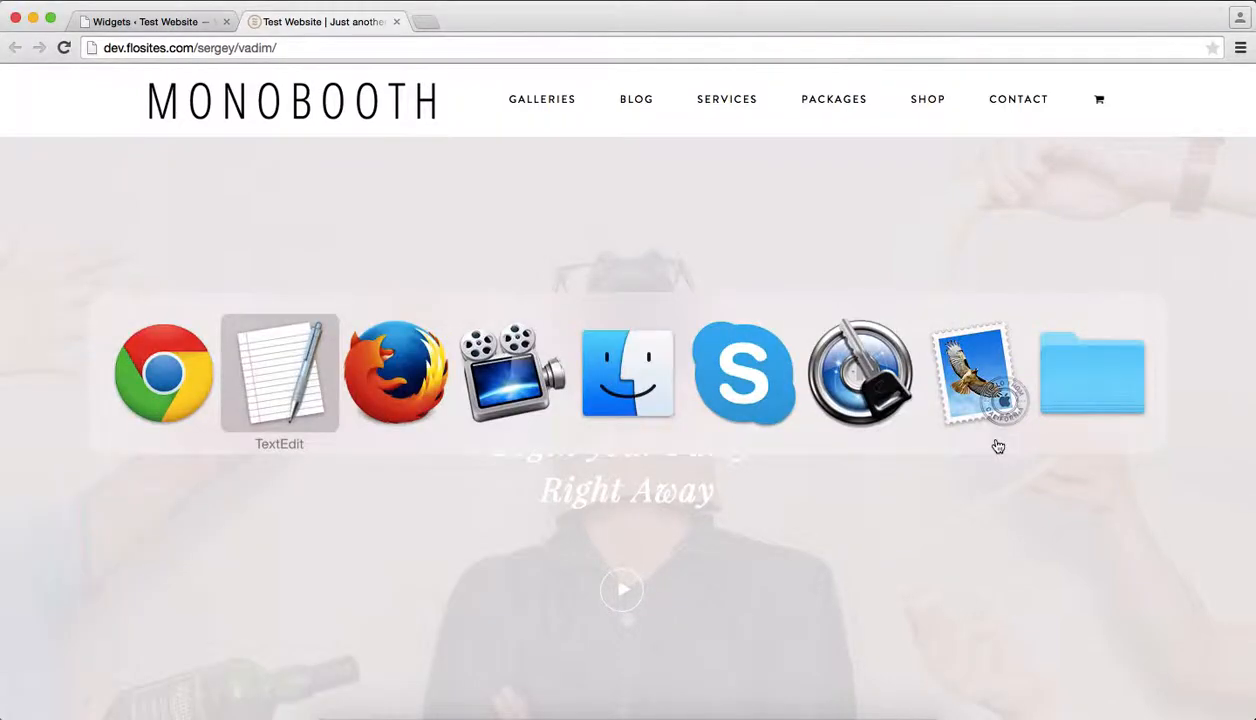
pyautogui.press('super+Tab')
pyautogui.scroll(10, 996, 443)
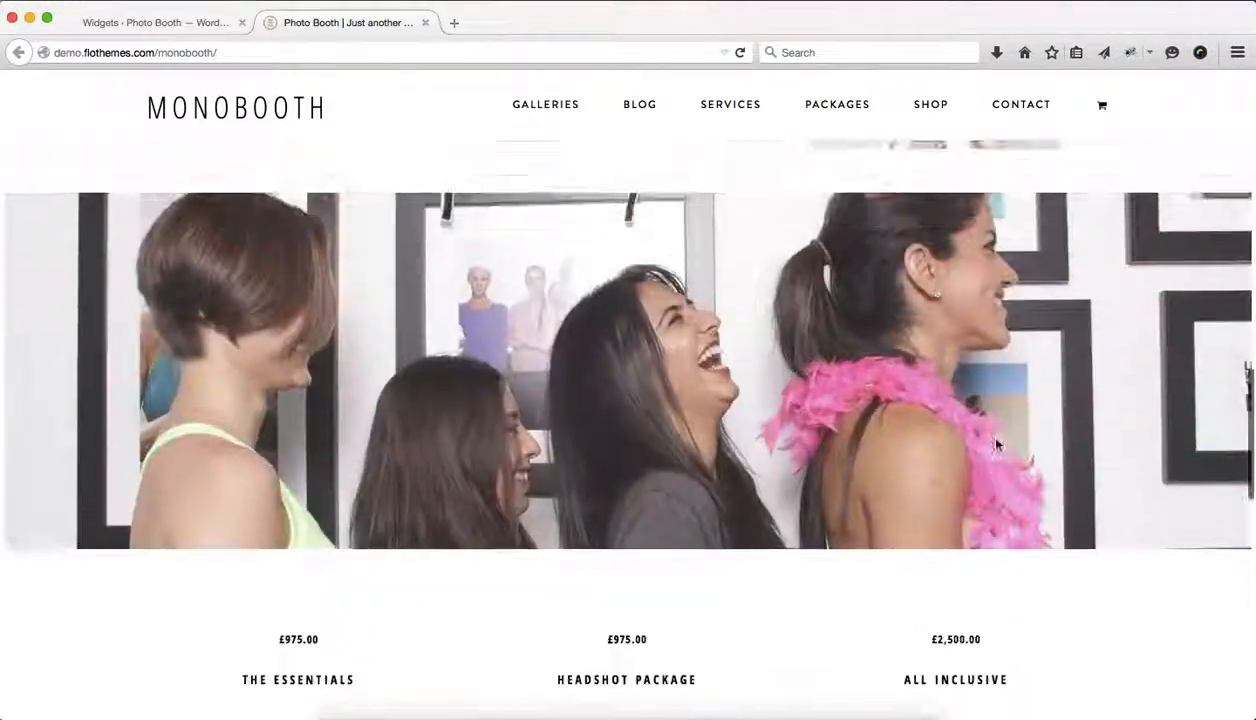
pyautogui.scroll(8, 996, 445)
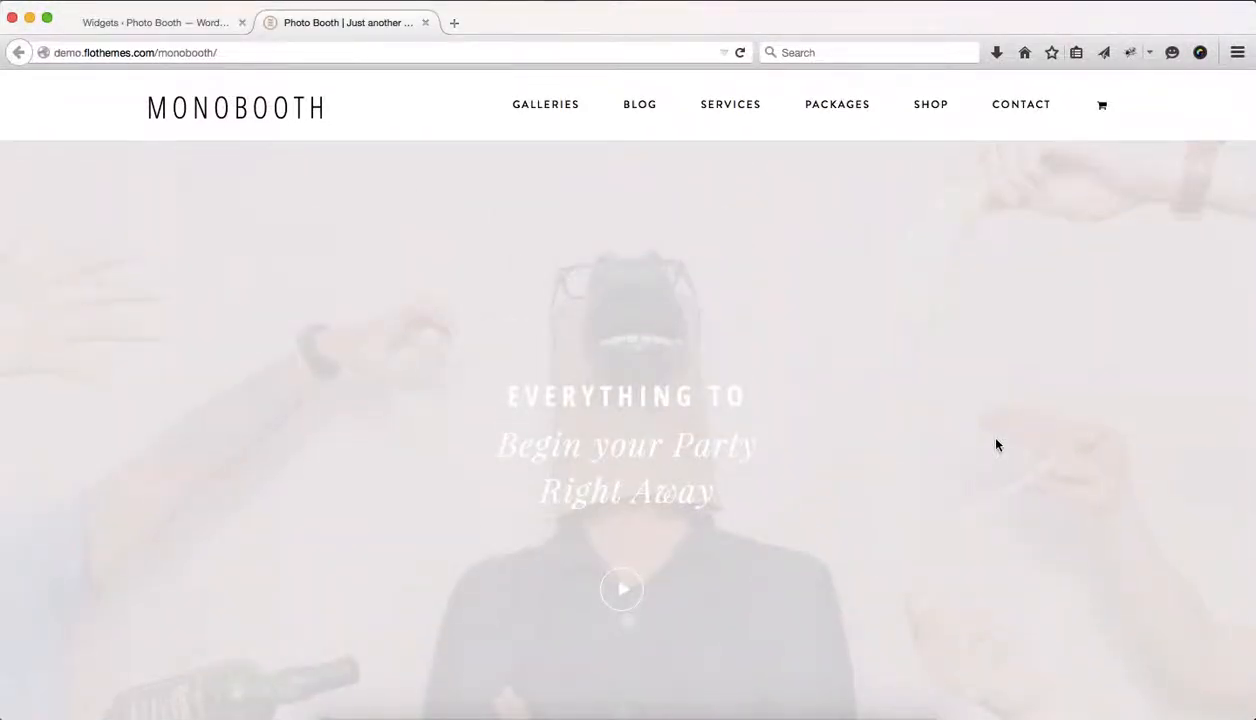
pyautogui.press('super+Tab')
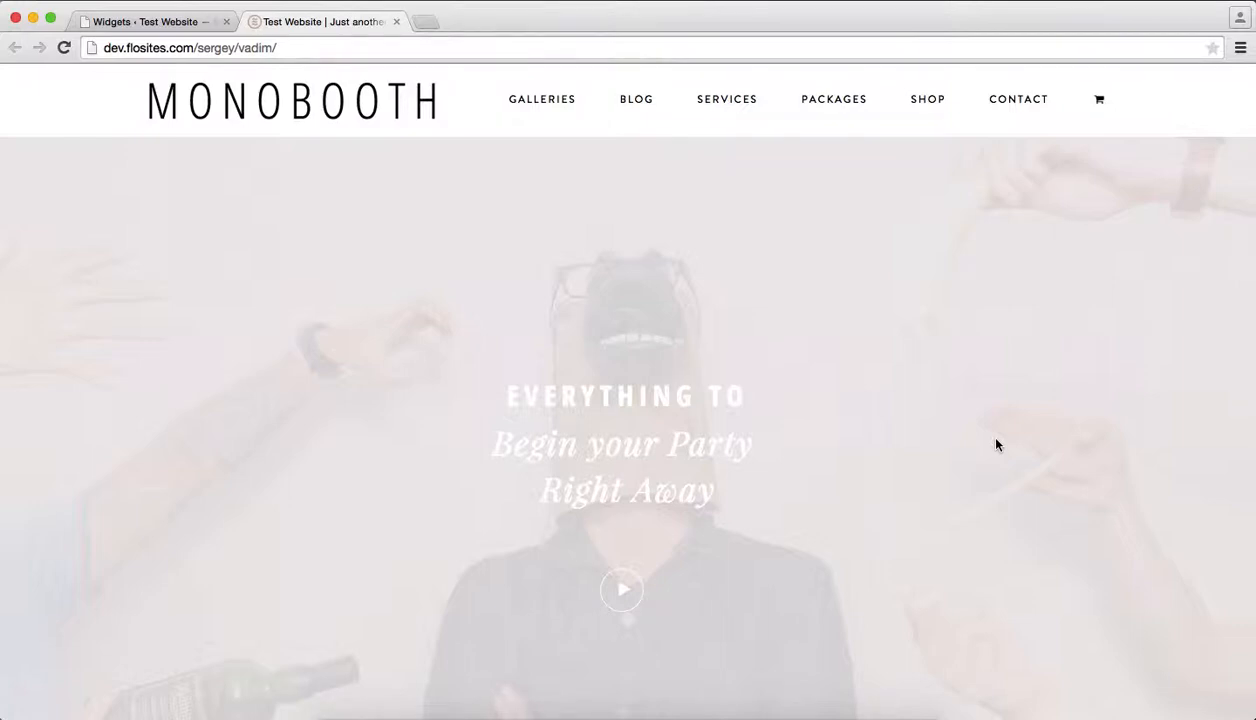
pyautogui.scroll(-5, 996, 445)
pyautogui.scroll(-3, 996, 445)
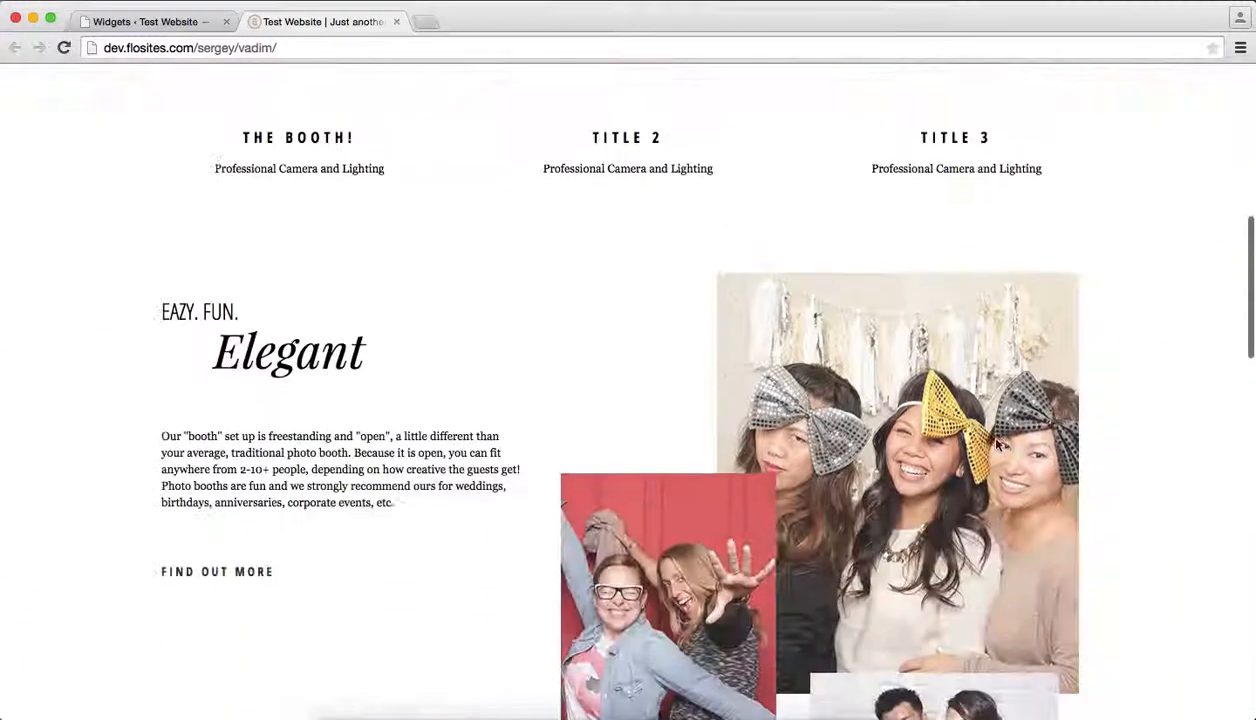
pyautogui.scroll(-9, 996, 445)
pyautogui.scroll(-8, 996, 445)
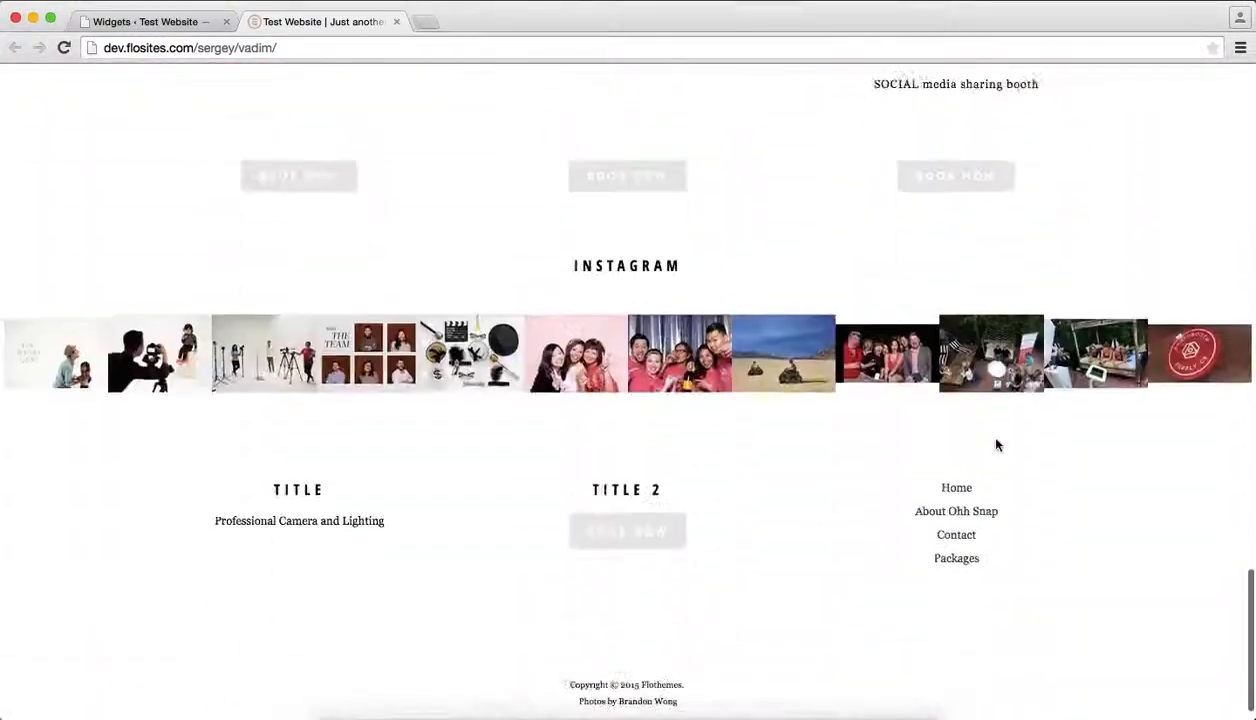
pyautogui.scroll(20, 996, 445)
pyautogui.scroll(8, 996, 445)
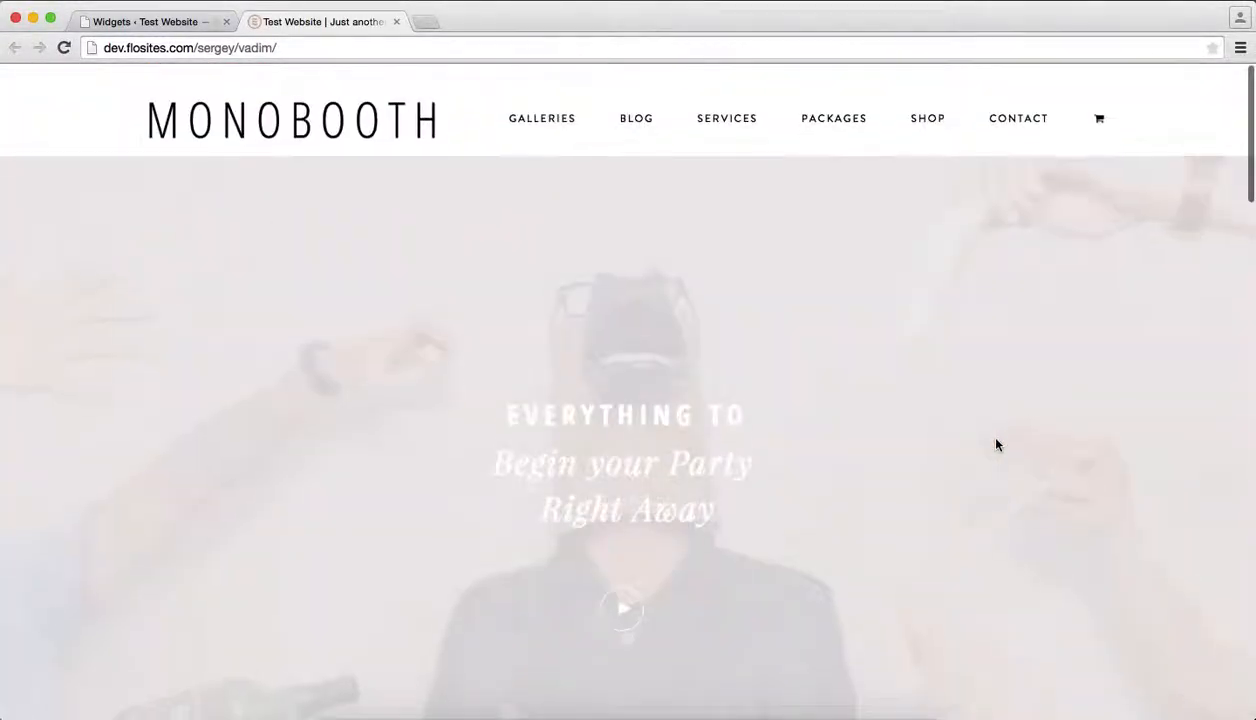
# Open the test site's Blog page and examine the footer widget areas below the posts
pyautogui.click(632, 102)
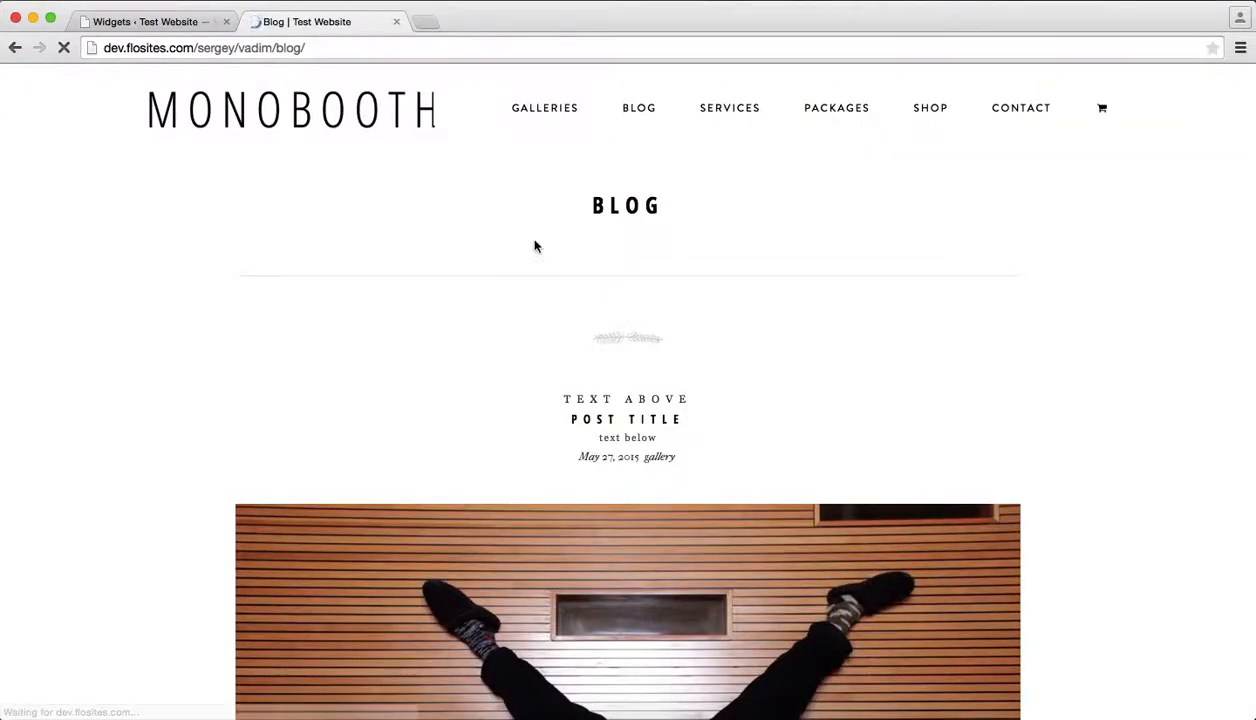
pyautogui.scroll(-10, 537, 247)
pyautogui.scroll(-15, 537, 247)
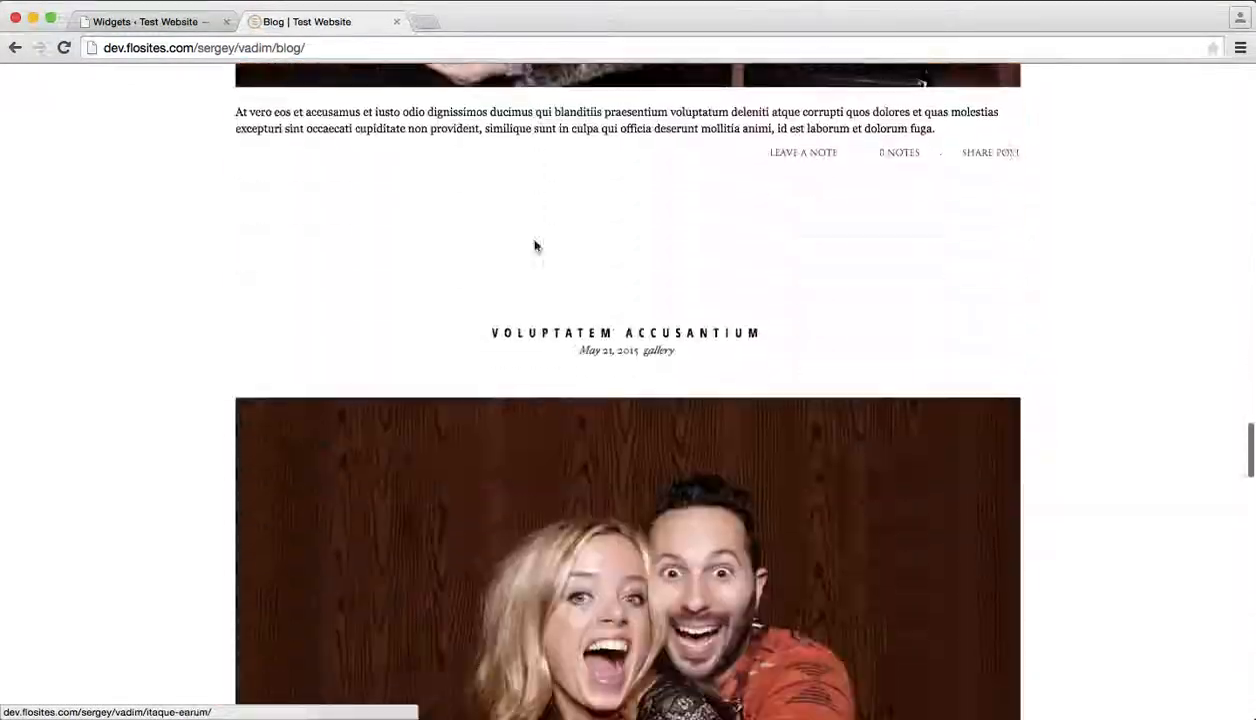
pyautogui.scroll(-20, 537, 247)
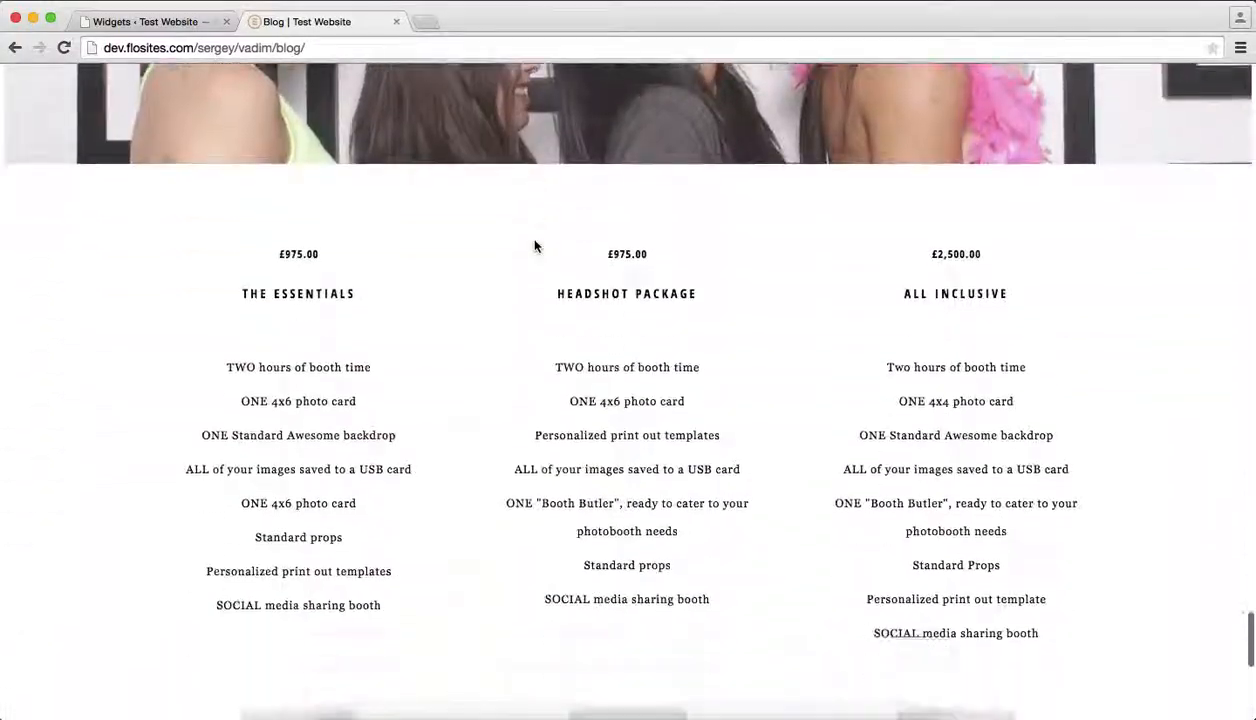
pyautogui.scroll(15, 534, 246)
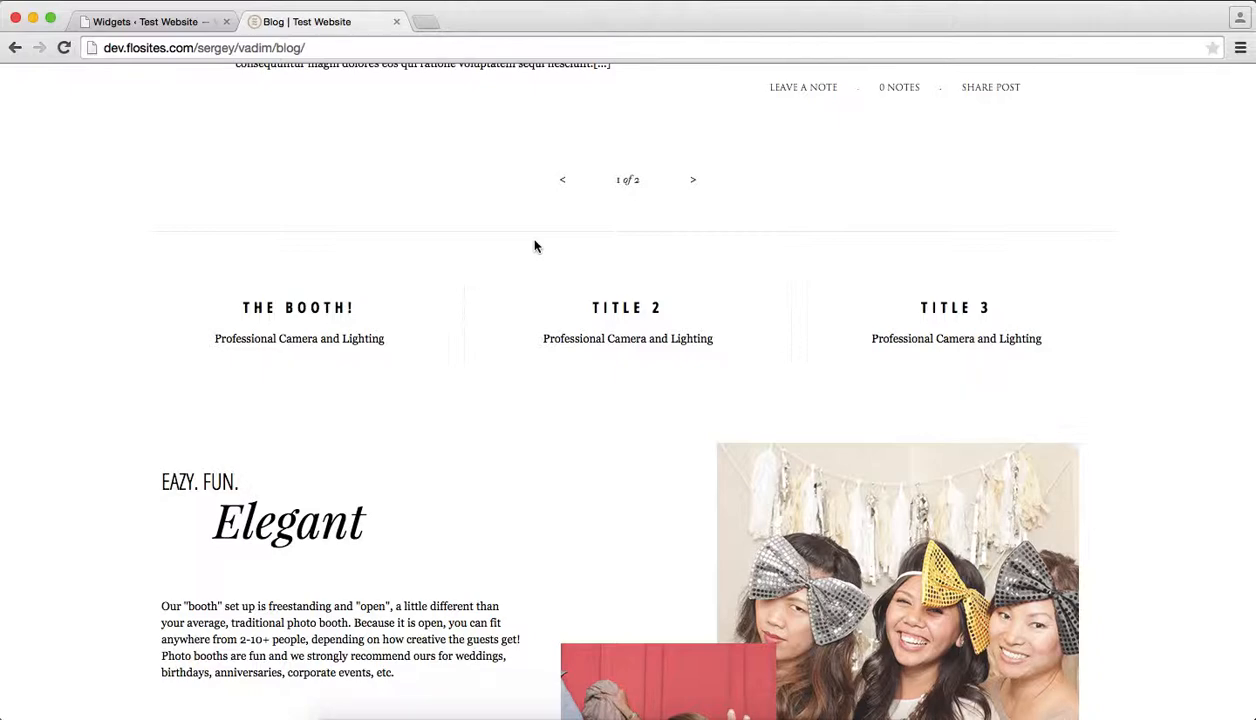
pyautogui.scroll(-4, 534, 246)
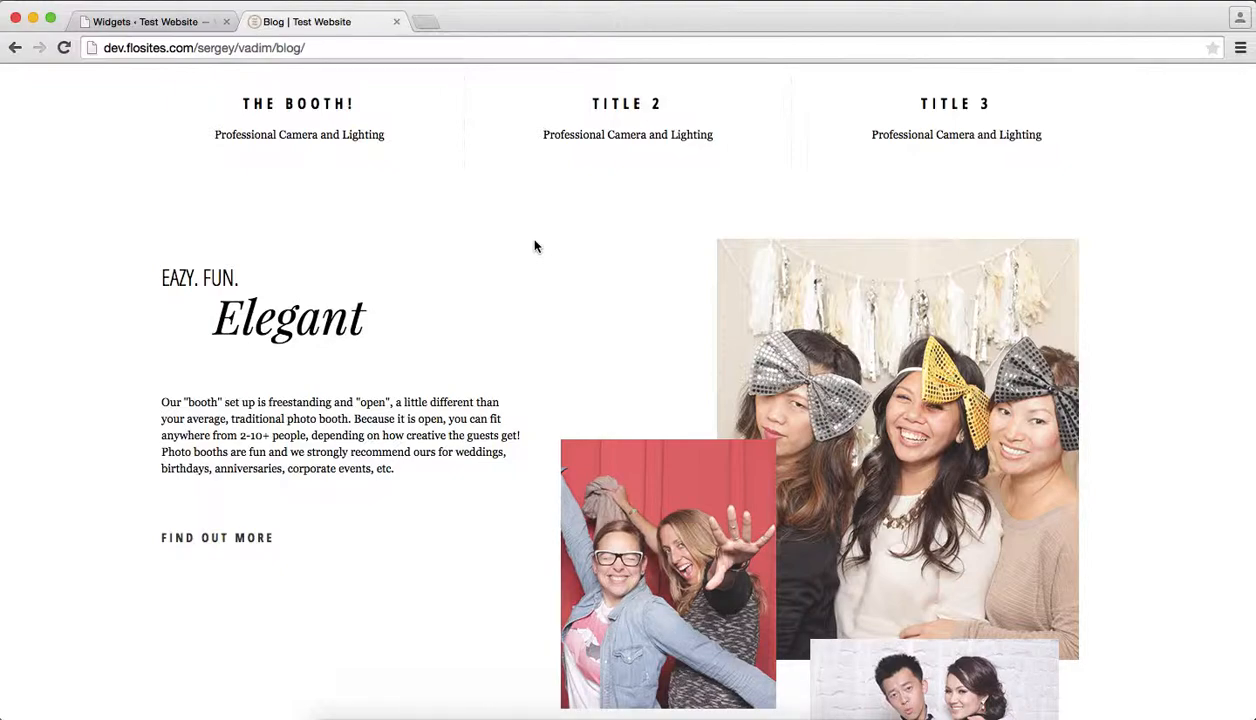
# Open the Installed Plugins page in a new tab and locate the JP Widget Visibility plugin
pyautogui.hotkey('ctrl', 'shift', 'Tab')
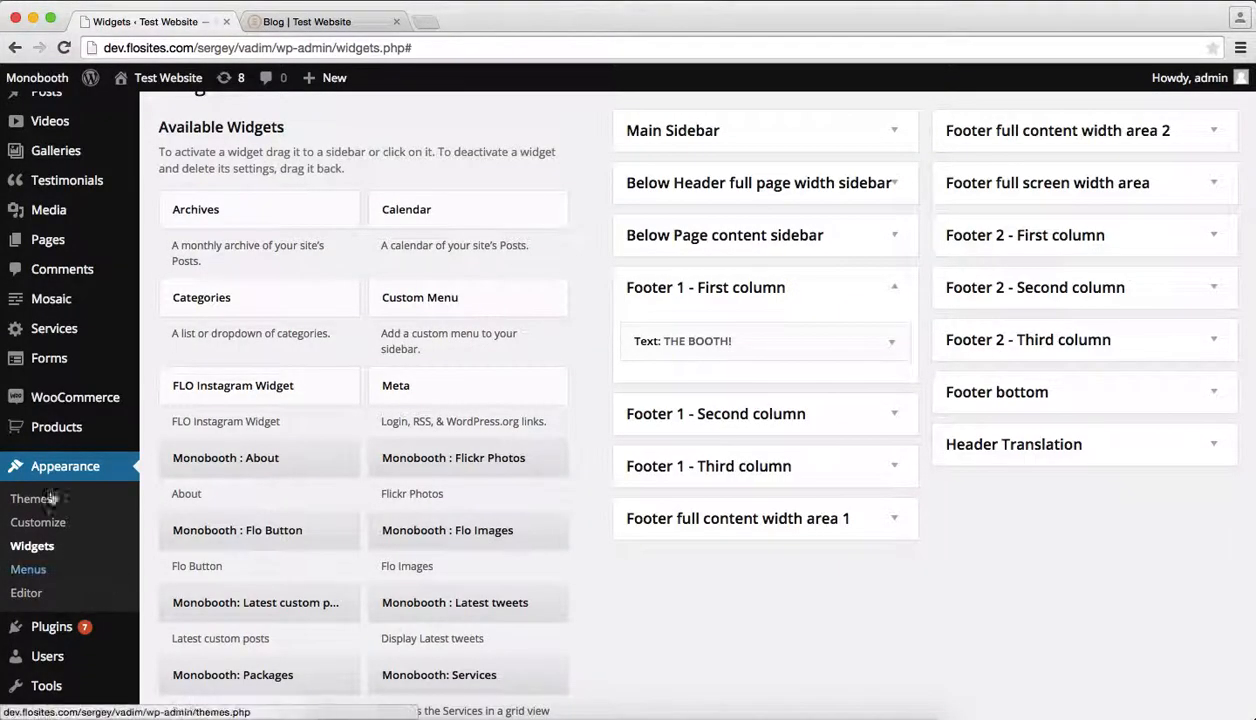
pyautogui.scroll(-5, 50, 498)
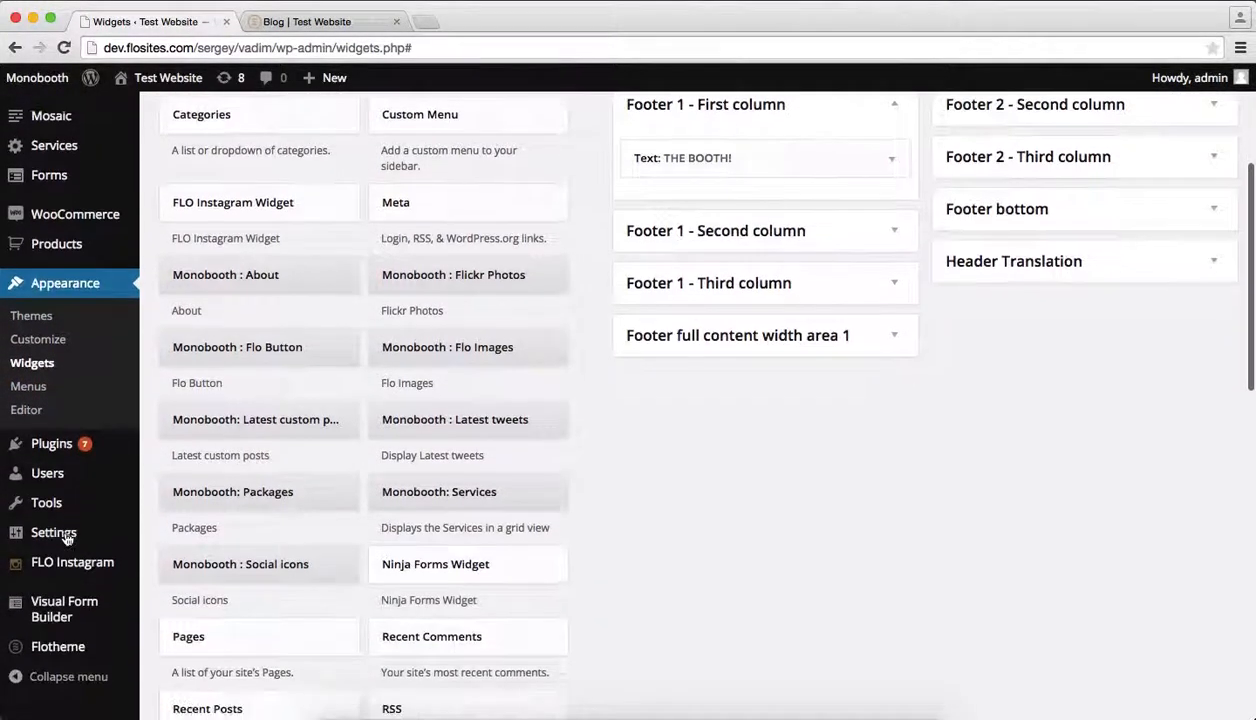
pyautogui.scroll(3, 66, 538)
pyautogui.moveTo(86, 285)
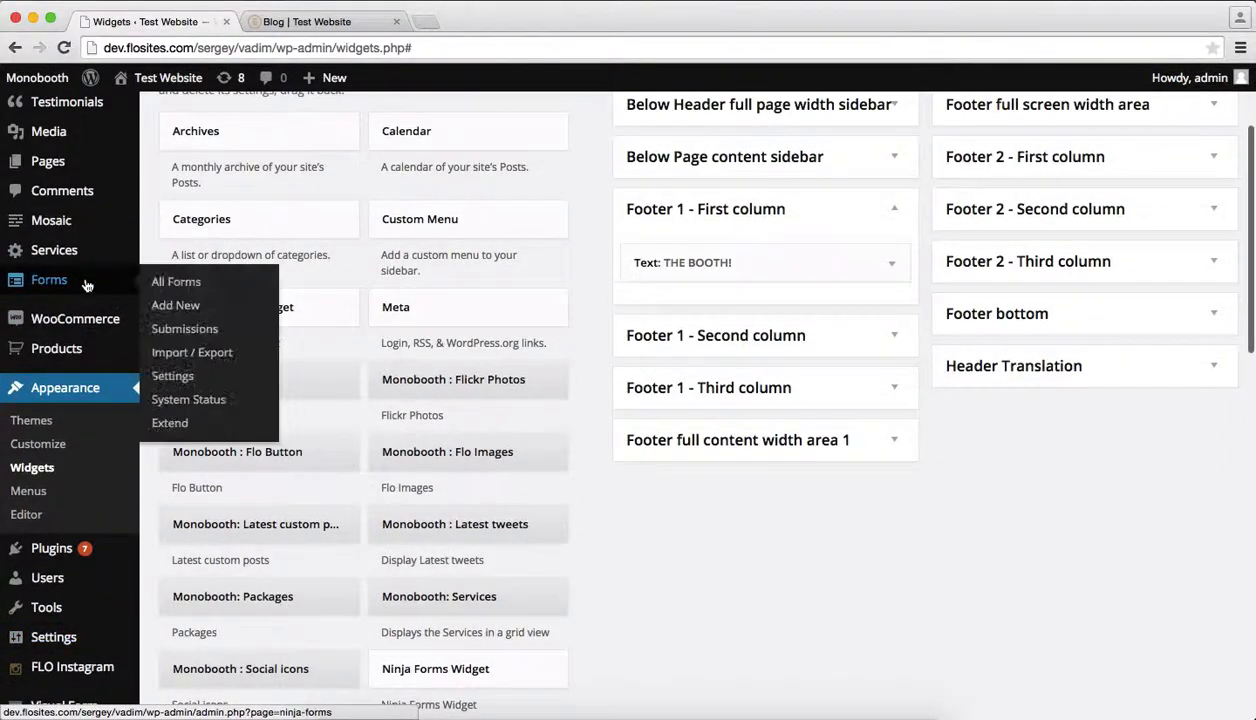
pyautogui.moveTo(86, 556)
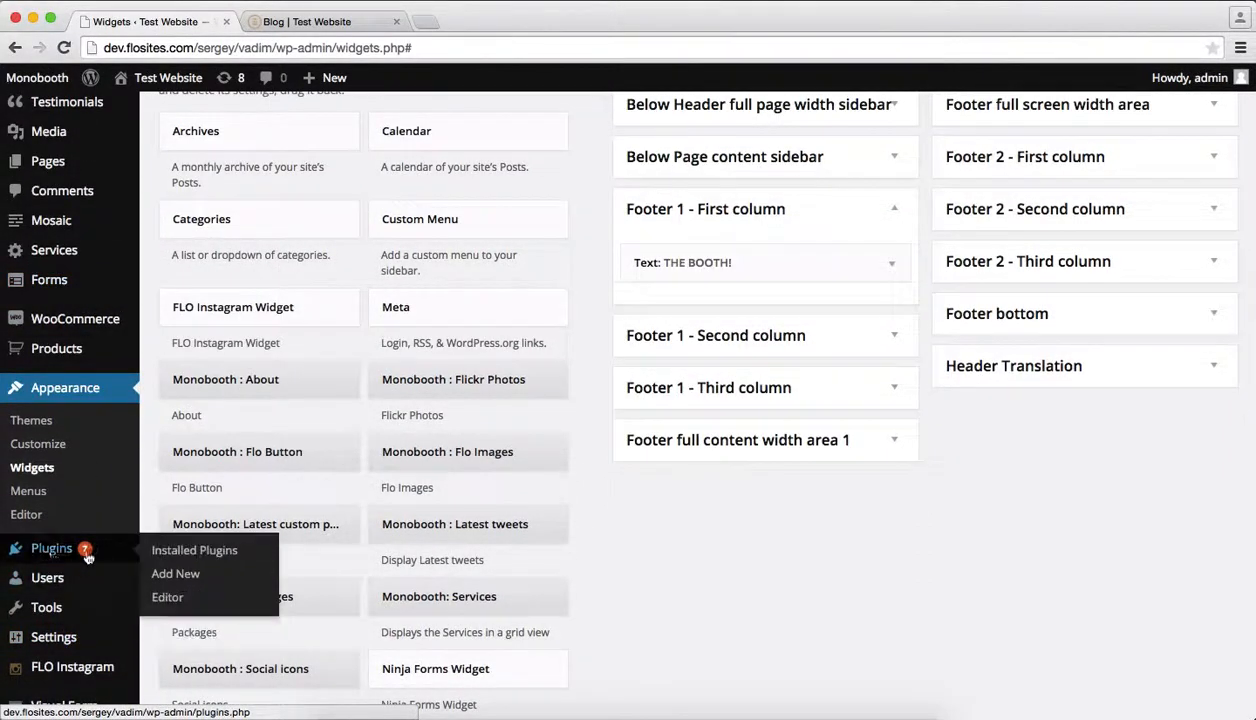
pyautogui.keyDown('super'); pyautogui.click(181, 552); pyautogui.keyUp('super')
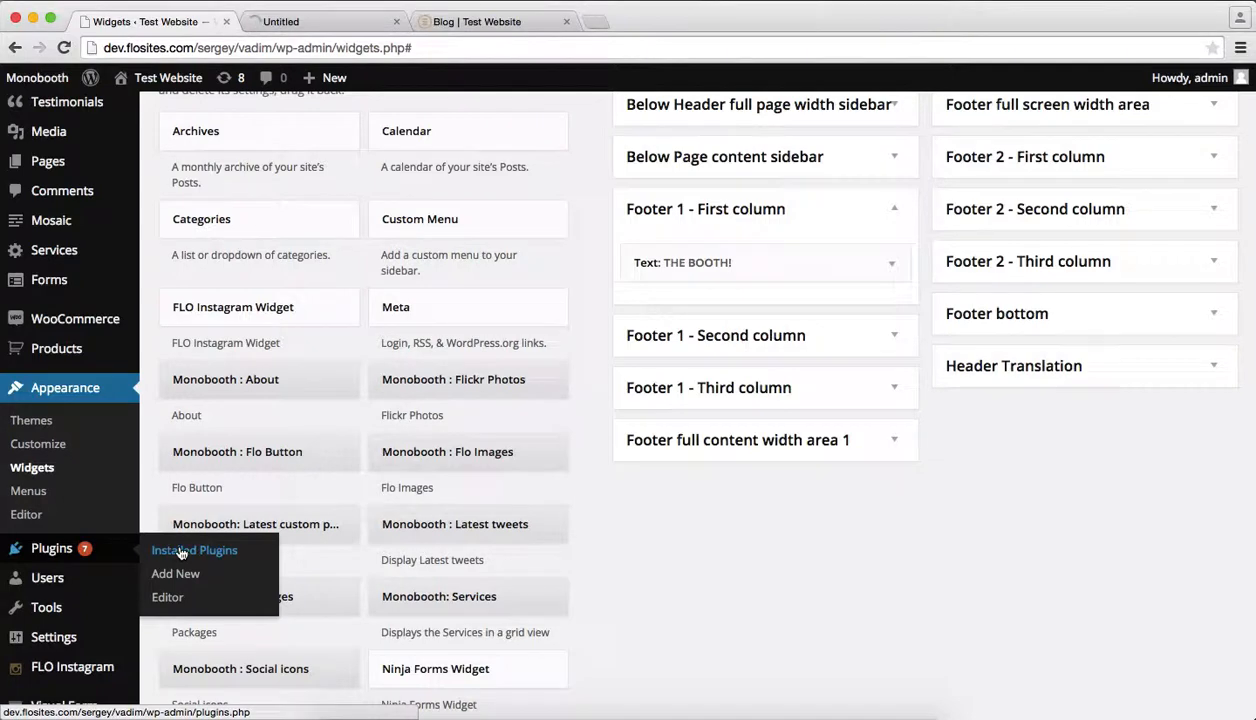
pyautogui.hotkey('ctrl', 'Tab')
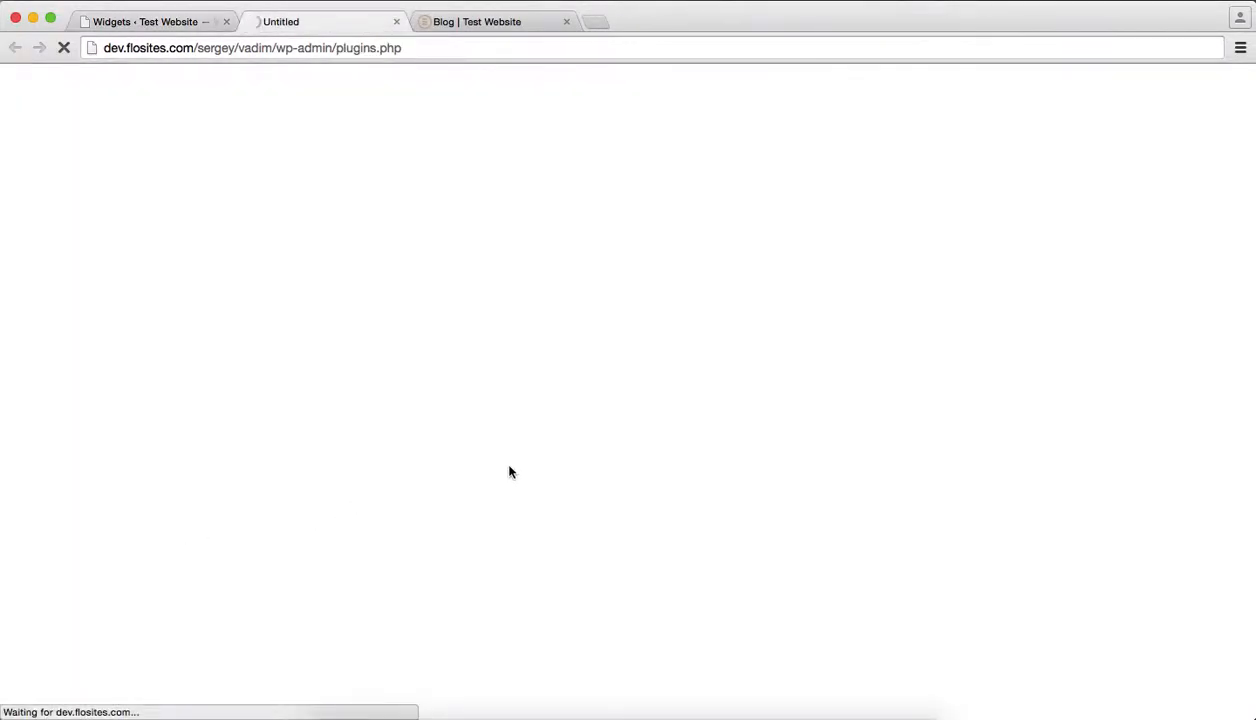
pyautogui.scroll(-5, 509, 471)
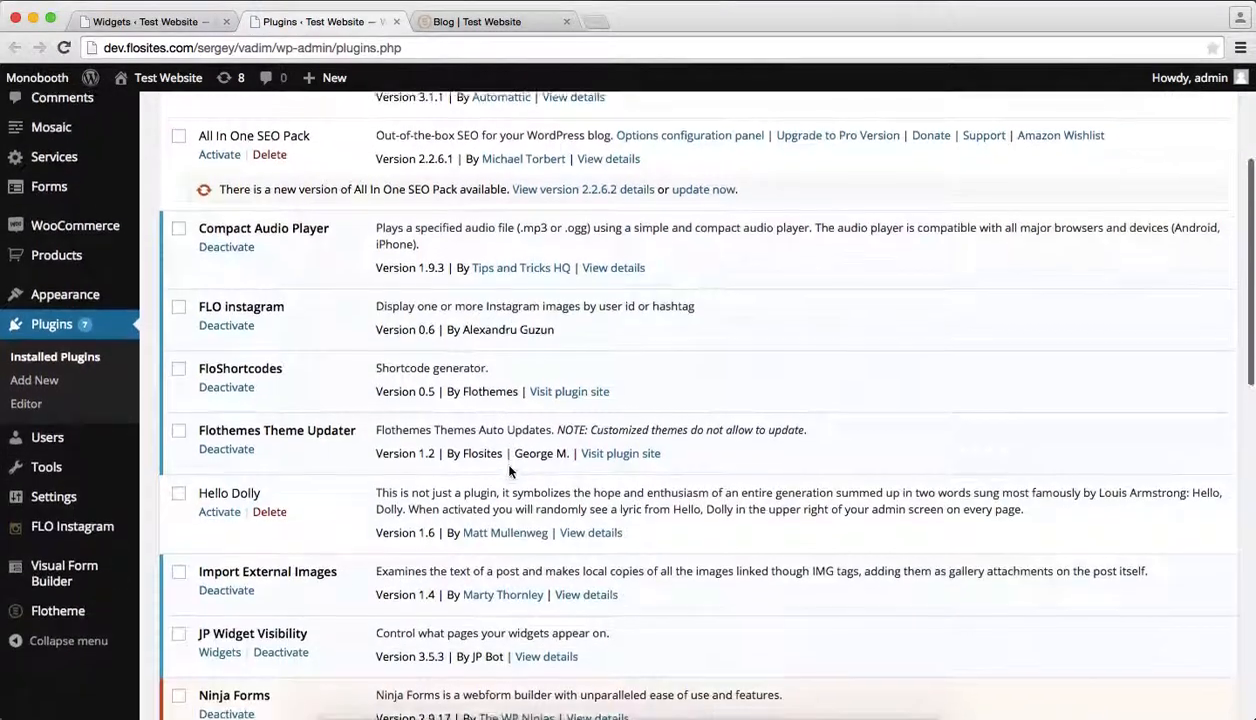
pyautogui.scroll(-3, 509, 470)
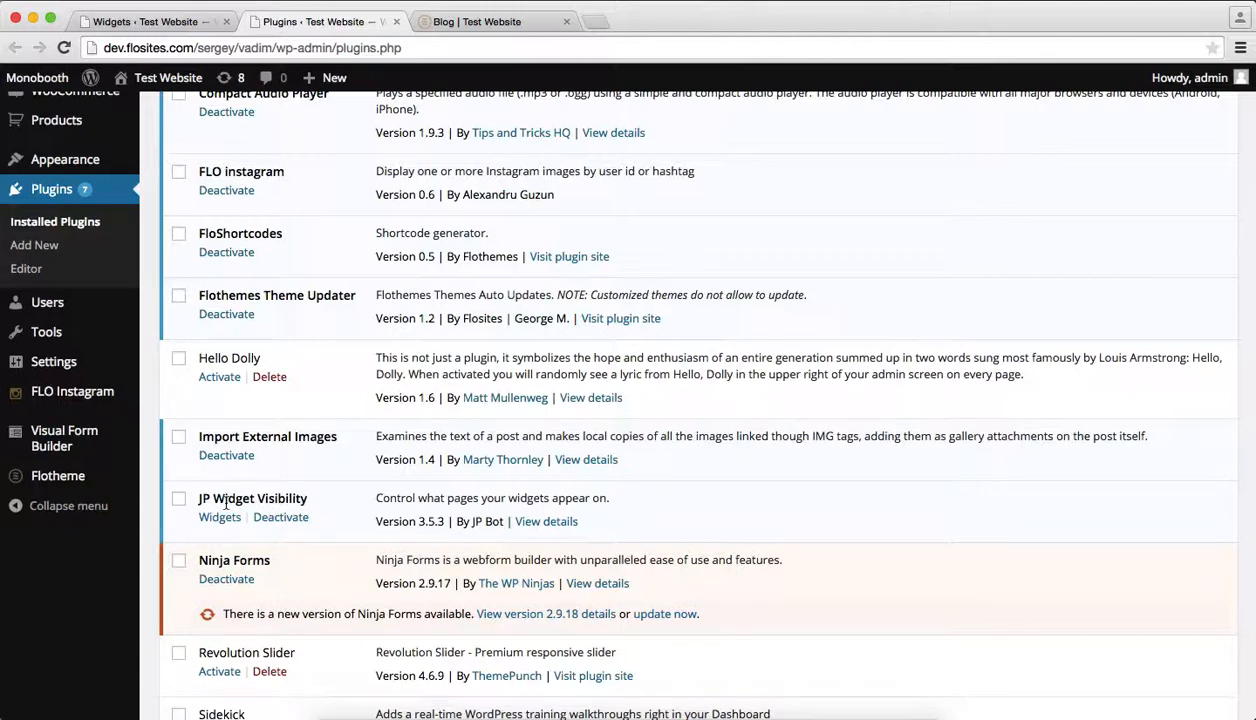
# Return to the Widgets page and open the Monobooth: About widget in Footer full content width area 2
pyautogui.hotkey('ctrl', 'shift', 'Tab')
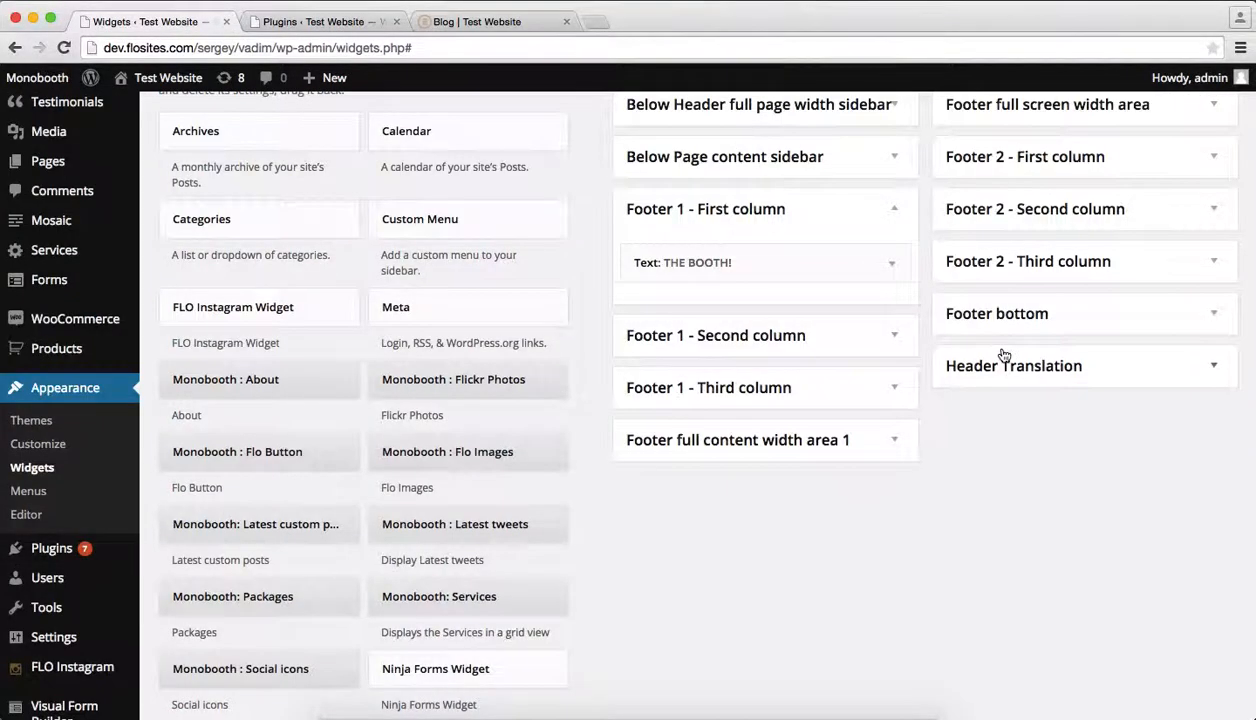
pyautogui.scroll(3, 990, 356)
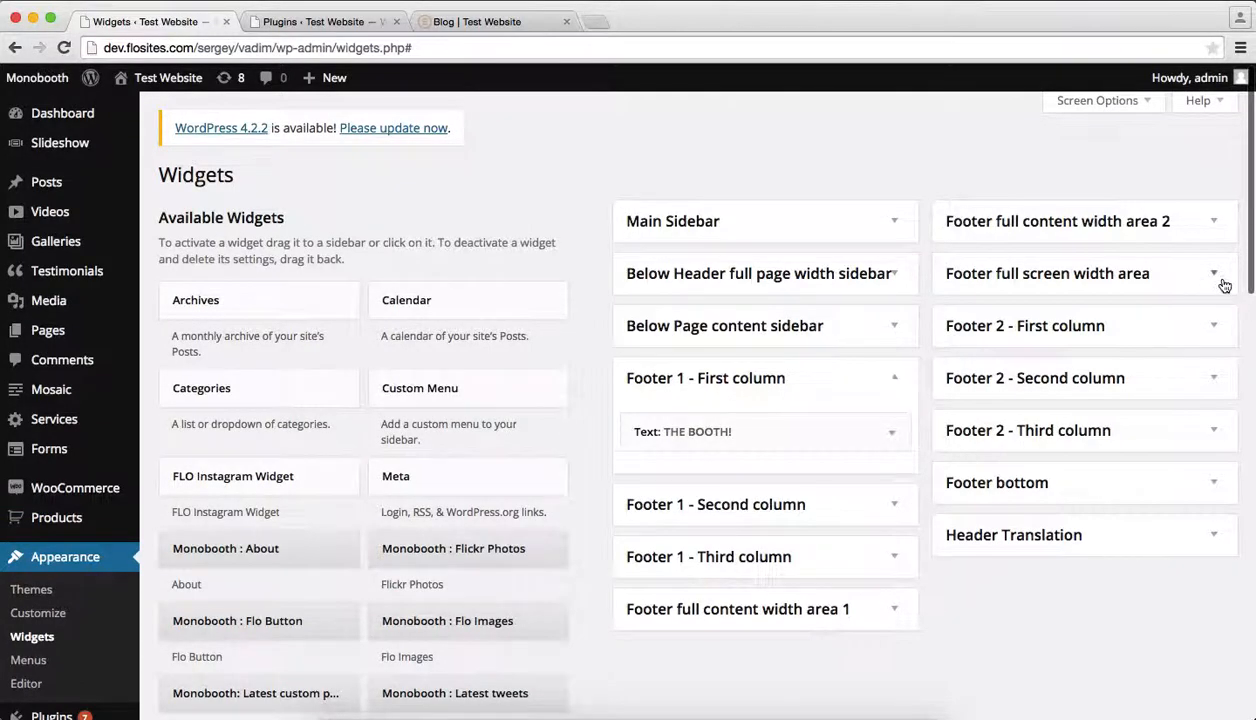
pyautogui.click(1212, 219)
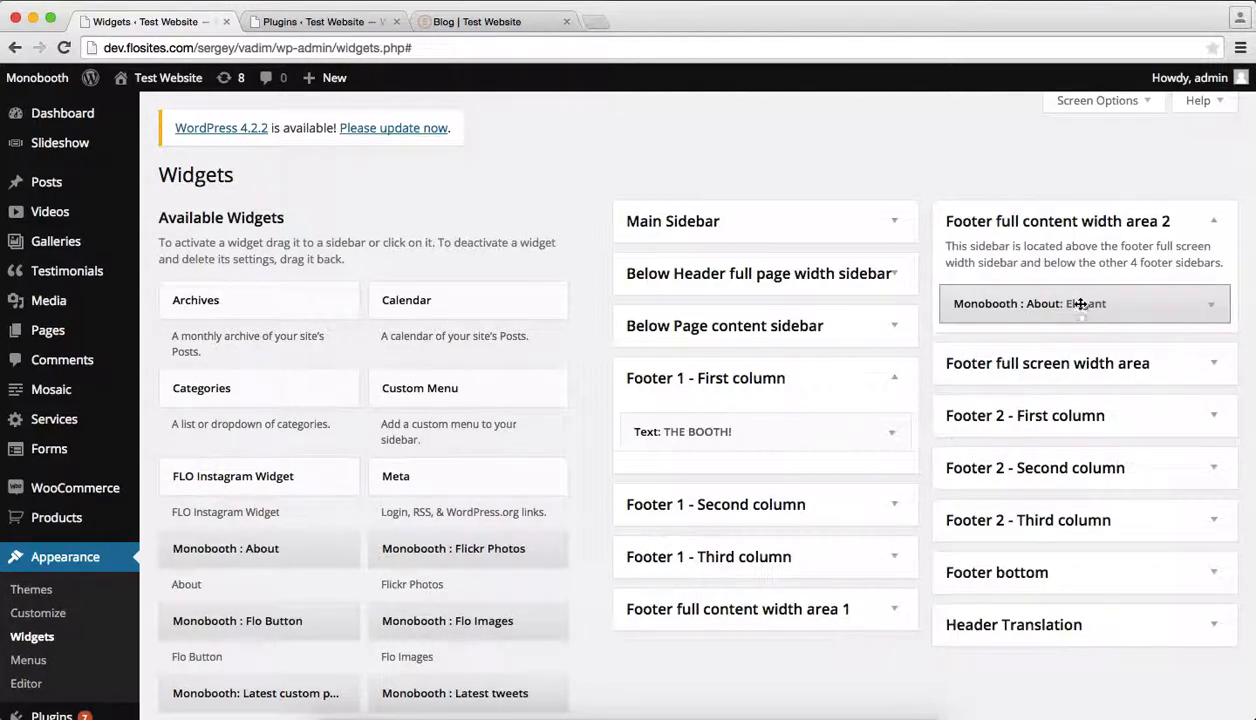
pyautogui.click(1218, 311)
# Examine the Elegant section among the footer widget areas of the Blog page
pyautogui.hotkey('ctrl', 'shift', 'Tab')
pyautogui.scroll(-2, 840, 360)
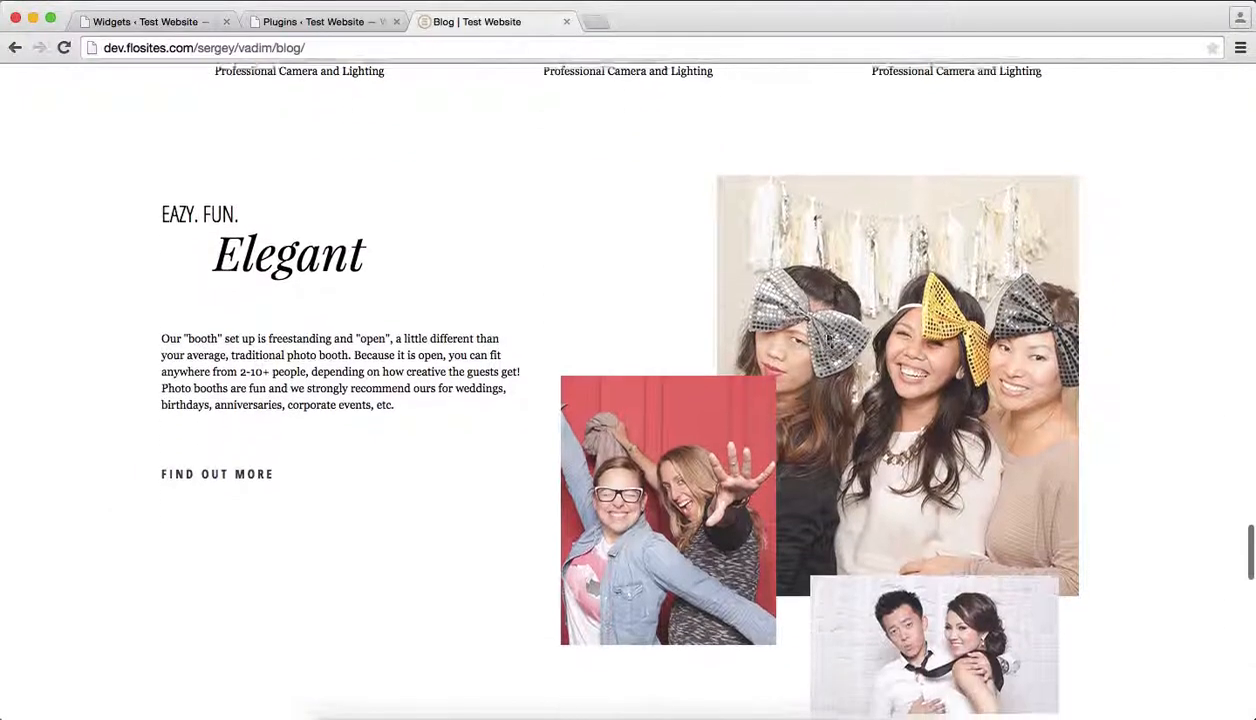
pyautogui.moveTo(492, 349); pyautogui.dragTo(608, 322)
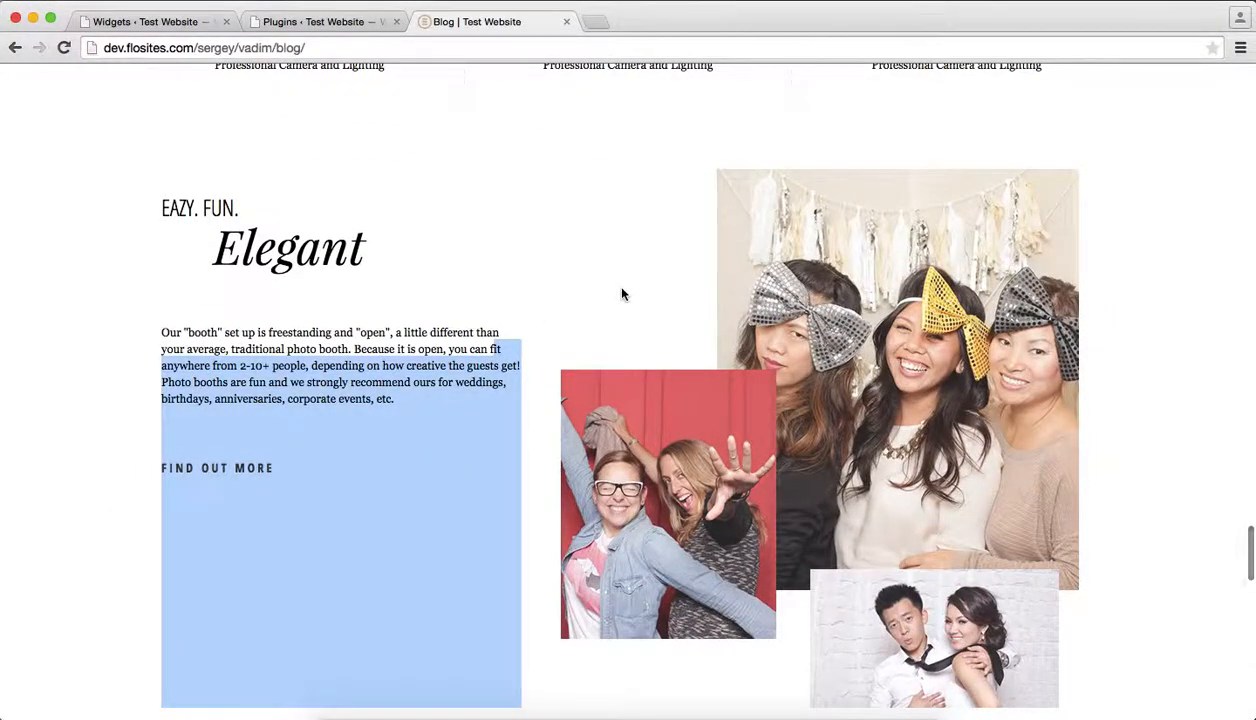
pyautogui.scroll(3, 595, 345)
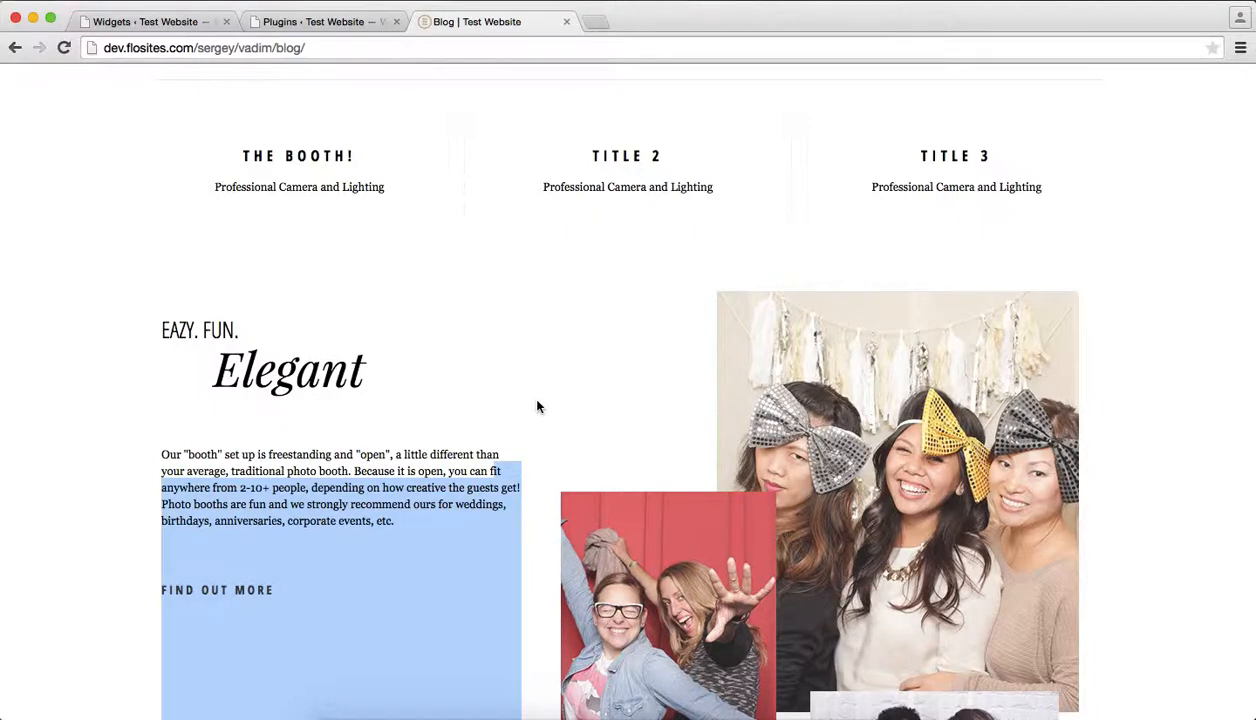
# Set the Monobooth: About widget's visibility to Show if Page is Front page, and save the widget
pyautogui.press('super+1')
pyautogui.scroll(-5, 1140, 462)
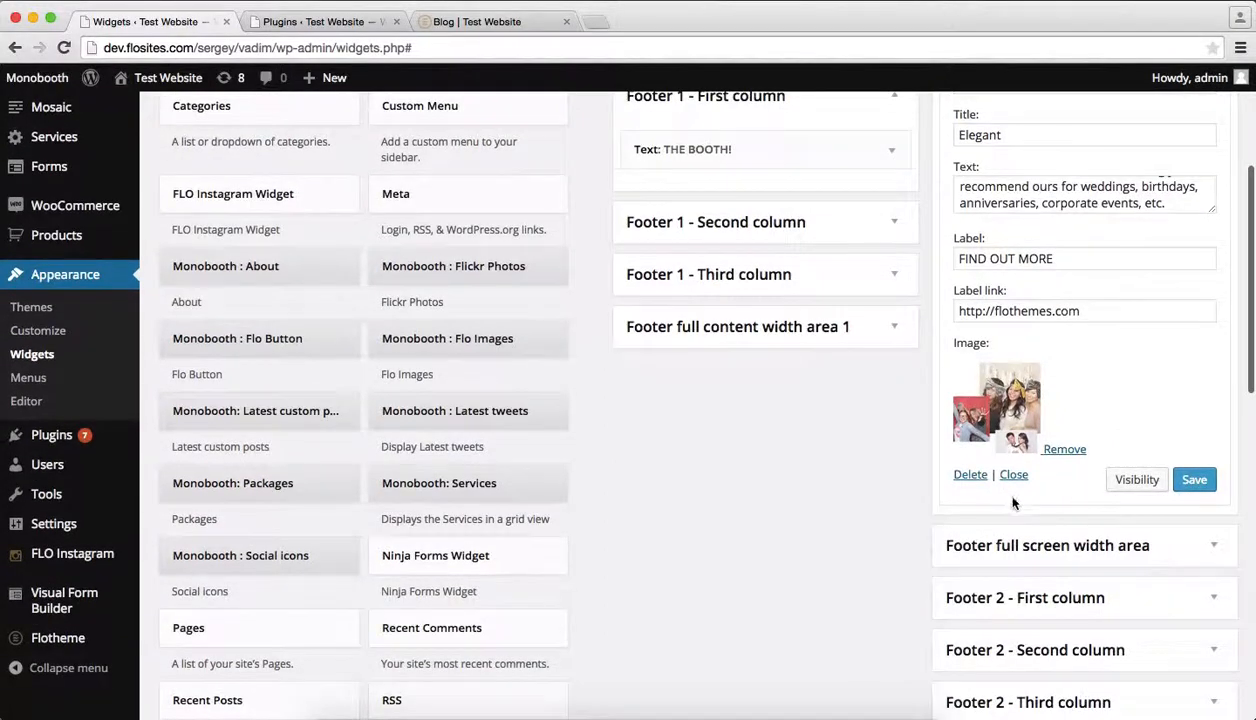
pyautogui.click(1137, 480)
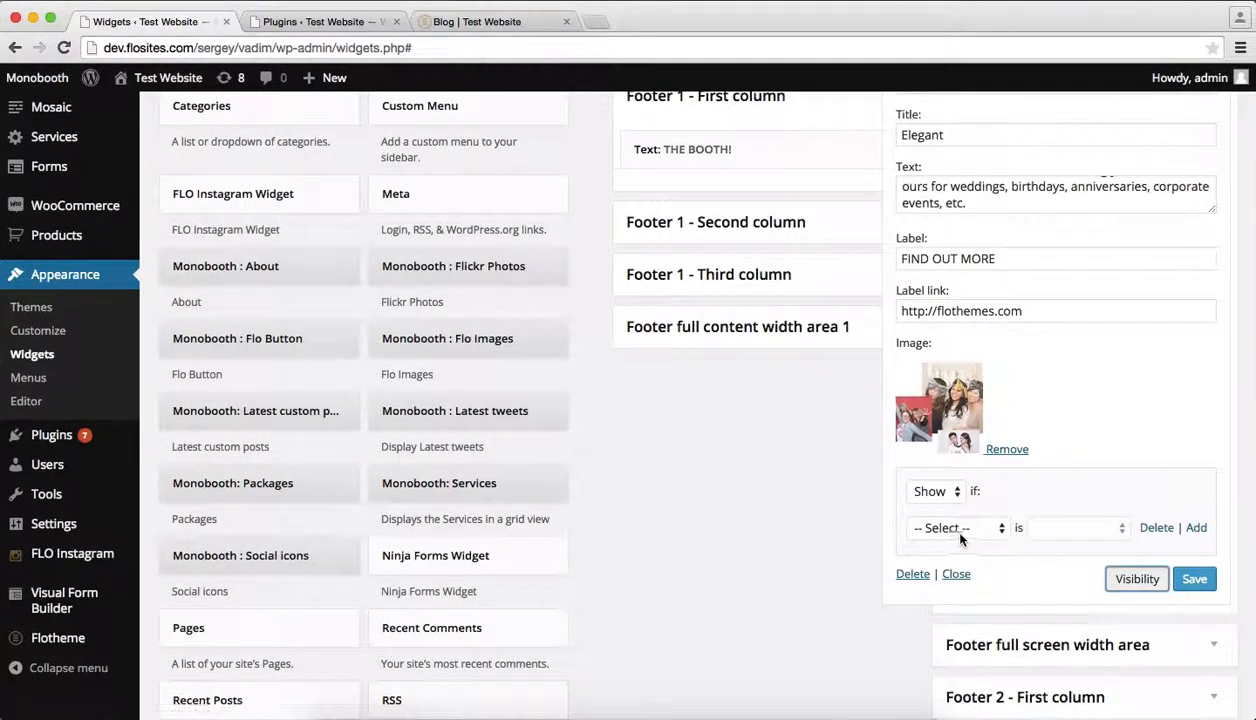
pyautogui.click(951, 496)
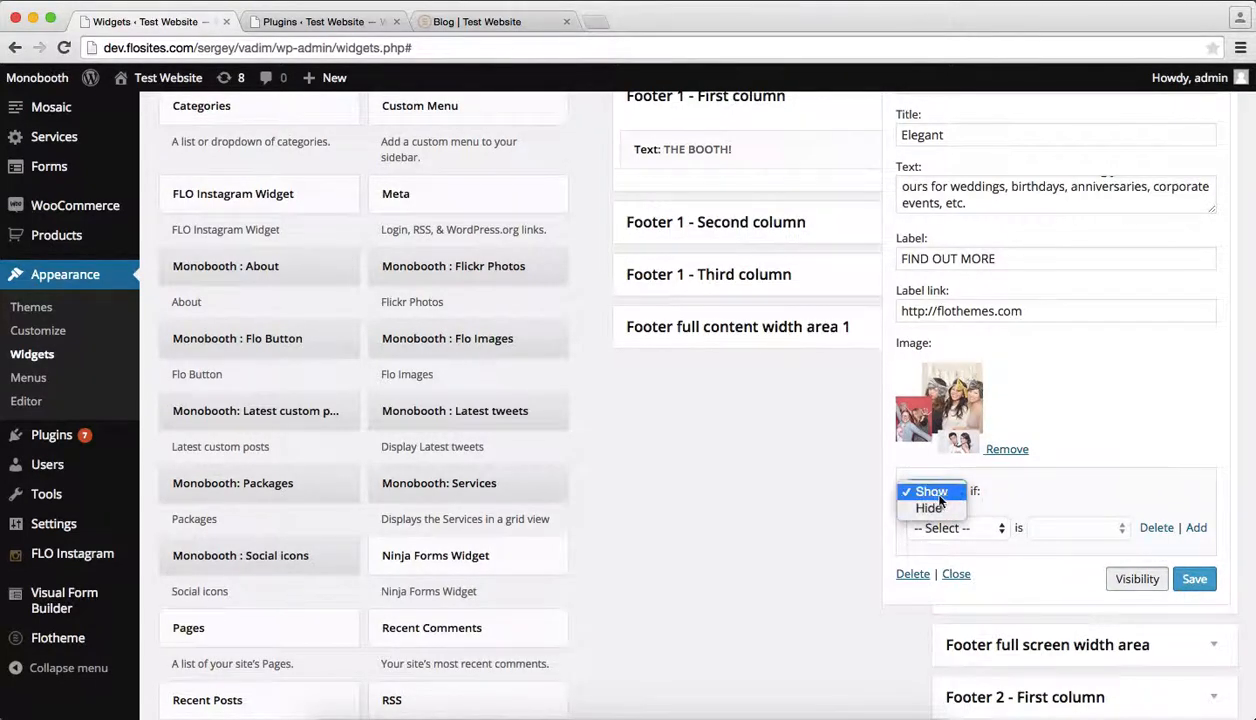
pyautogui.click(936, 497)
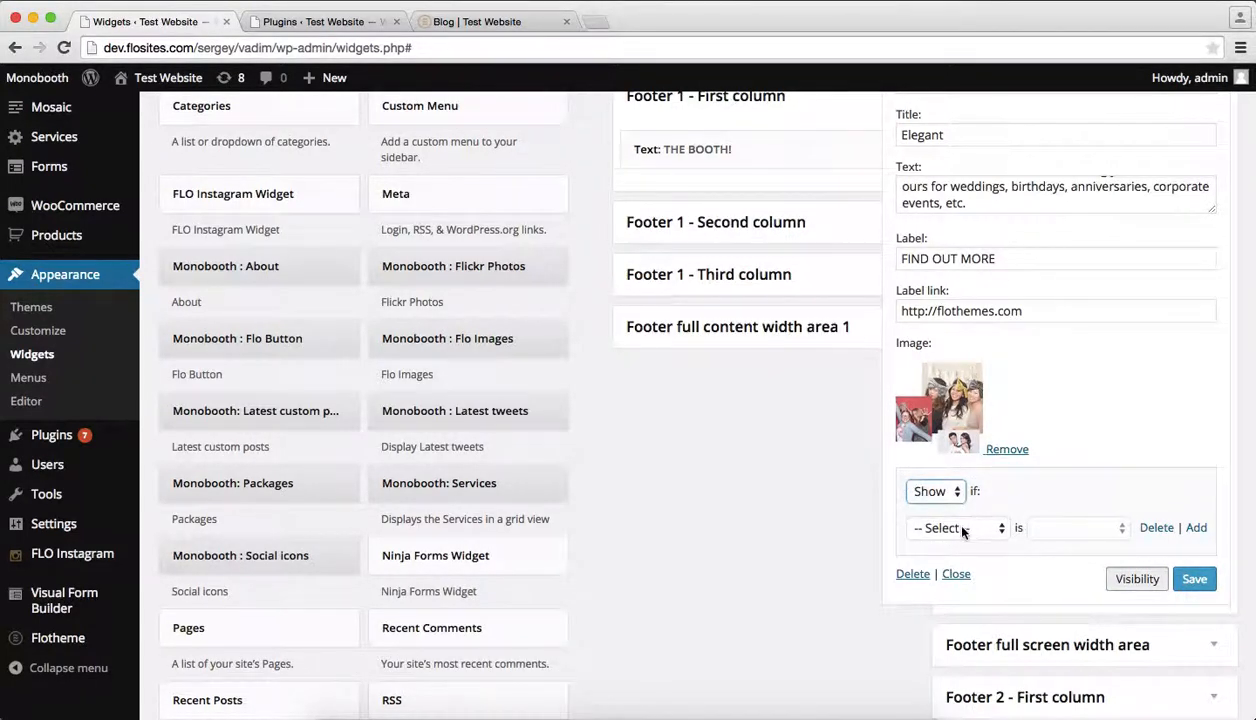
pyautogui.click(960, 527)
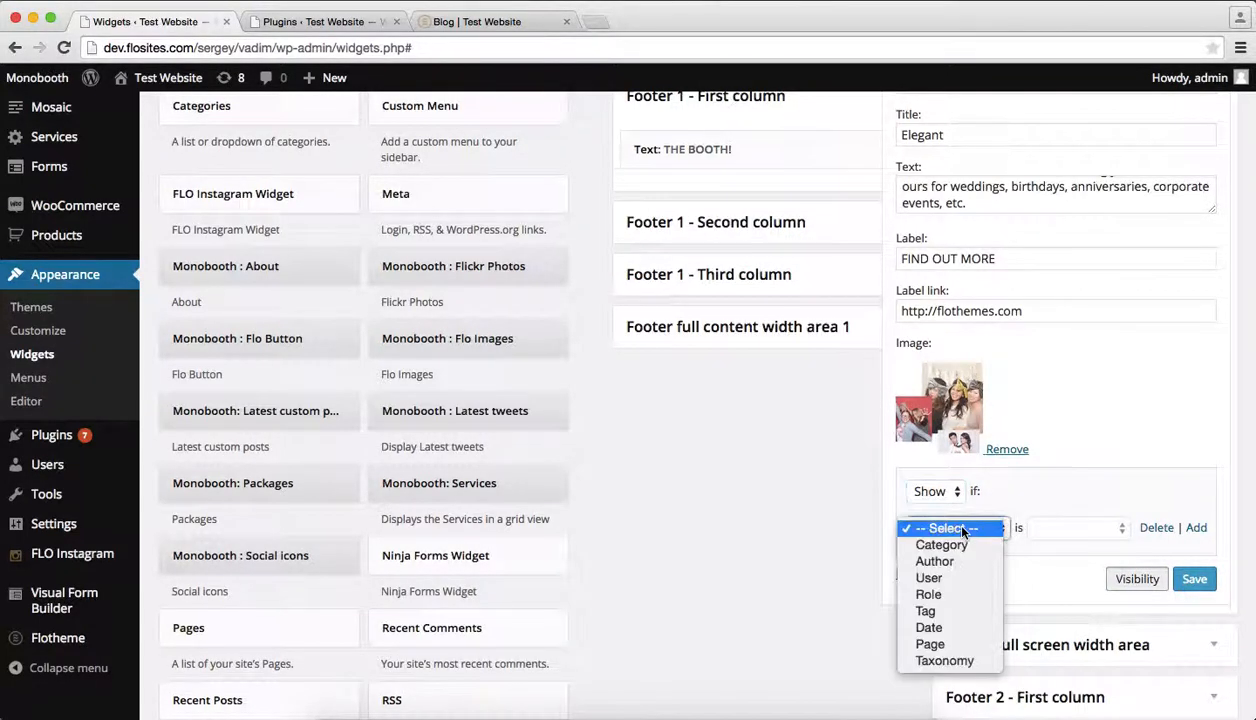
pyautogui.click(941, 648)
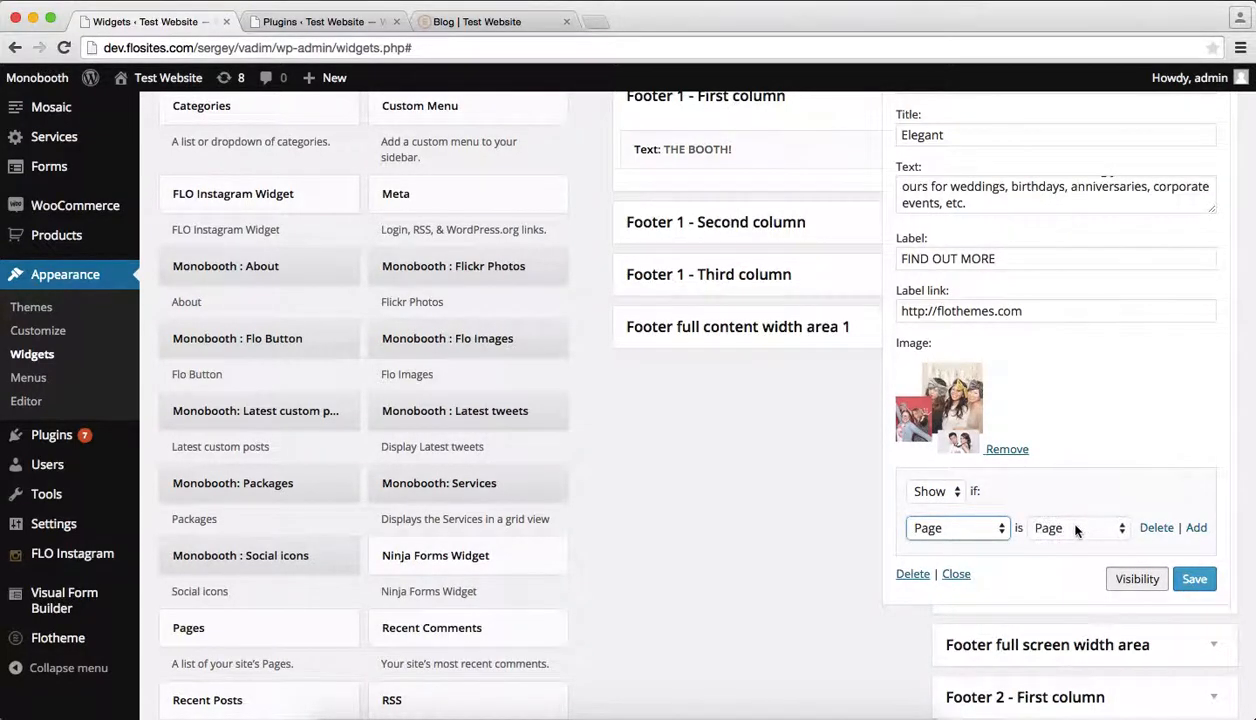
pyautogui.click(1076, 530)
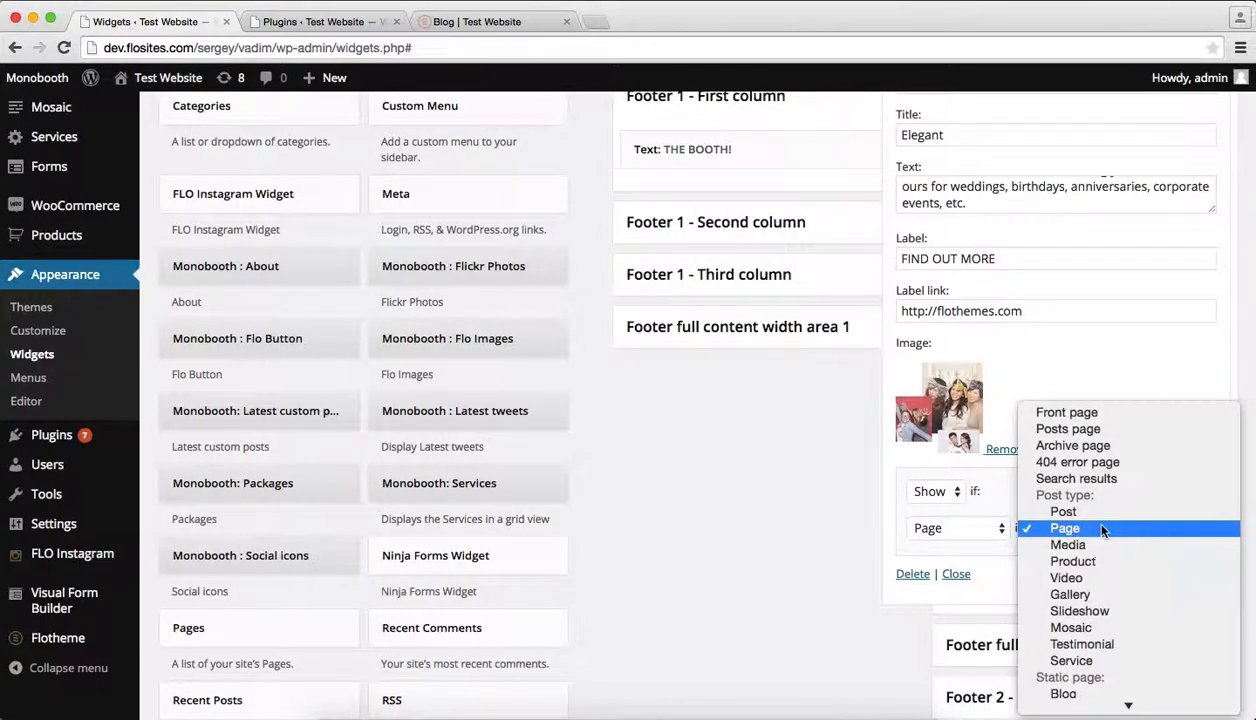
pyautogui.scroll(-3, 1092, 479)
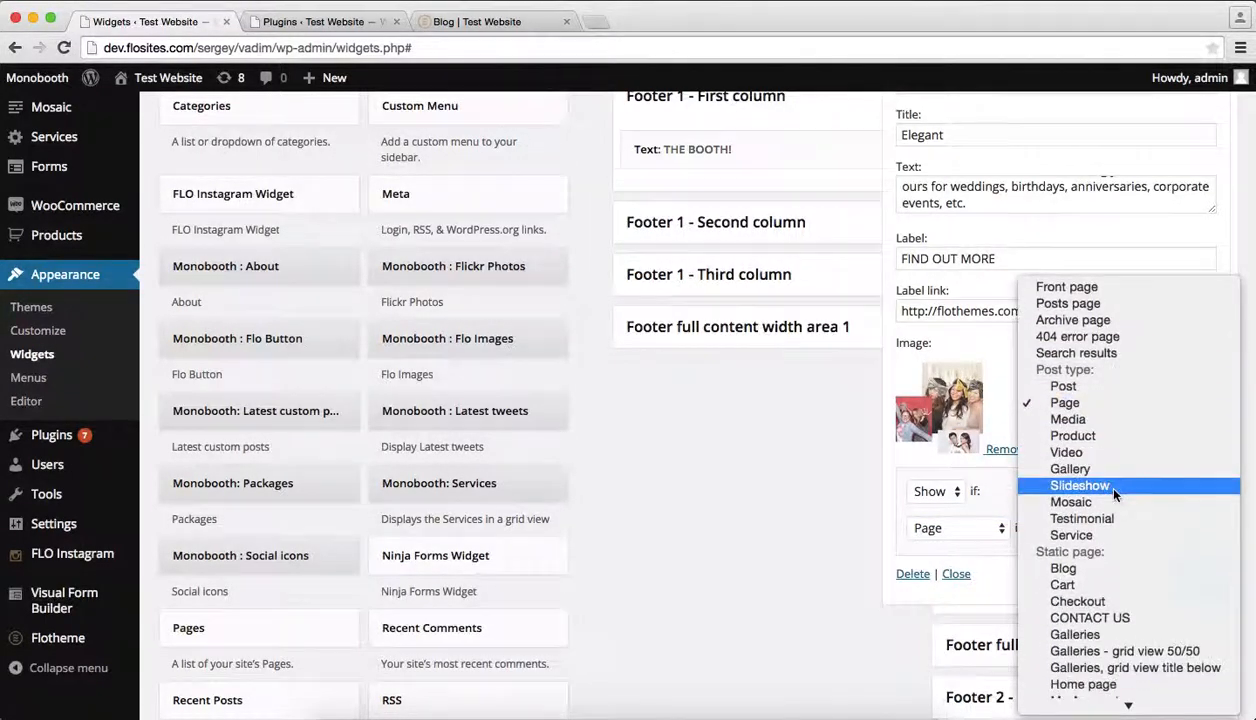
pyautogui.scroll(-3, 1113, 492)
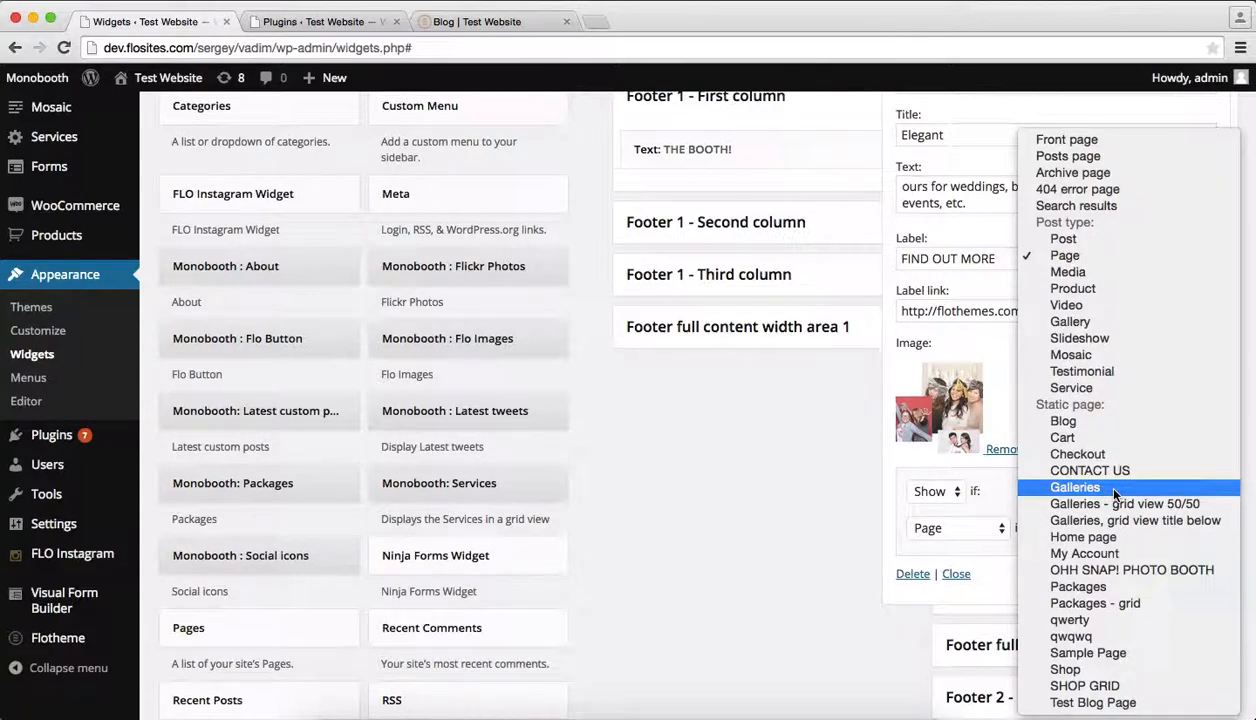
pyautogui.click(1090, 143)
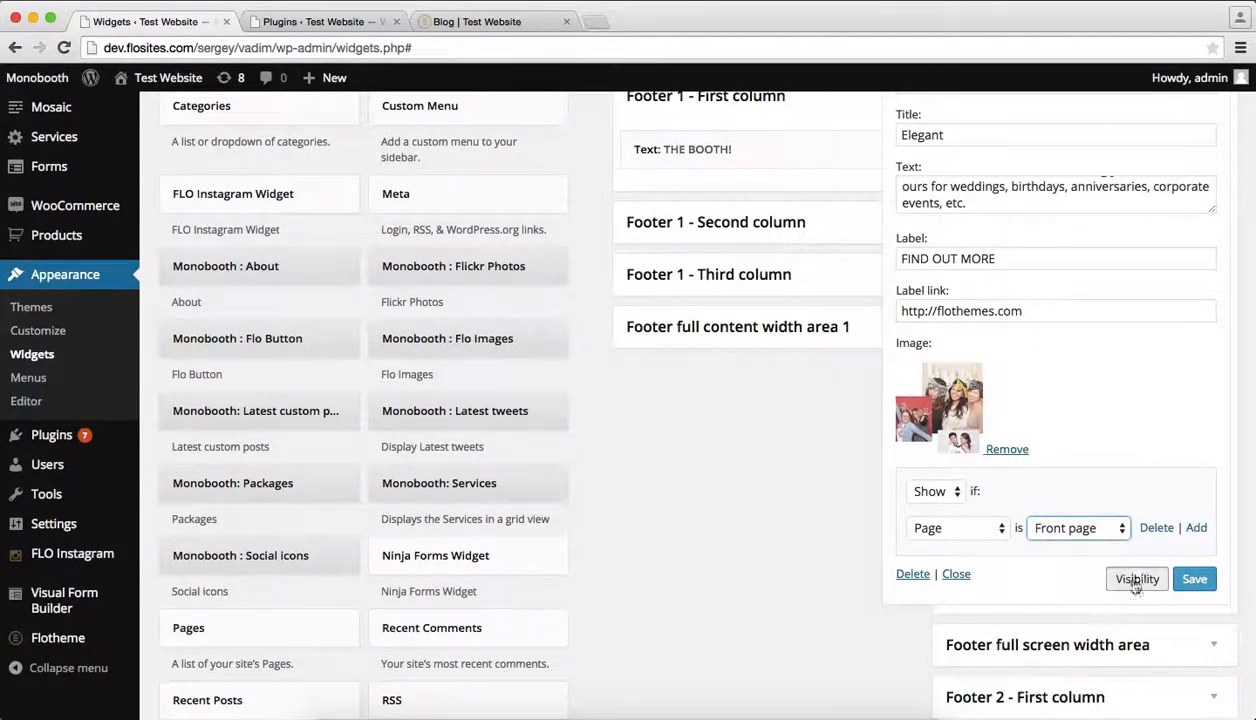
pyautogui.click(1195, 581)
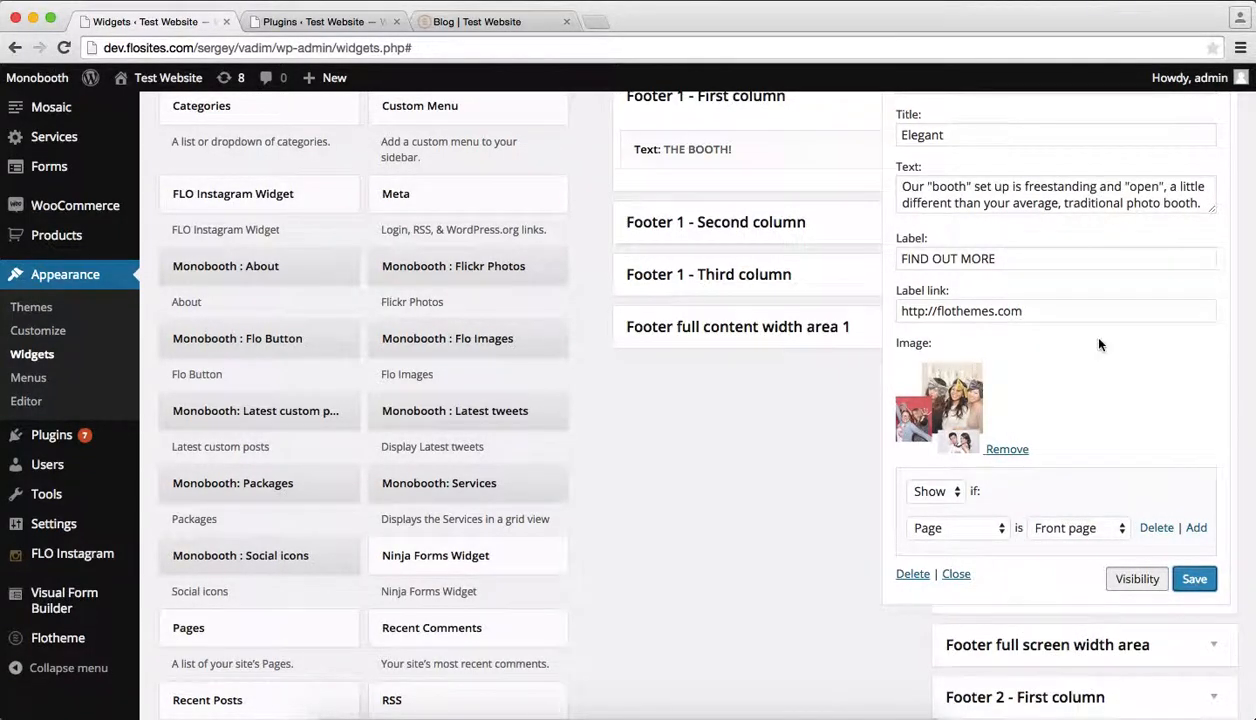
# Reload the Blog page and open the site's home page to check where the Elegant section is displayed
pyautogui.click(440, 25)
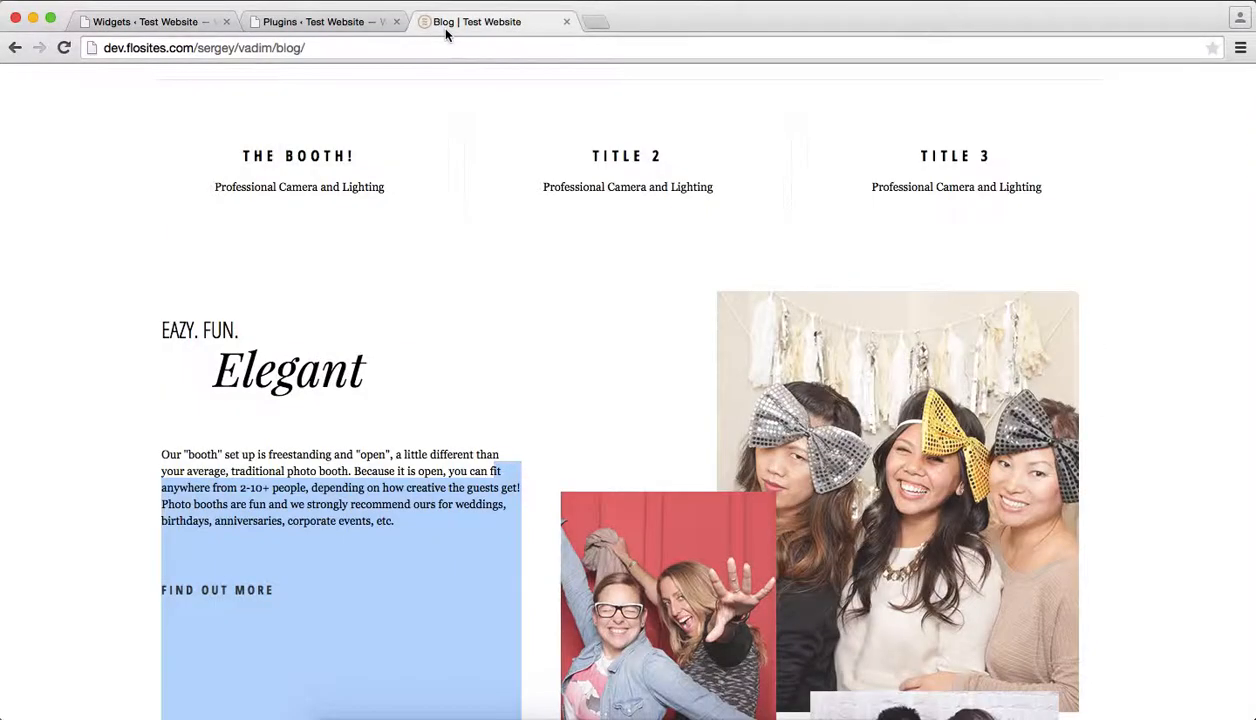
pyautogui.press('super+r')
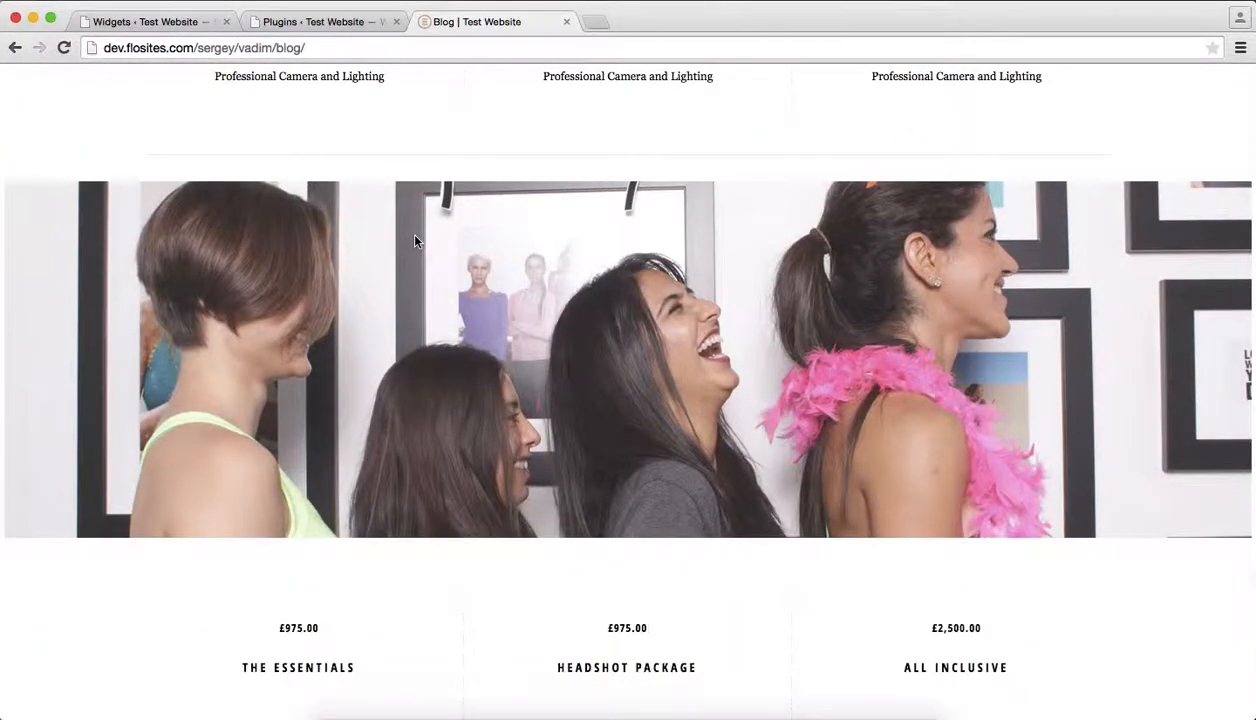
pyautogui.scroll(20, 415, 242)
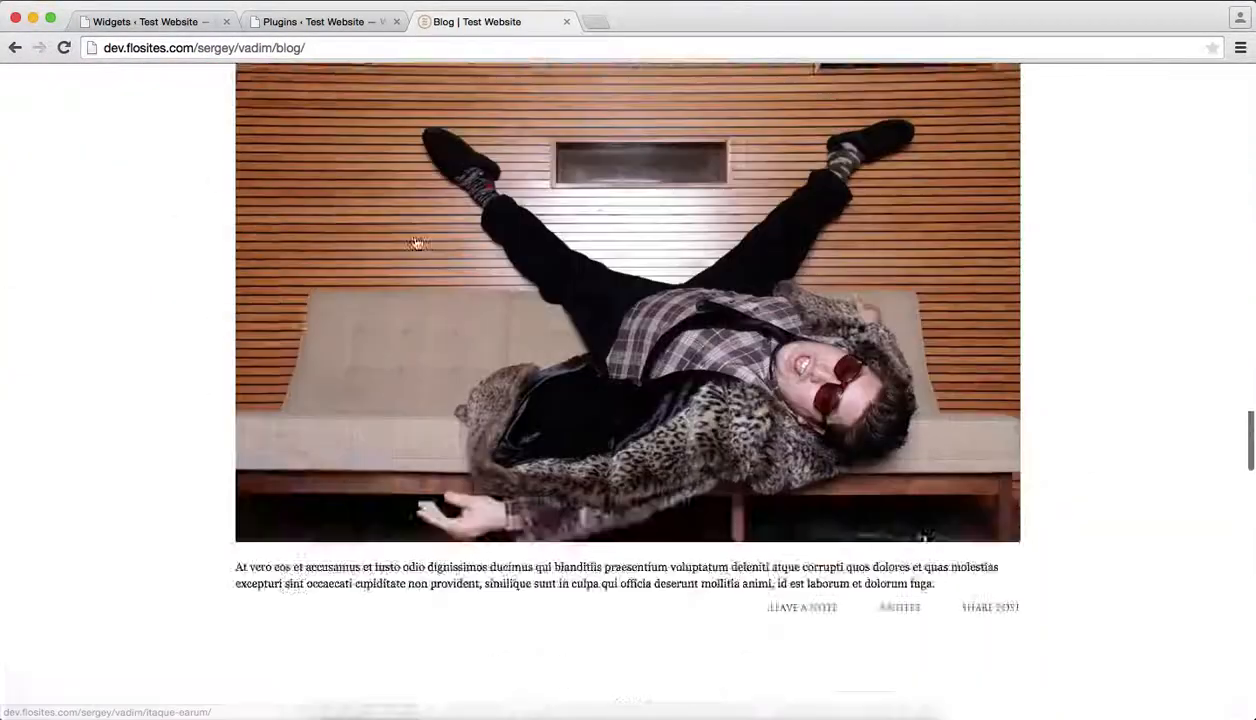
pyautogui.scroll(10, 415, 242)
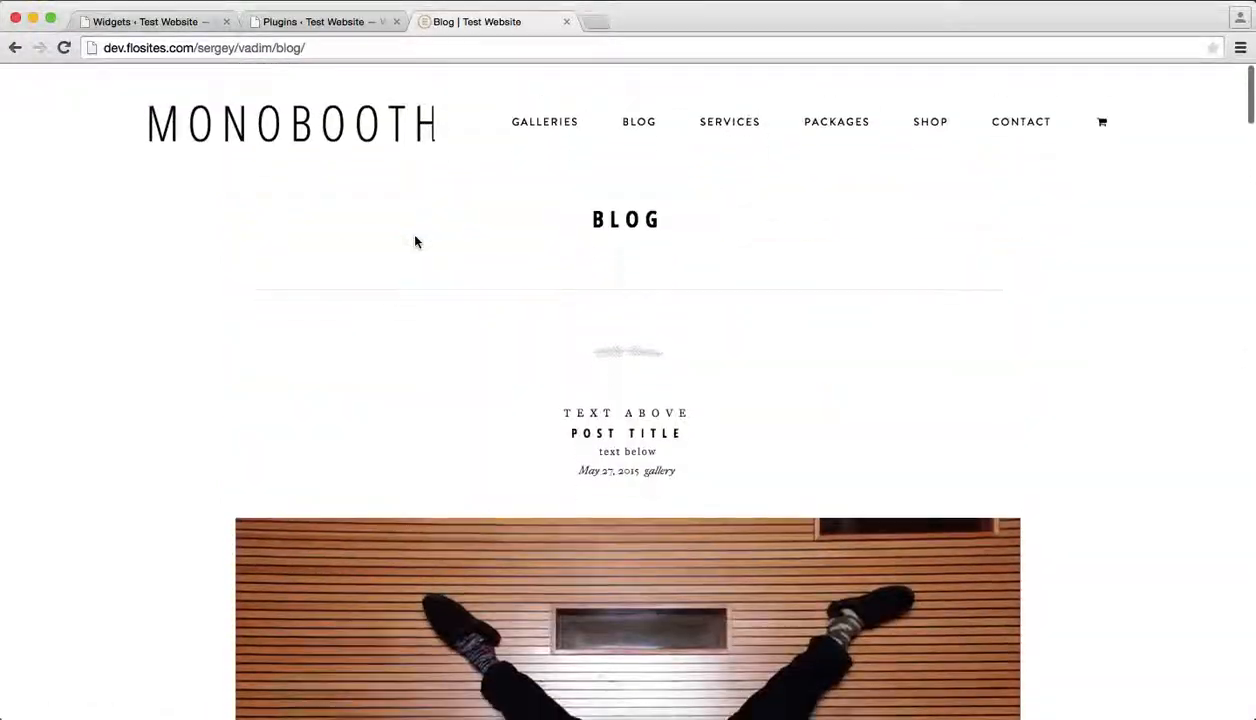
pyautogui.click(298, 105)
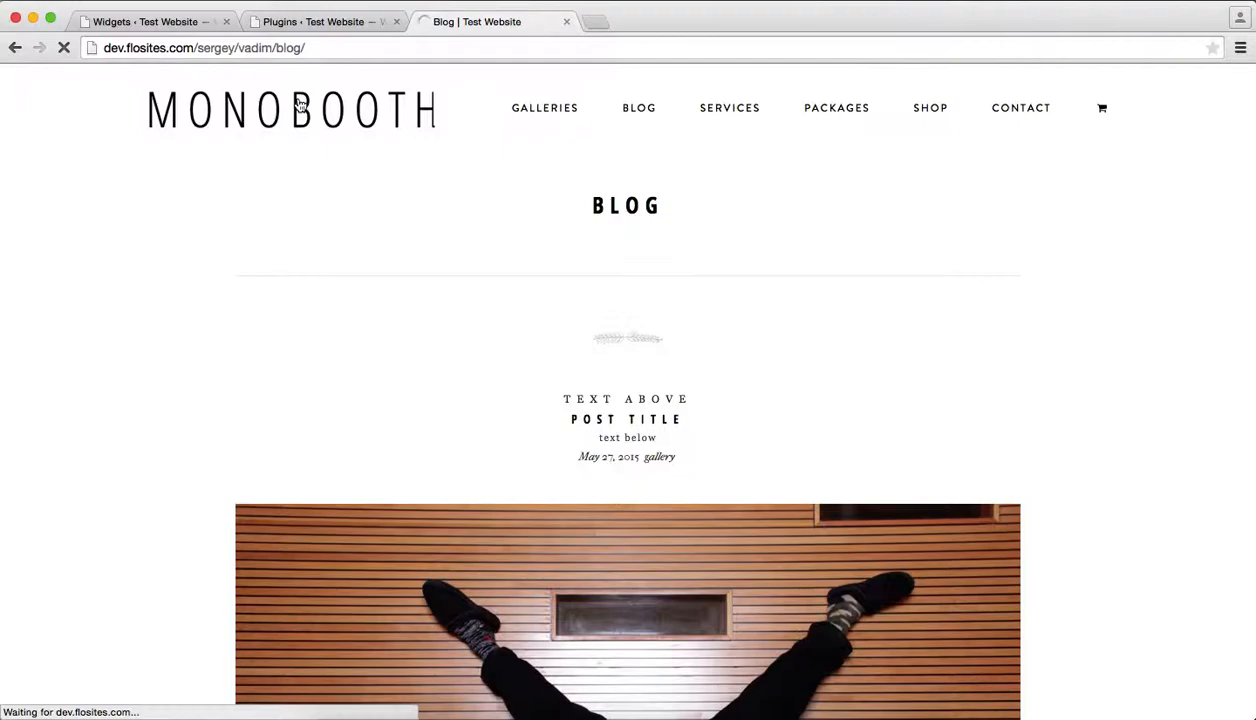
pyautogui.scroll(-10, 233, 224)
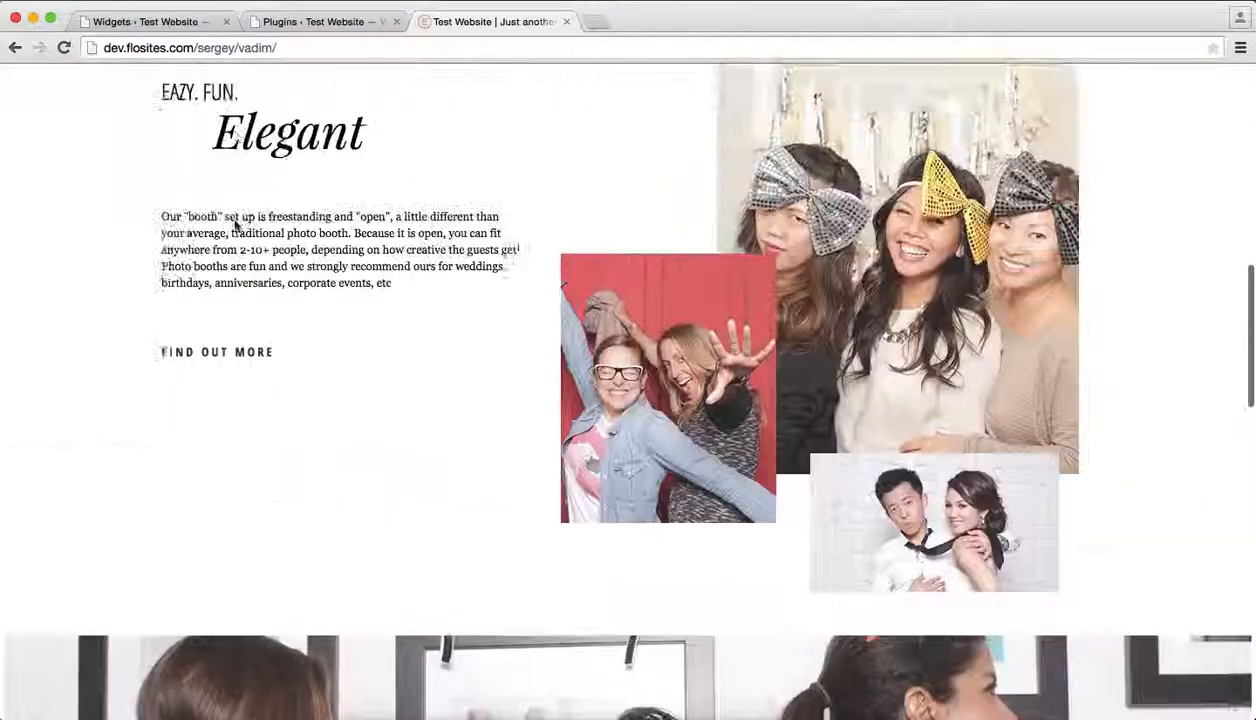
pyautogui.scroll(2, 372, 392)
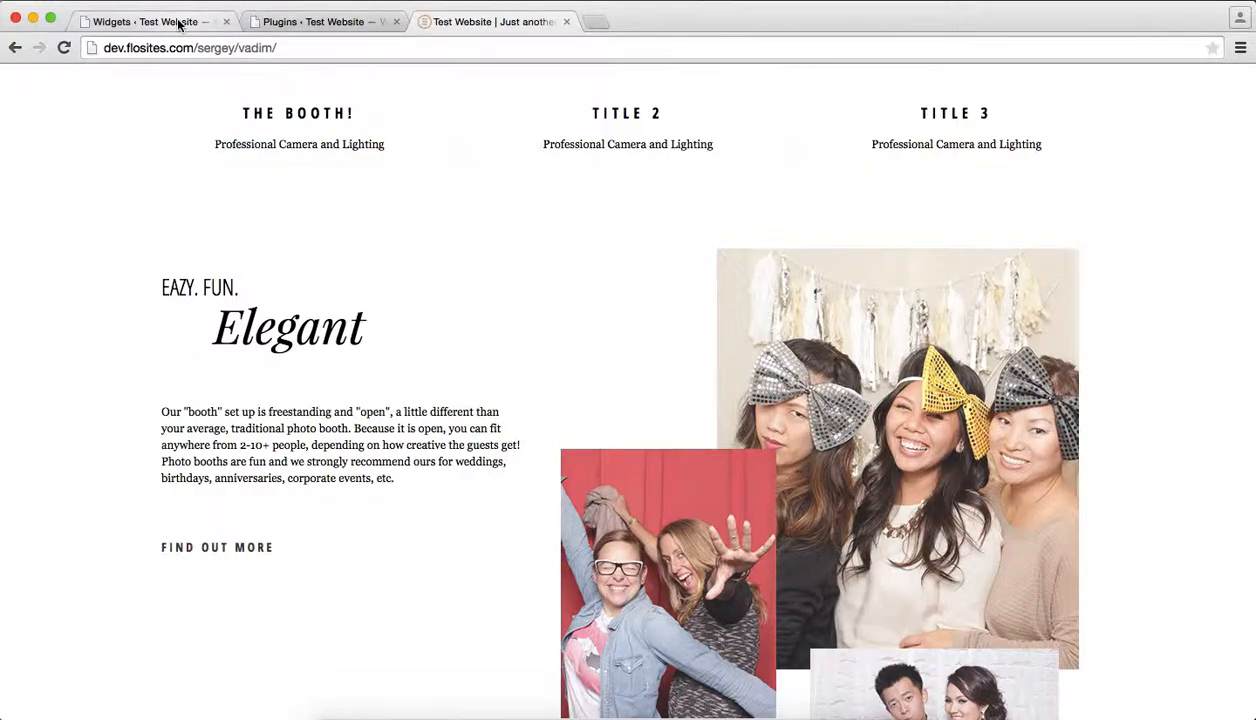
# Collapse the About widget, view the Flo Images widget's visibility options in Footer full screen width area, and collapse that area
pyautogui.click(179, 24)
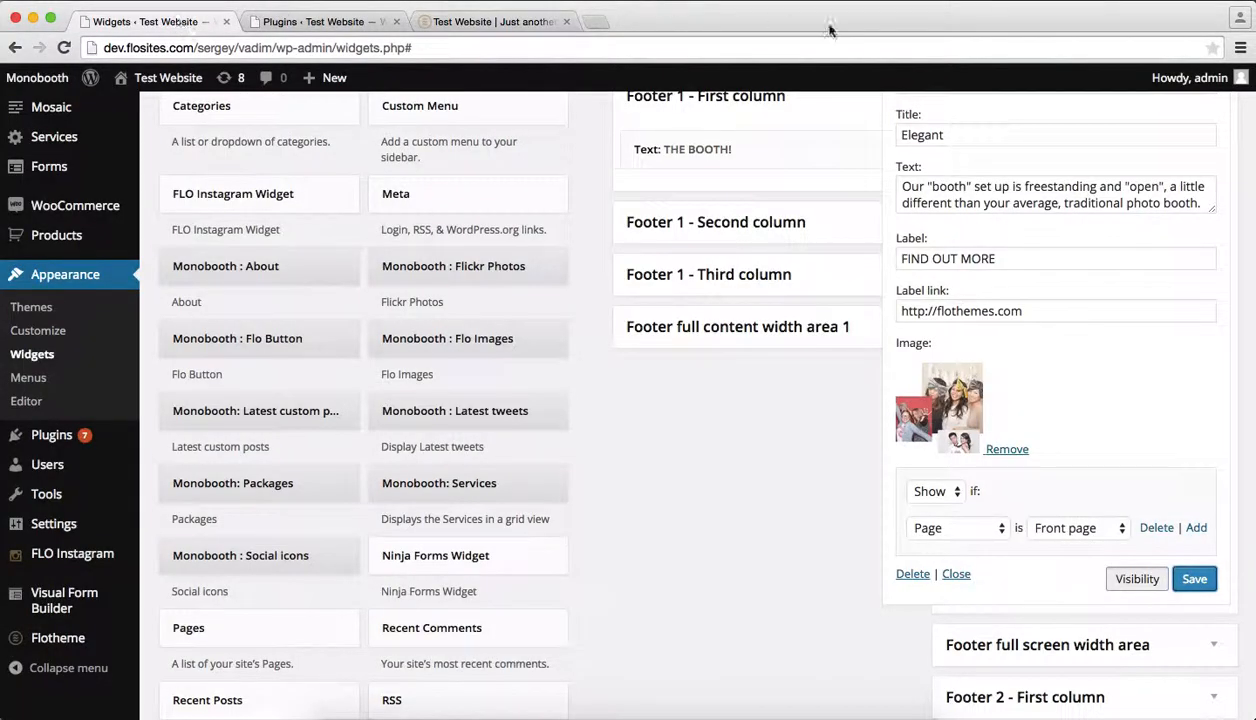
pyautogui.scroll(2, 1040, 182)
pyautogui.click(1210, 190)
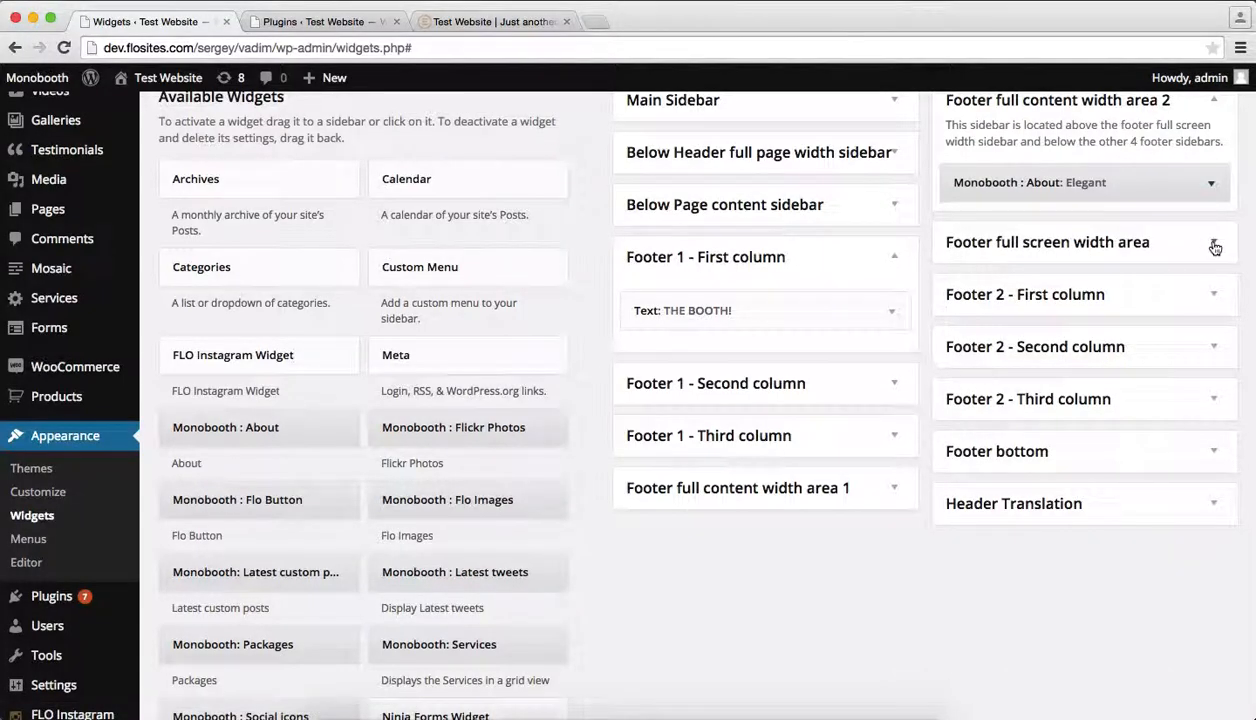
pyautogui.click(1214, 245)
pyautogui.click(1209, 328)
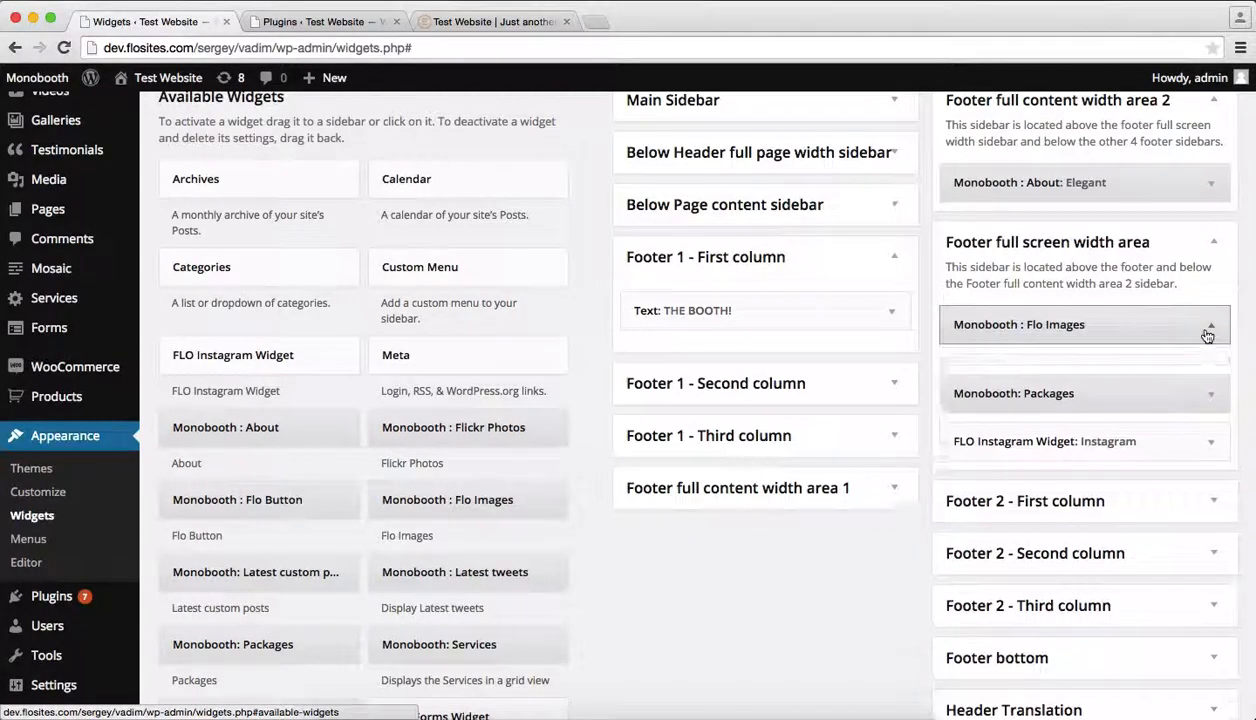
pyautogui.click(1136, 405)
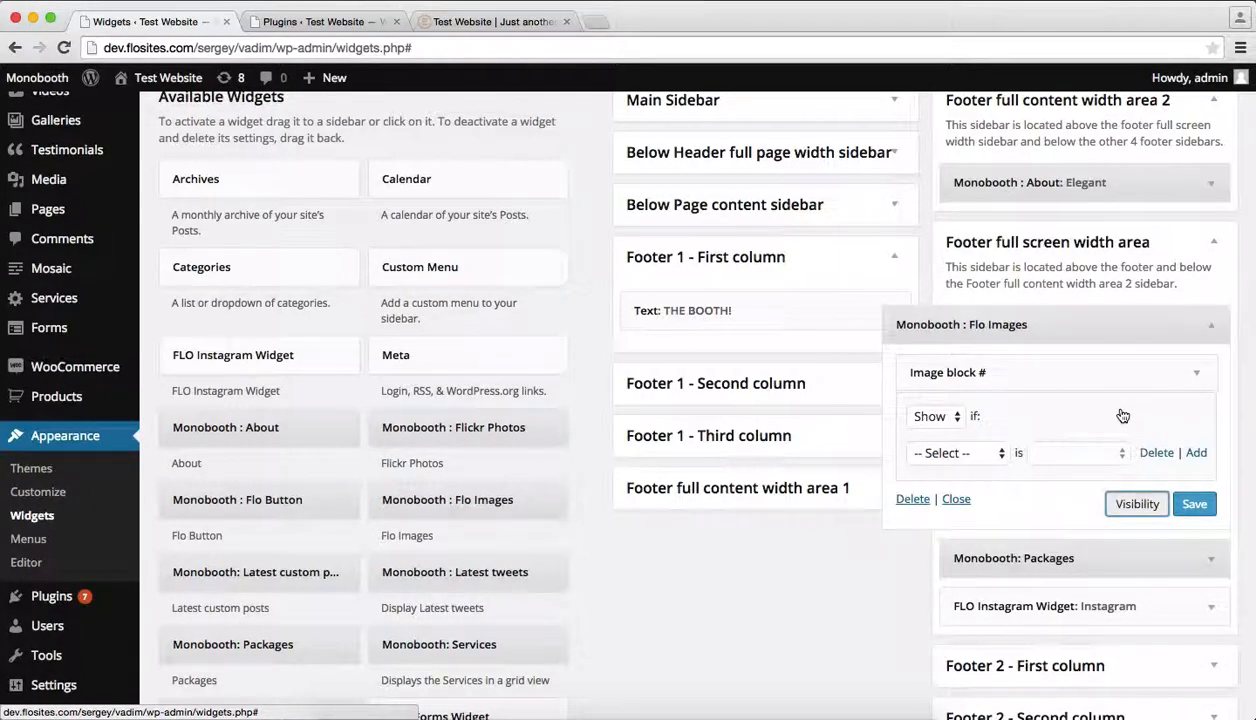
pyautogui.click(1218, 243)
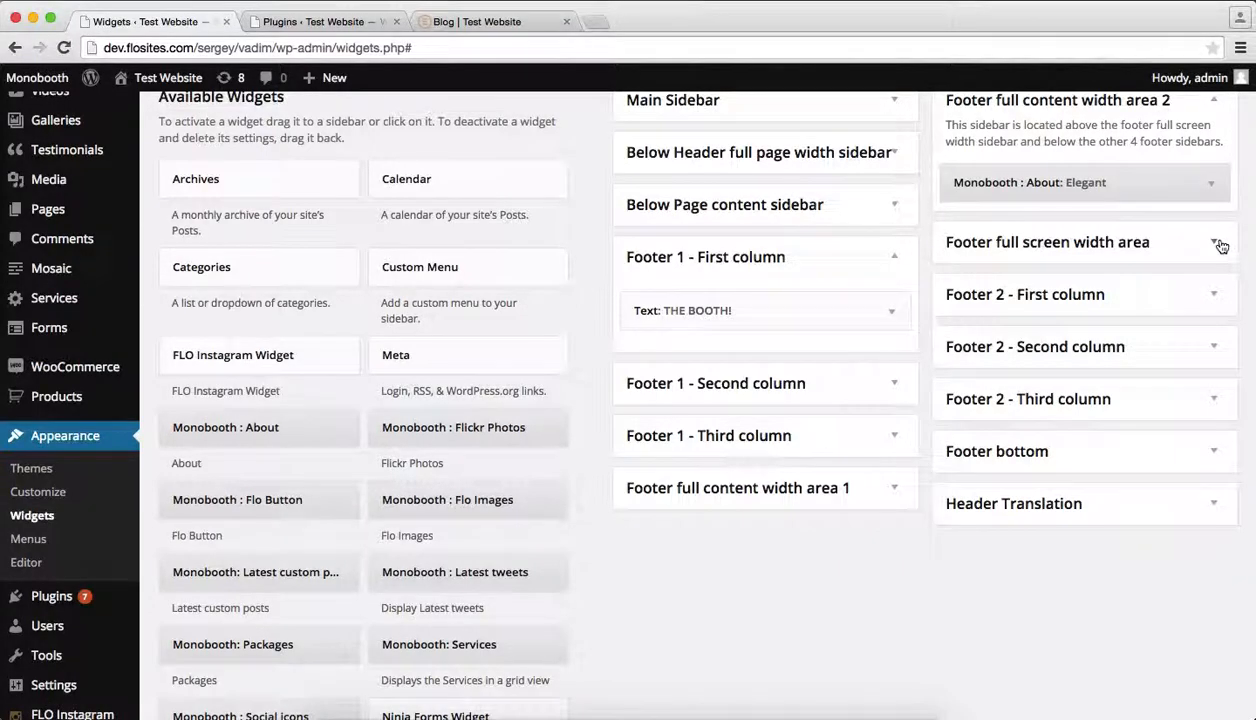